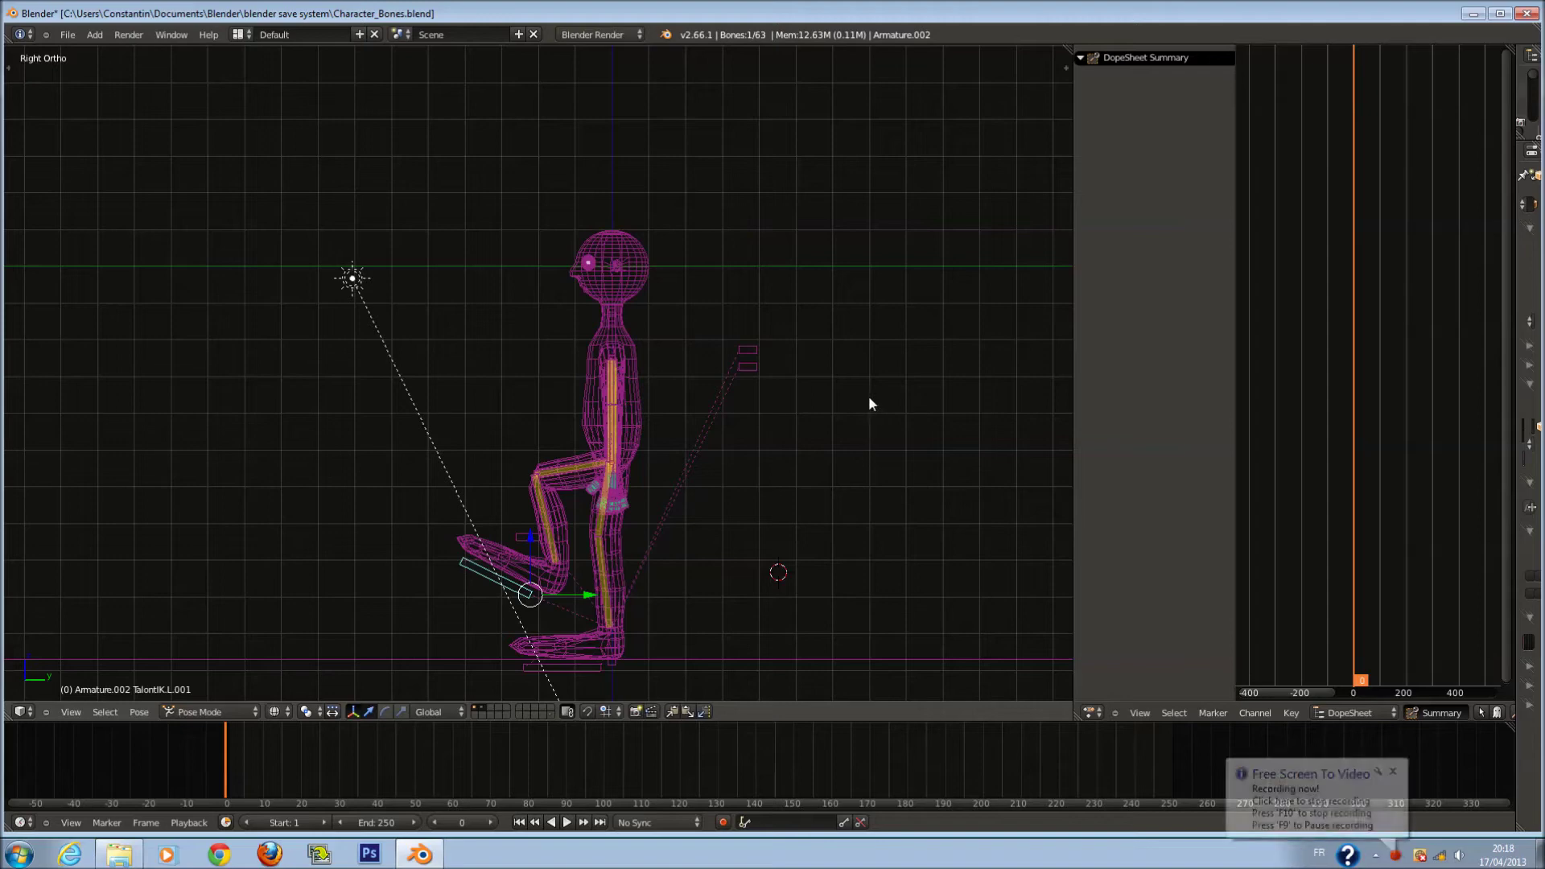
Select all bones, test clearing rotation to straighten the foot, then undo it.
key(a)
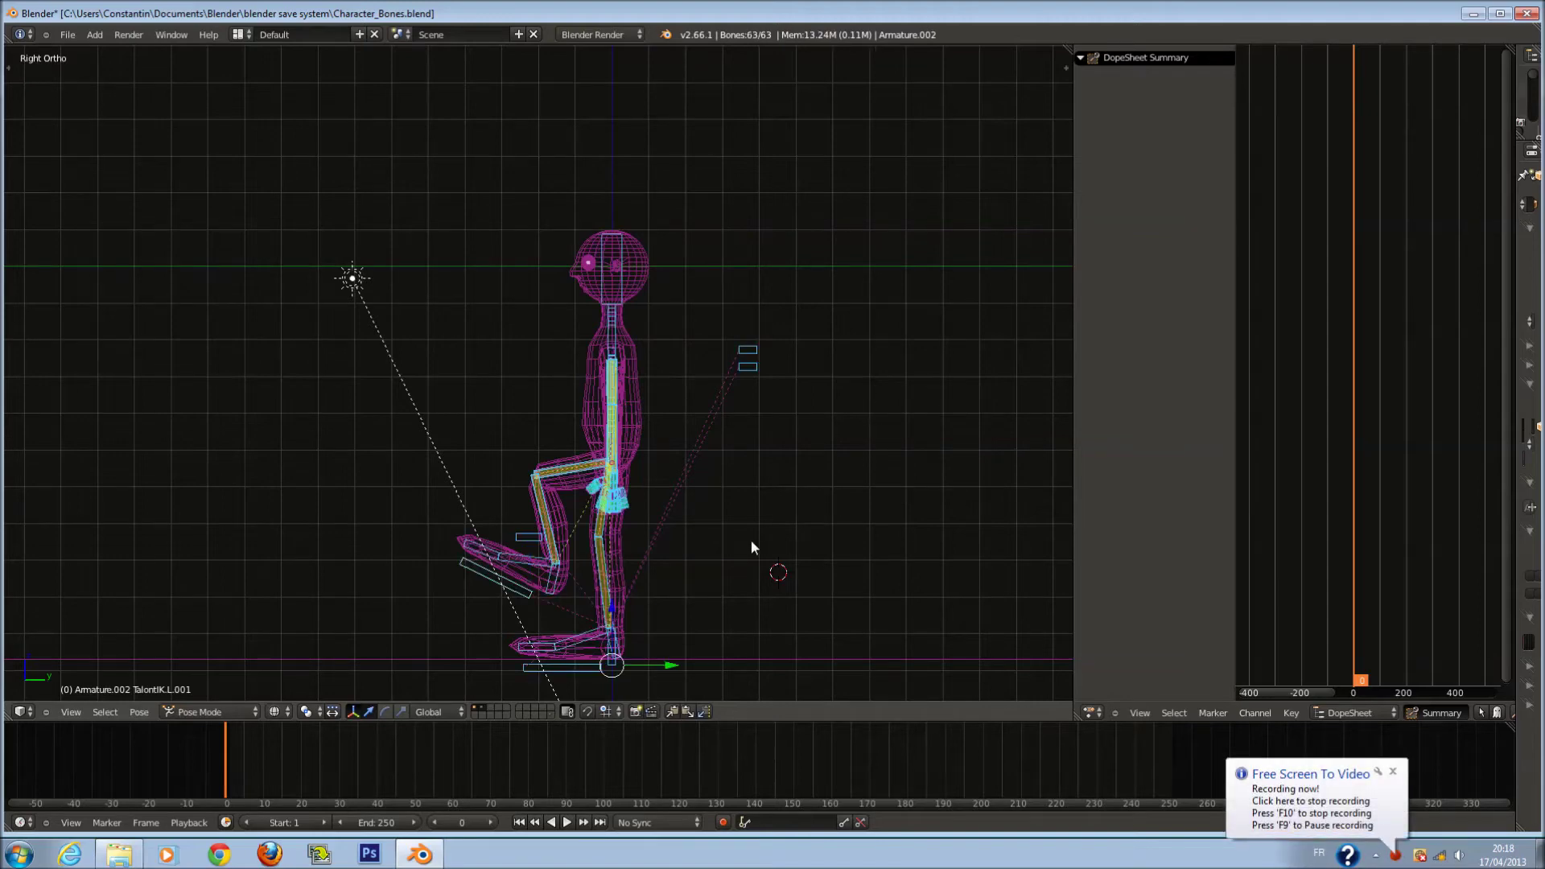
key(alt+r)
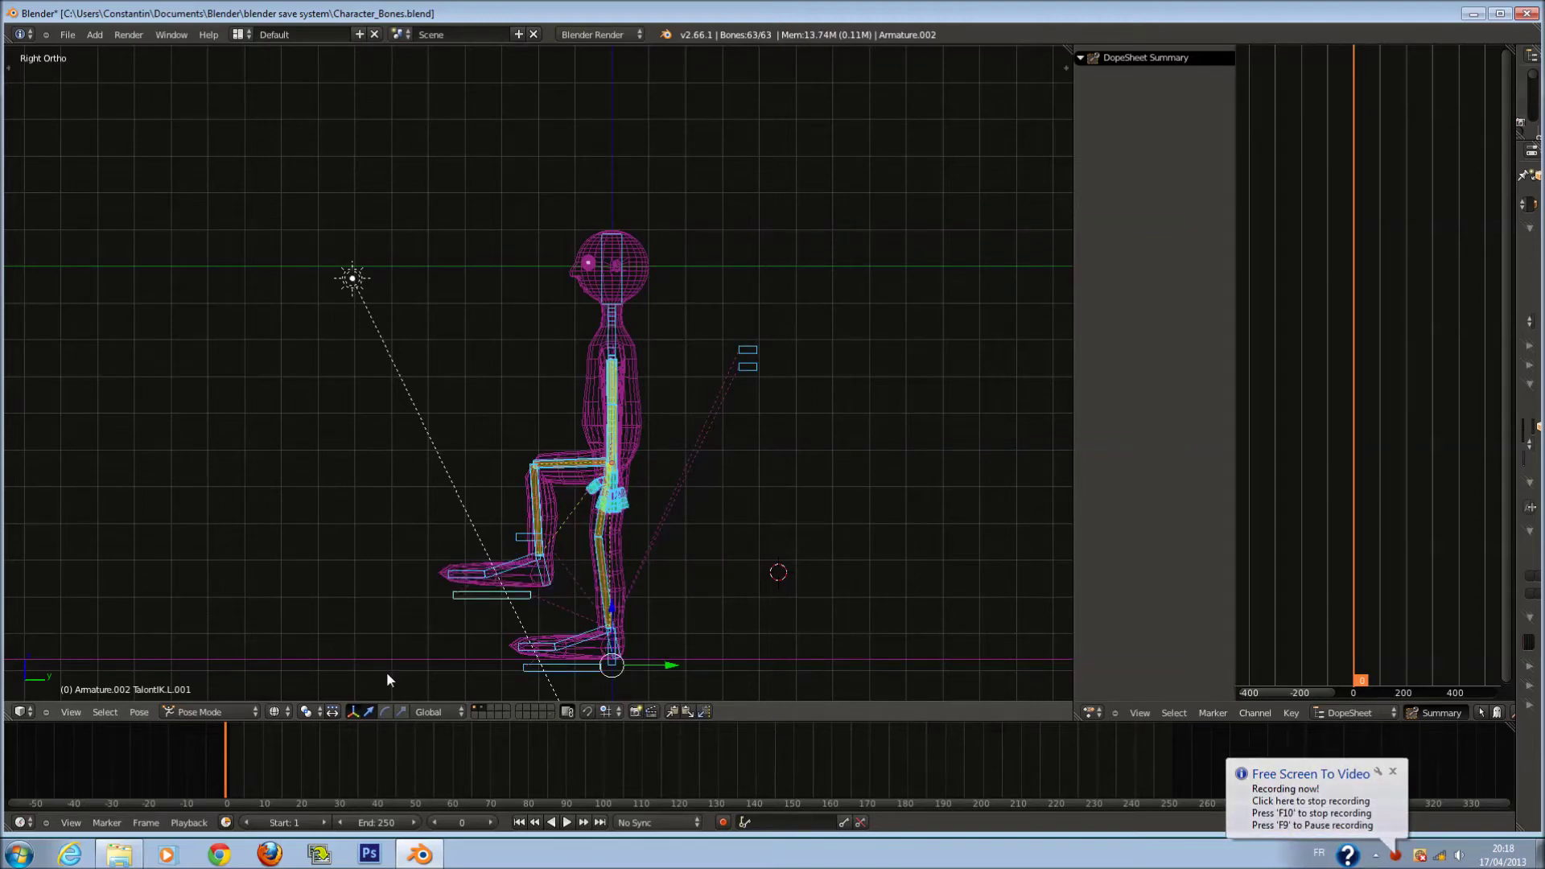
key(ctrl+z)
key(ctrl+z)
key(ctrl+z)
key(ctrl+z)
key(ctrl+z)
key(ctrl+z)
Pull the right foot IK control TalonIK.R forward, then cancel so the leg returns to rest.
shift+scroll(593, 570, down, 2)
right_click(592, 609)
key(g)
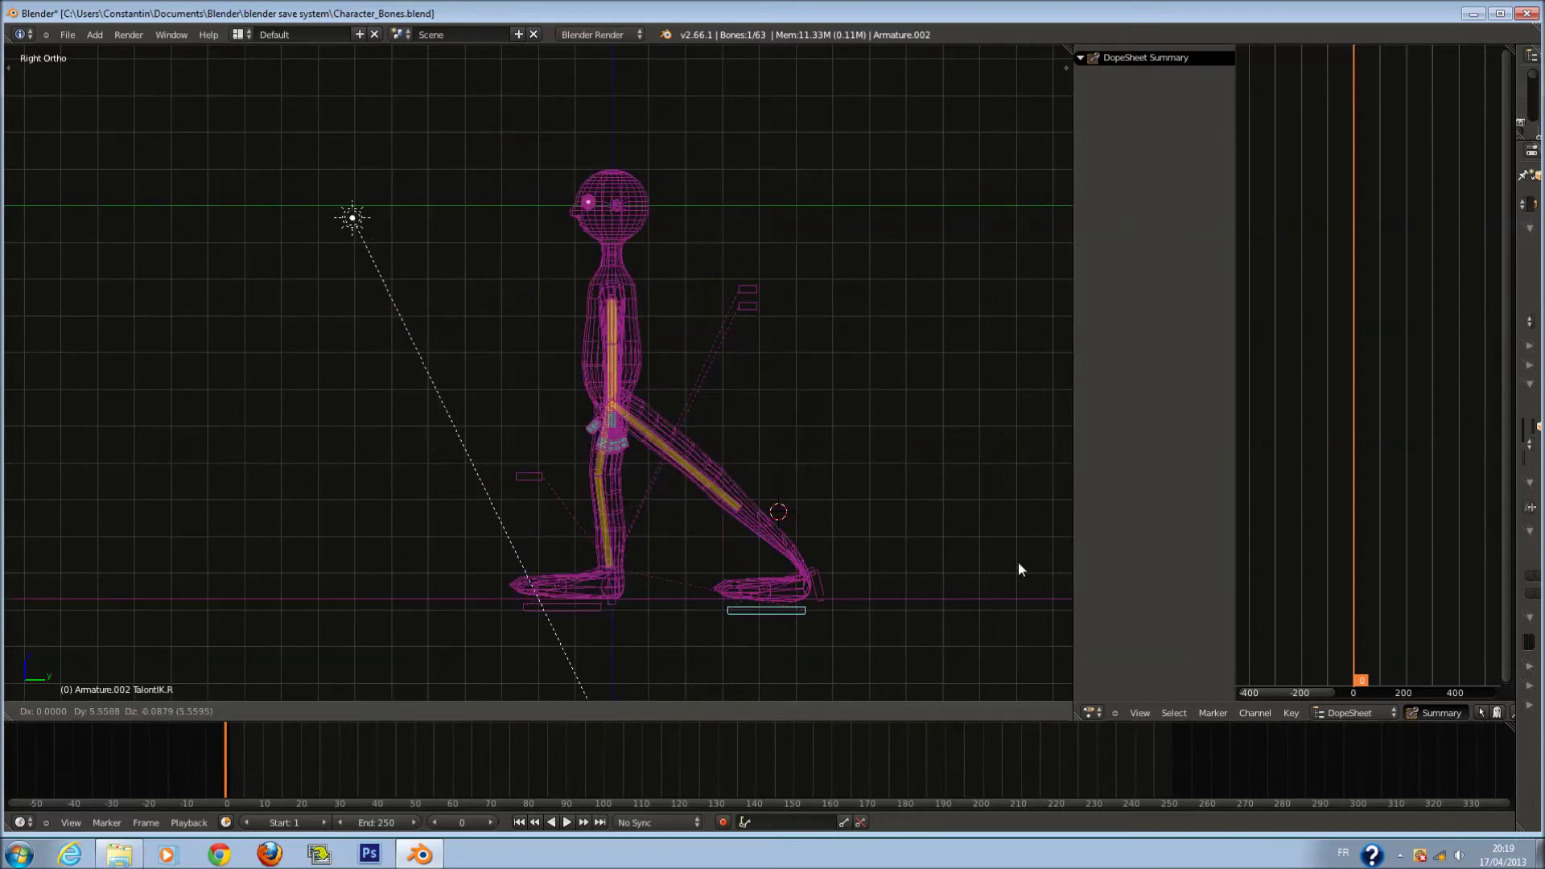
right_click(932, 241)
Switch to solid shading, test-lift the foot control and cancel, then review the keyframe insertion options.
key(z)
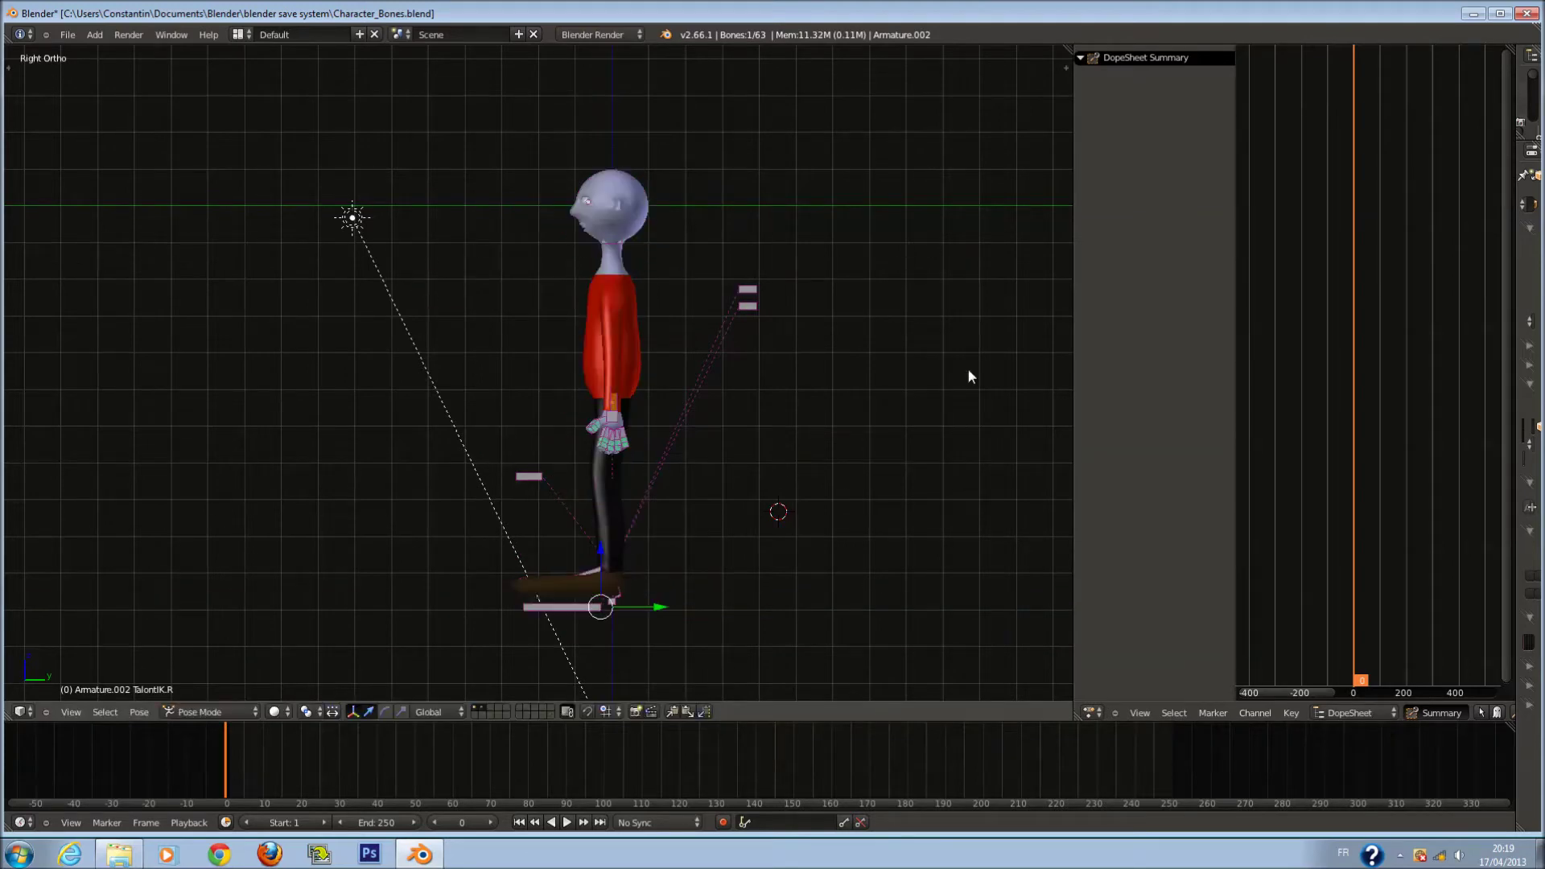
scroll(685, 729, up, 1)
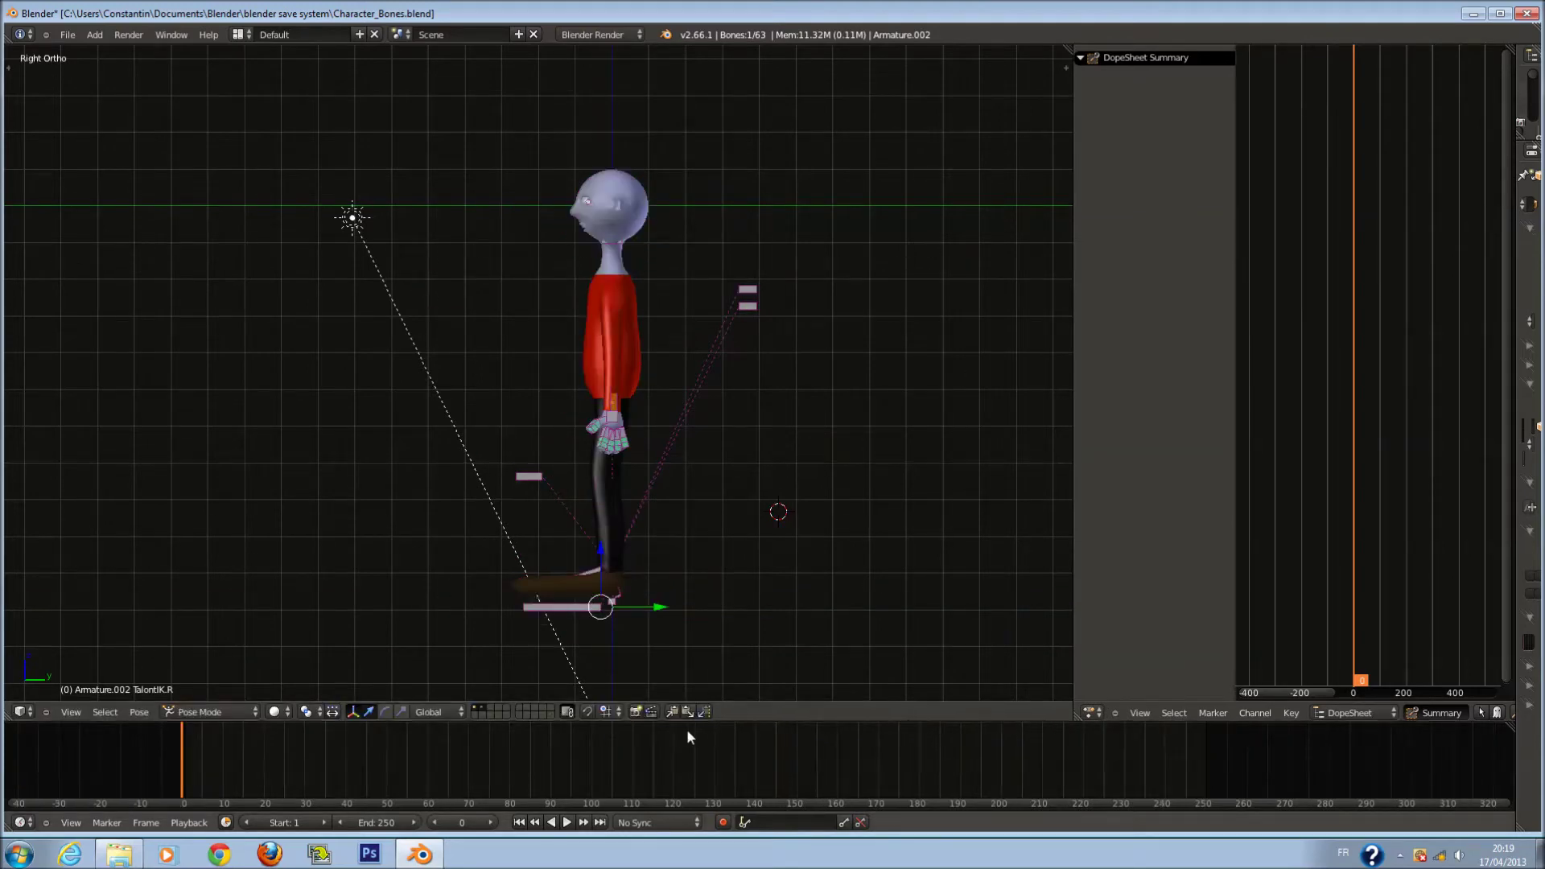
scroll(625, 643, up, 2)
scroll(628, 642, down, 2)
key(g)
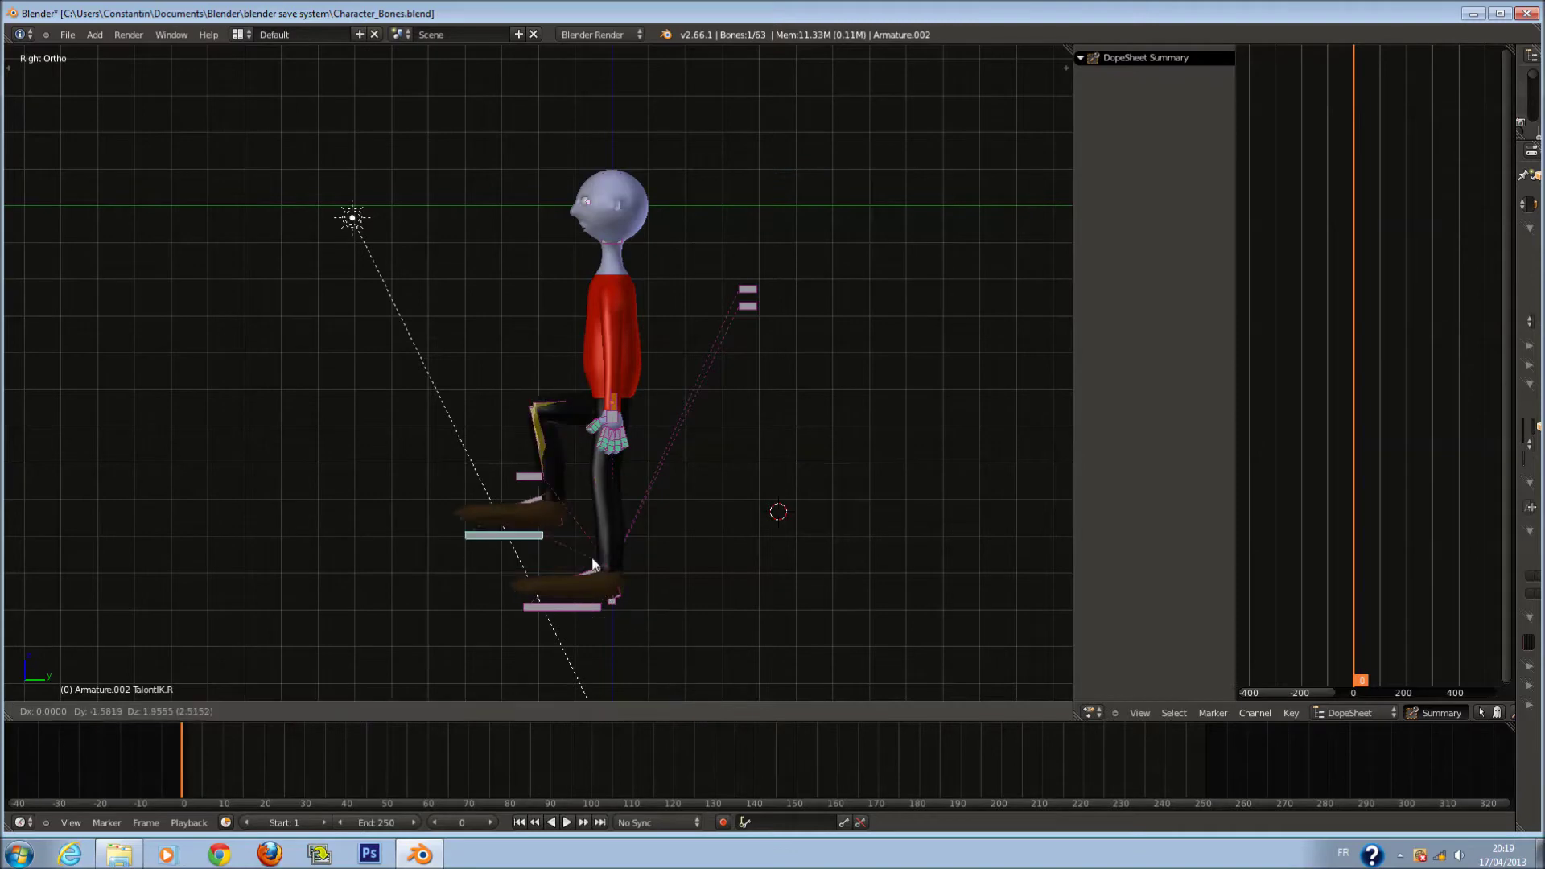
right_click(583, 527)
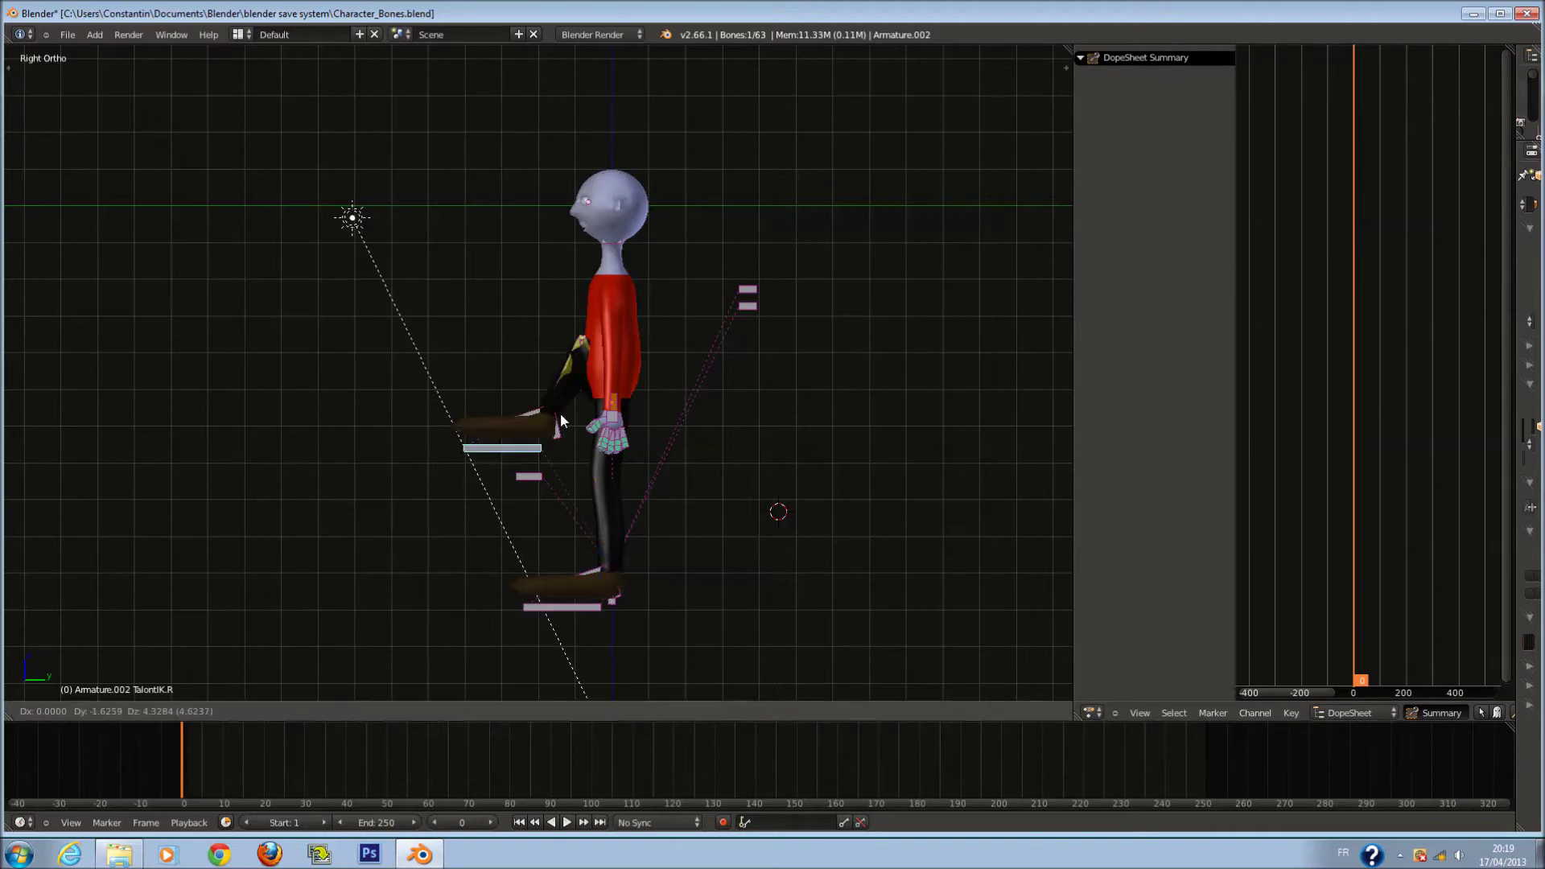
key(i)
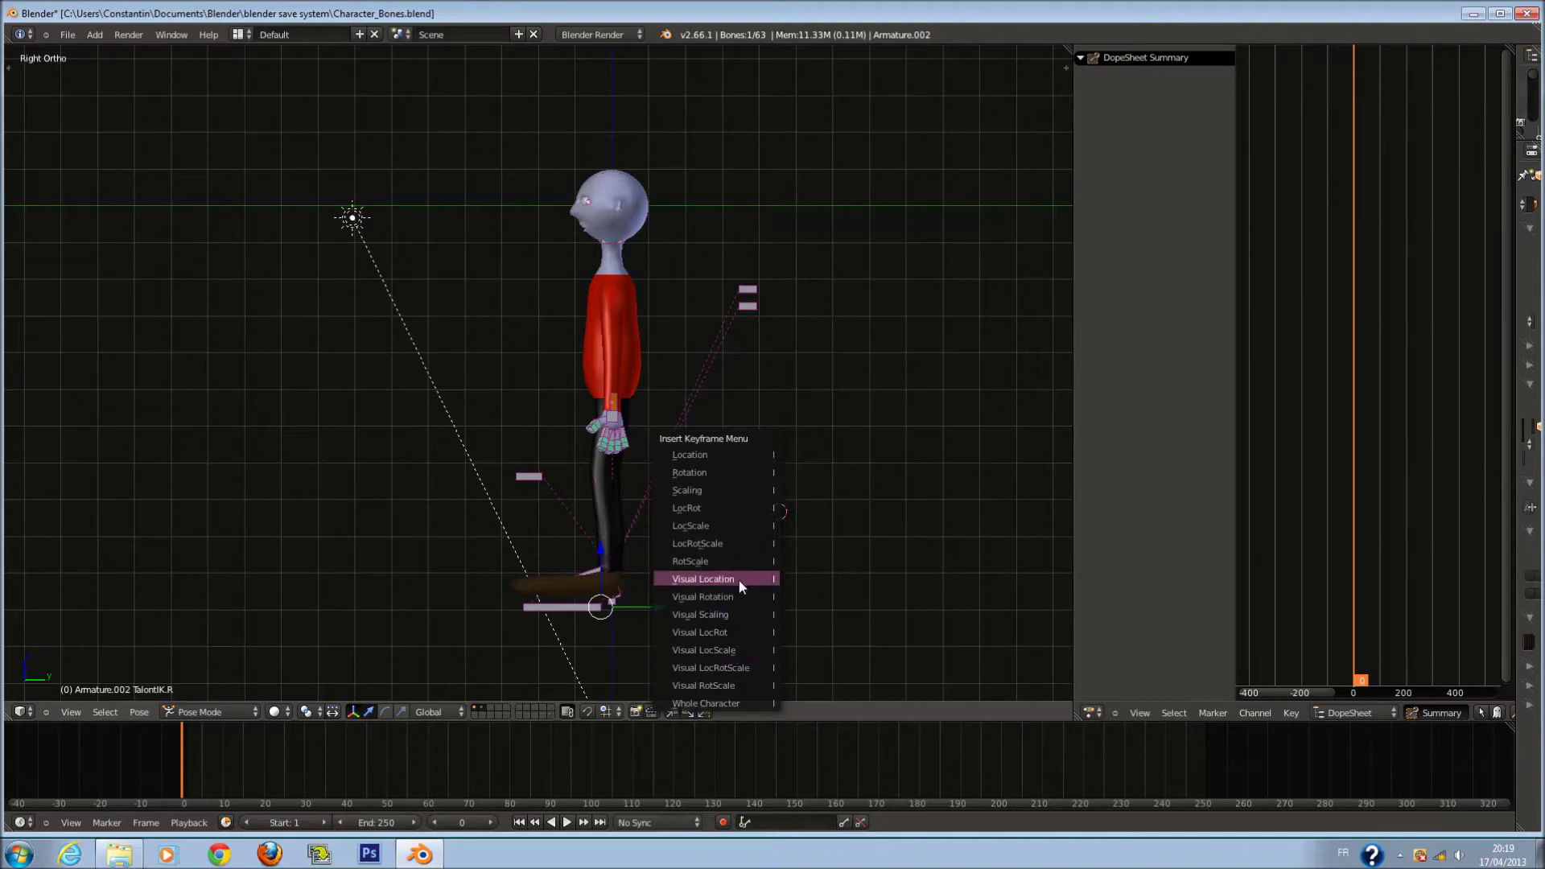
Hide and re-show the character's layer, zoom the viewport, and widen the Dope Sheet.
scroll(667, 588, up, 3)
scroll(668, 587, down, 2)
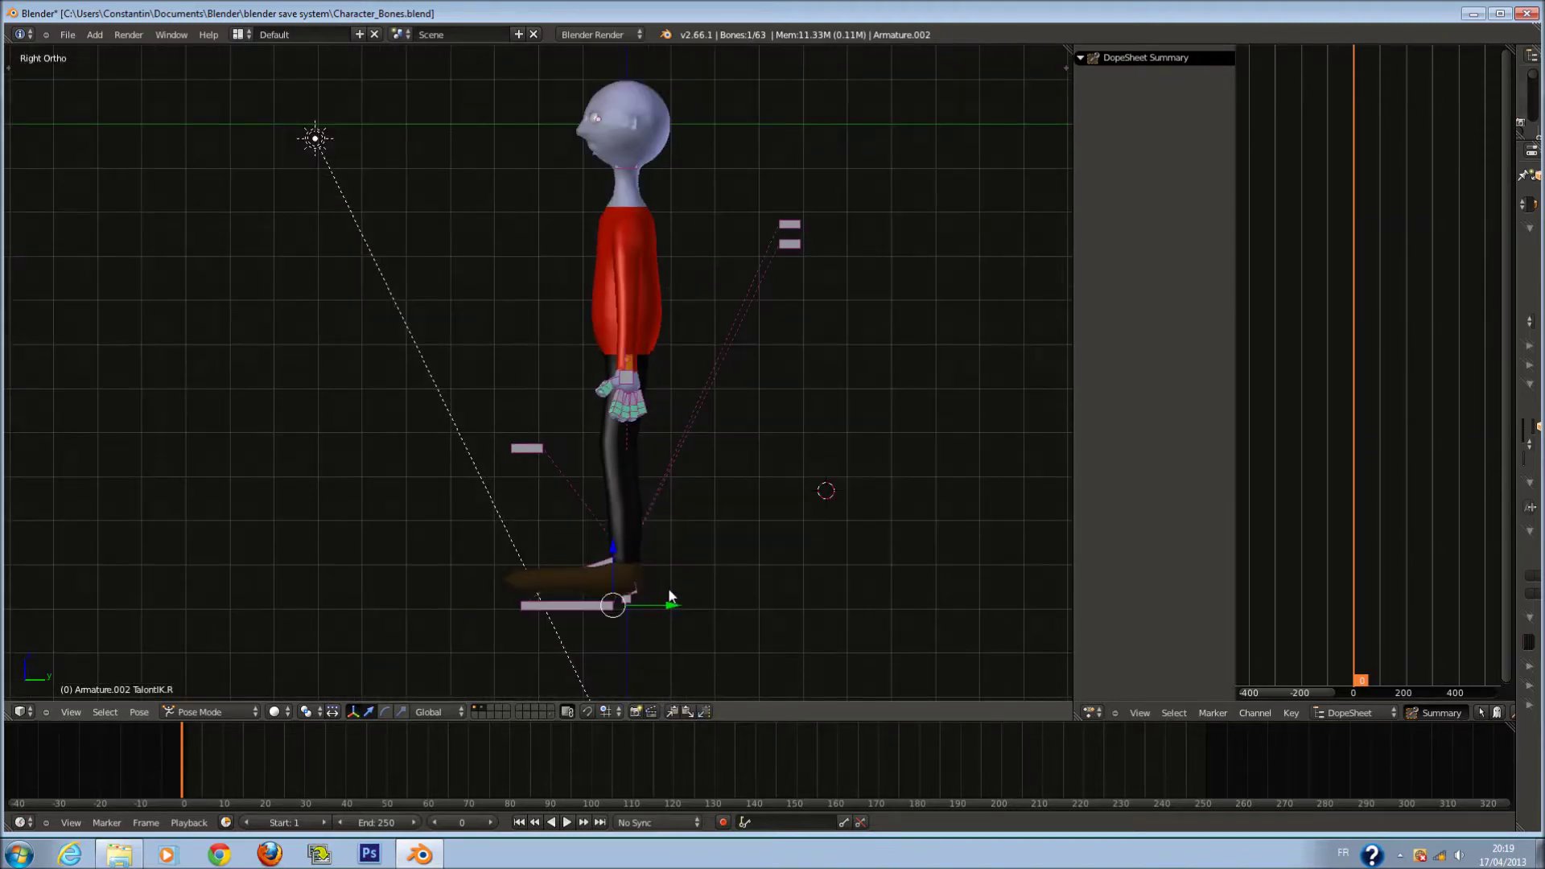
click(483, 710)
click(483, 710)
scroll(655, 492, down, 2)
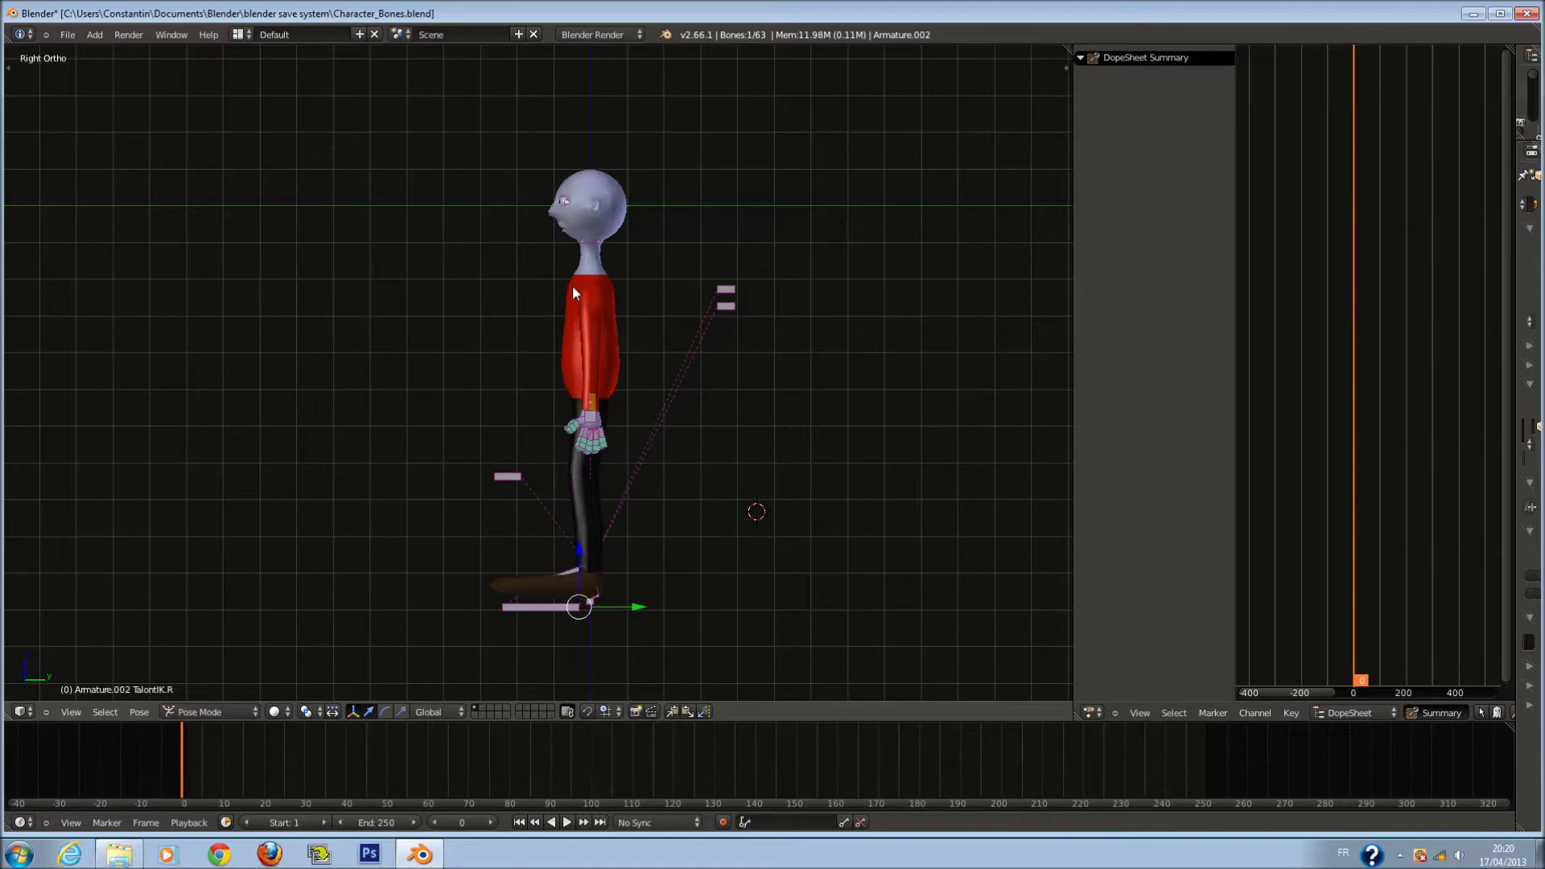
scroll(799, 610, up, 1)
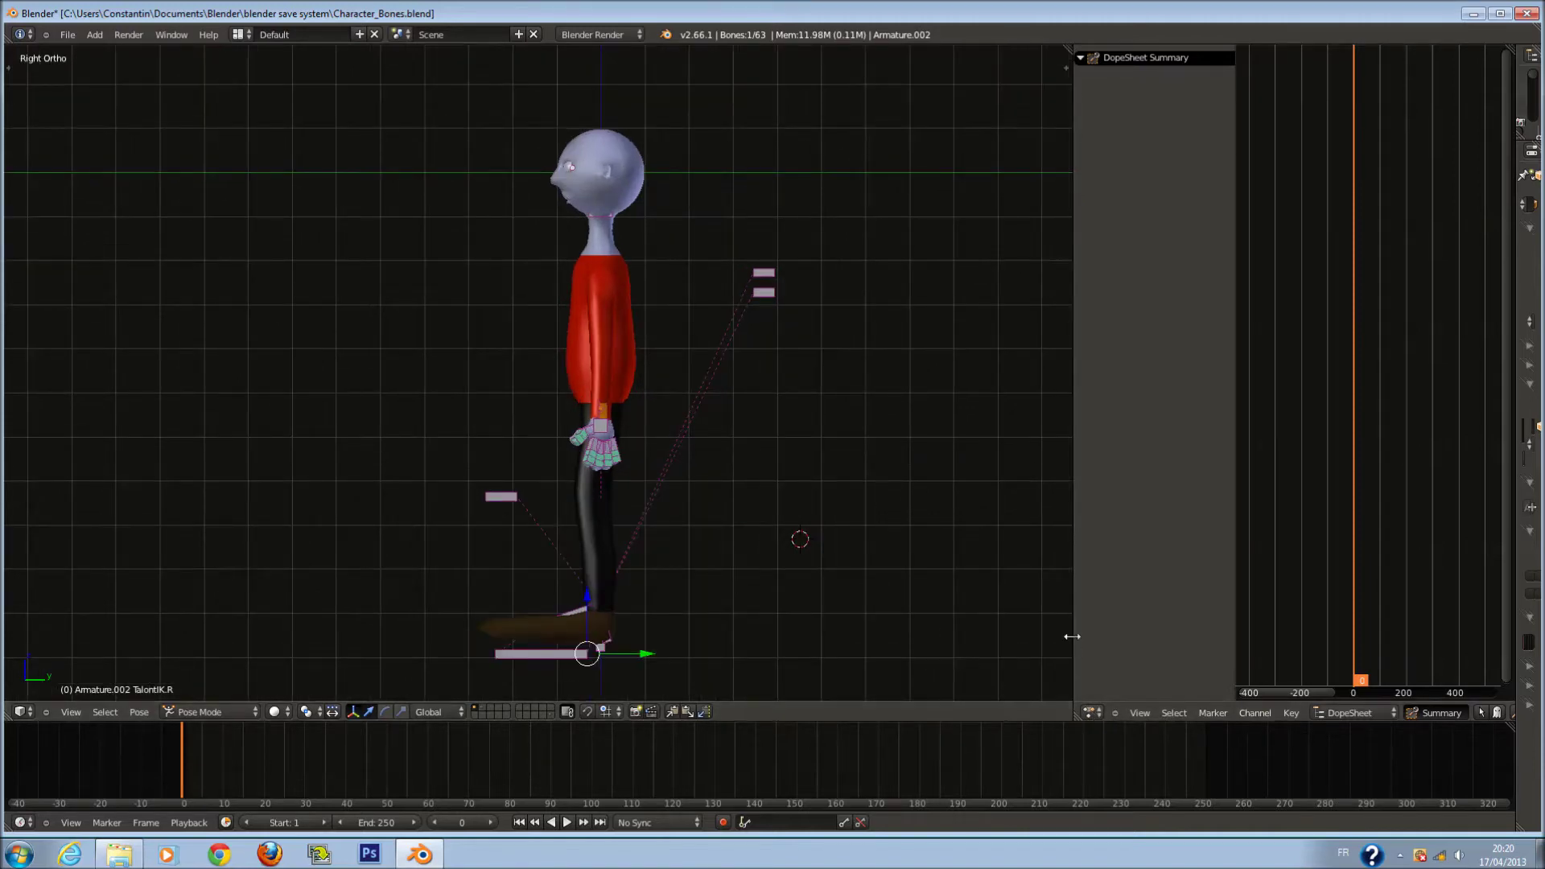
drag(1071, 636, 821, 632)
Raise the left foot IK control and key it at frame 0, then undo it.
key(a)
right_click(429, 595)
shift+middle_drag(434, 596, 512, 600)
key(g)
click(530, 509)
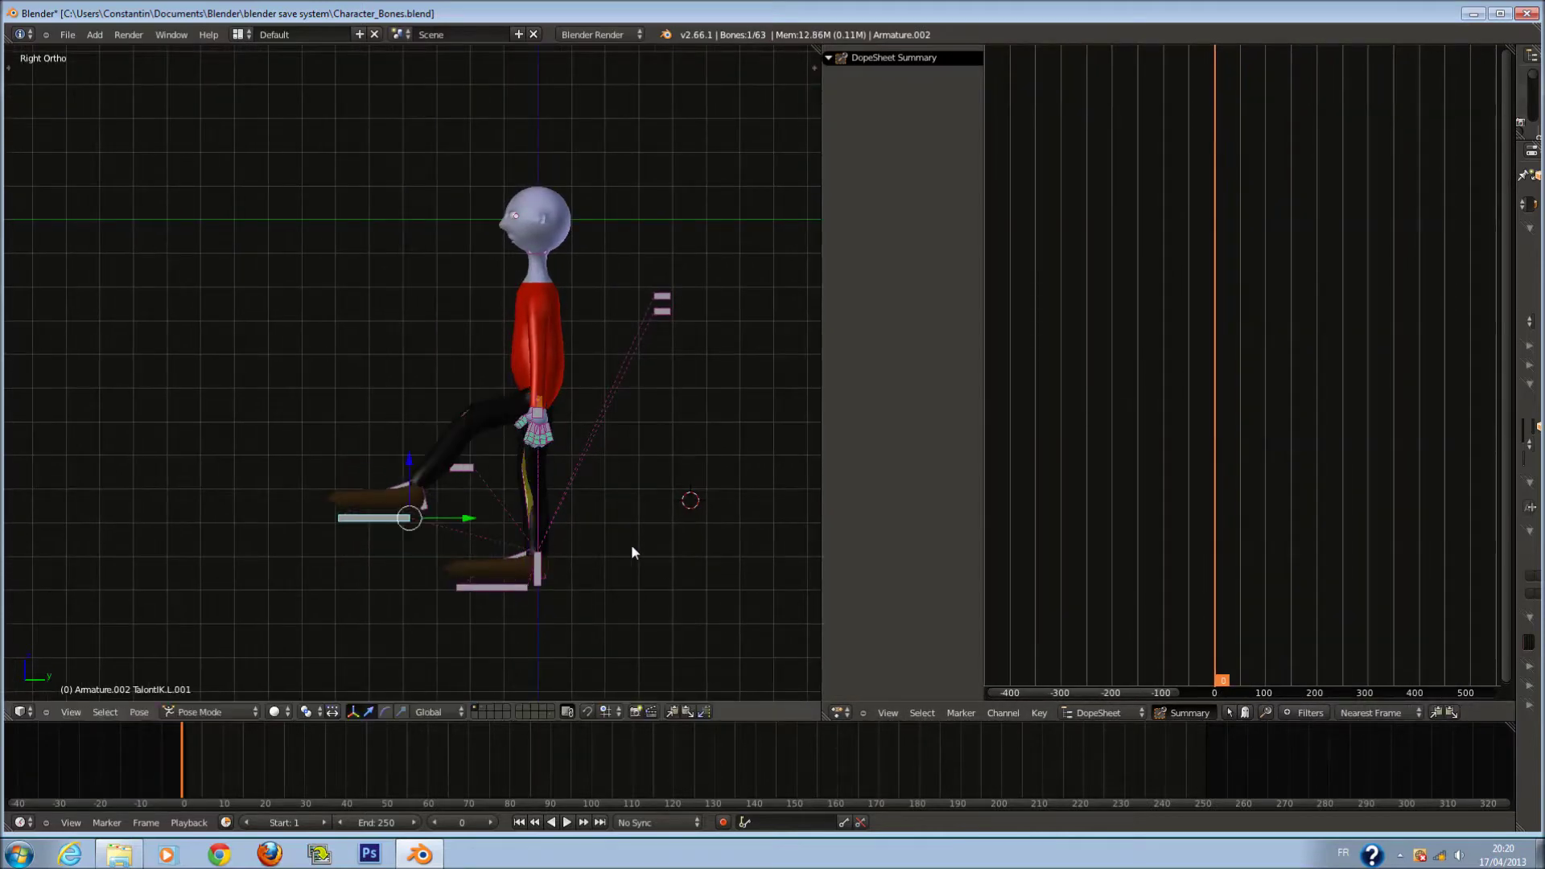
key(i)
click(644, 608)
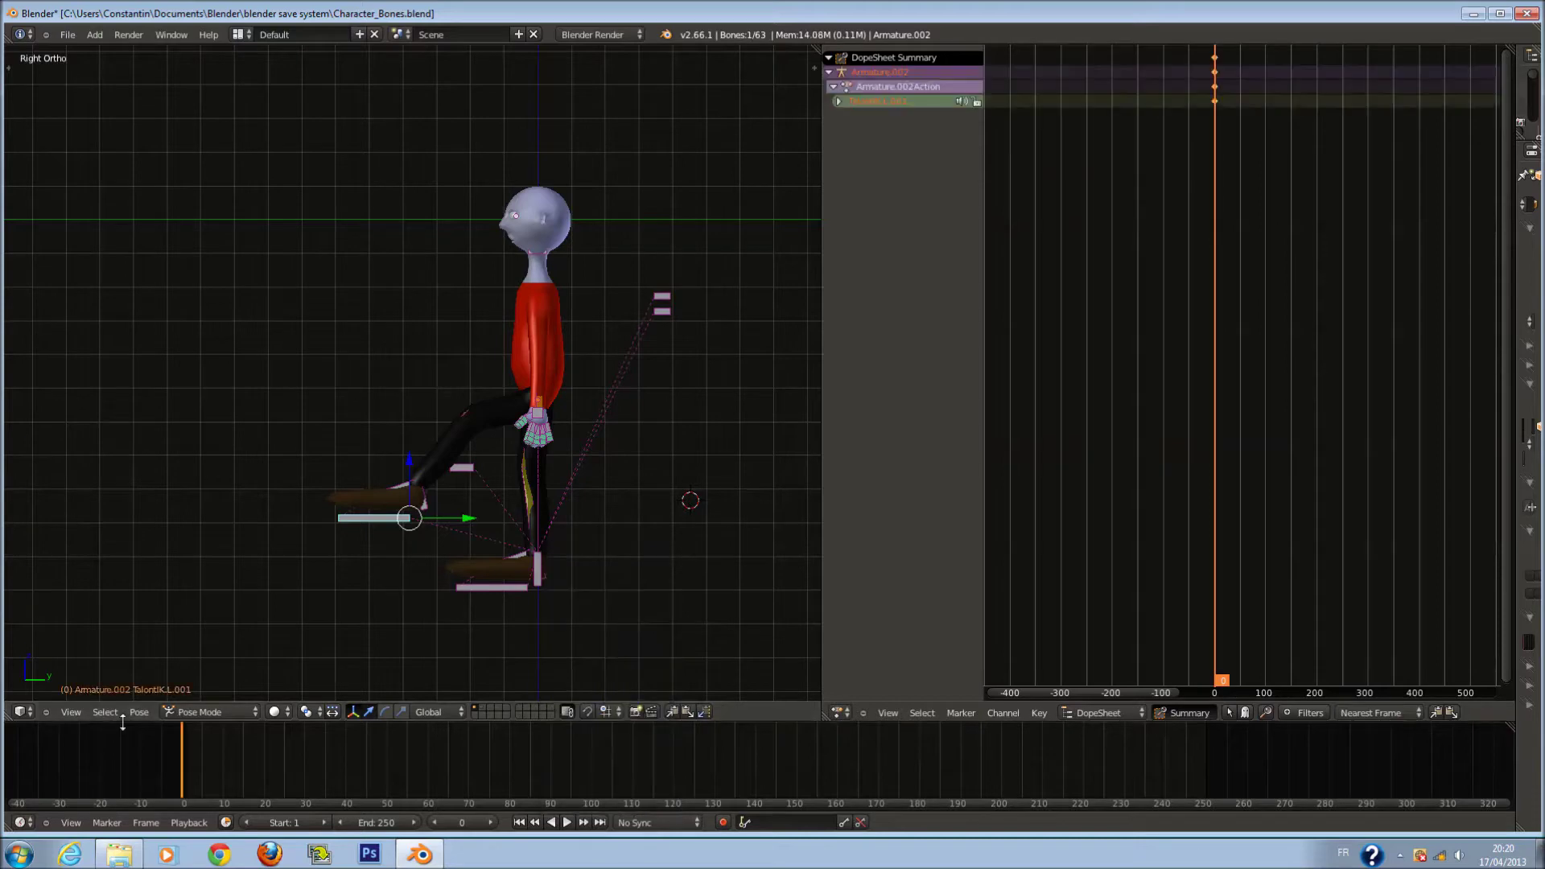
key(ctrl+z)
key(ctrl+z)
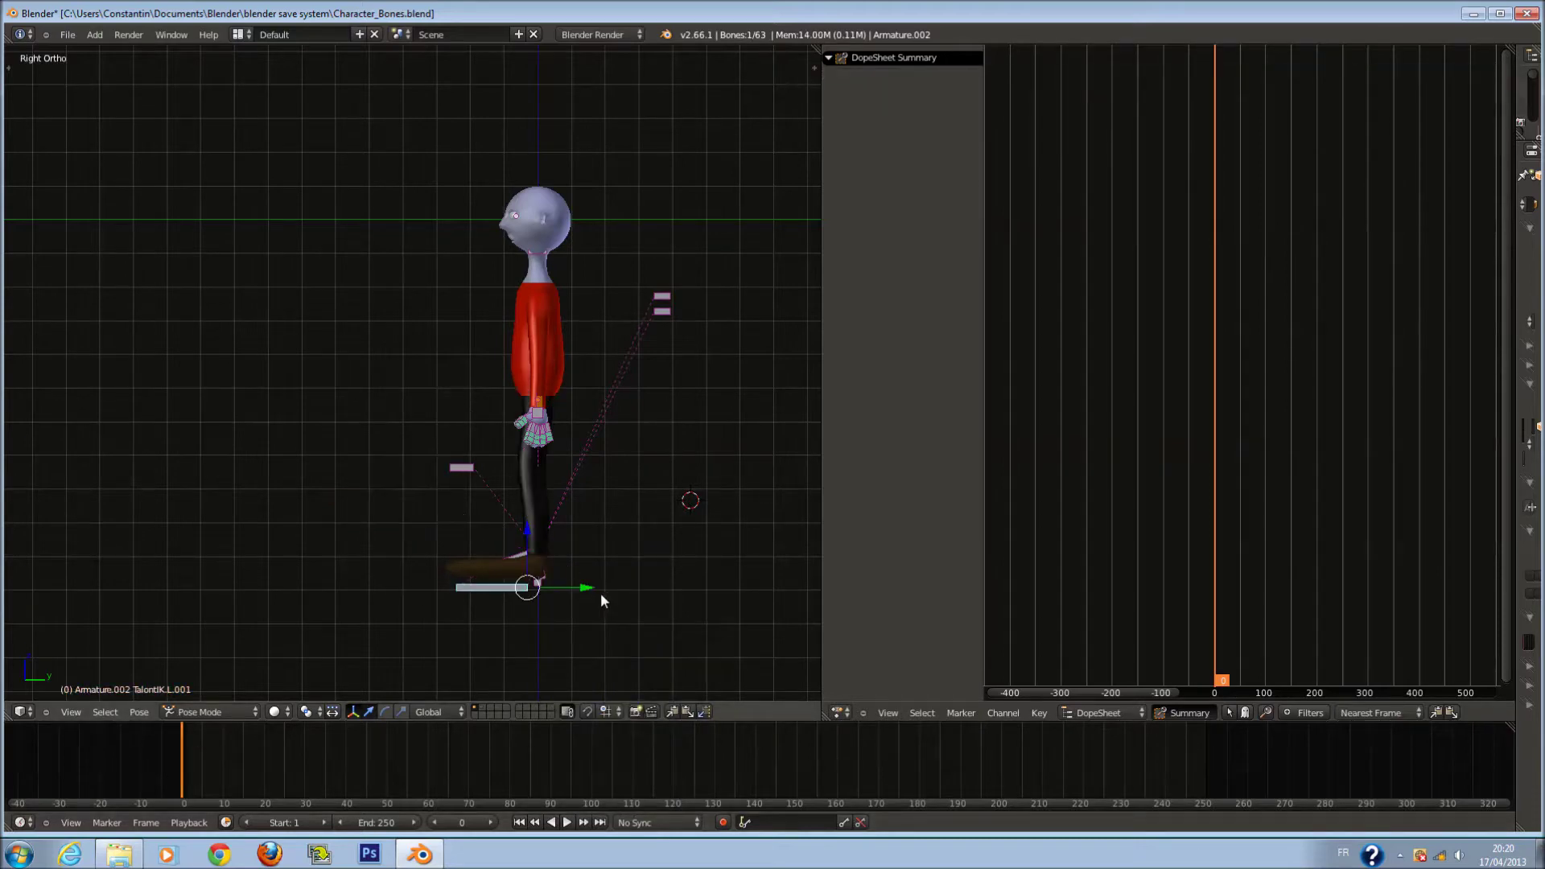
Key the left foot at frame 0, then move it up and forward and key that pose.
key(i)
click(580, 631)
key(g)
click(483, 519)
key(i)
click(671, 521)
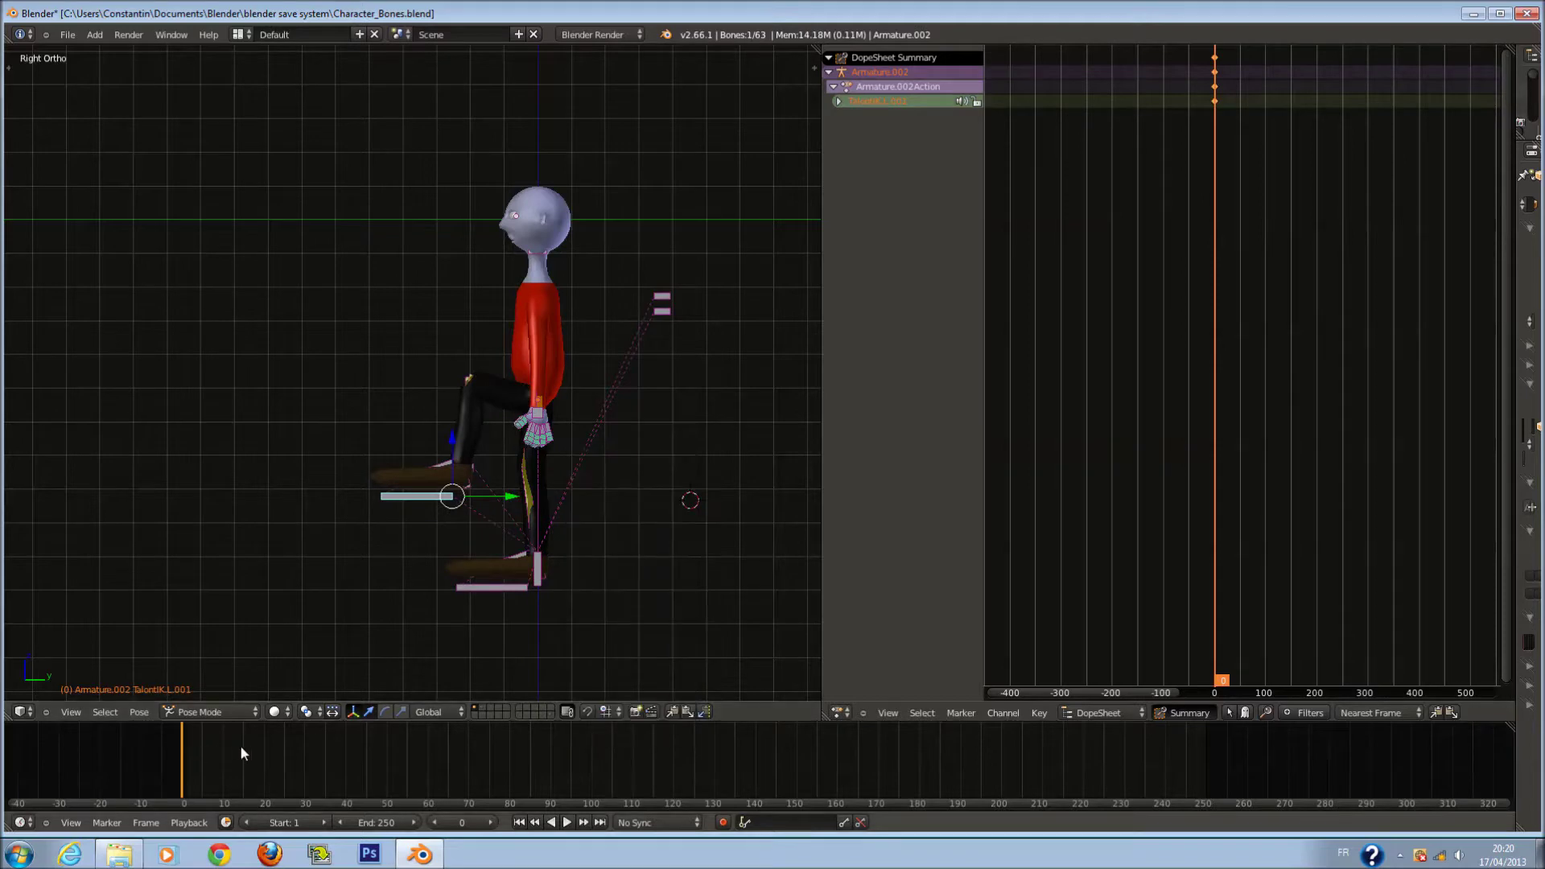
At frame 15, move the left foot back and up and key the pose.
click(241, 744)
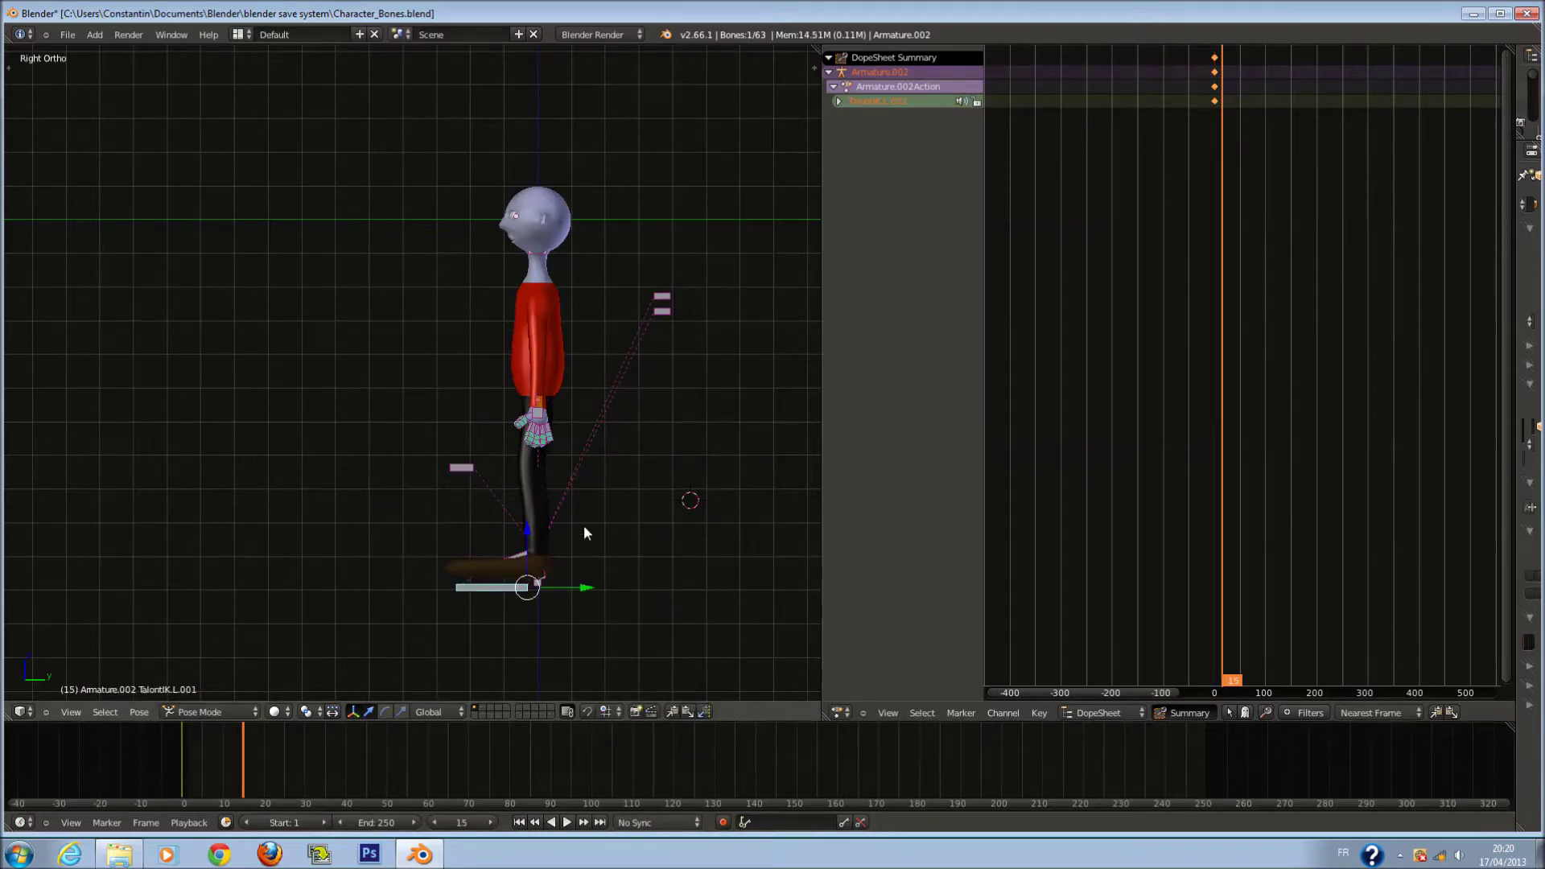
key(g)
click(497, 542)
key(i)
click(605, 572)
mouse_move(244, 750)
mouse_down()
mouse_move(162, 743)
mouse_move(299, 751)
mouse_move(119, 740)
mouse_up()
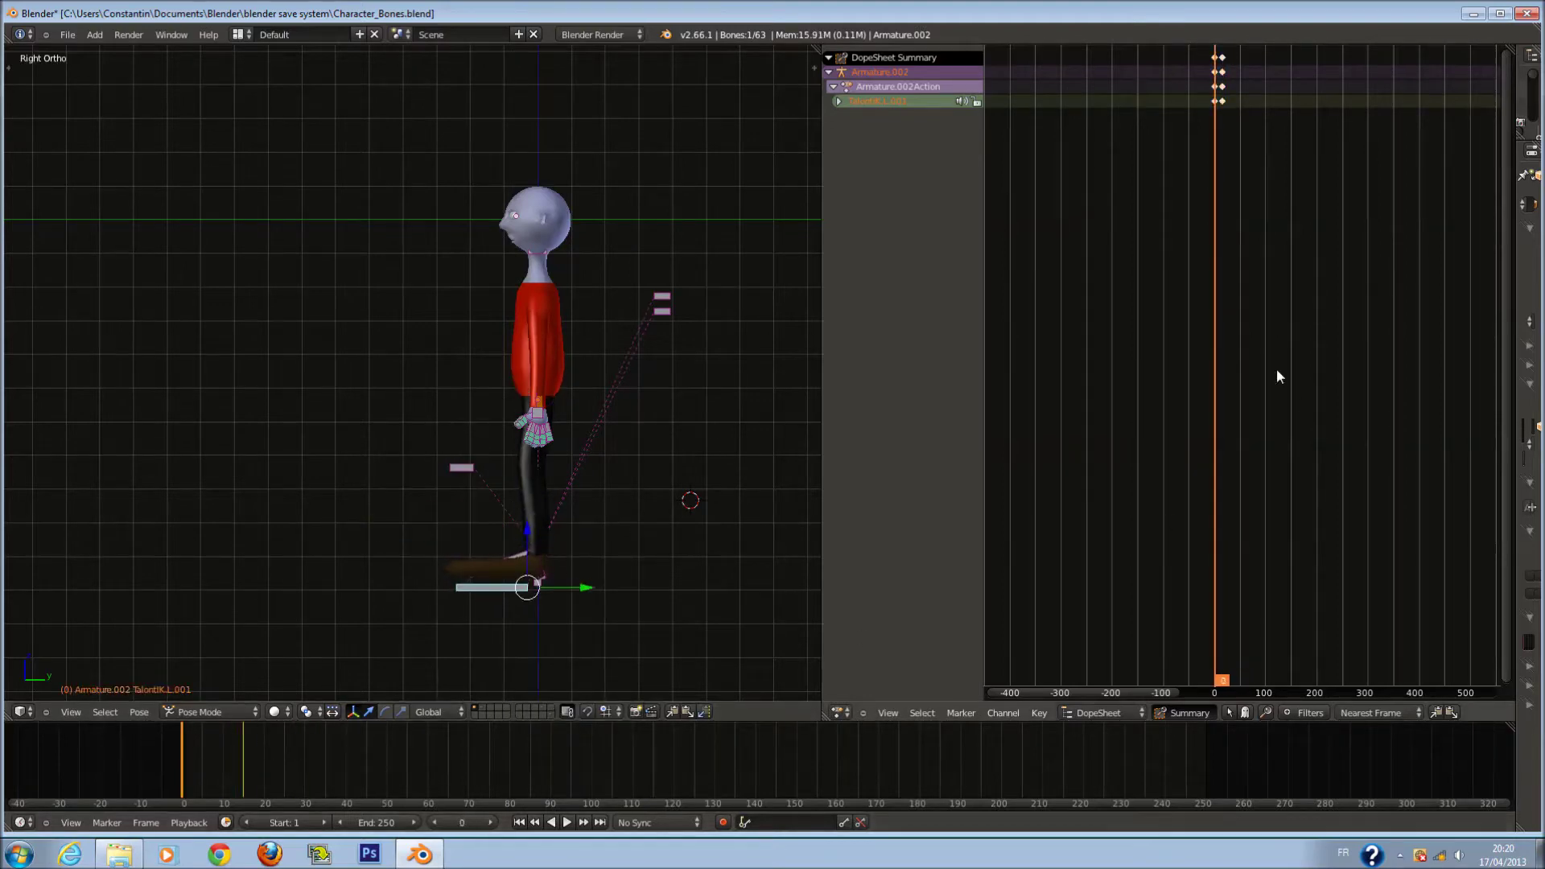
Select the frame-15 keyframes in the Dope Sheet and test shifting them, cancelling back.
scroll(1257, 291, up, 2)
scroll(1180, 108, up, 1)
click(1209, 58)
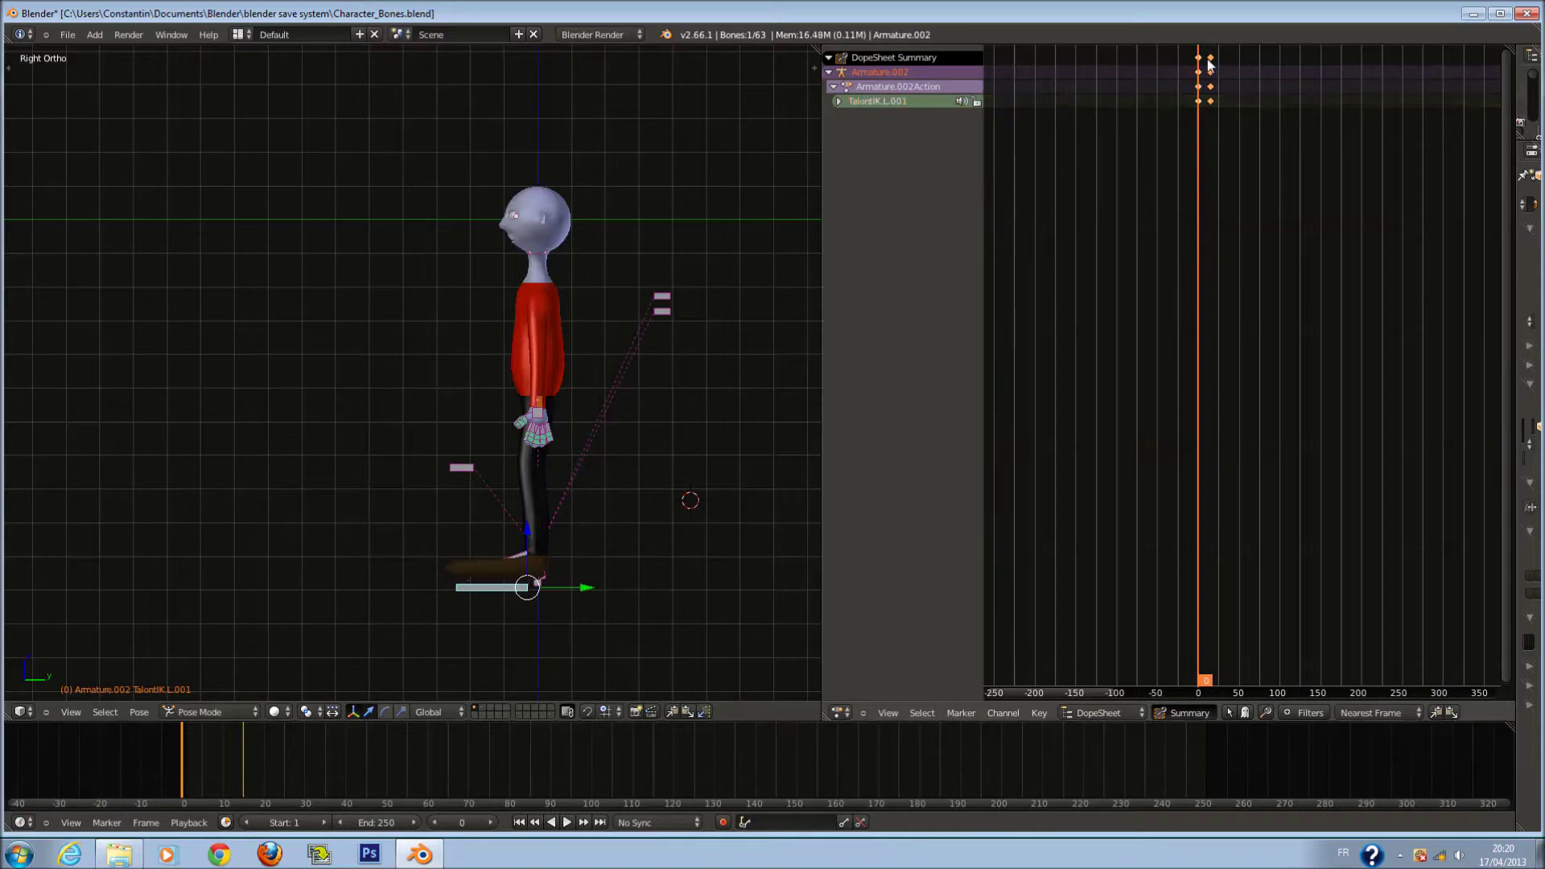
key(g)
key(Escape)
key(g)
key(Escape)
Move the selected keyframes to about frame 111 and check the pose at frame 51.
mouse_move(1195, 426)
mouse_down()
mouse_move(1216, 429)
mouse_move(1181, 415)
mouse_move(1227, 437)
mouse_move(1174, 426)
mouse_up()
key(g)
click(1368, 352)
mouse_move(1214, 365)
mouse_down()
mouse_move(1364, 366)
mouse_move(1187, 378)
mouse_up()
click(840, 713)
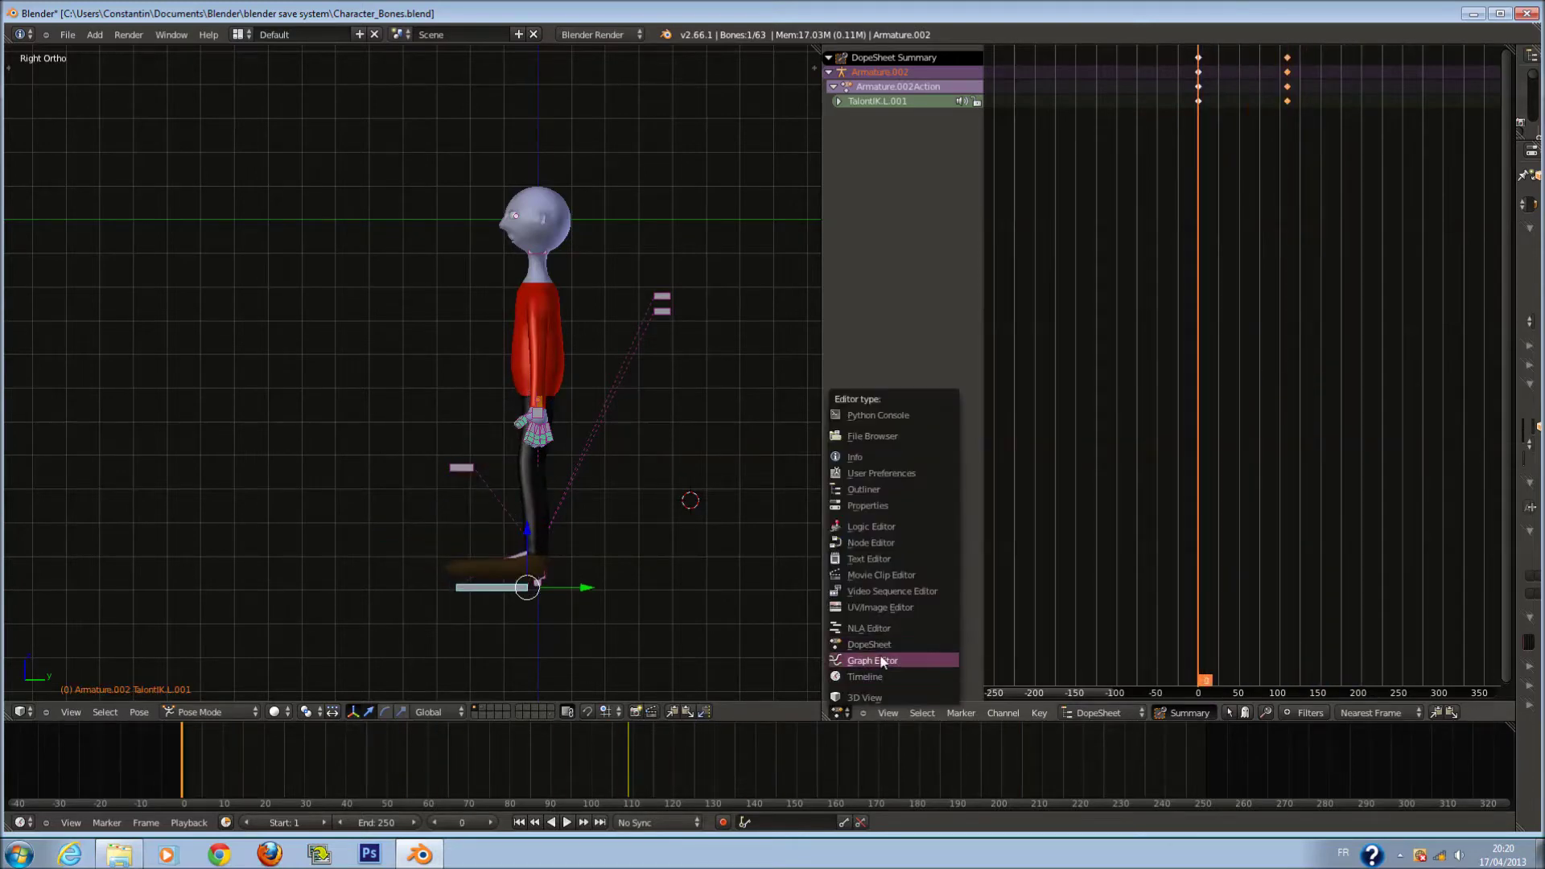
Switch the side editor to the Graph Editor, frame the curves, and scrub to frame 45.
click(886, 665)
scroll(1141, 541, down, 2)
scroll(1202, 550, down, 1)
middle_drag(1178, 555, 1184, 528)
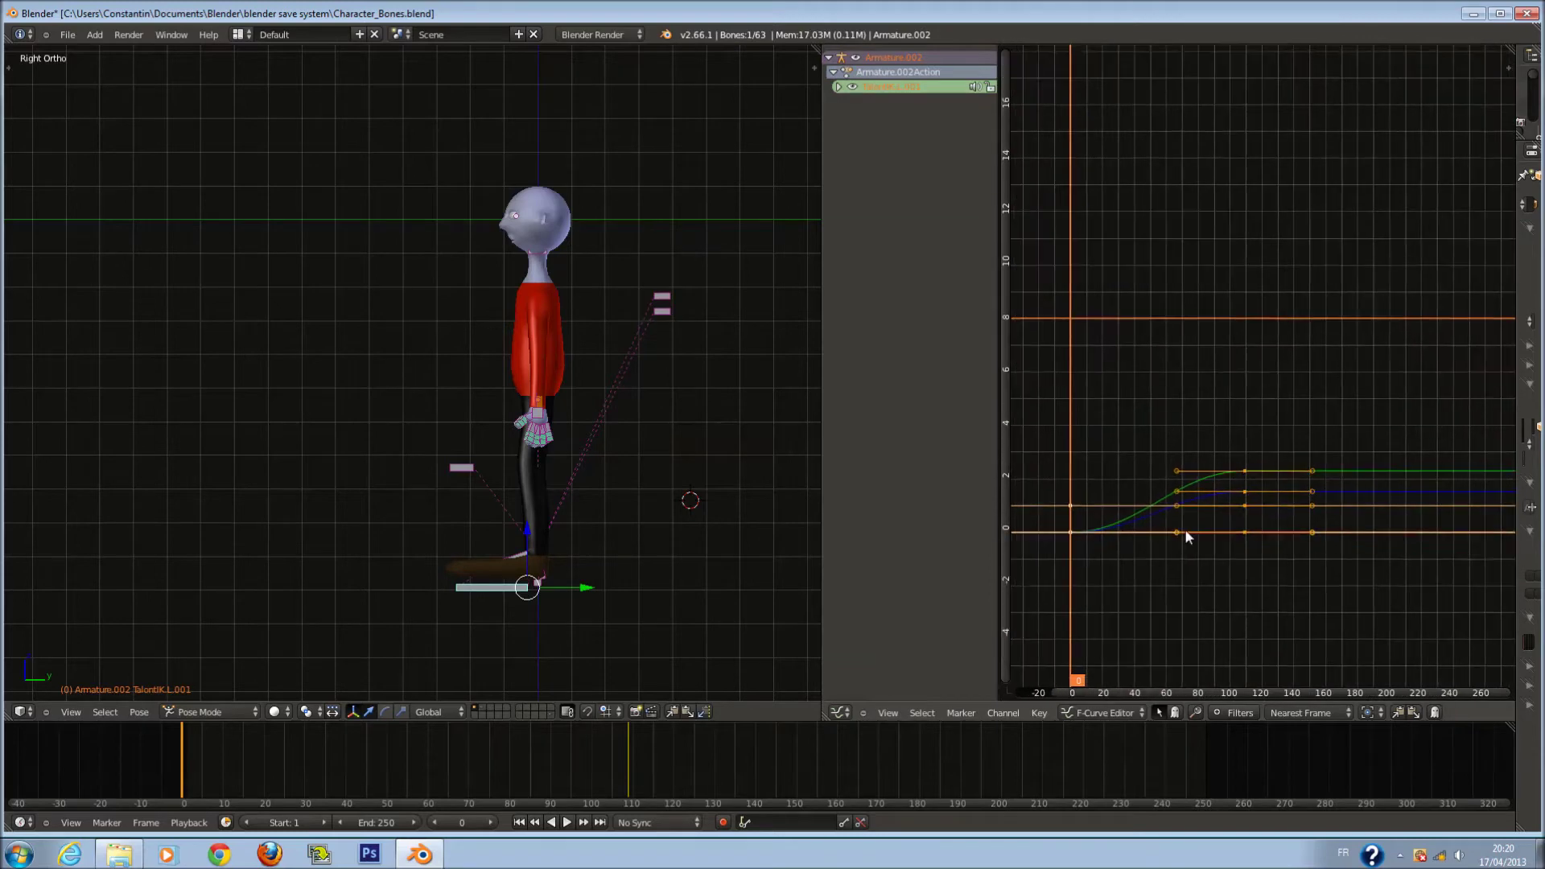
scroll(1174, 468, up, 1)
scroll(1191, 480, up, 1)
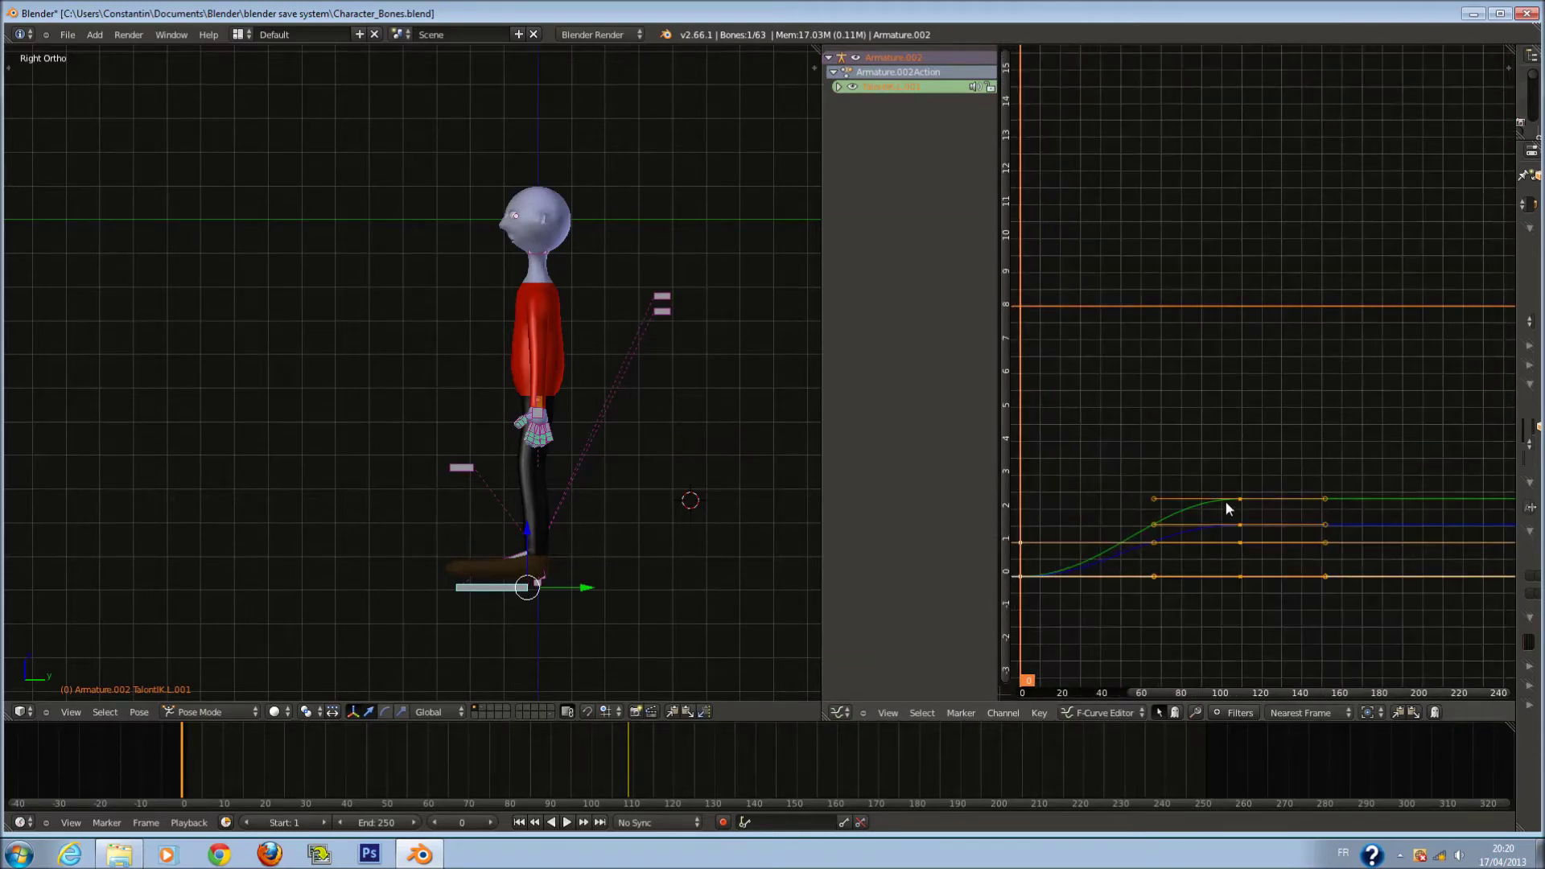
mouse_move(496, 728)
mouse_down()
mouse_move(223, 771)
mouse_move(658, 807)
mouse_move(125, 760)
mouse_move(367, 786)
mouse_up()
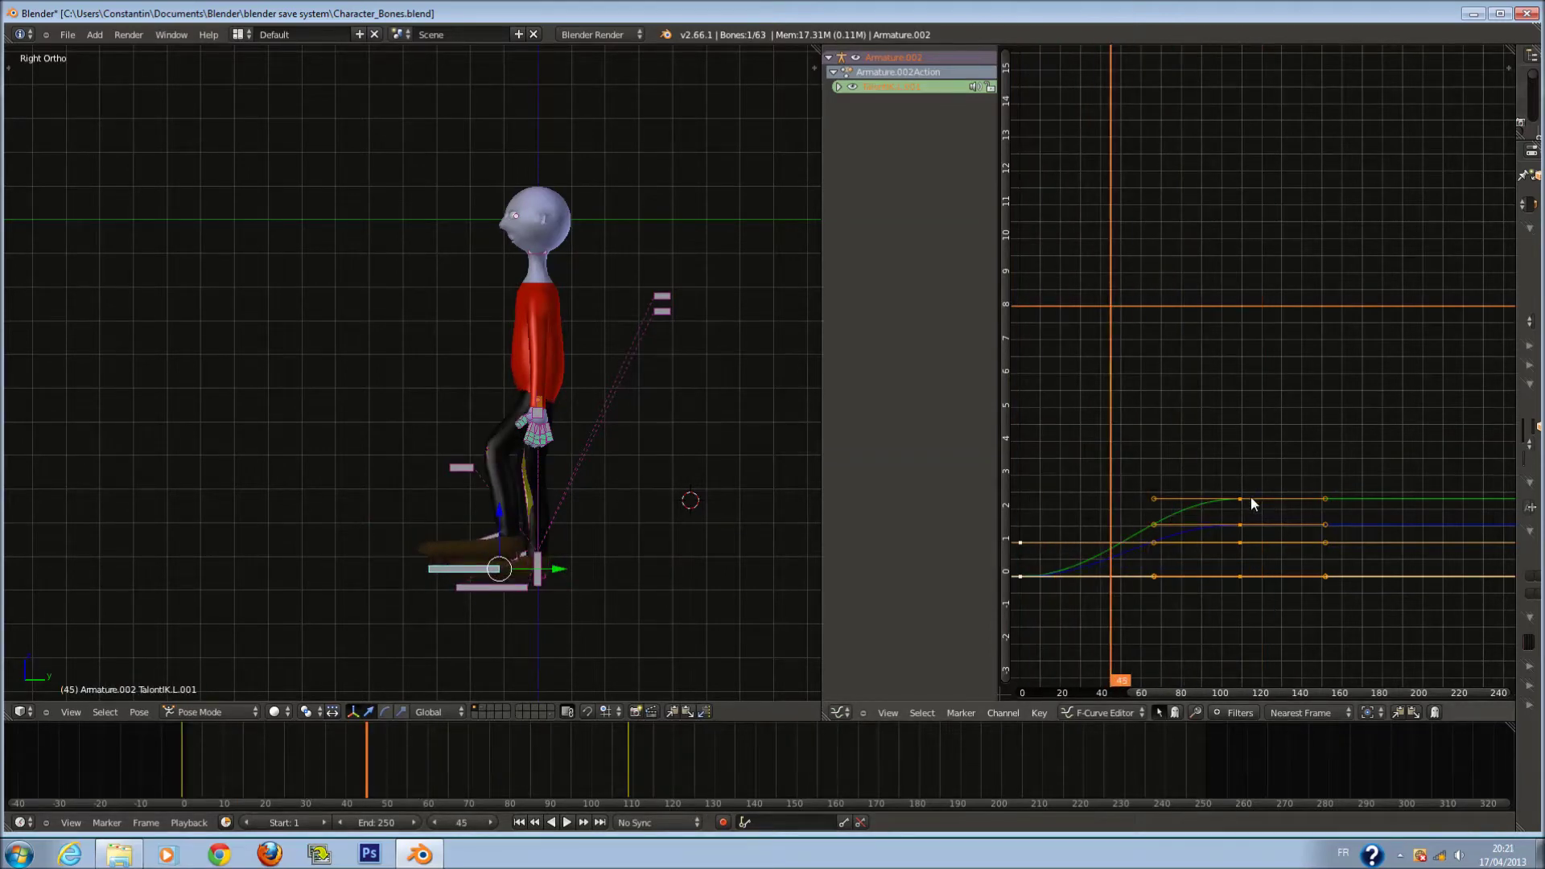
Test-drag the green curve's keyframe and cancel, orbit the view, then grab the orange key.
right_drag(1232, 502, 1214, 411)
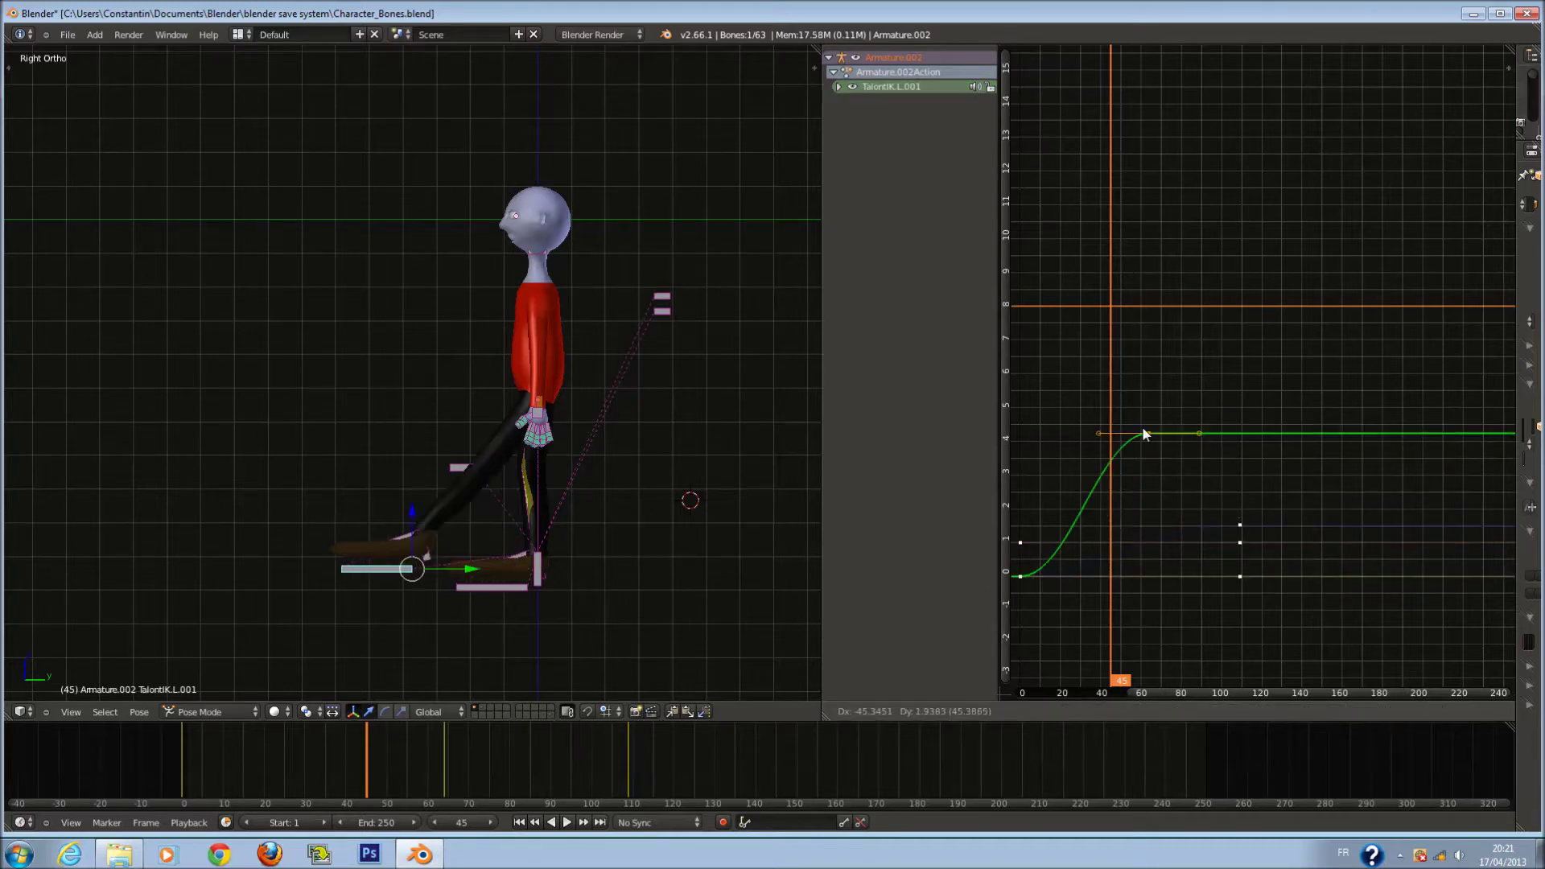
mouse_move(1214, 412)
right_down()
mouse_move(1214, 591)
mouse_move(1239, 461)
mouse_move(1419, 533)
mouse_move(1259, 529)
mouse_move(1304, 561)
mouse_move(1249, 562)
right_up()
right_click(1248, 562)
middle_drag(515, 484, 724, 507)
key(g)
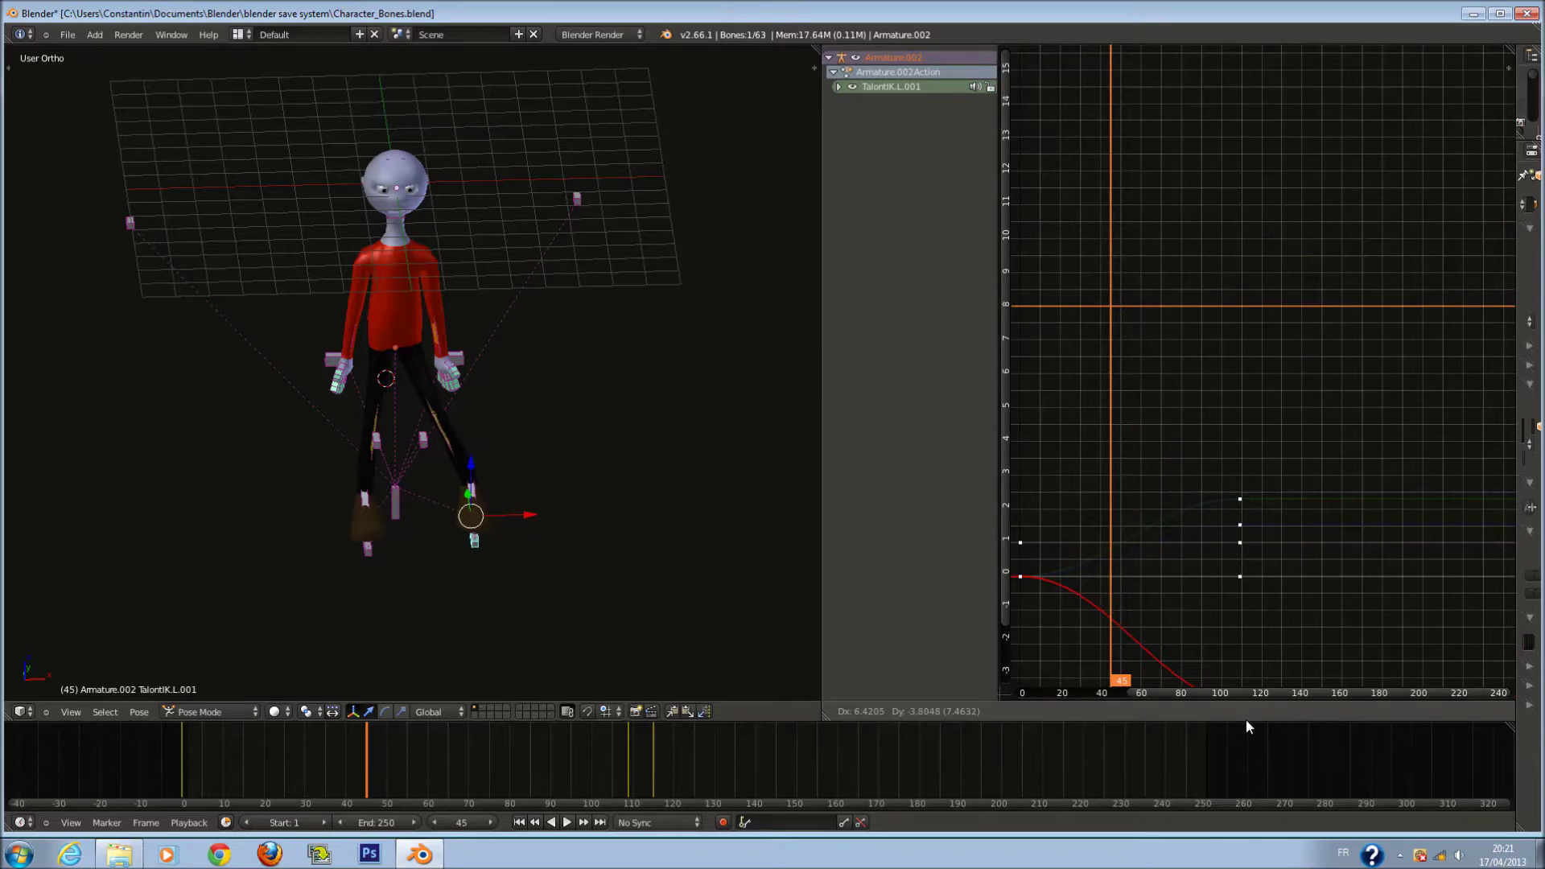
Keep the orange key at value 0, then test-move the green and red keys, cancelling both.
click(1227, 598)
click(1240, 501)
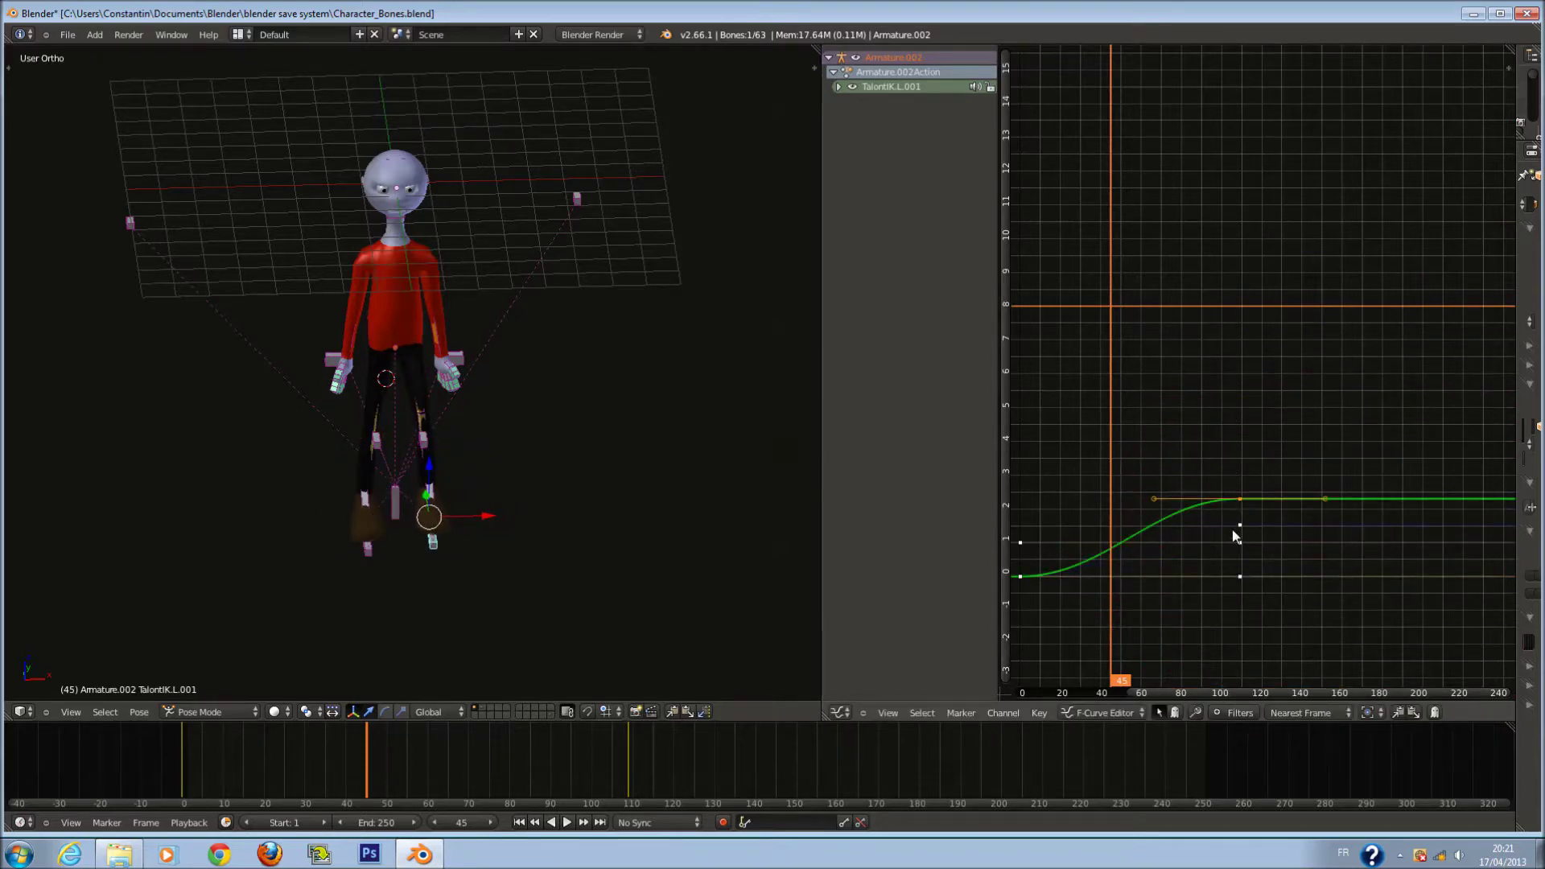
middle_drag(57, 657, 38, 668)
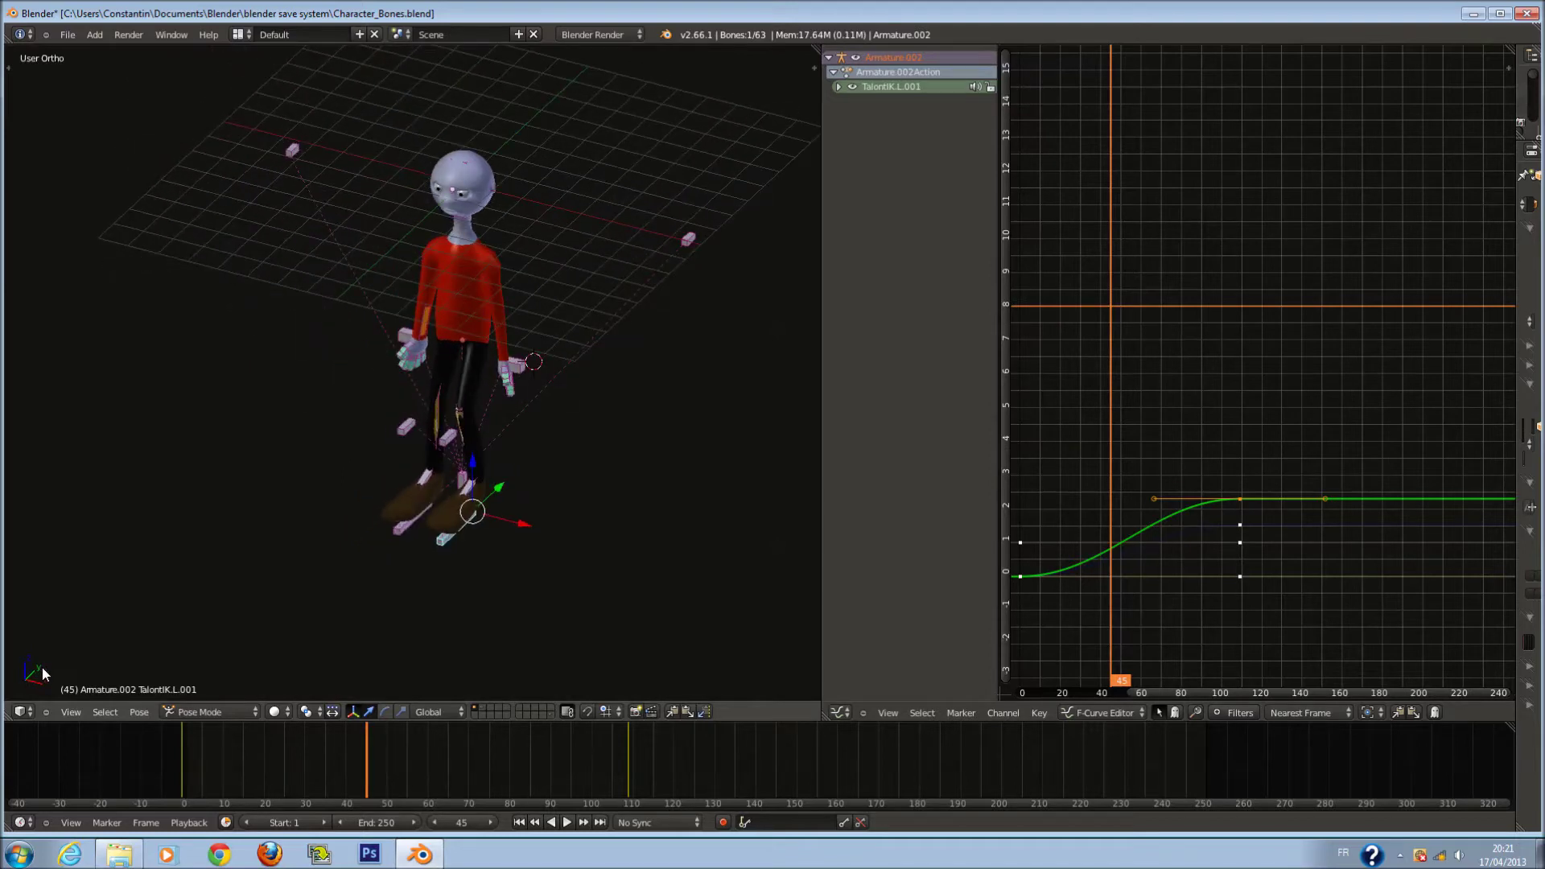
key(g)
key(Escape)
right_click(1232, 579)
key(g)
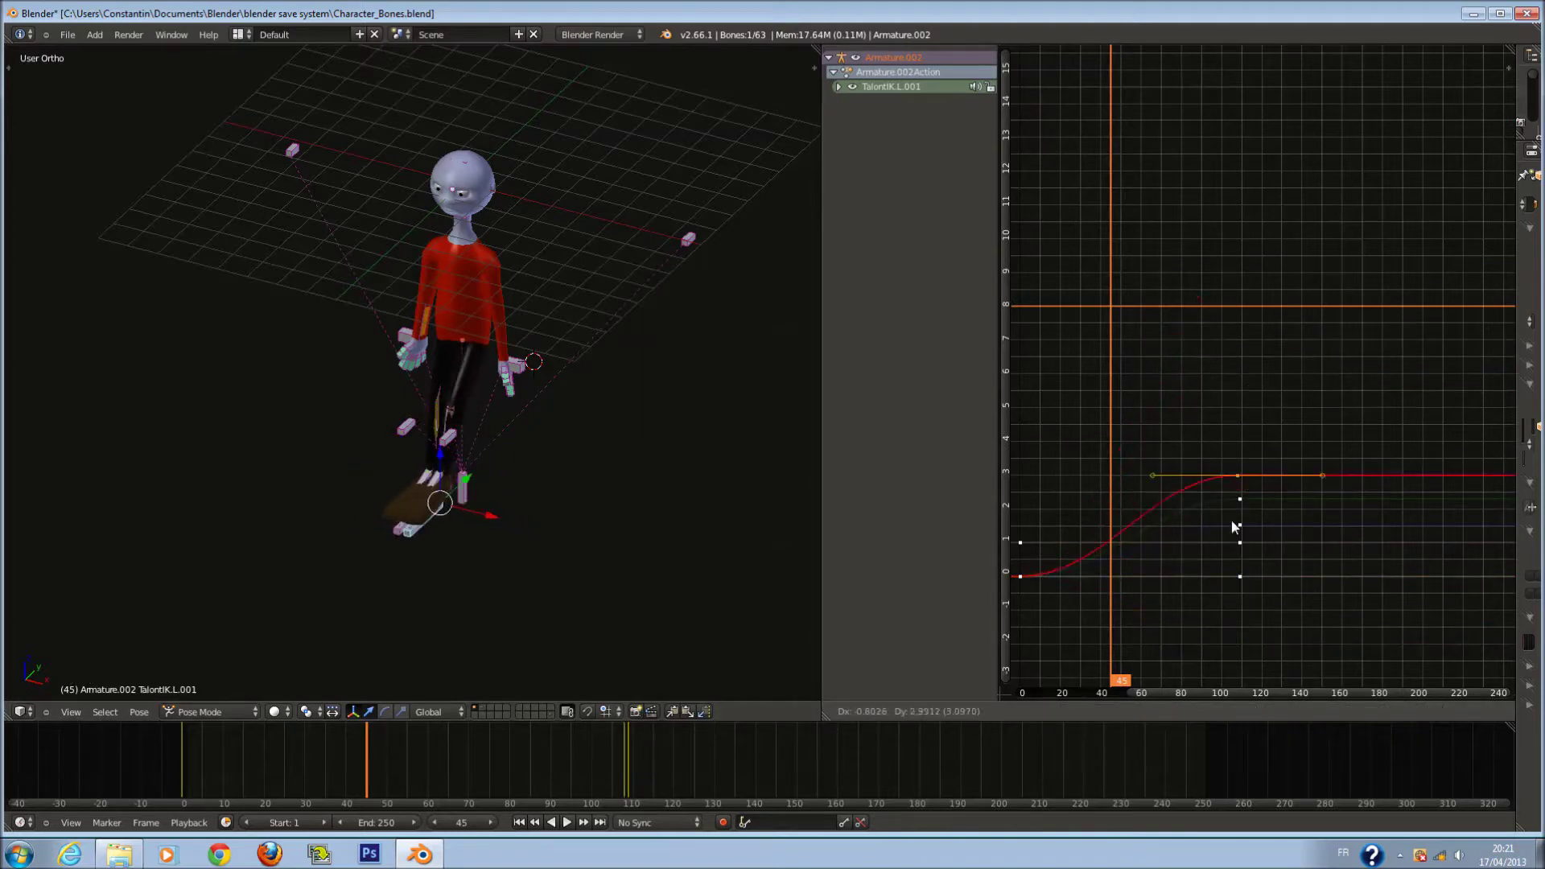
key(Escape)
Move a blue curve keyframe to about value 1.
right_click(1245, 534)
key(g)
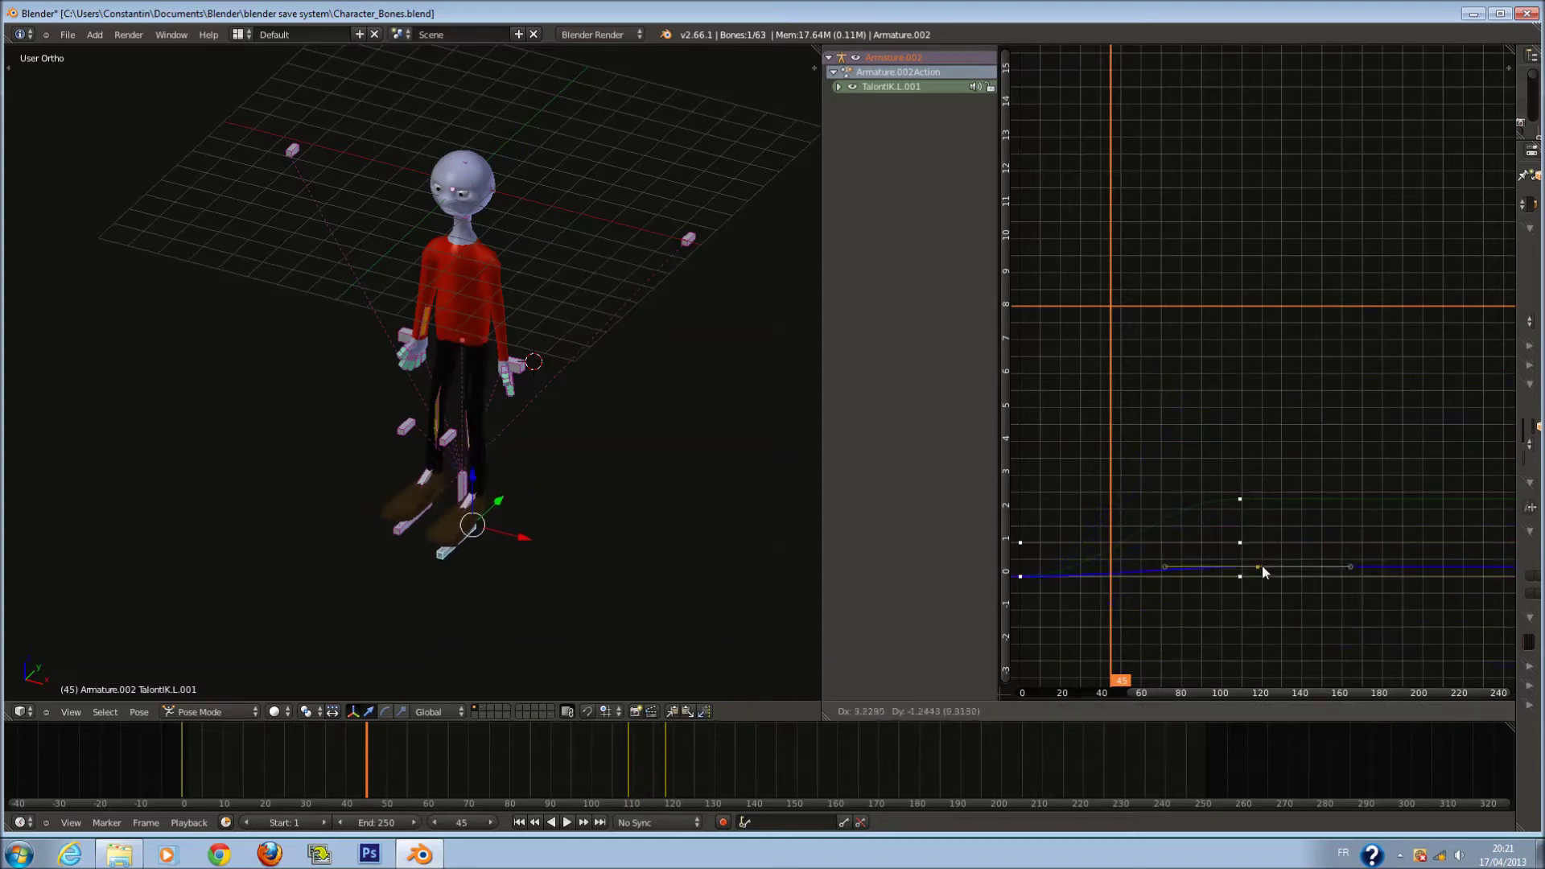
click(1247, 540)
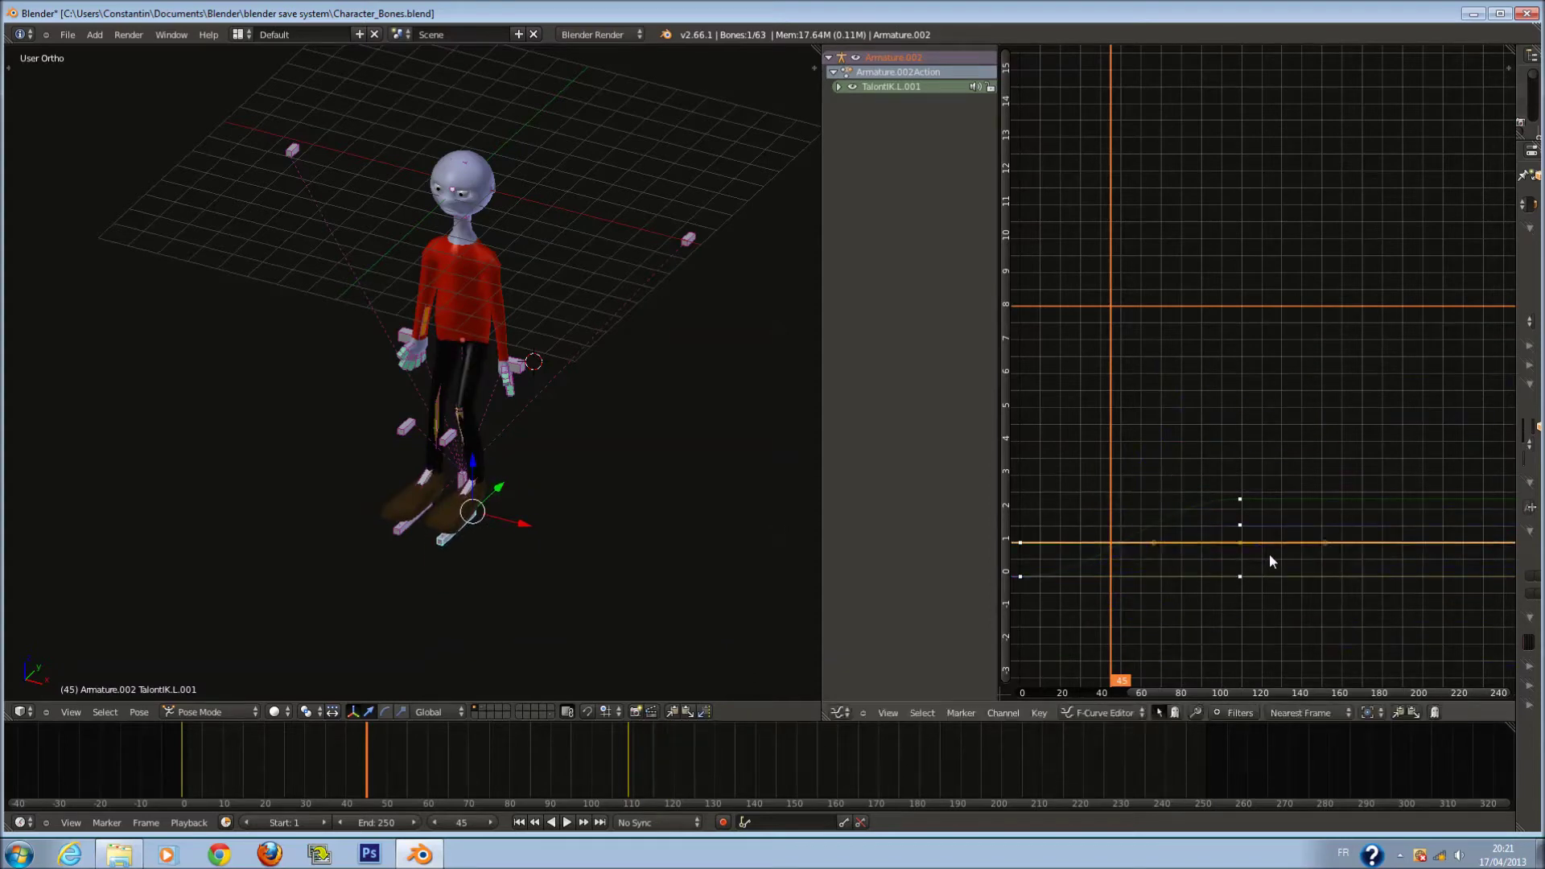
middle_drag(560, 524, 560, 524)
In right side view, reshape the green key near frame 110, check frames 78 and 7, then undo.
key(KP_3)
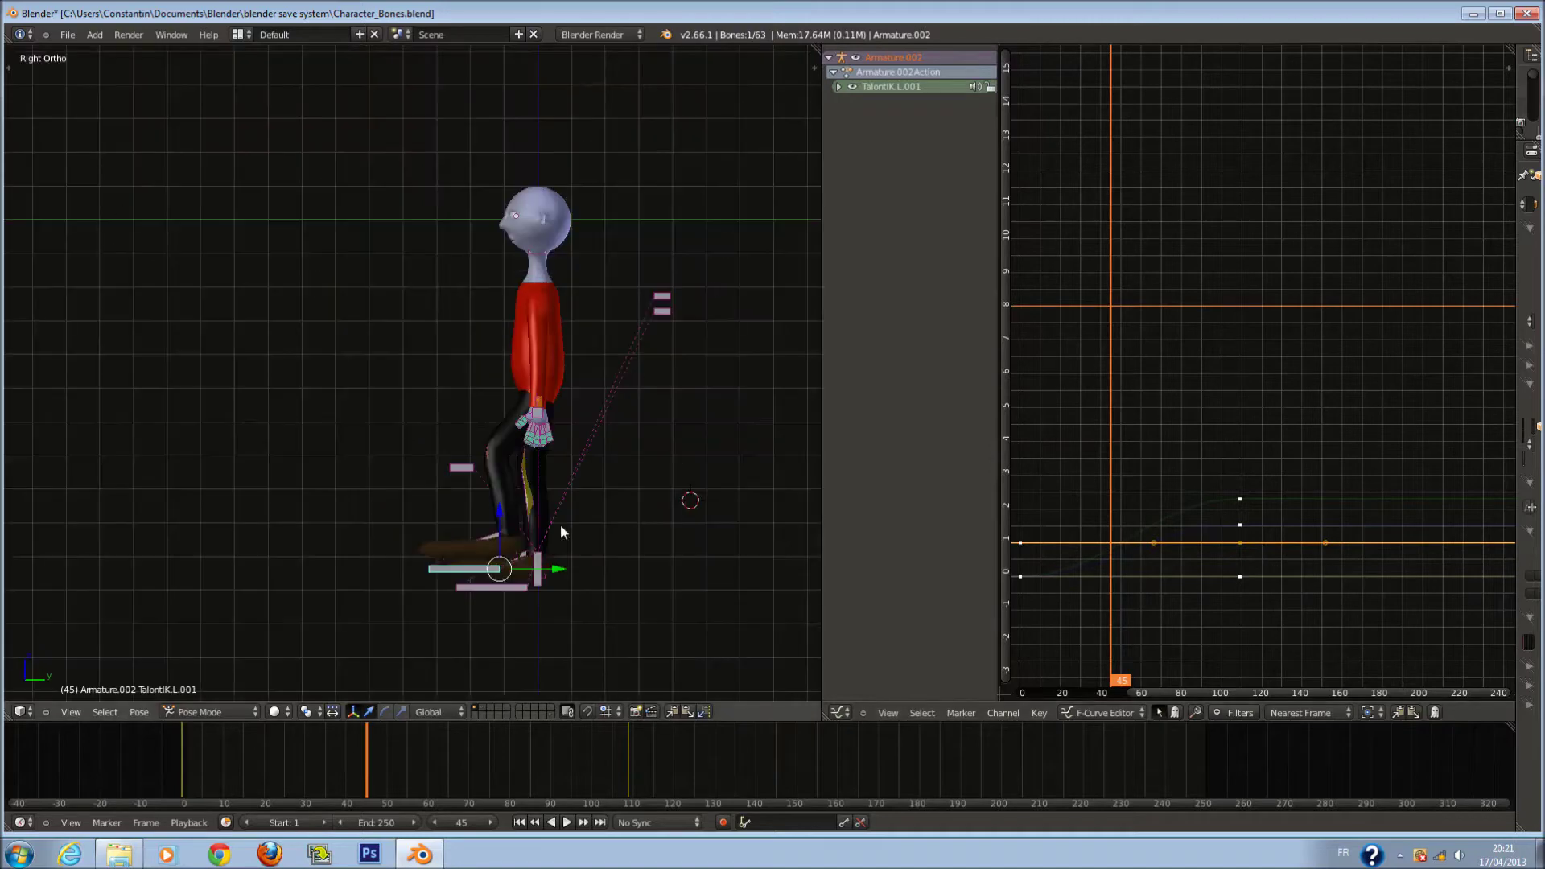
key(g)
key(Escape)
right_click(1273, 500)
key(g)
click(1306, 540)
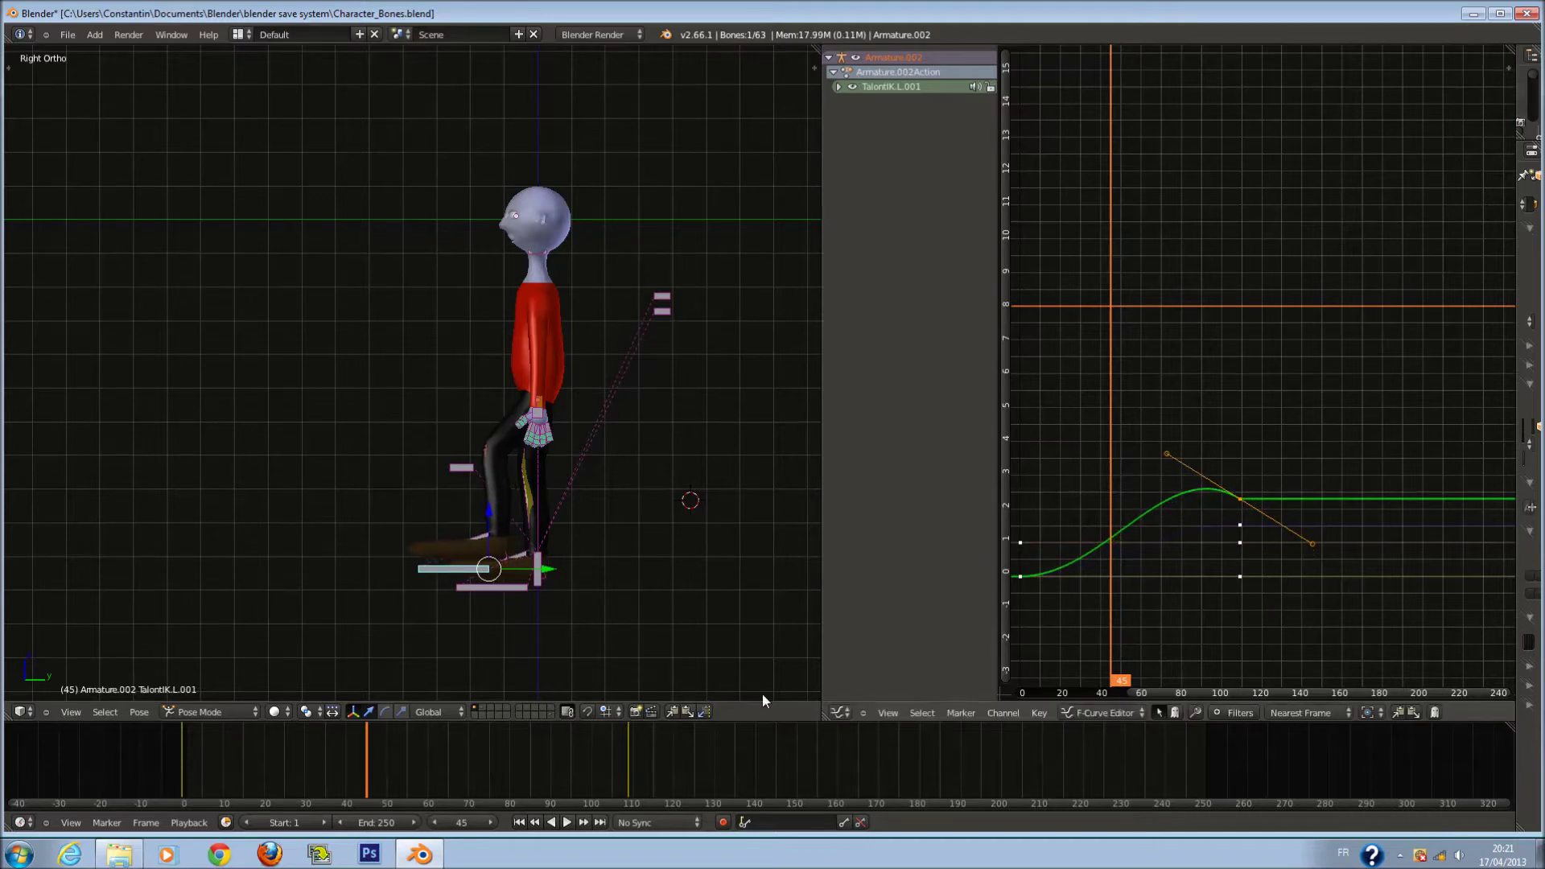
mouse_move(429, 785)
mouse_down()
mouse_move(403, 763)
mouse_move(249, 767)
mouse_move(656, 774)
mouse_up()
click(1038, 666)
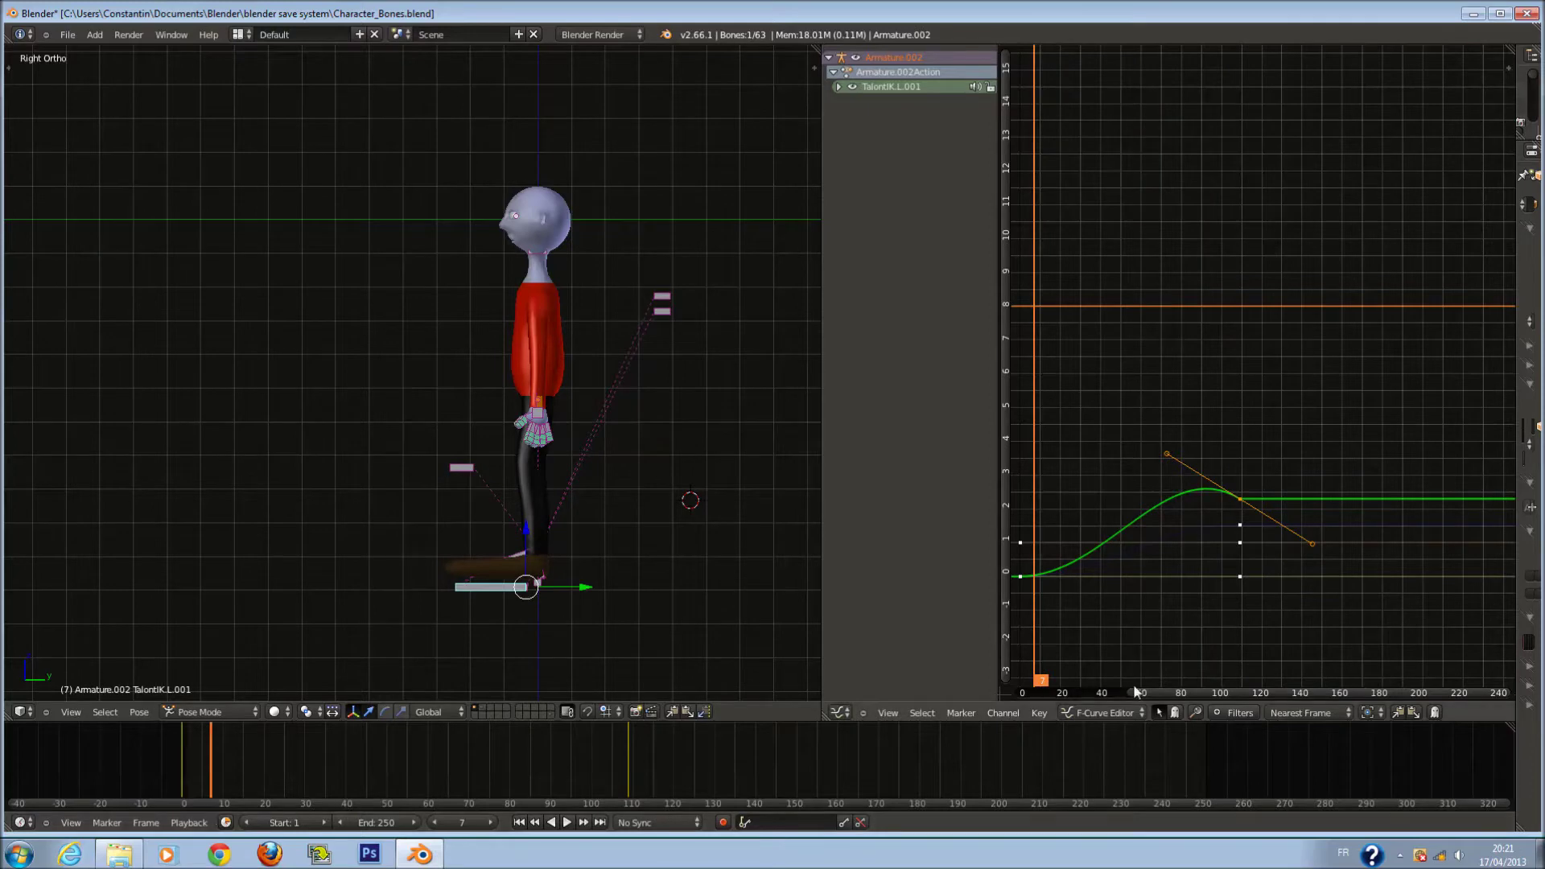
key(ctrl+z)
key(ctrl+z)
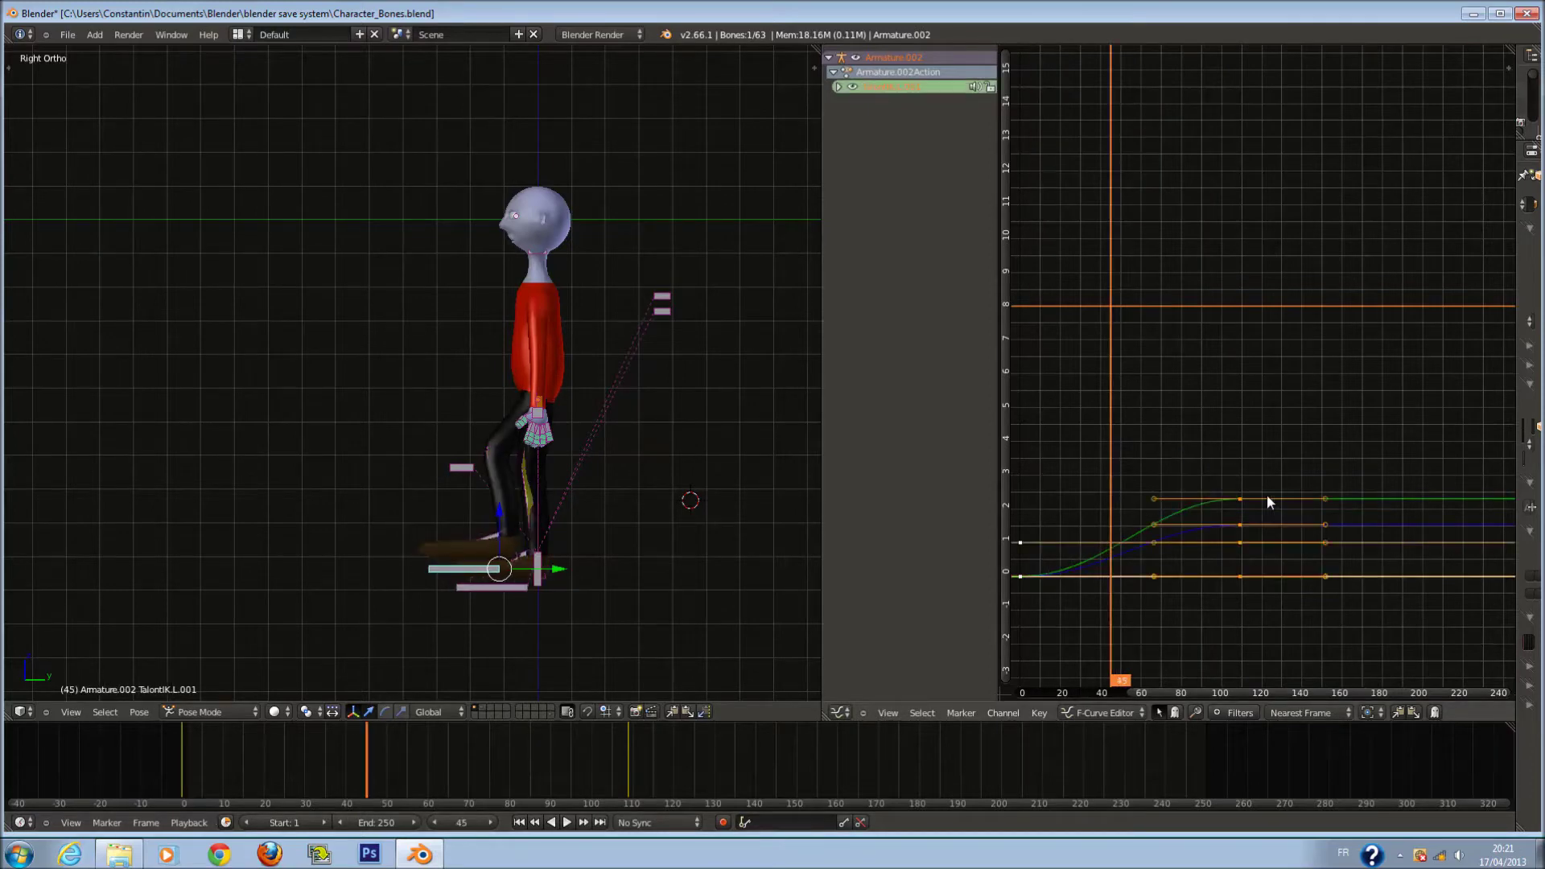
Rotate the green key's handle at frame 110 and raise the key to about 4.
click(1240, 499)
key(r)
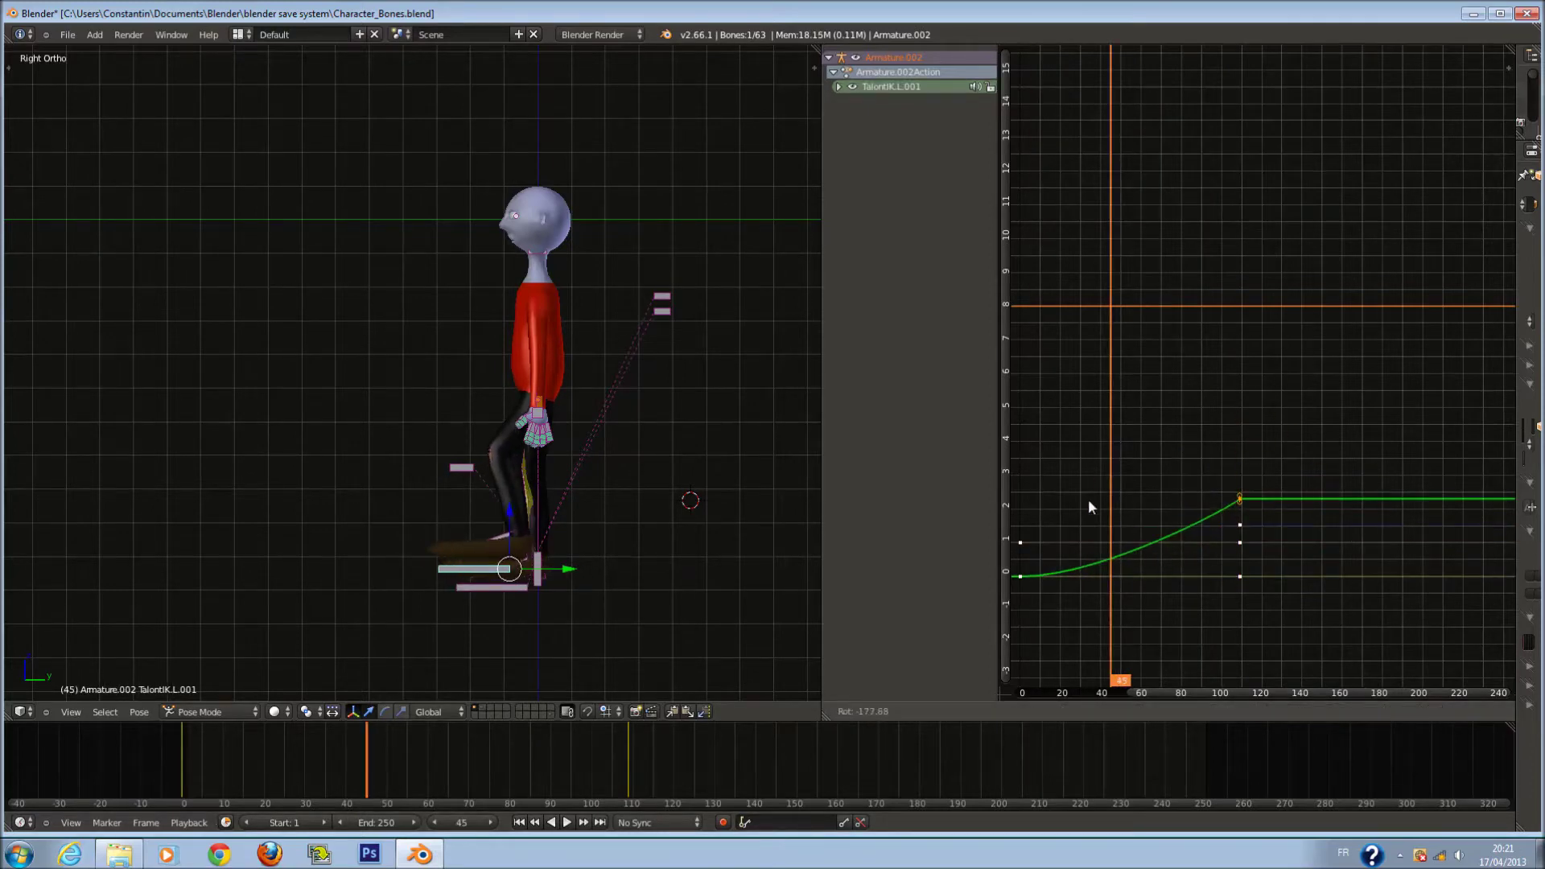
click(1139, 476)
mouse_move(310, 767)
mouse_down()
mouse_move(295, 767)
mouse_move(601, 762)
mouse_up()
mouse_move(700, 774)
mouse_down()
mouse_move(150, 800)
mouse_move(366, 800)
mouse_up()
mouse_move(1235, 502)
right_down()
mouse_move(1240, 428)
mouse_move(1240, 446)
right_up()
mouse_move(389, 807)
mouse_down()
mouse_move(414, 734)
mouse_move(679, 724)
mouse_move(105, 771)
mouse_up()
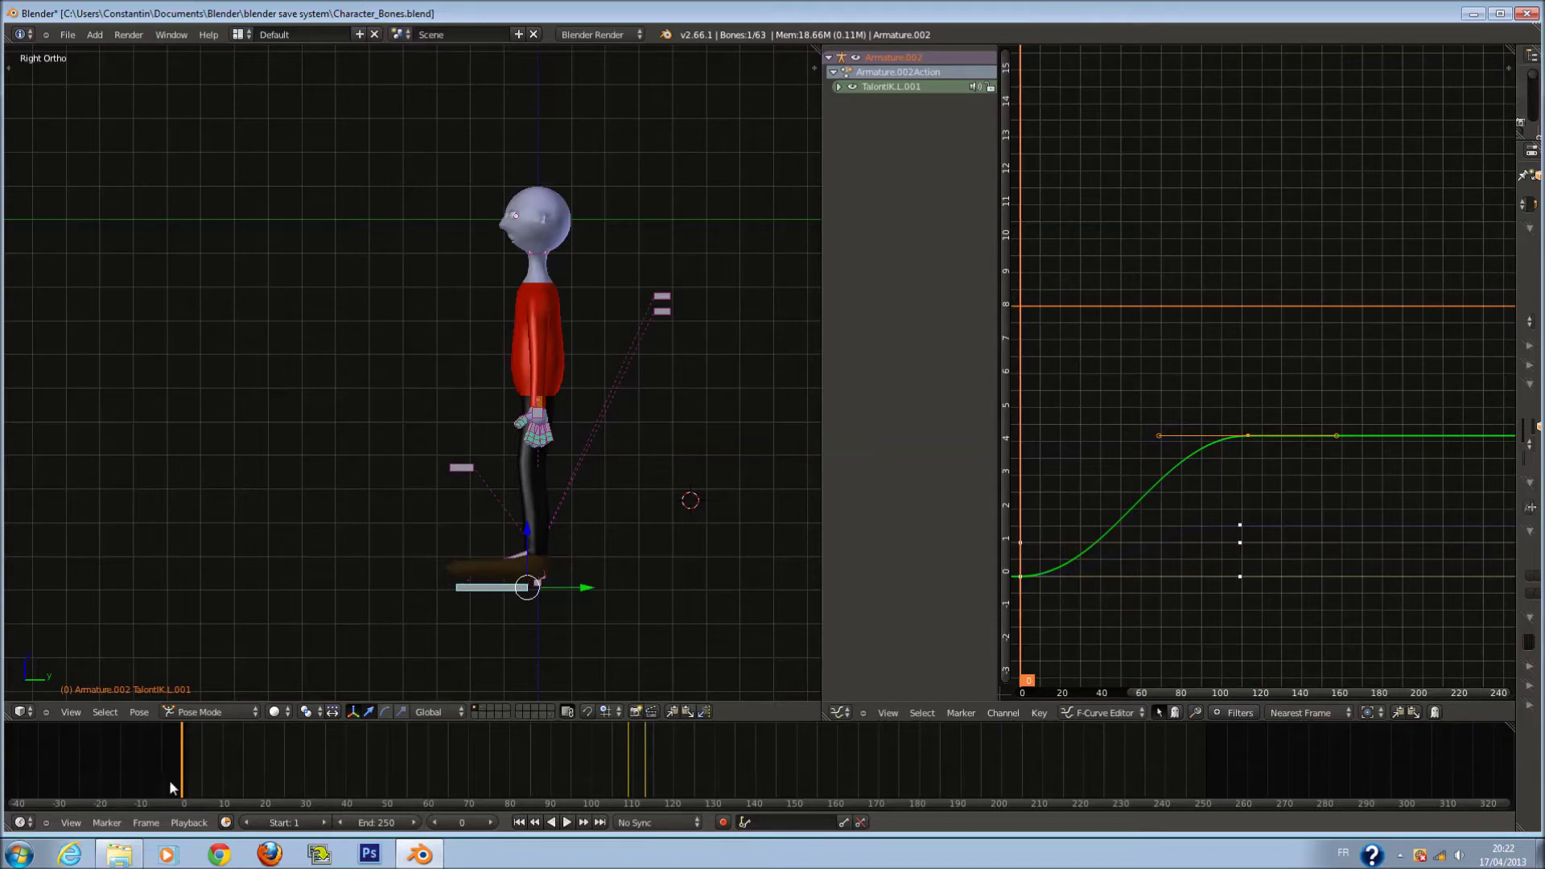
Lower the red curve's key to about -1.7 and check the pose at frames 43 and 107.
right_click(1238, 578)
key(g)
click(1259, 609)
middle_drag(628, 563, 715, 610)
drag(628, 776, 194, 752)
middle_drag(523, 499, 689, 511)
mouse_move(363, 773)
mouse_down()
mouse_move(620, 774)
mouse_move(135, 778)
mouse_move(692, 776)
mouse_move(166, 779)
mouse_up()
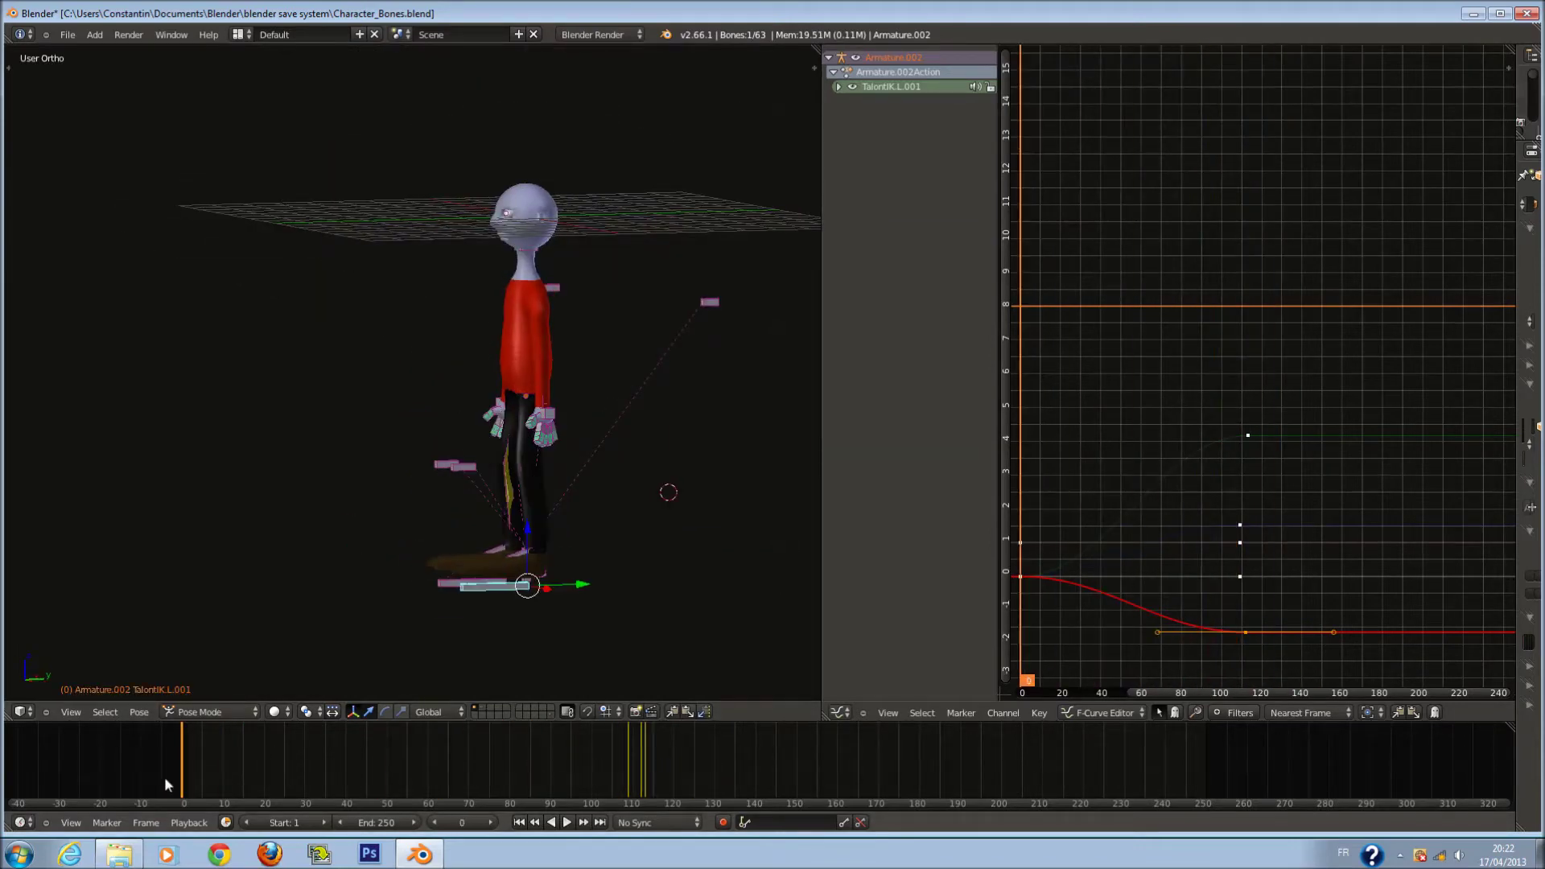
Raise the blue curve's keyframe and play through frames 12–139 to check the motion.
right_click(1240, 524)
key(g)
key(Escape)
mouse_move(456, 776)
mouse_down()
mouse_move(639, 776)
mouse_move(447, 776)
mouse_up()
key(g)
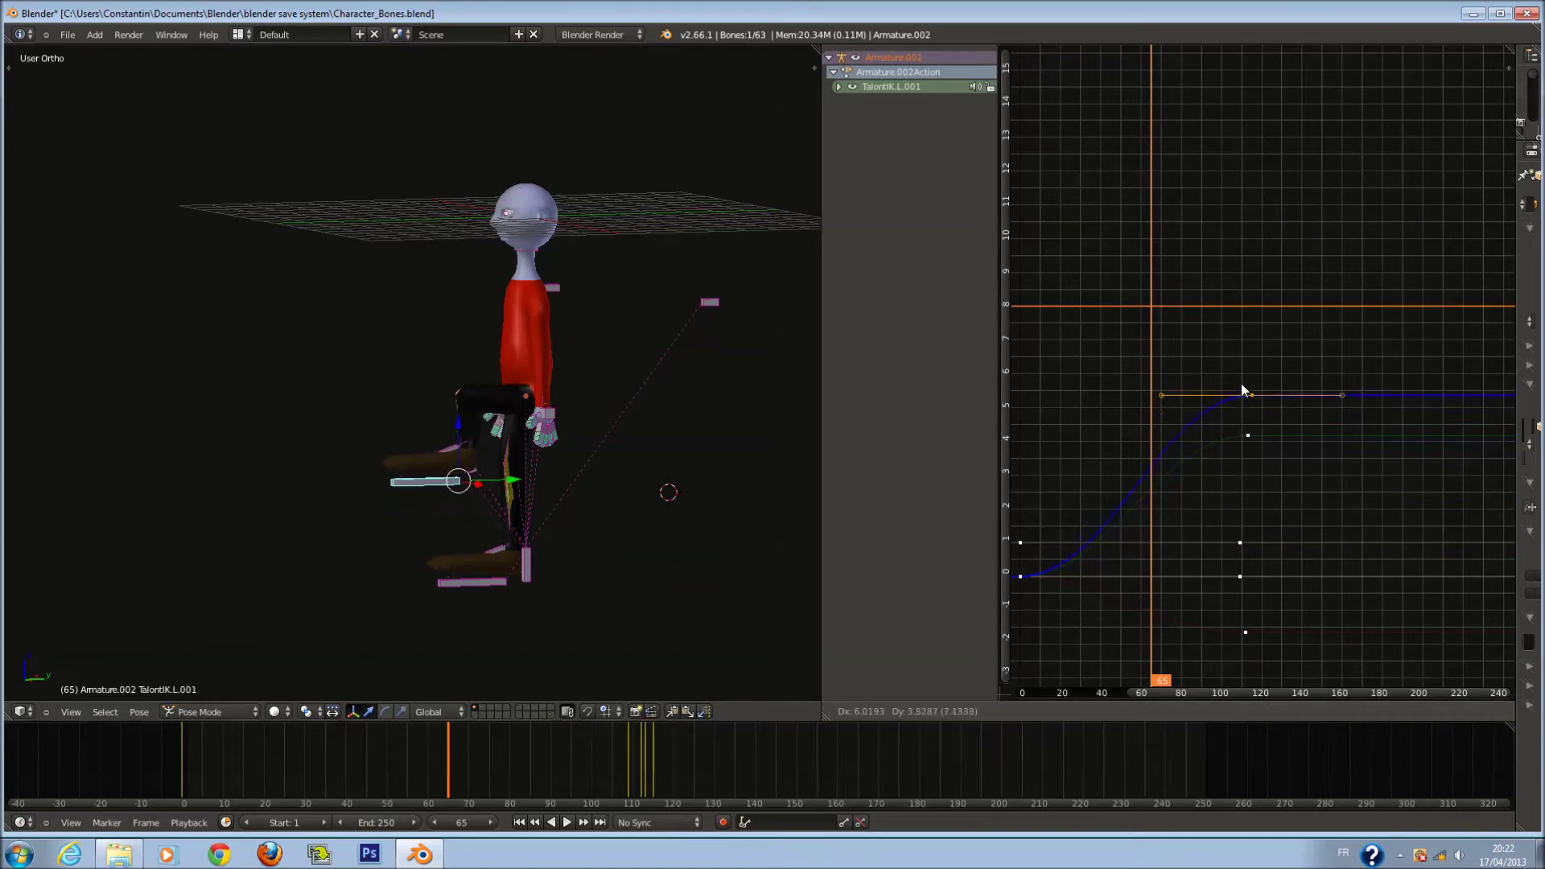
click(1262, 387)
drag(626, 748, 577, 762)
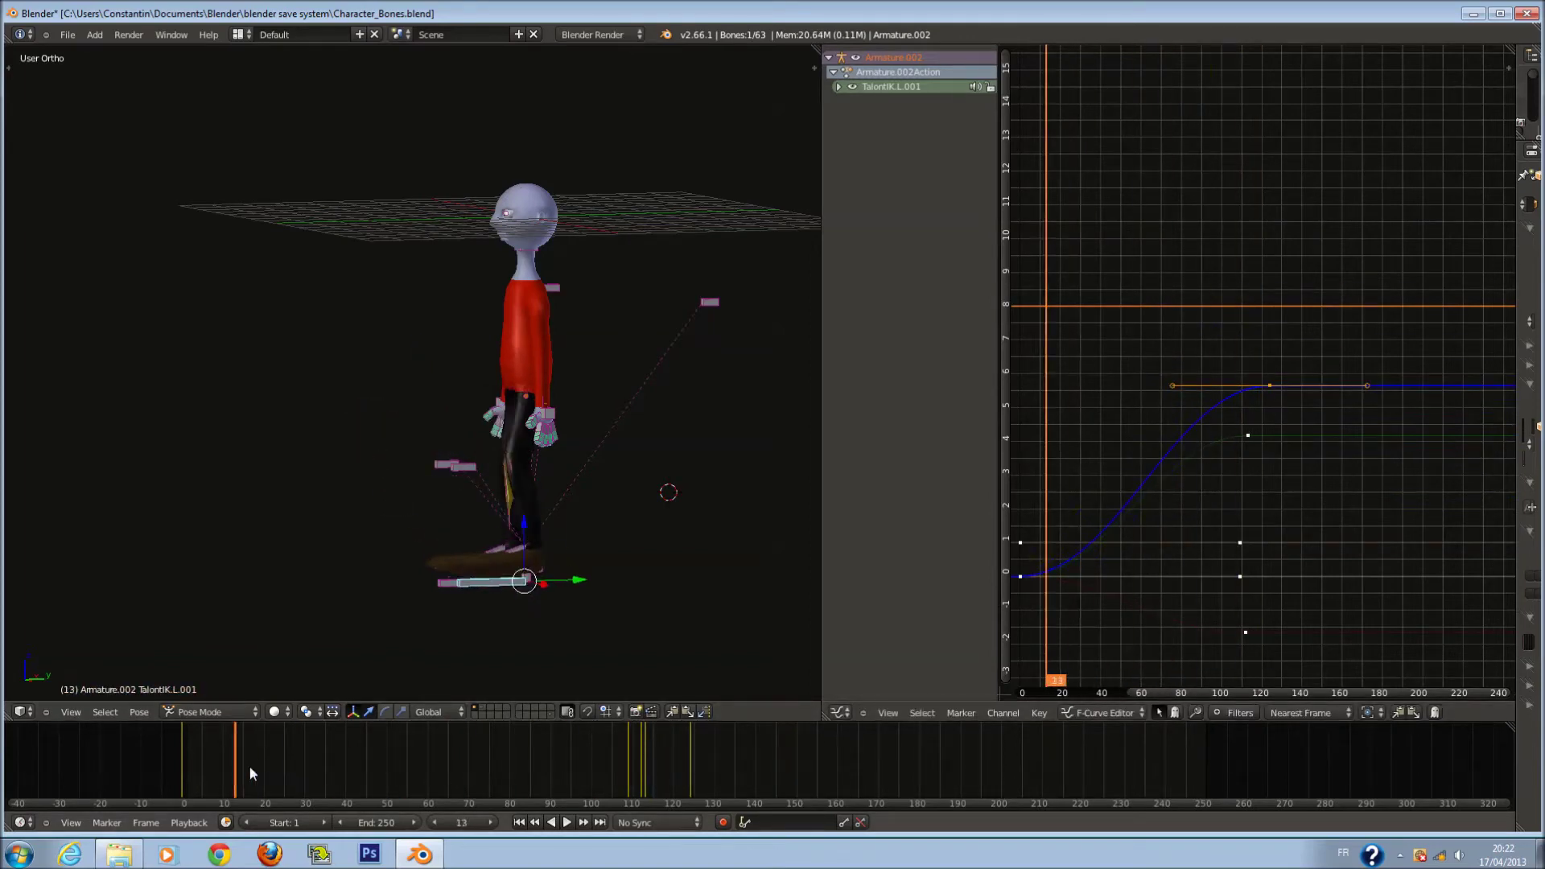
drag(576, 762, 752, 761)
Deselect all keys and undo the curve edits back to the original shapes.
key(a)
key(a)
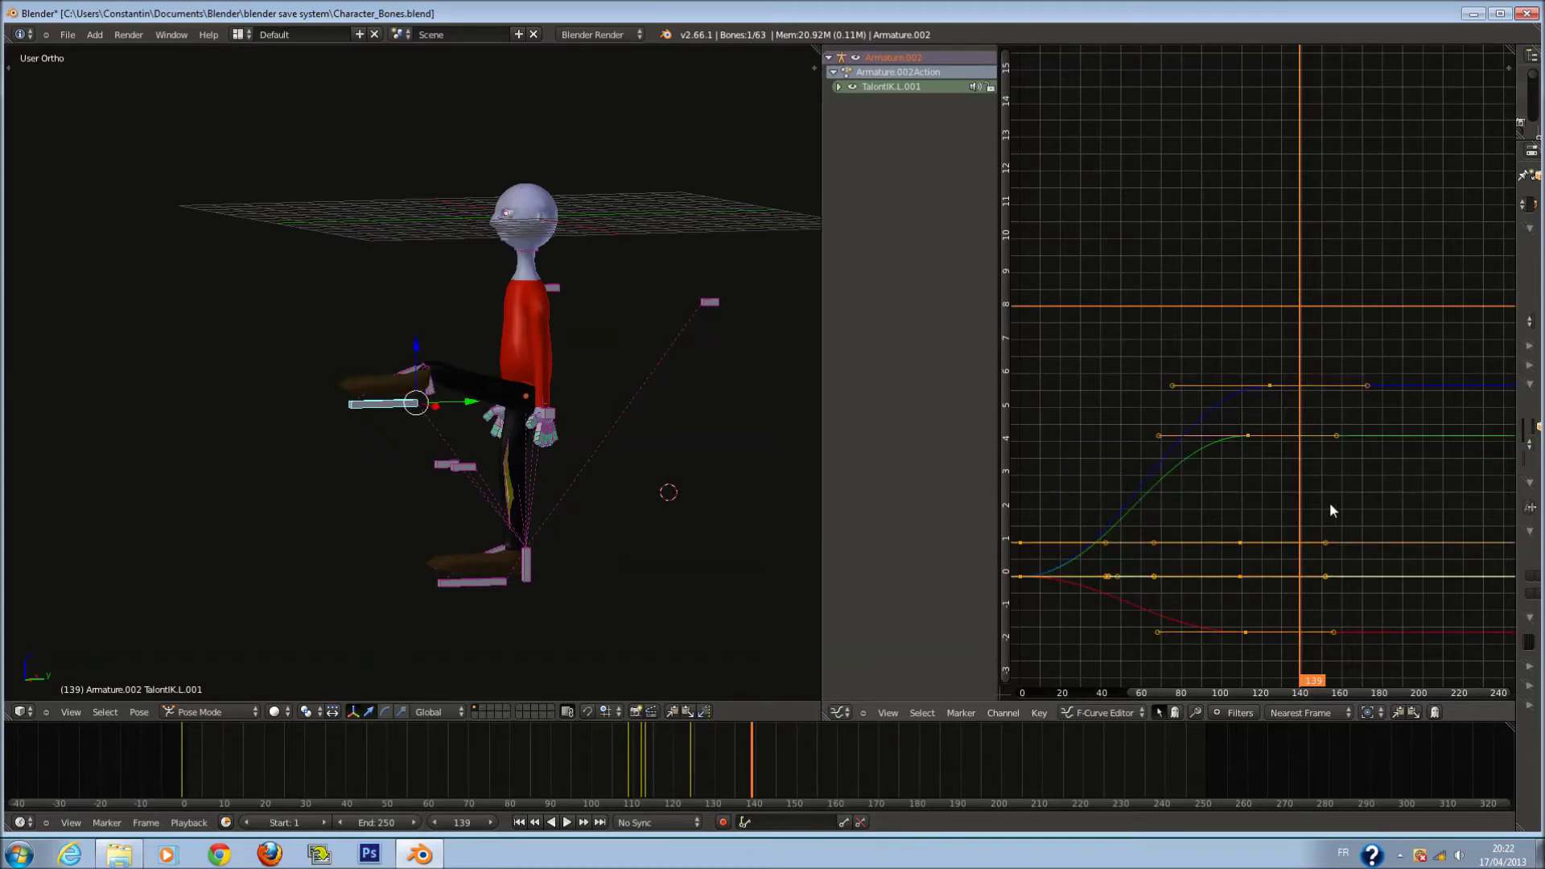
key(ctrl+z)
key(ctrl+z)
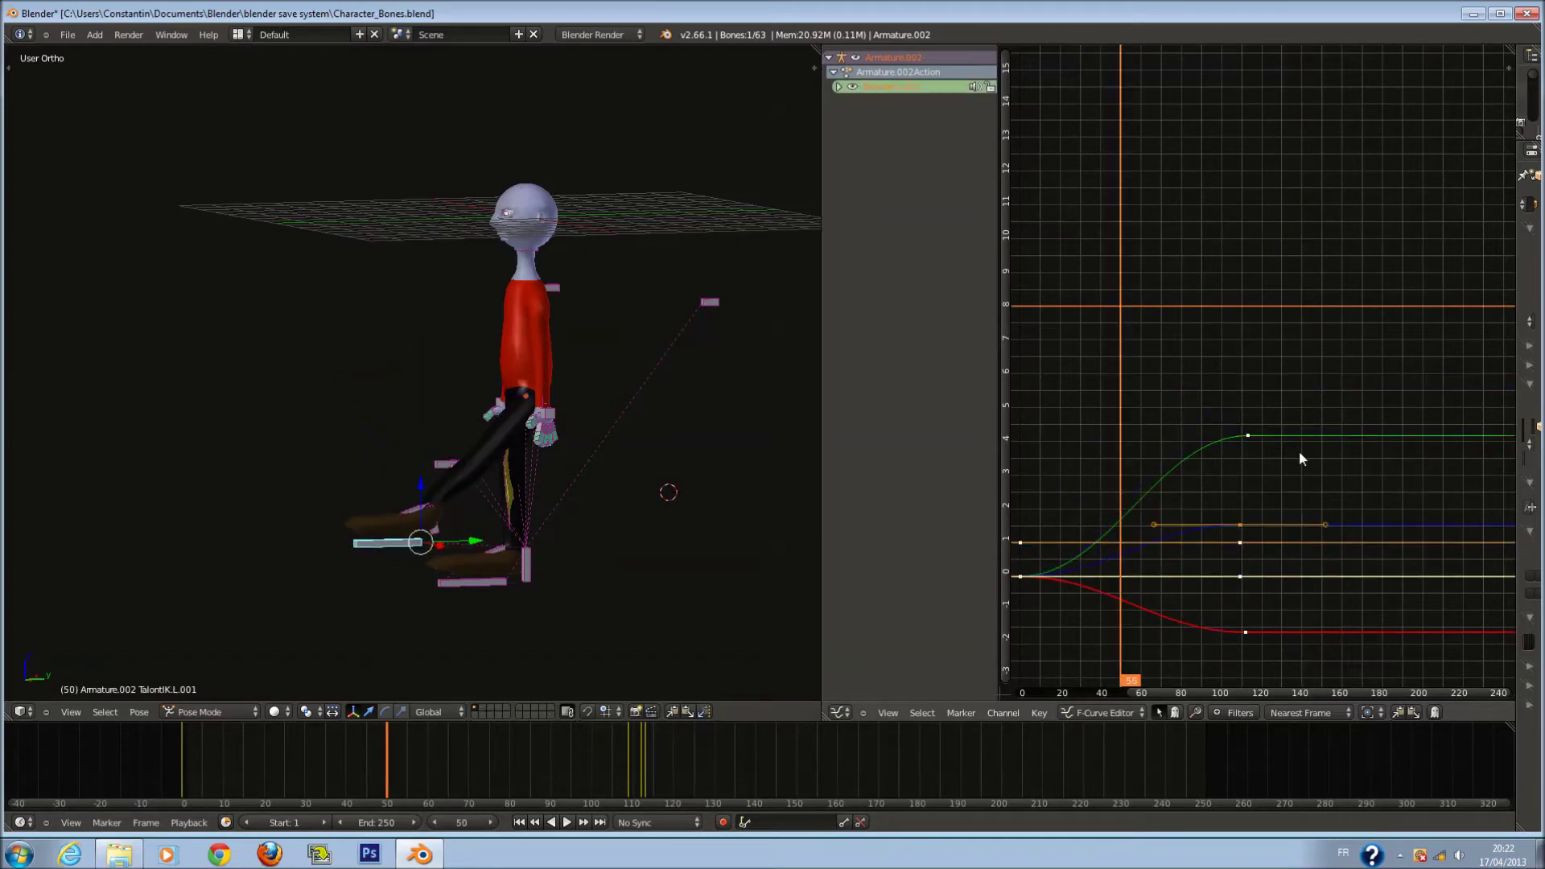
key(ctrl+z)
key(ctrl+z)
key(ctrl+z)
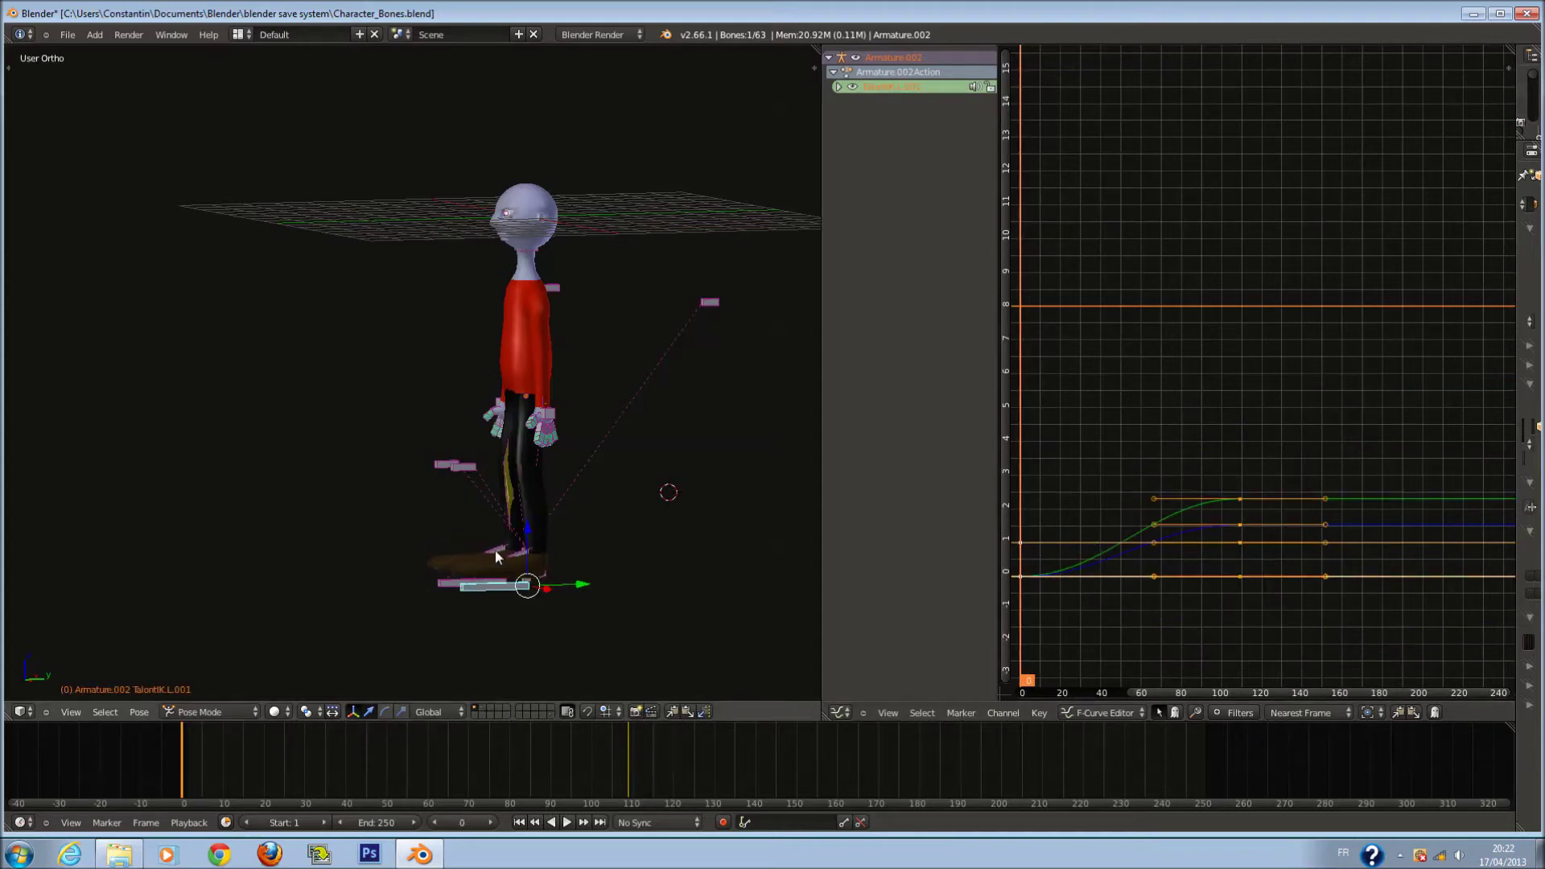
key(KP_3)
shift+scroll(496, 557, down, 2)
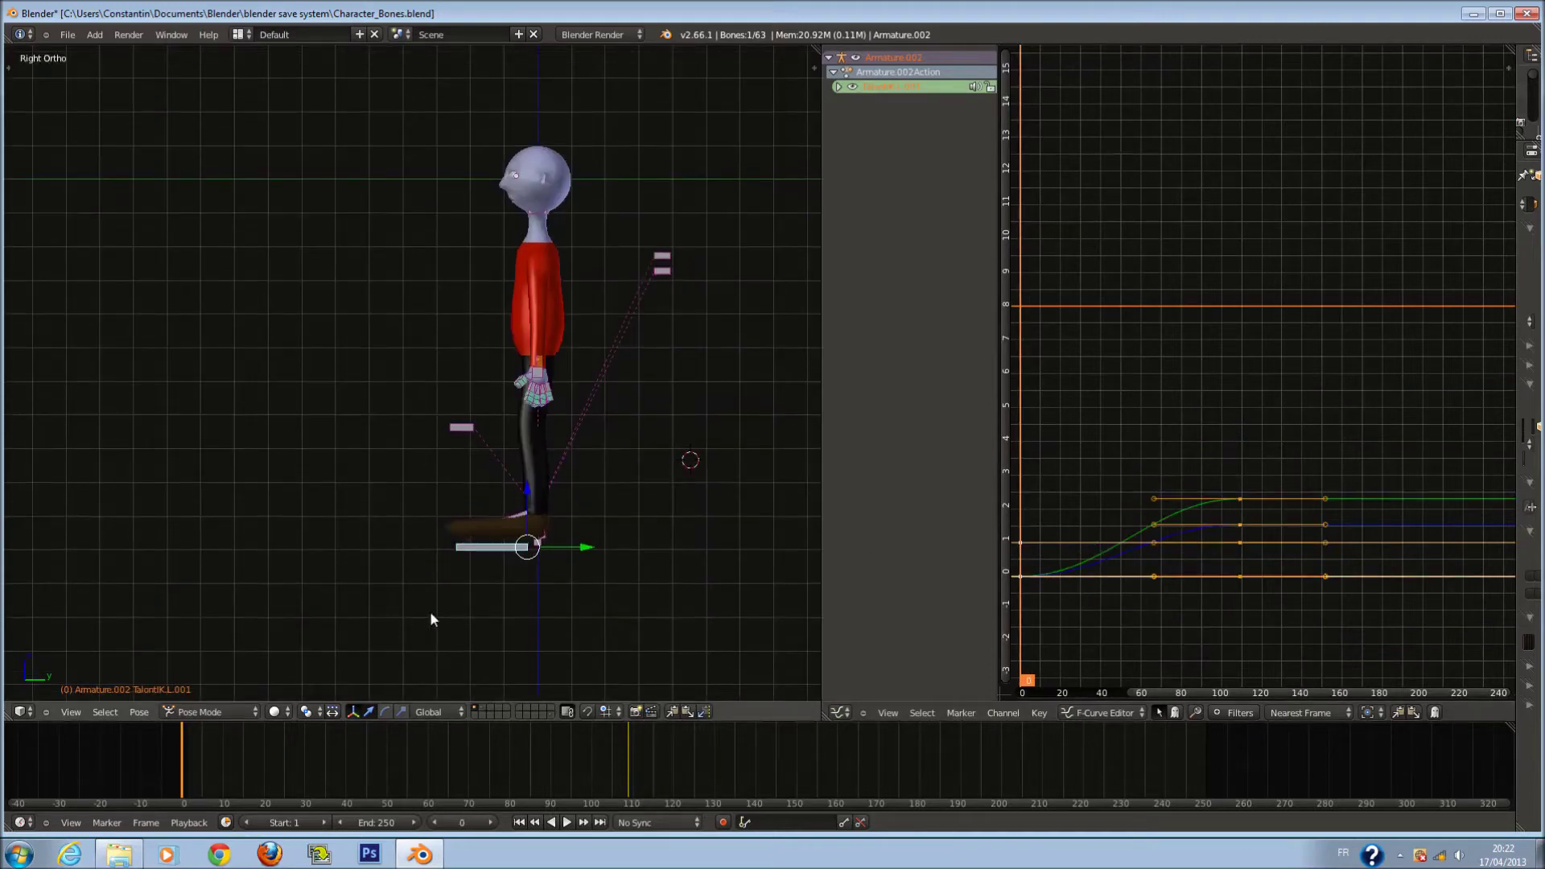
key(x)
click(1263, 550)
ctrl+scroll(495, 552, down, 2)
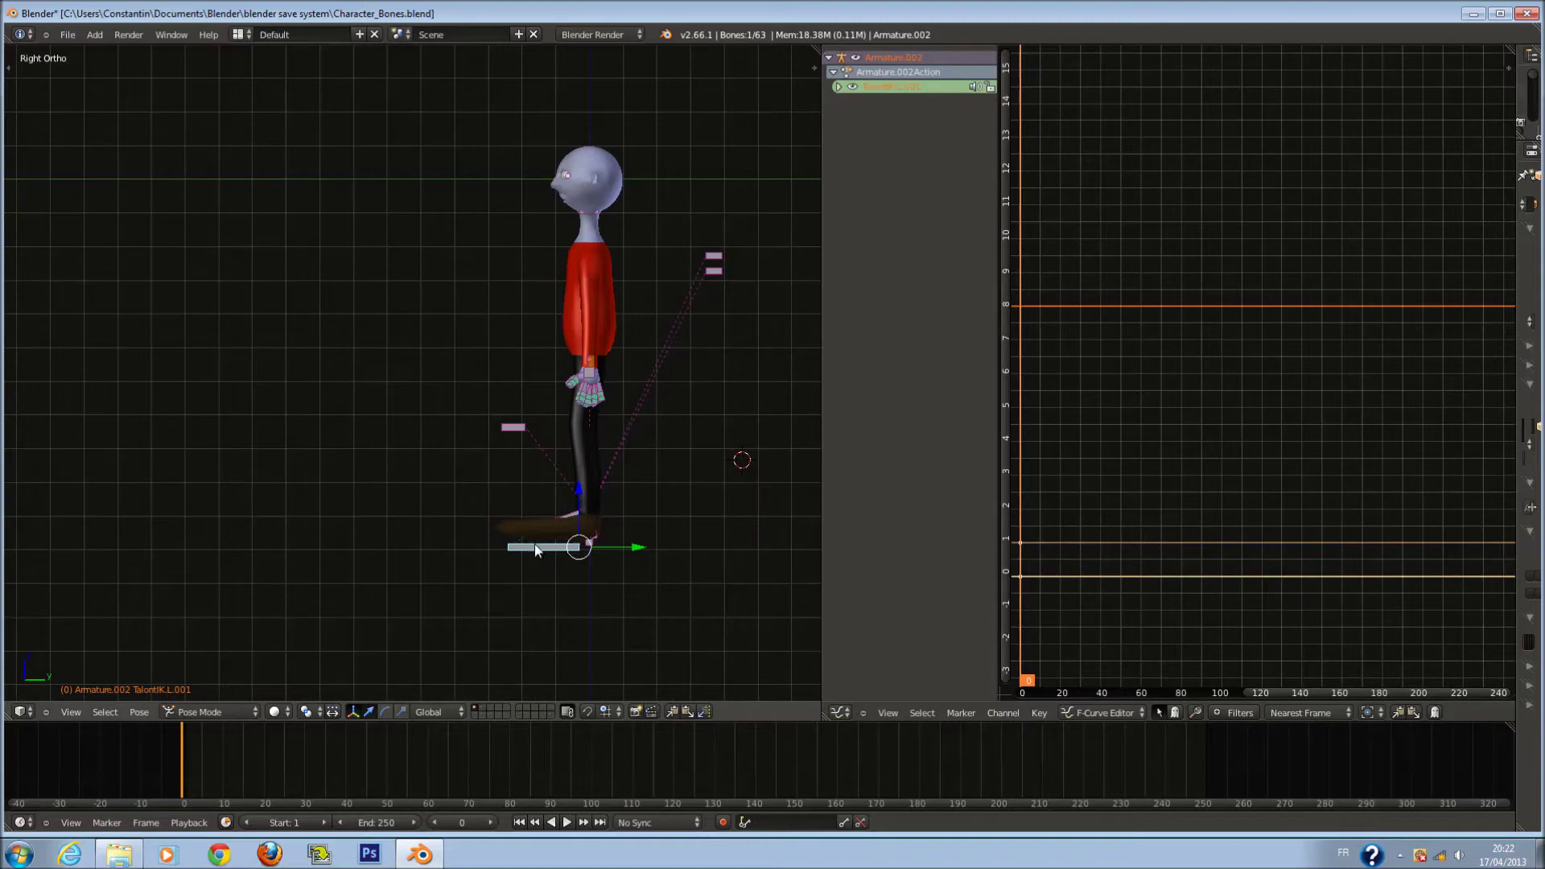
key(alt+i)
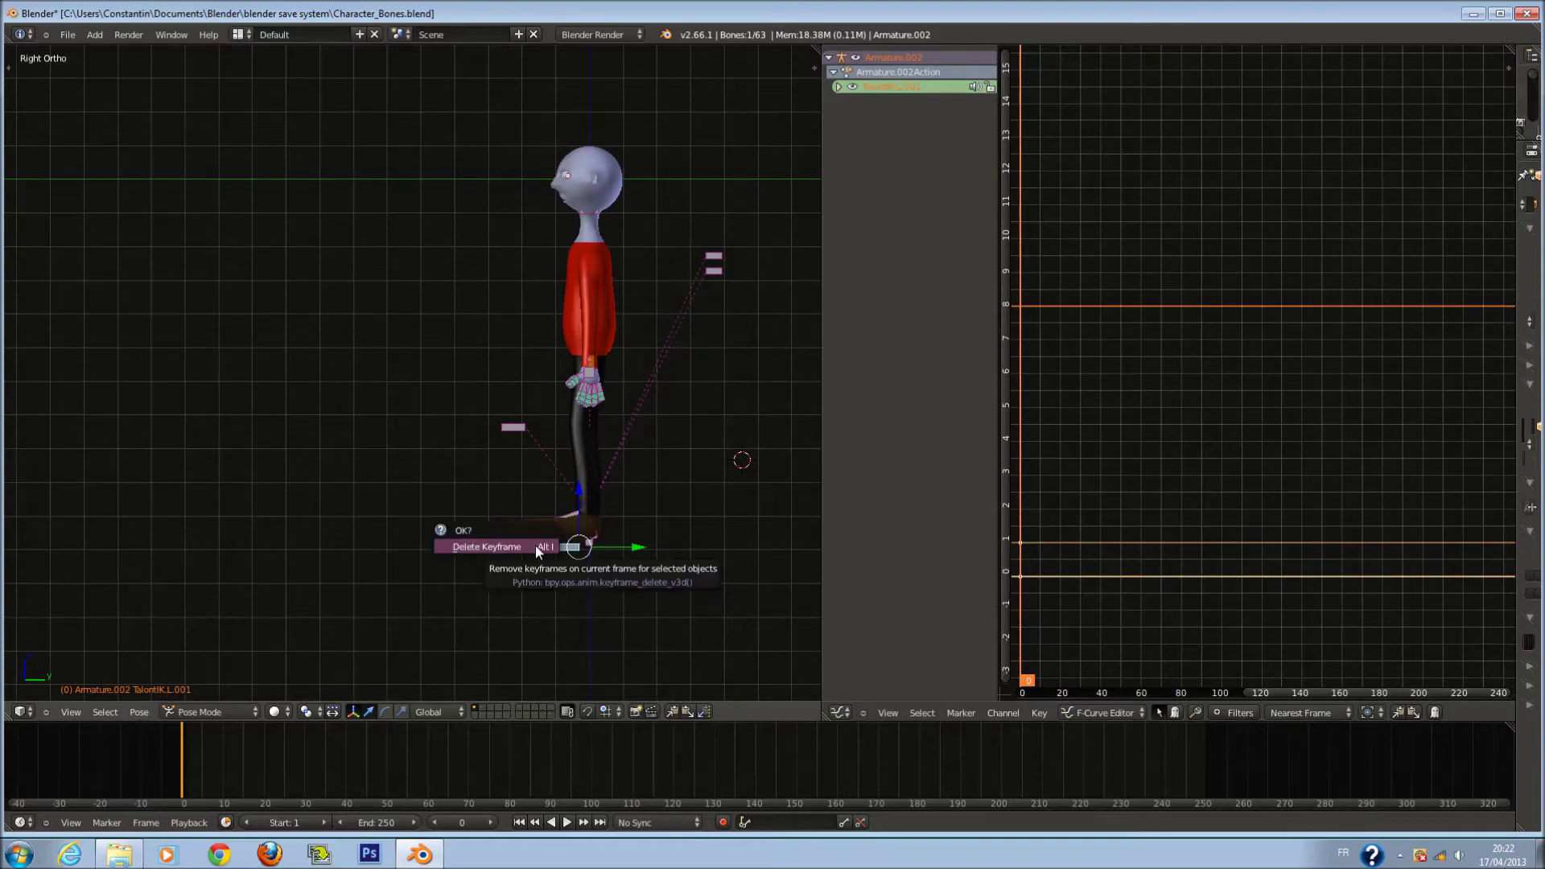
click(534, 547)
ctrl+scroll(465, 629, up, 3)
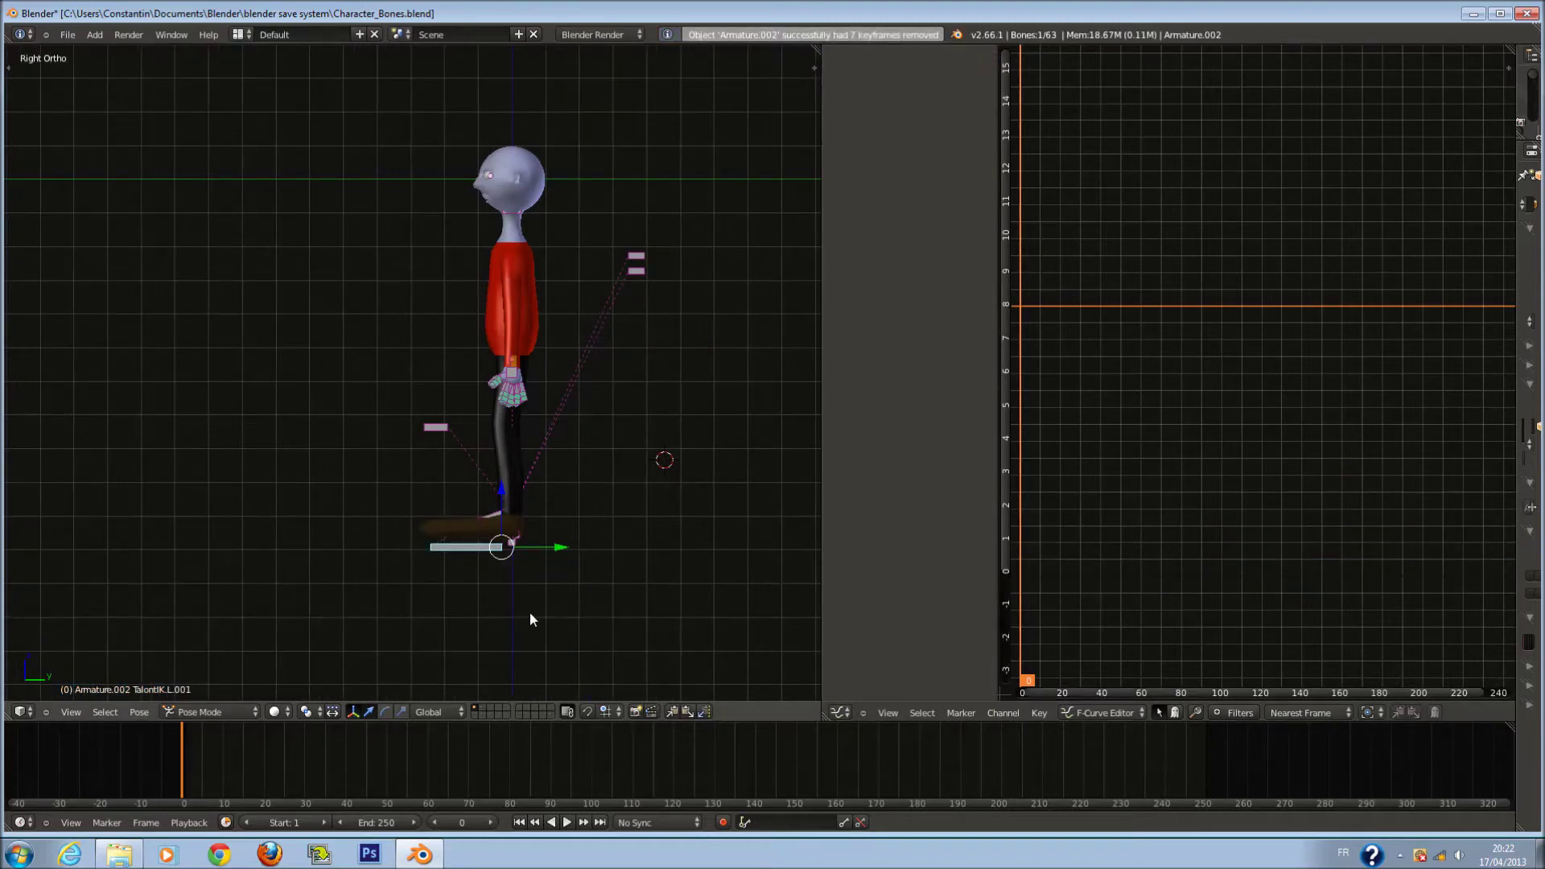
click(841, 713)
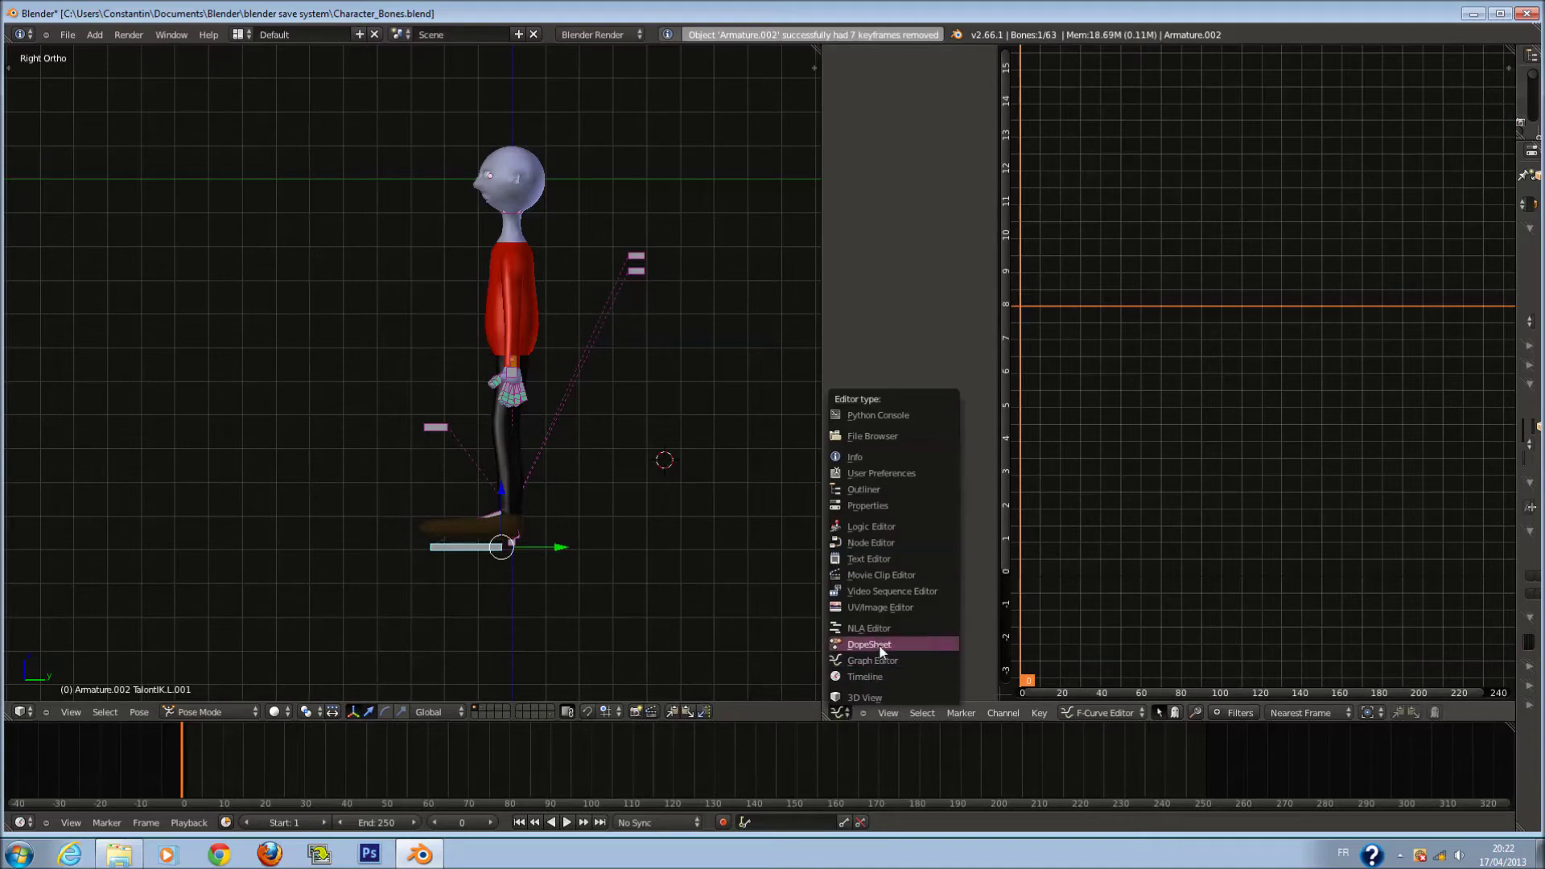
click(881, 646)
scroll(709, 581, up, 2)
scroll(523, 422, up, 2)
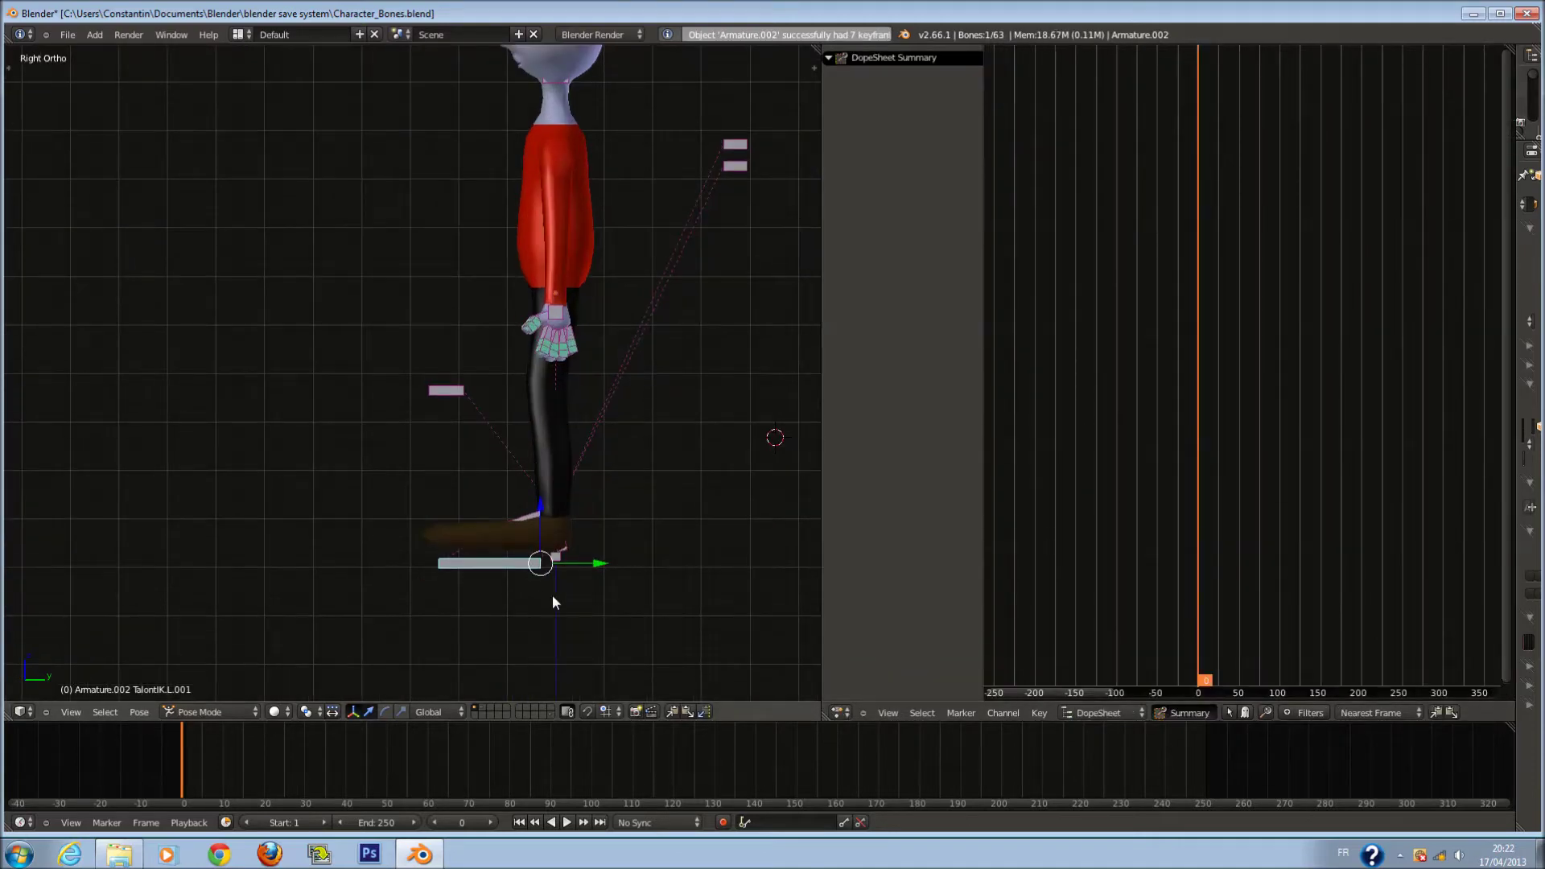
scroll(532, 608, up, 1)
ctrl+scroll(541, 603, up, 2)
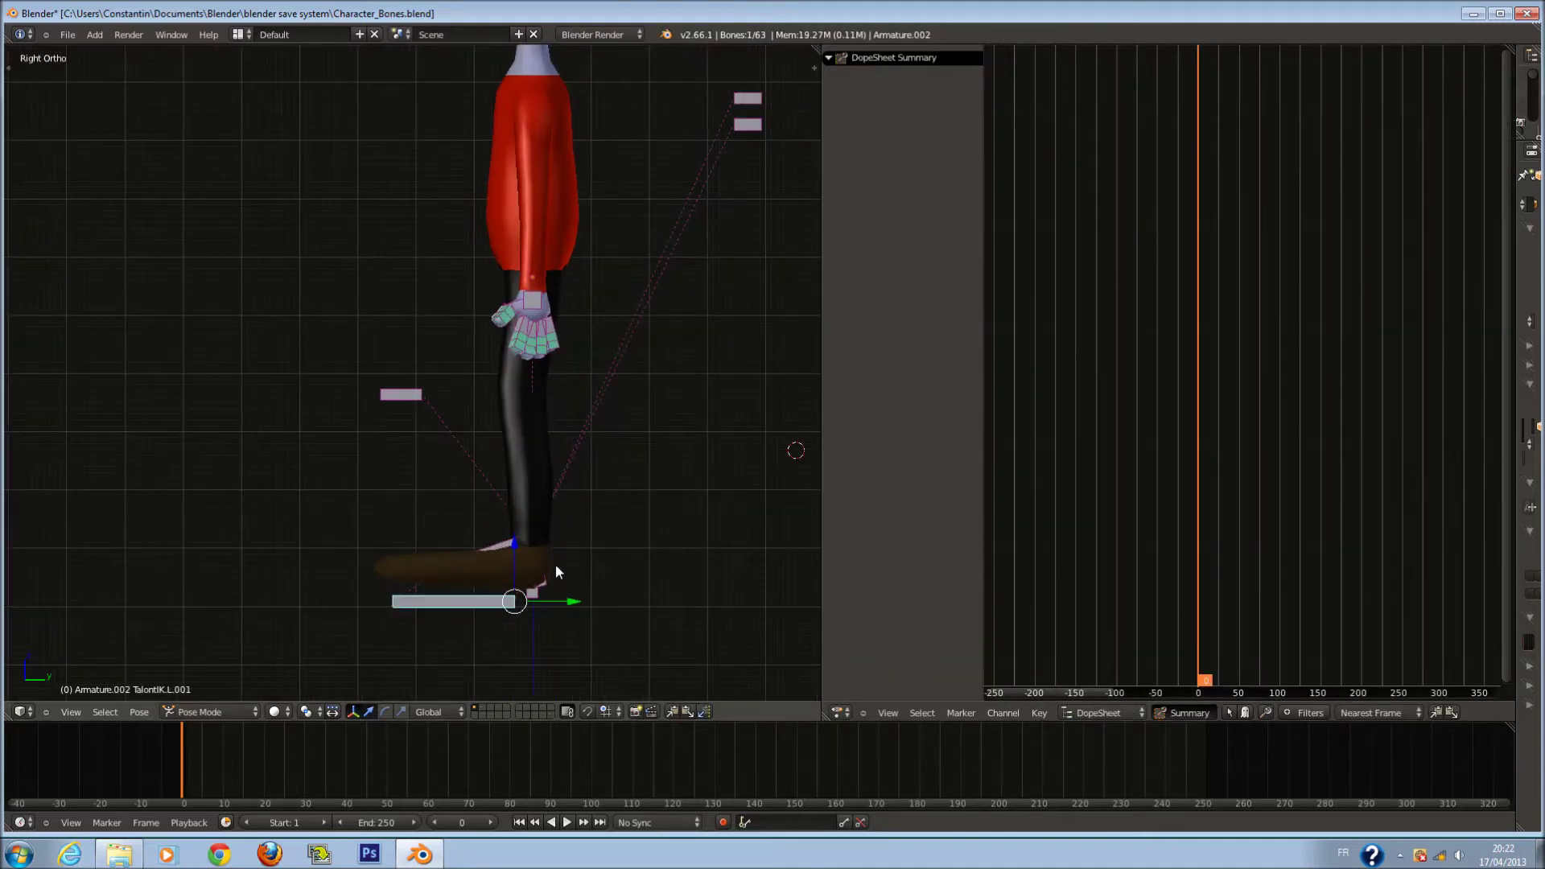
scroll(574, 576, down, 1)
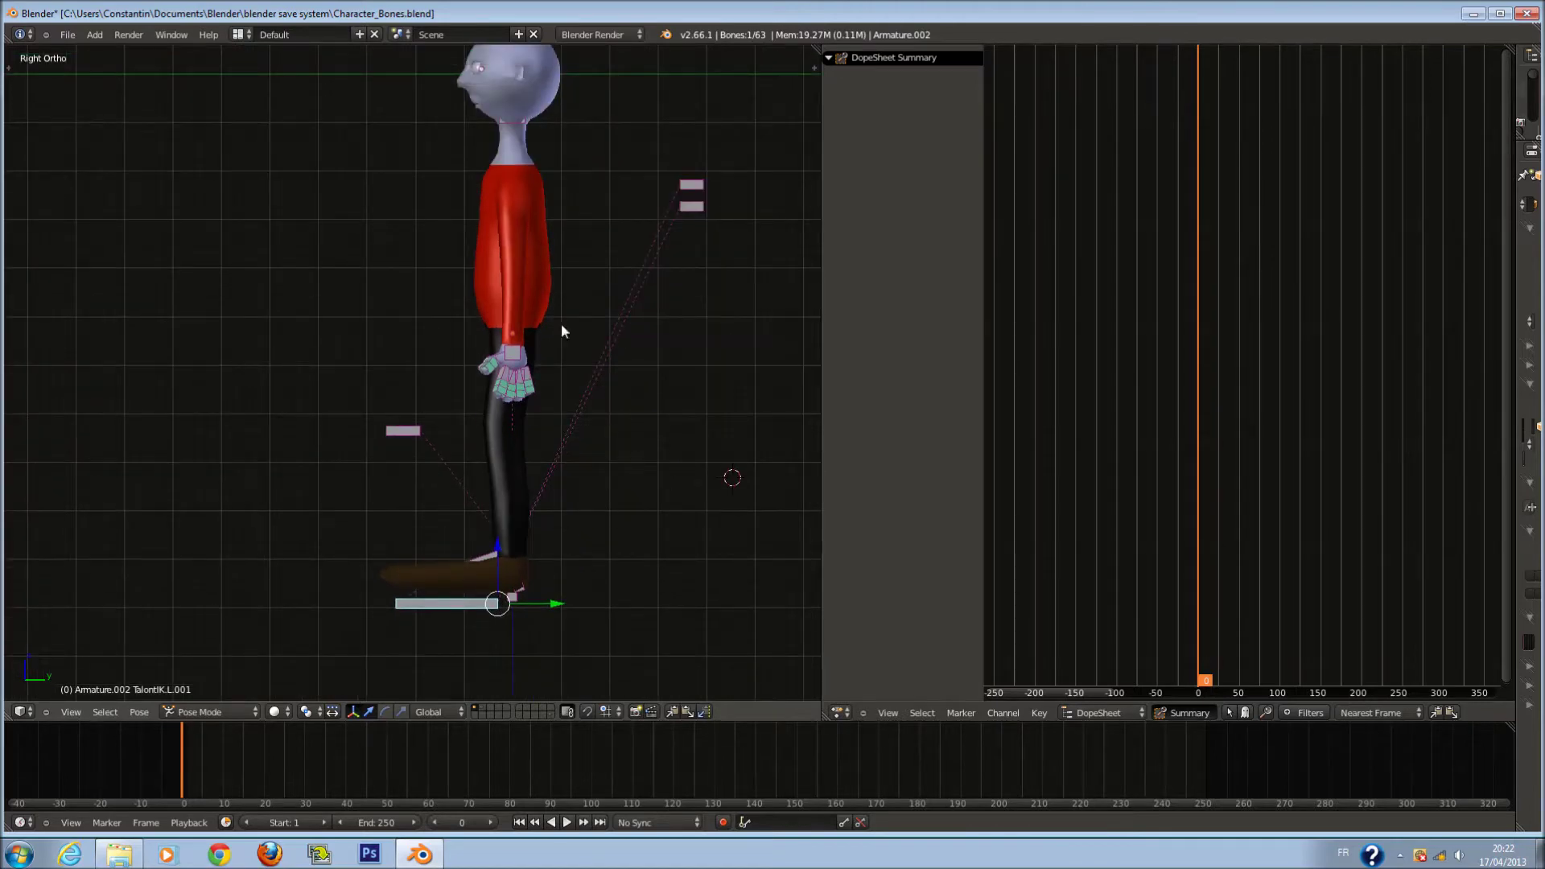
key(g)
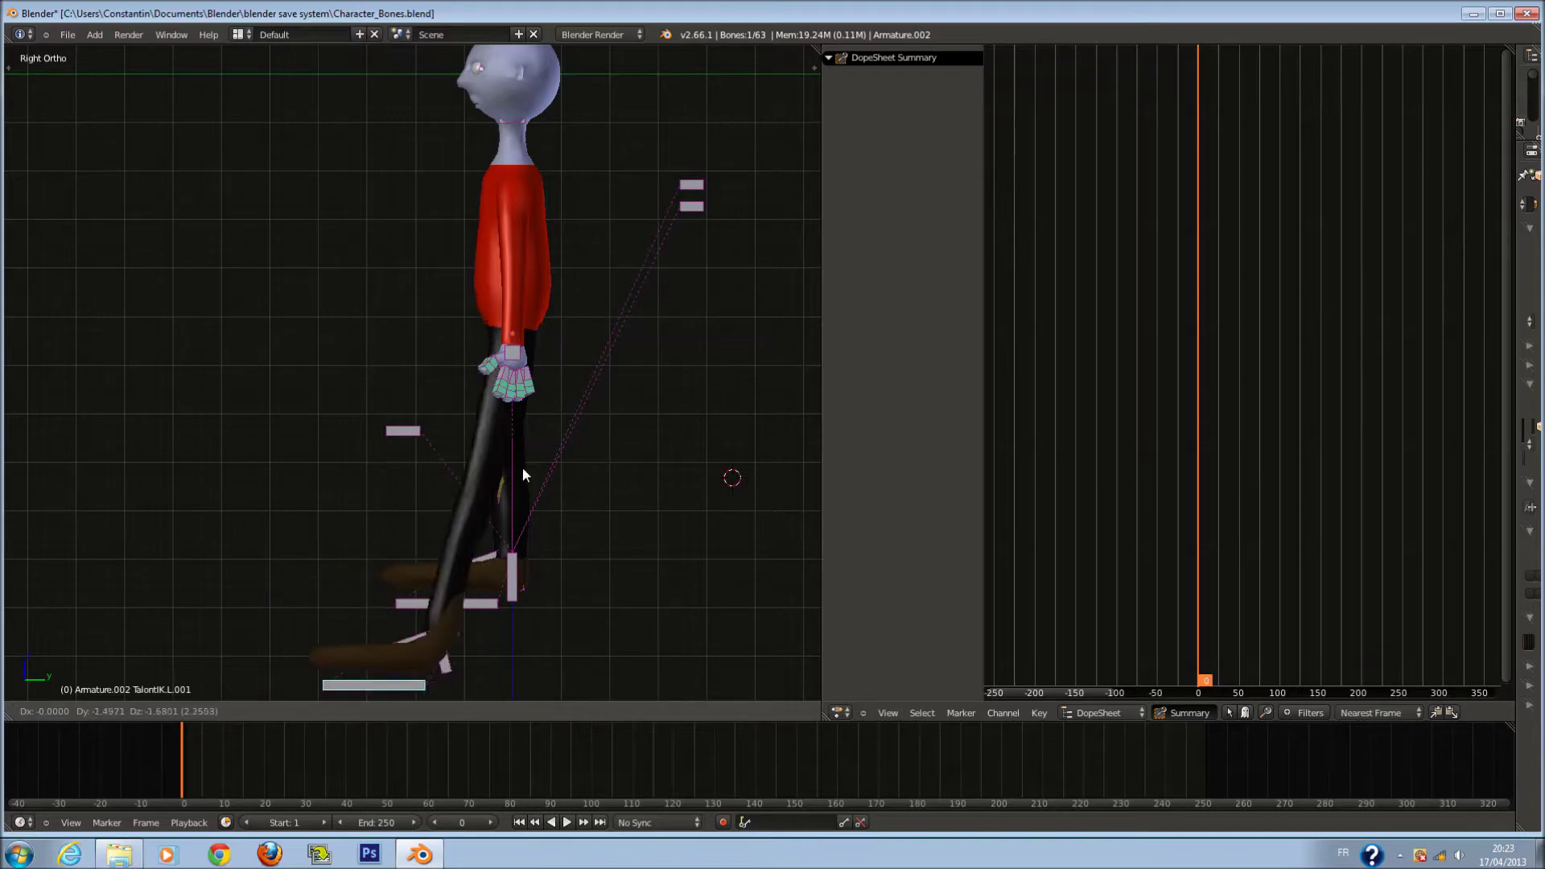
right_click(622, 553)
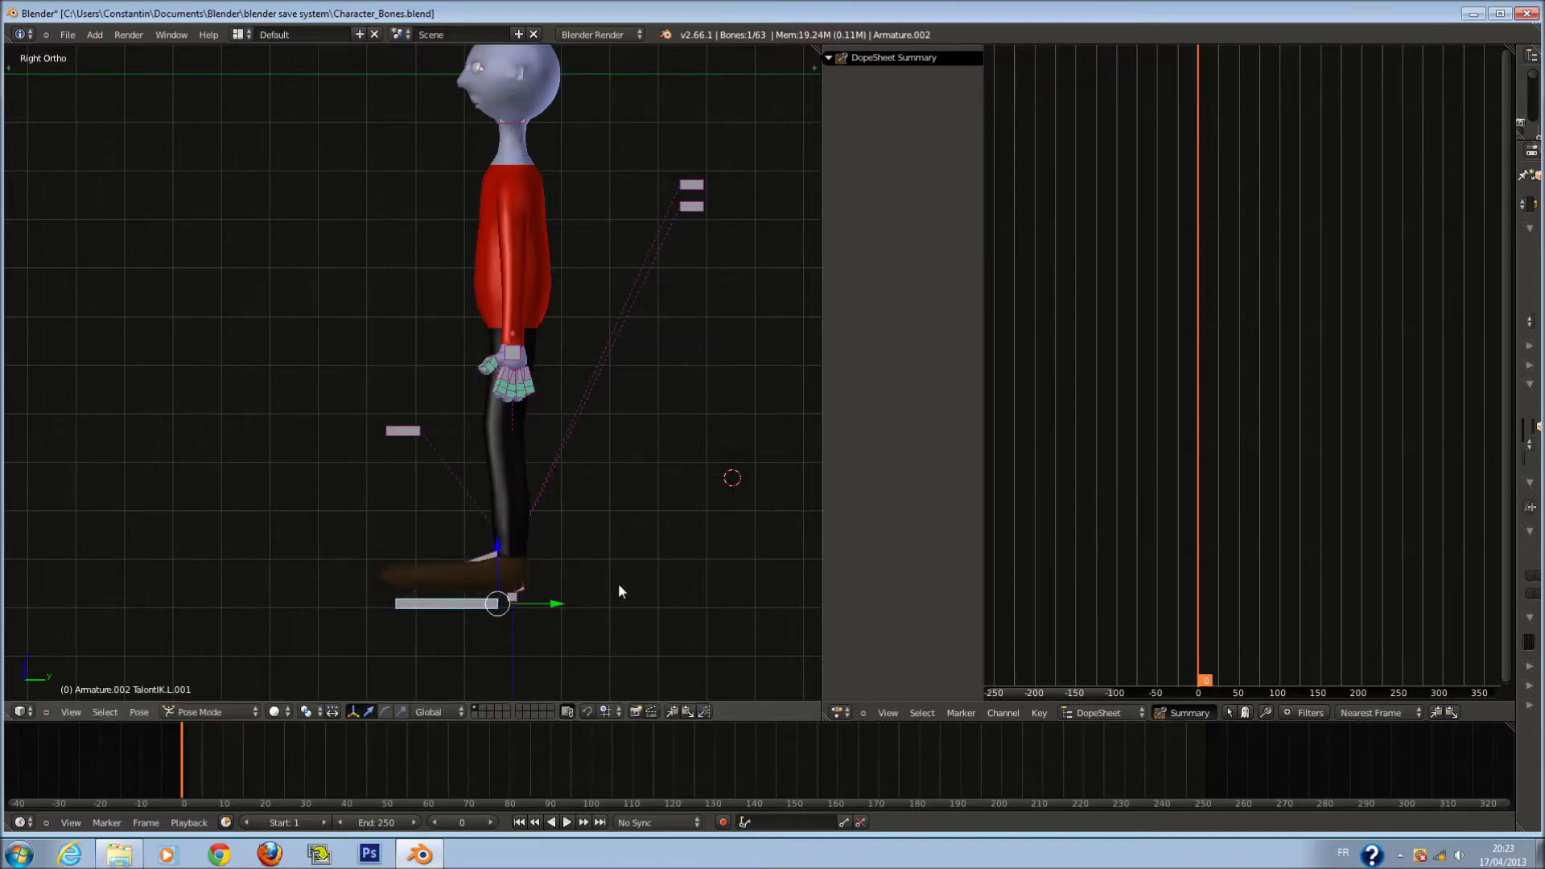
key(g)
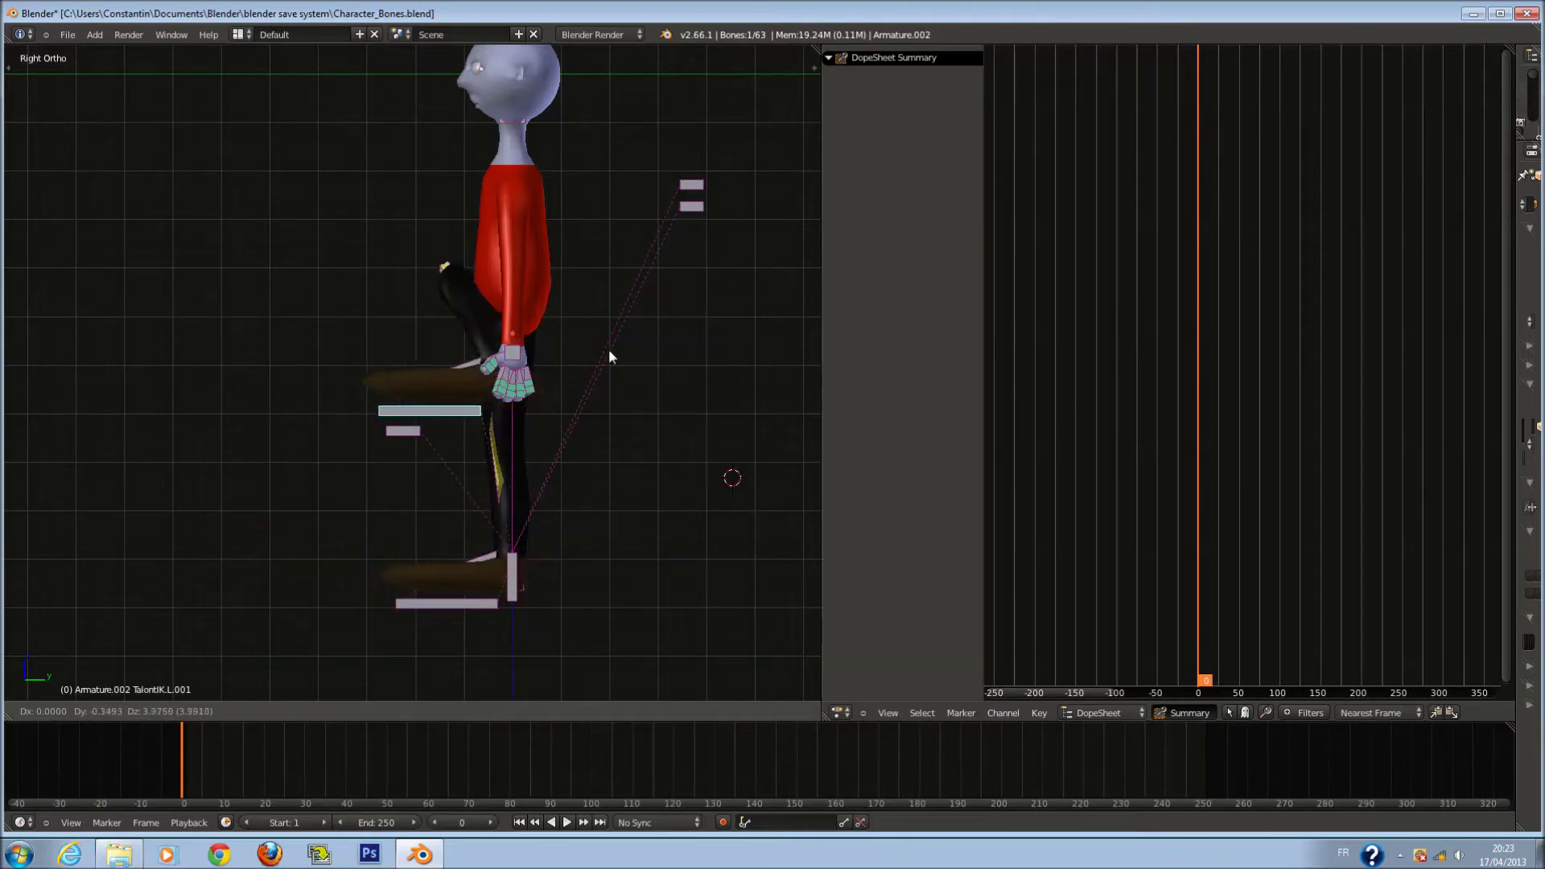
right_click(733, 565)
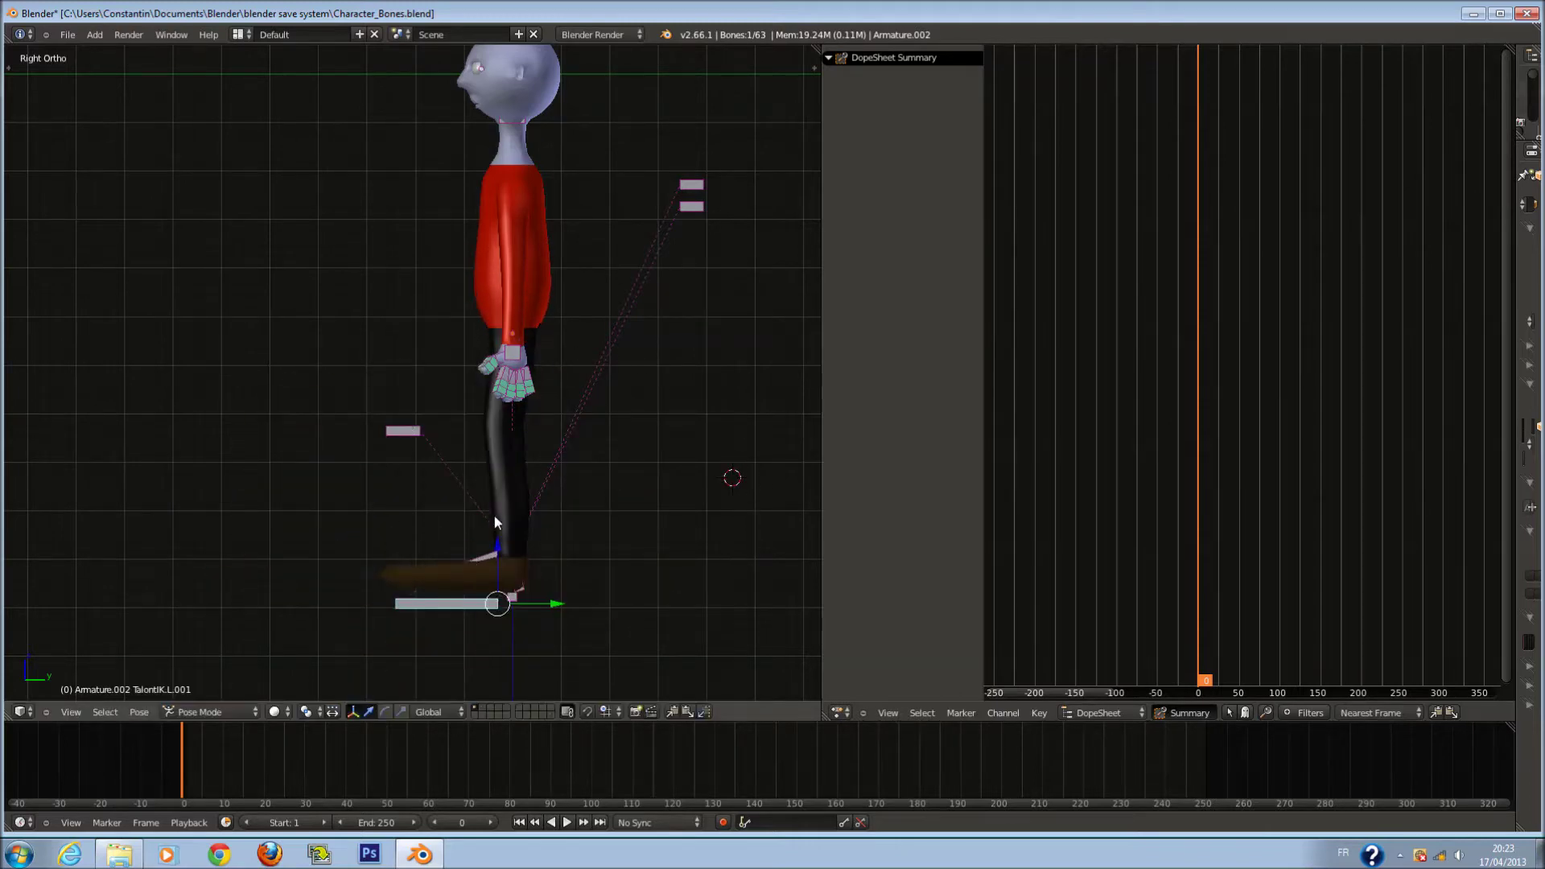
scroll(494, 516, down, 1)
scroll(515, 532, up, 1)
scroll(579, 225, down, 1)
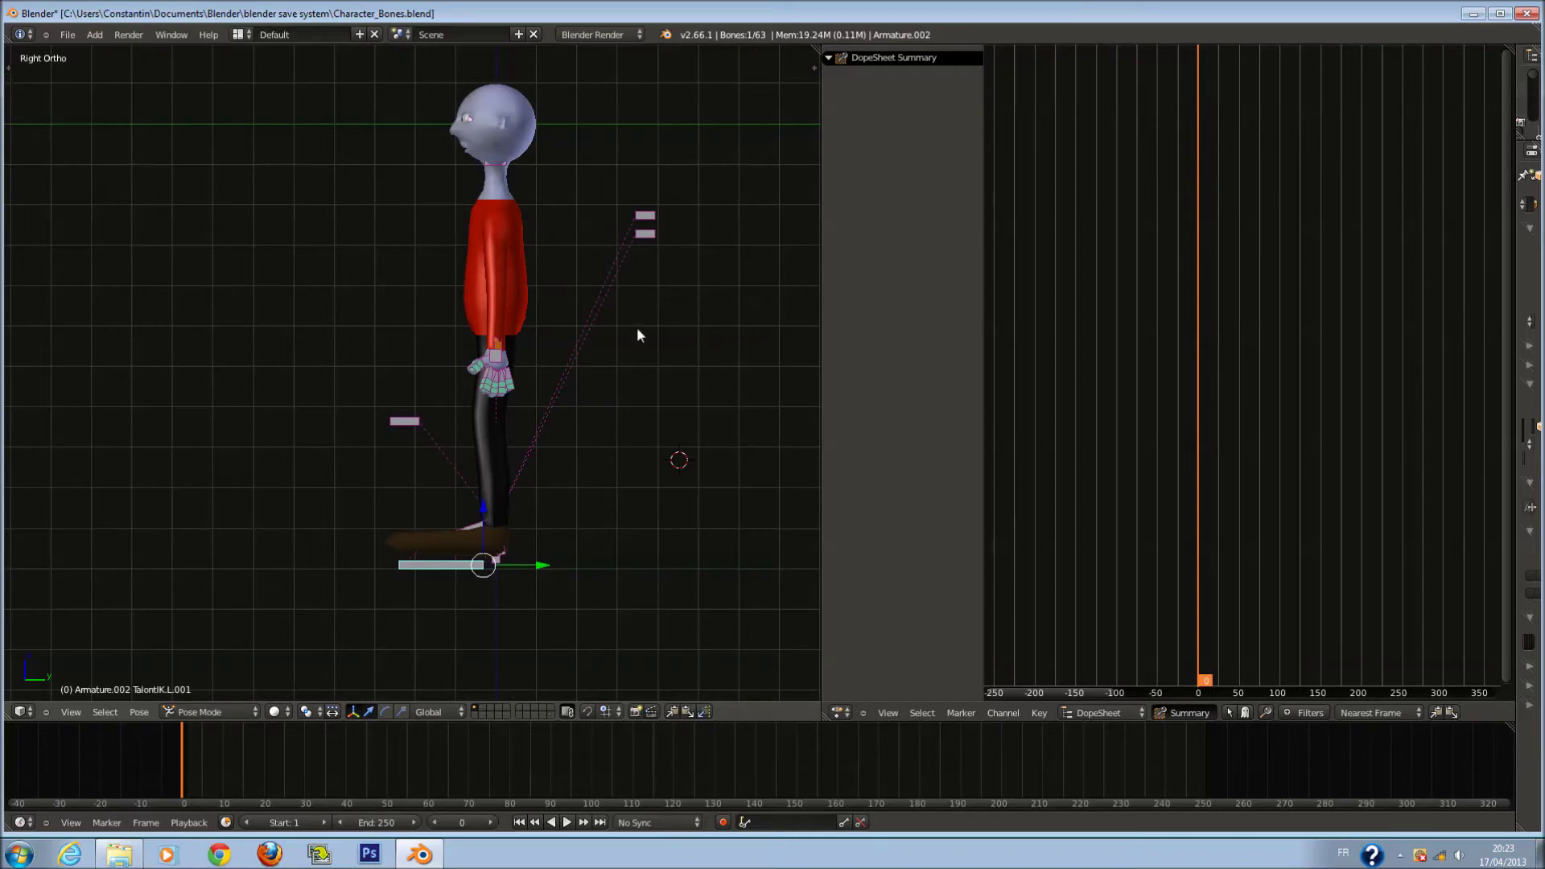
key(g)
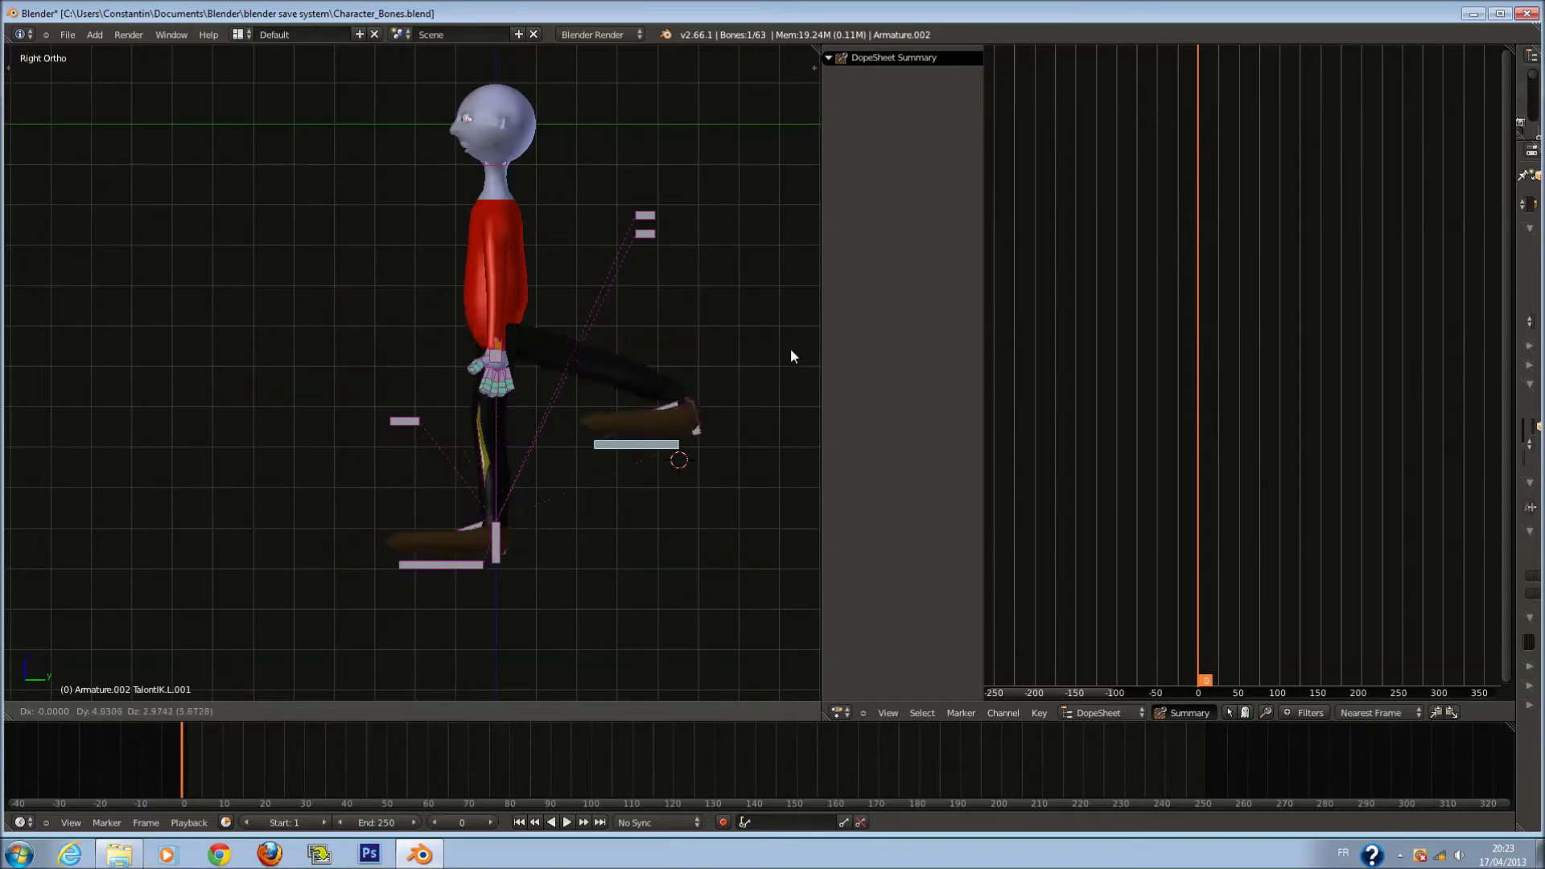
key(Escape)
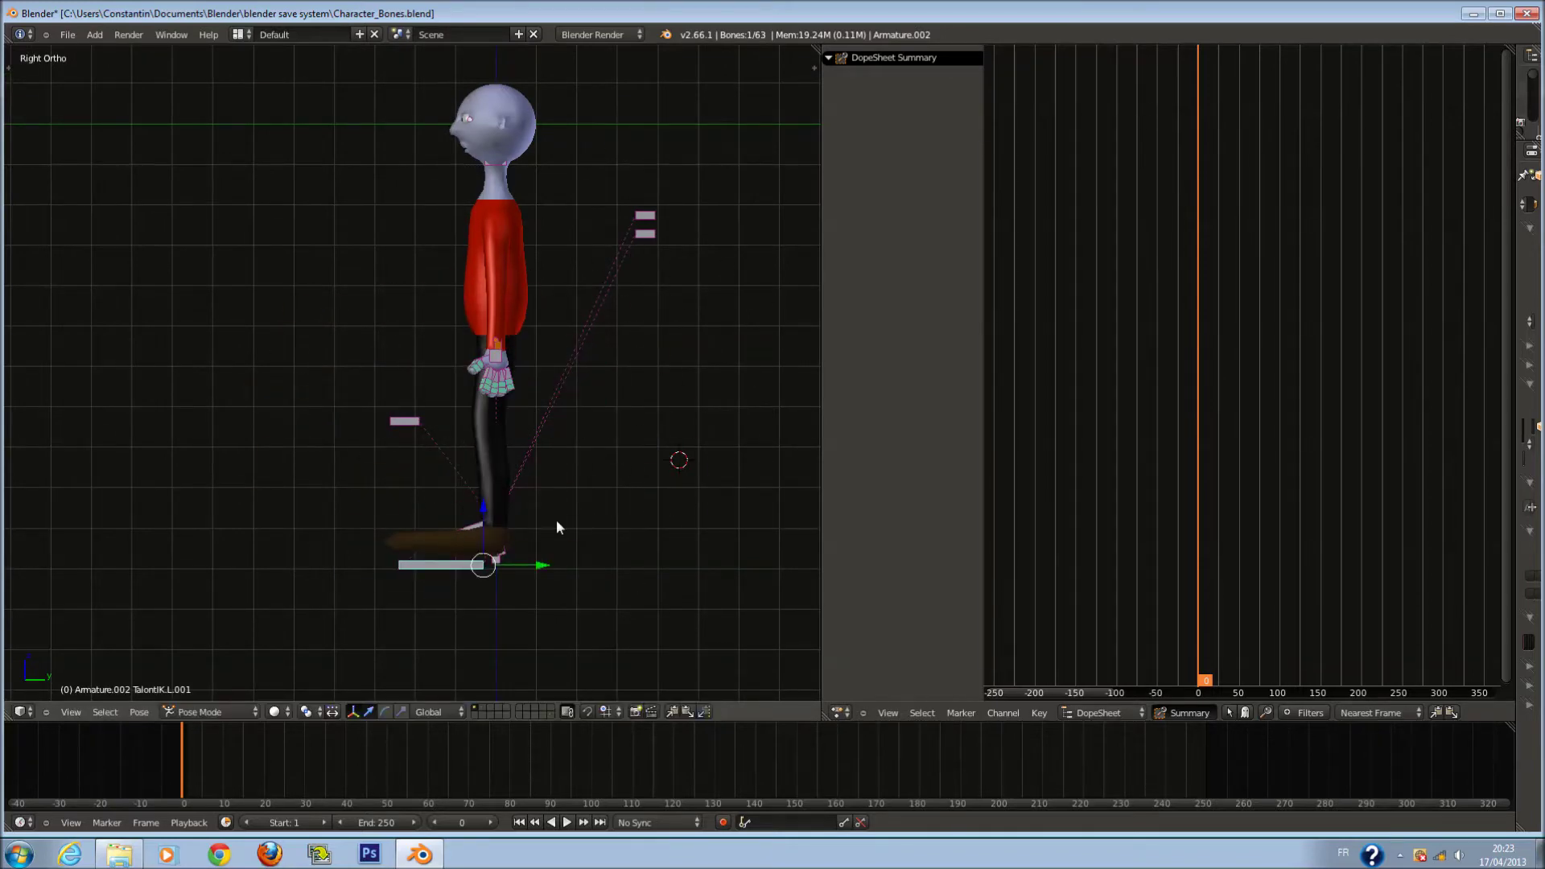
key(g)
key(Escape)
scroll(405, 474, down, 1)
ctrl+scroll(569, 546, up, 2)
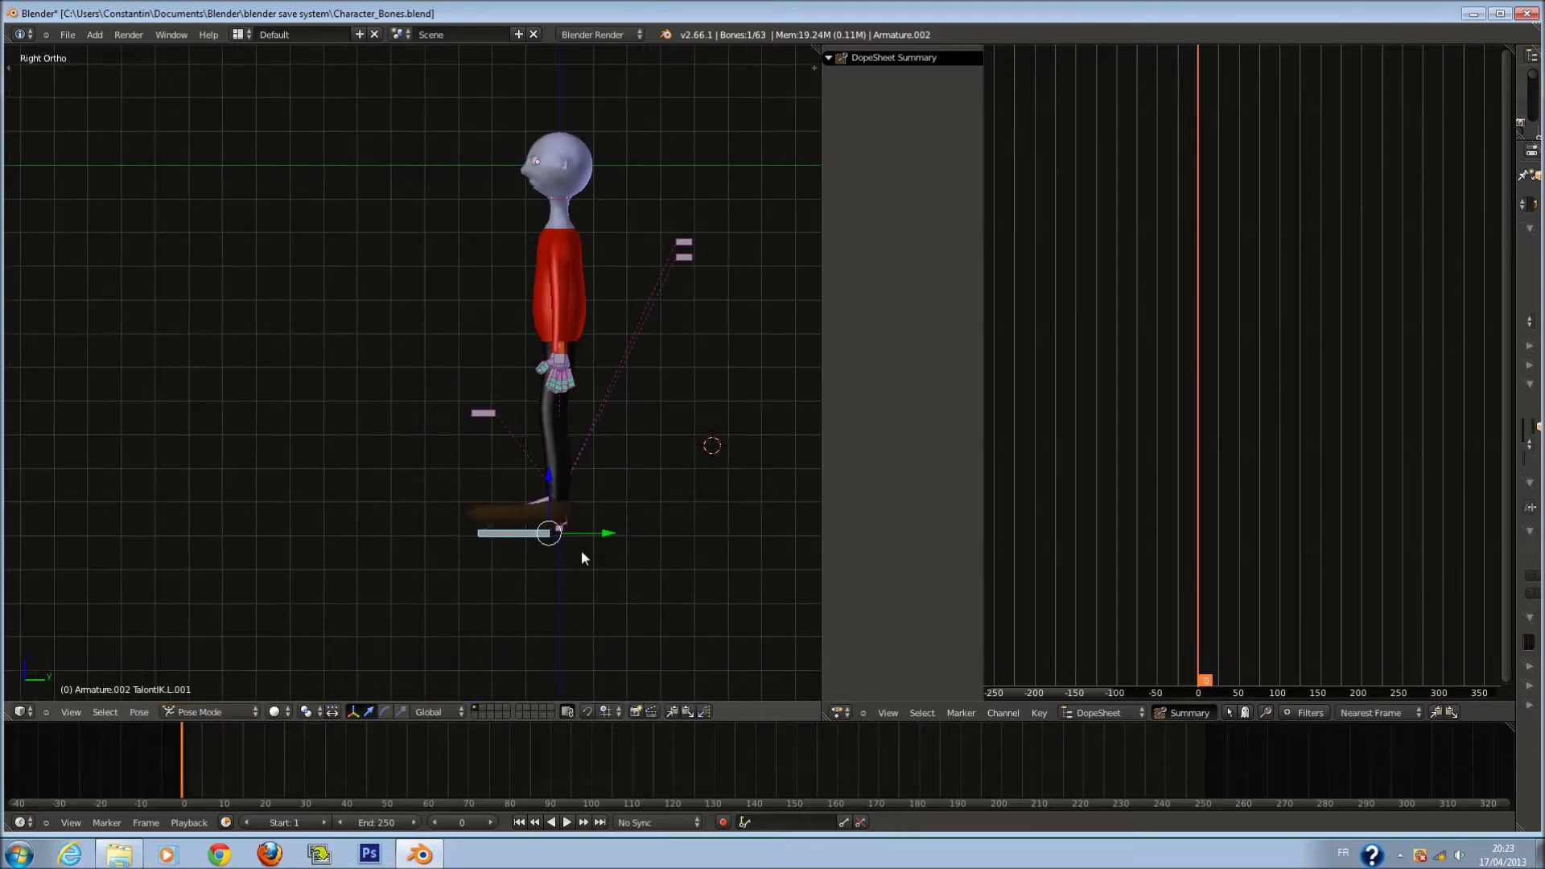
key(g)
key(Escape)
scroll(683, 591, up, 1)
key(g)
key(Escape)
key(g)
key(y)
key(Escape)
key(g)
key(Escape)
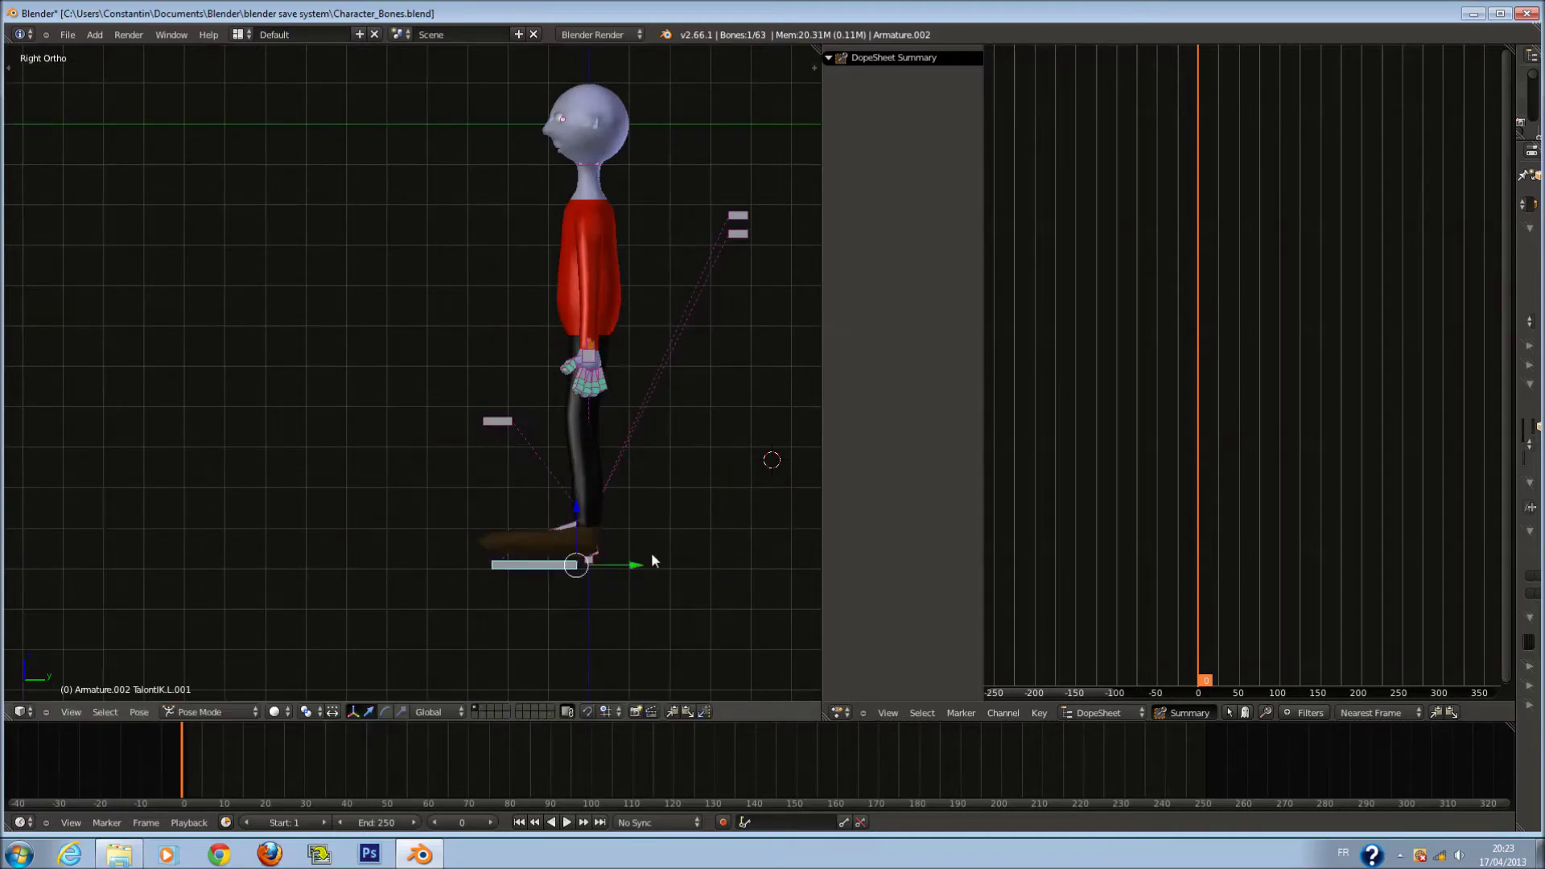
key(g)
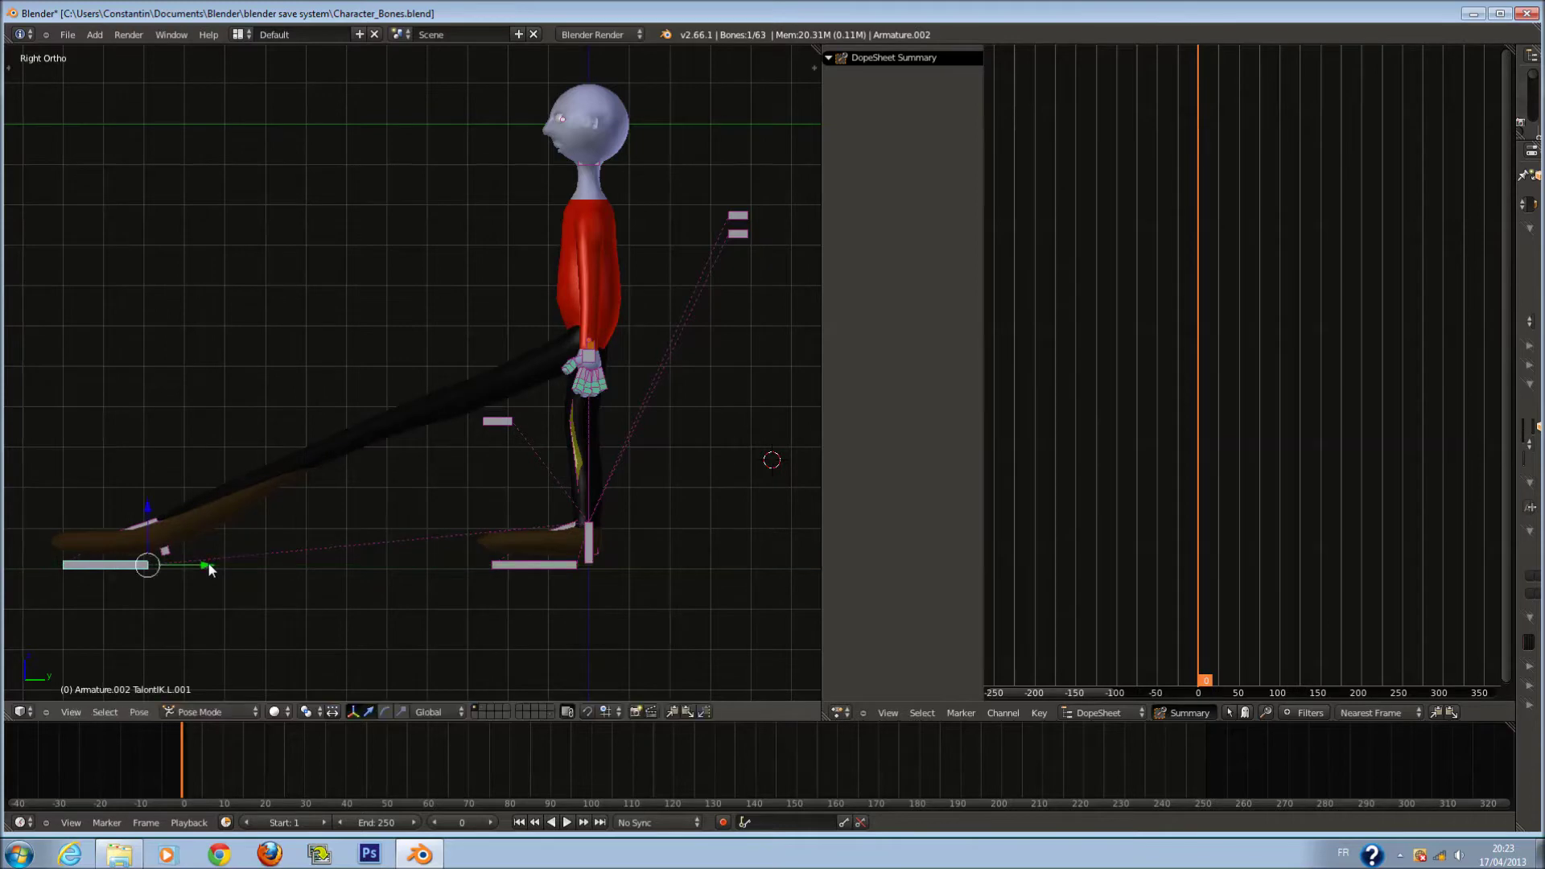
key(Escape)
shift+middle_drag(651, 454, 625, 454)
scroll(553, 405, up, 1)
scroll(550, 433, up, 2)
scroll(553, 460, down, 2)
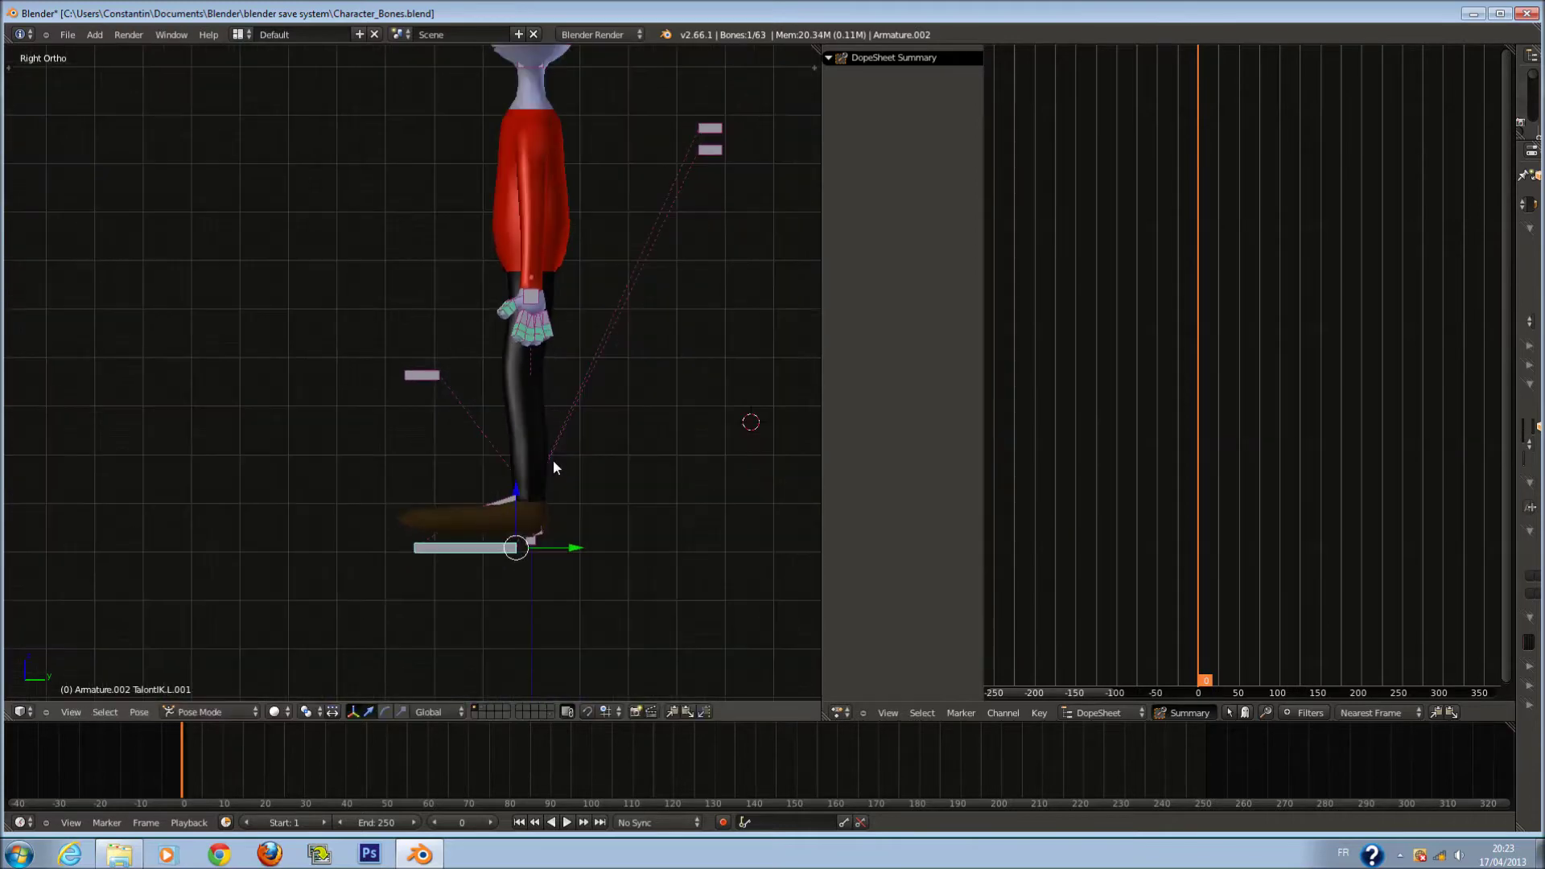
scroll(516, 563, up, 1)
scroll(519, 564, down, 3)
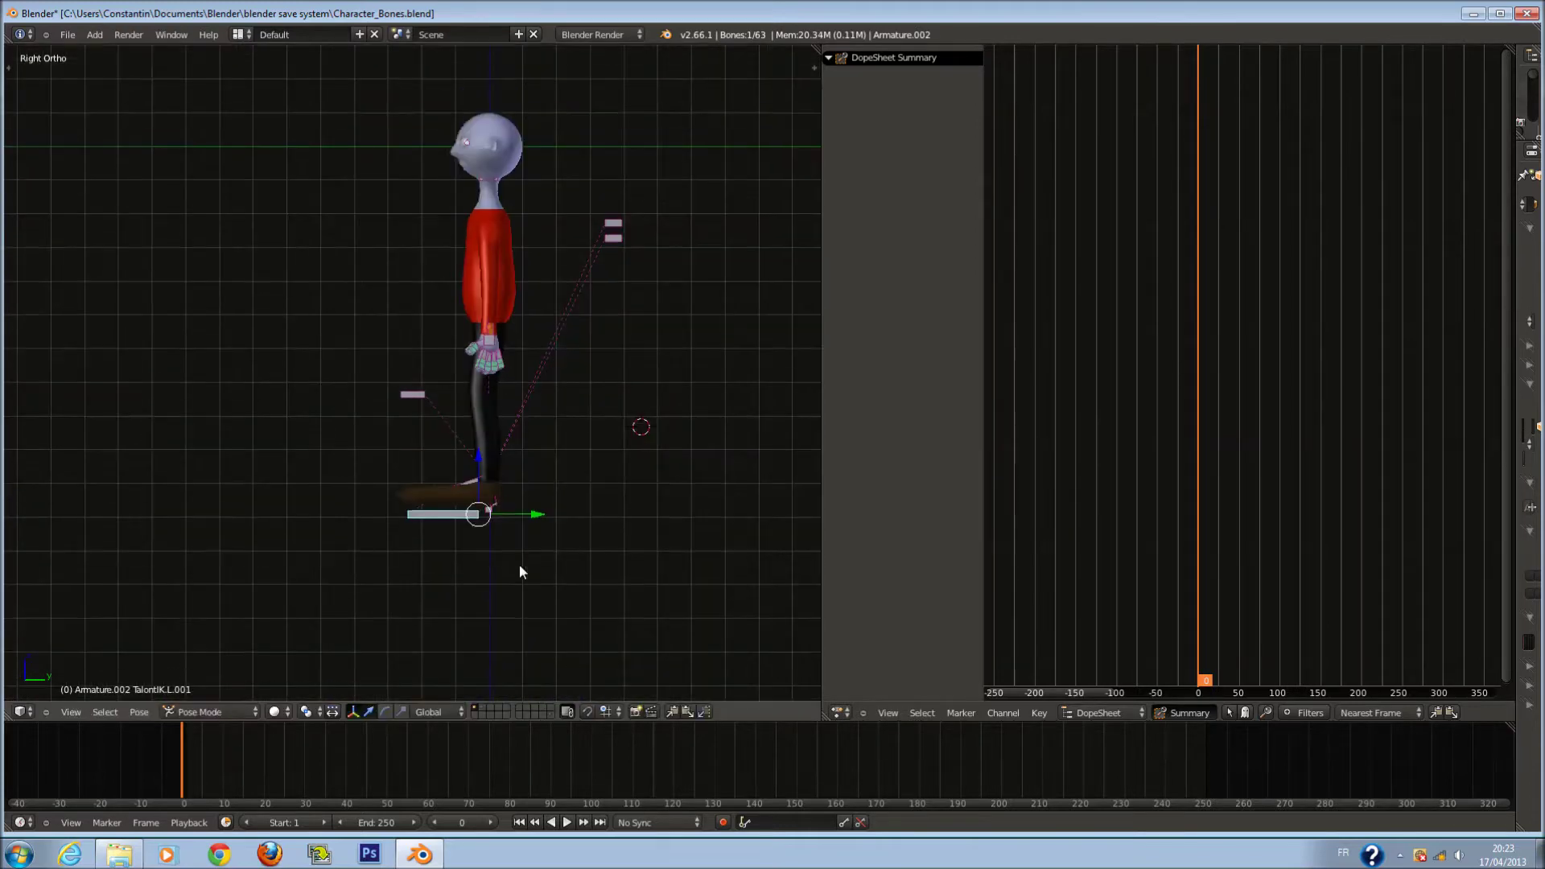
scroll(534, 552, up, 1)
ctrl+scroll(533, 552, up, 1)
ctrl+scroll(534, 553, down, 1)
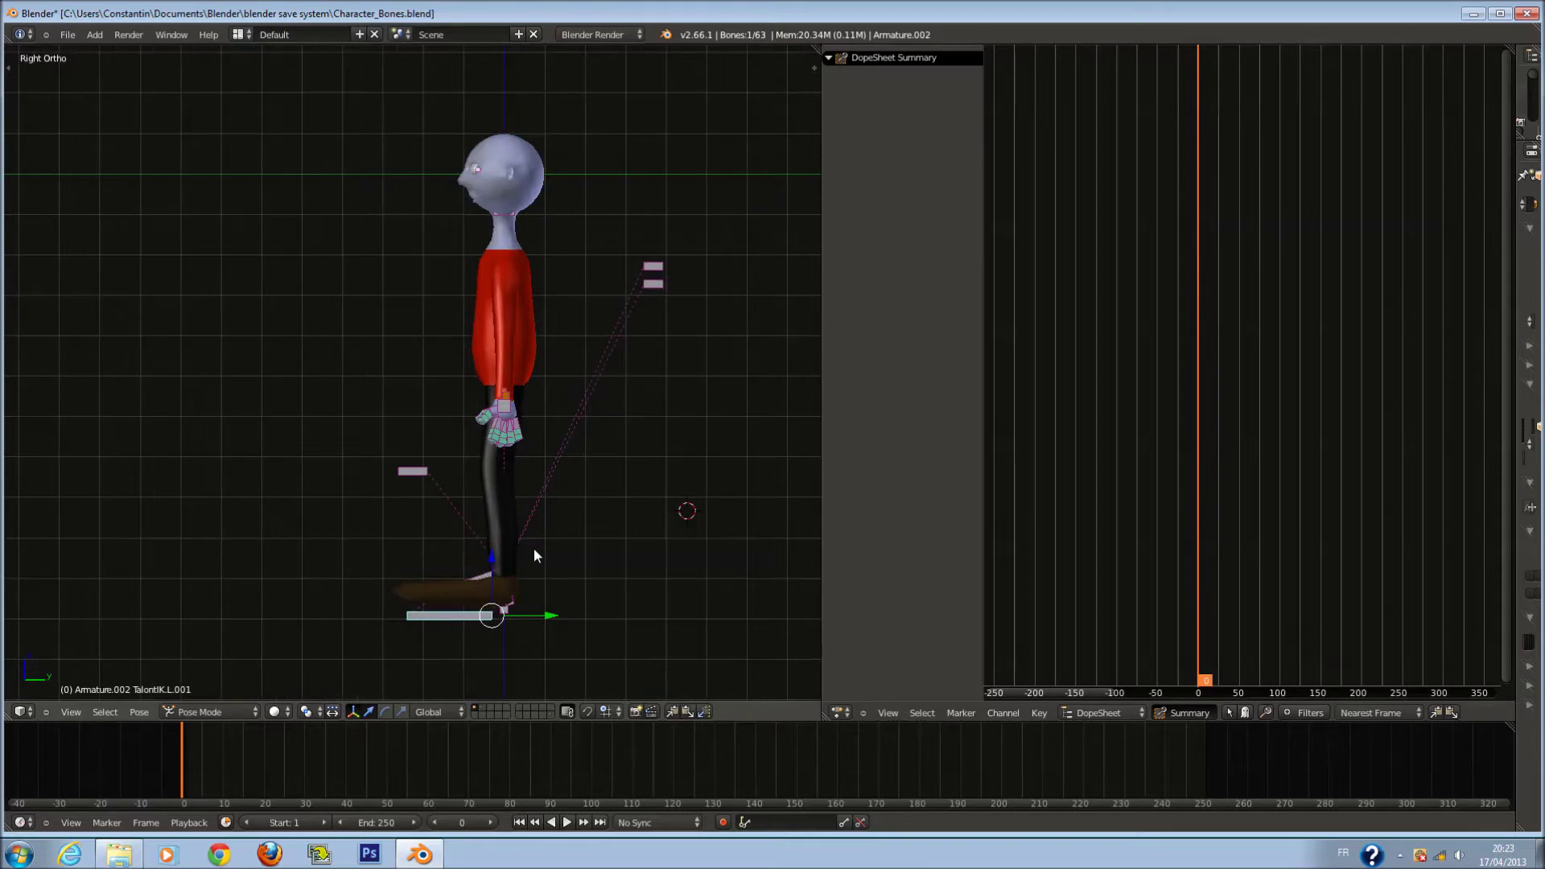
key(a)
key(a)
Insert a LocRot keyframe for all bones at frame 0.
key(i)
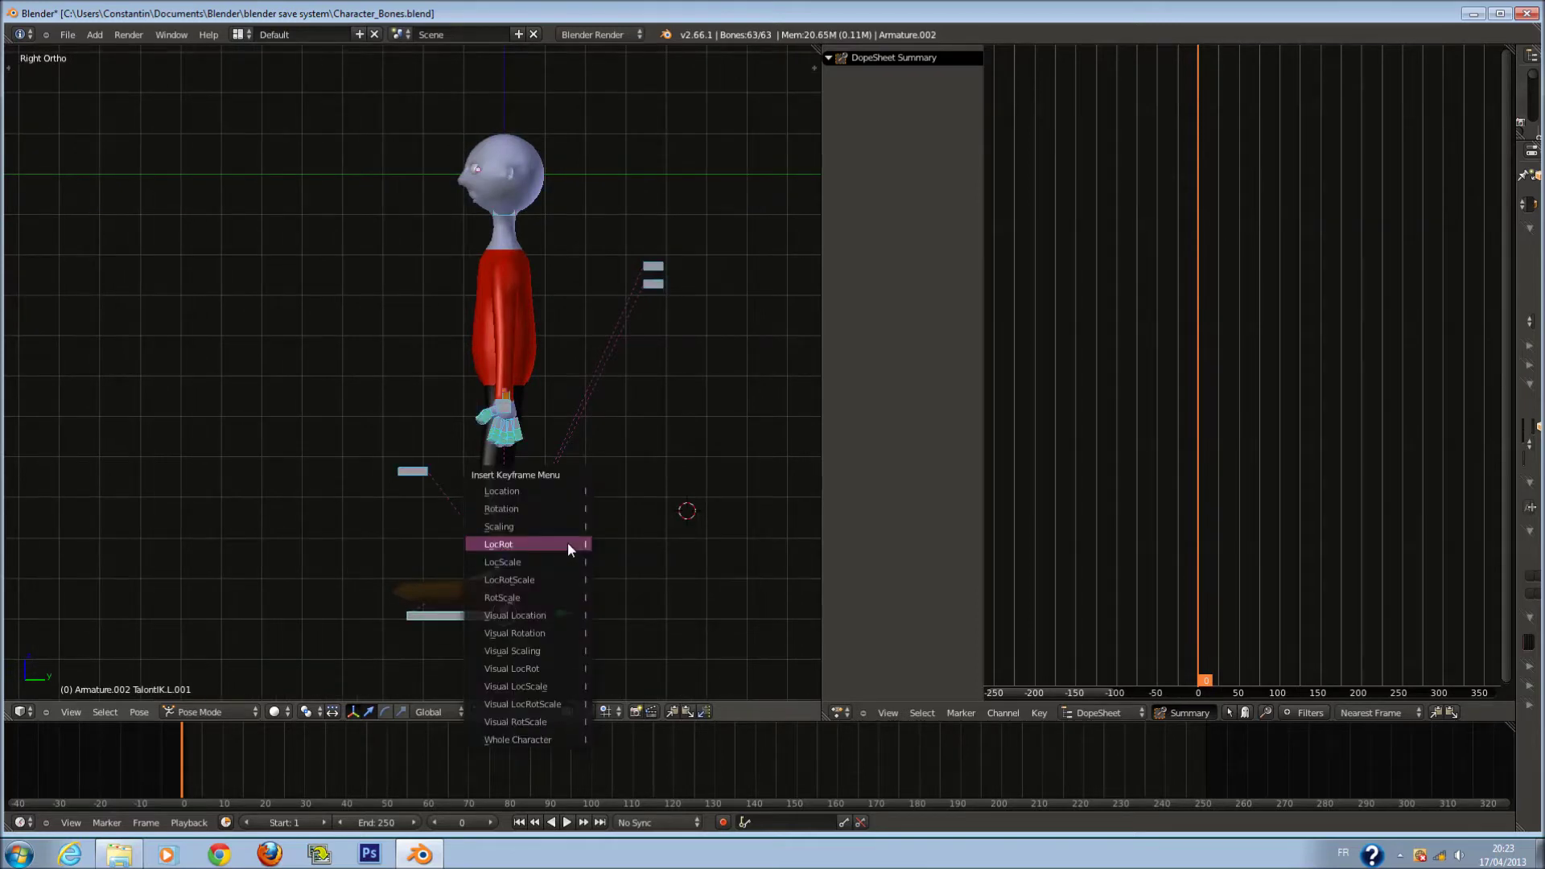
click(569, 574)
shift+middle_drag(568, 576, 620, 547)
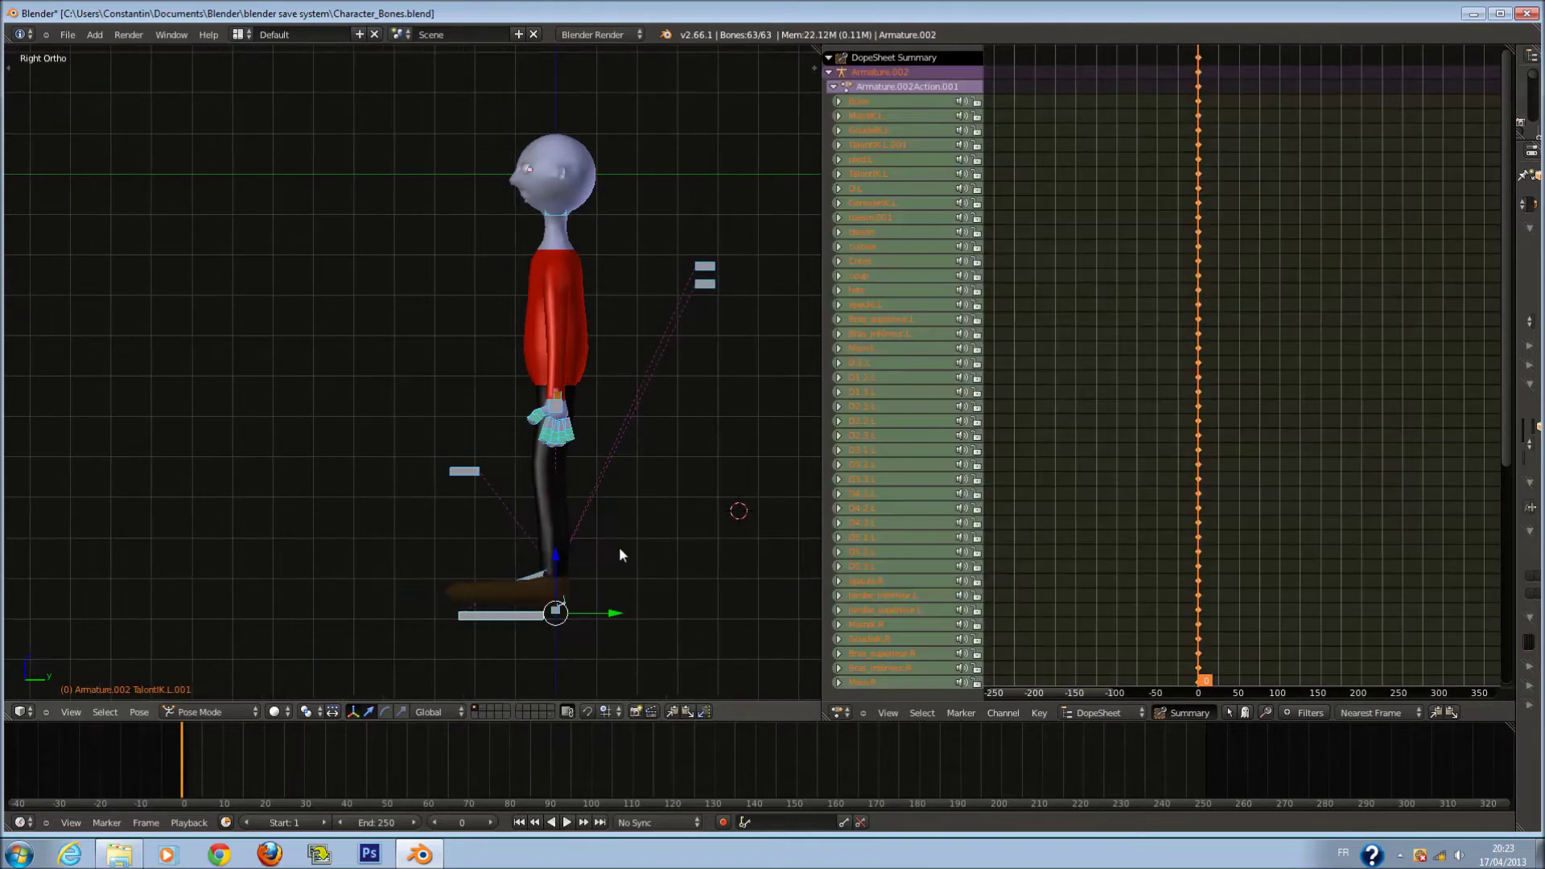
scroll(636, 521, down, 1)
scroll(636, 524, up, 1)
shift+middle_drag(637, 524, 561, 514)
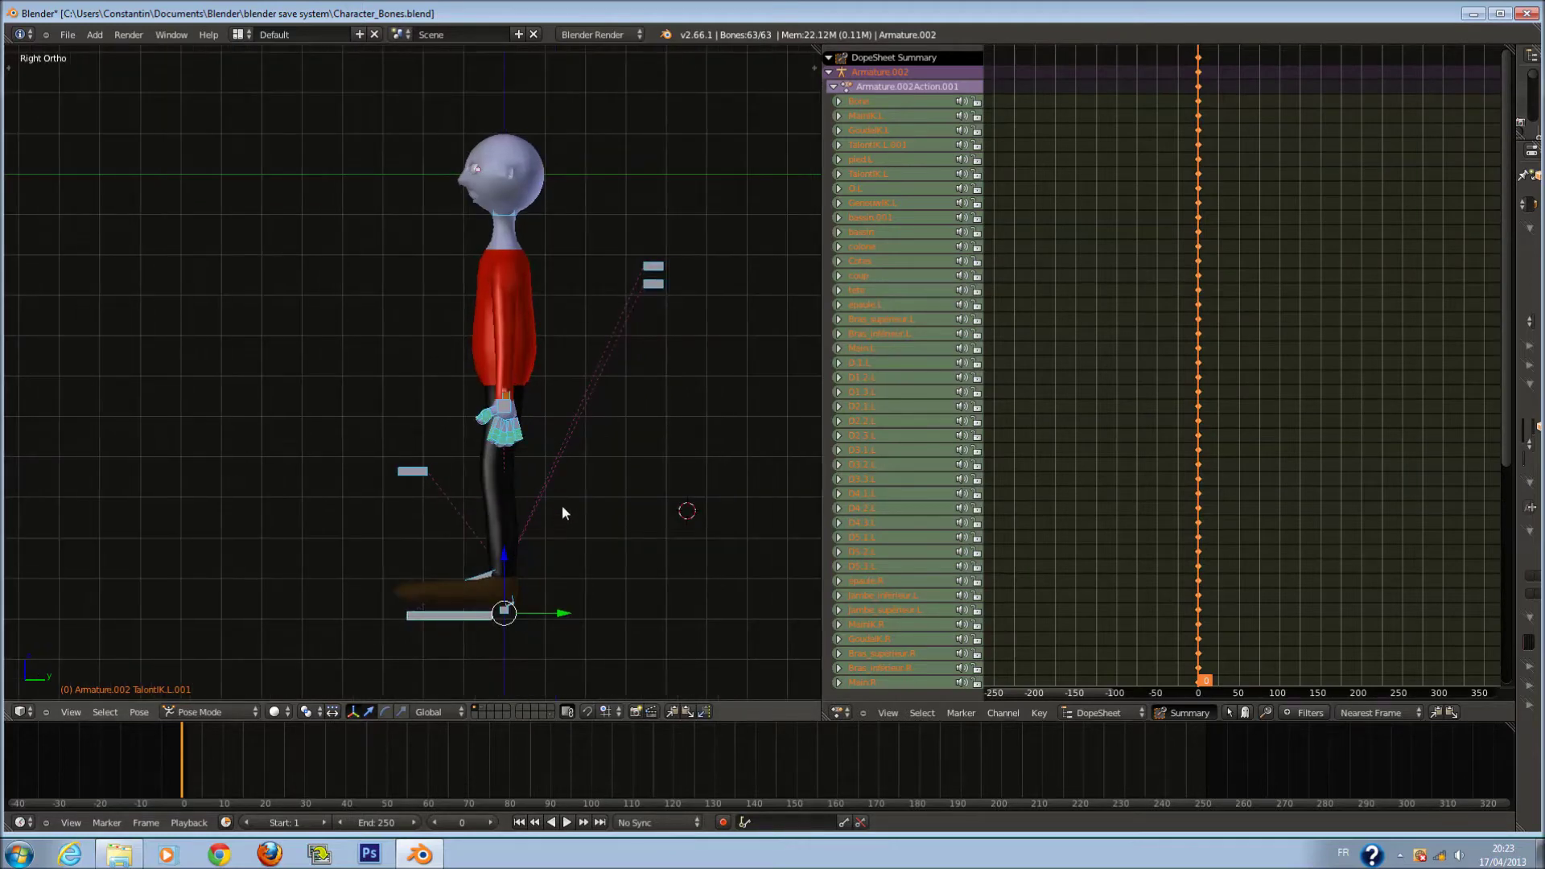
Lift and rotate the left heel control TalontIK.L.001 to bend the left leg.
right_click(481, 619)
shift+middle_drag(479, 617, 531, 618)
key(g)
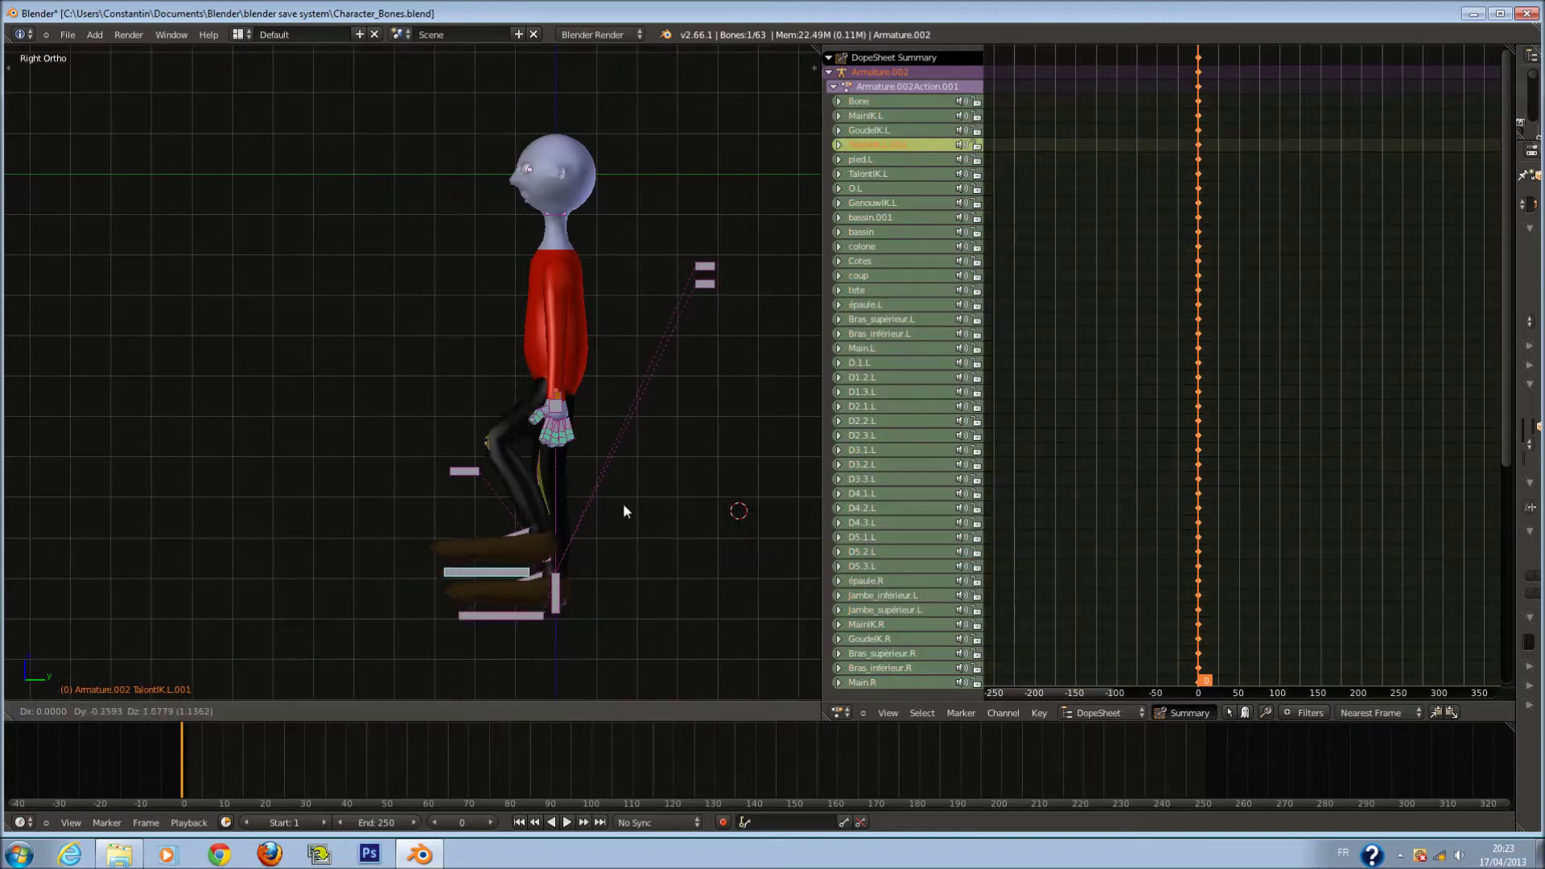
click(528, 495)
scroll(522, 494, up, 1)
shift+middle_drag(522, 493, 594, 496)
key(r)
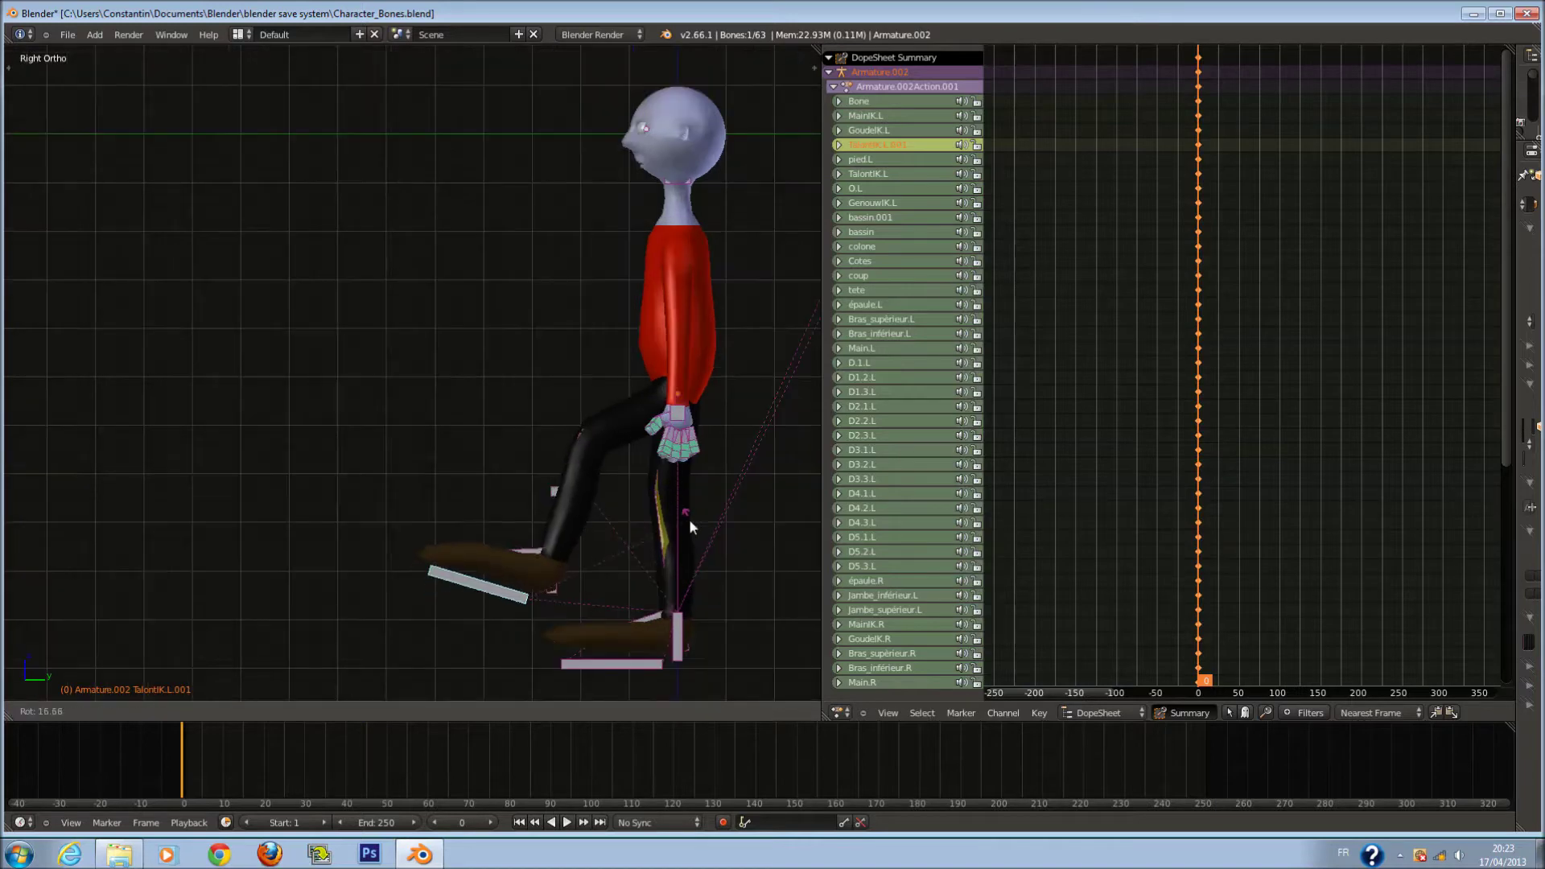
click(692, 552)
Rotate the left toe bone O.L to fit the raised-foot pose.
key(z)
right_click(461, 544)
key(r)
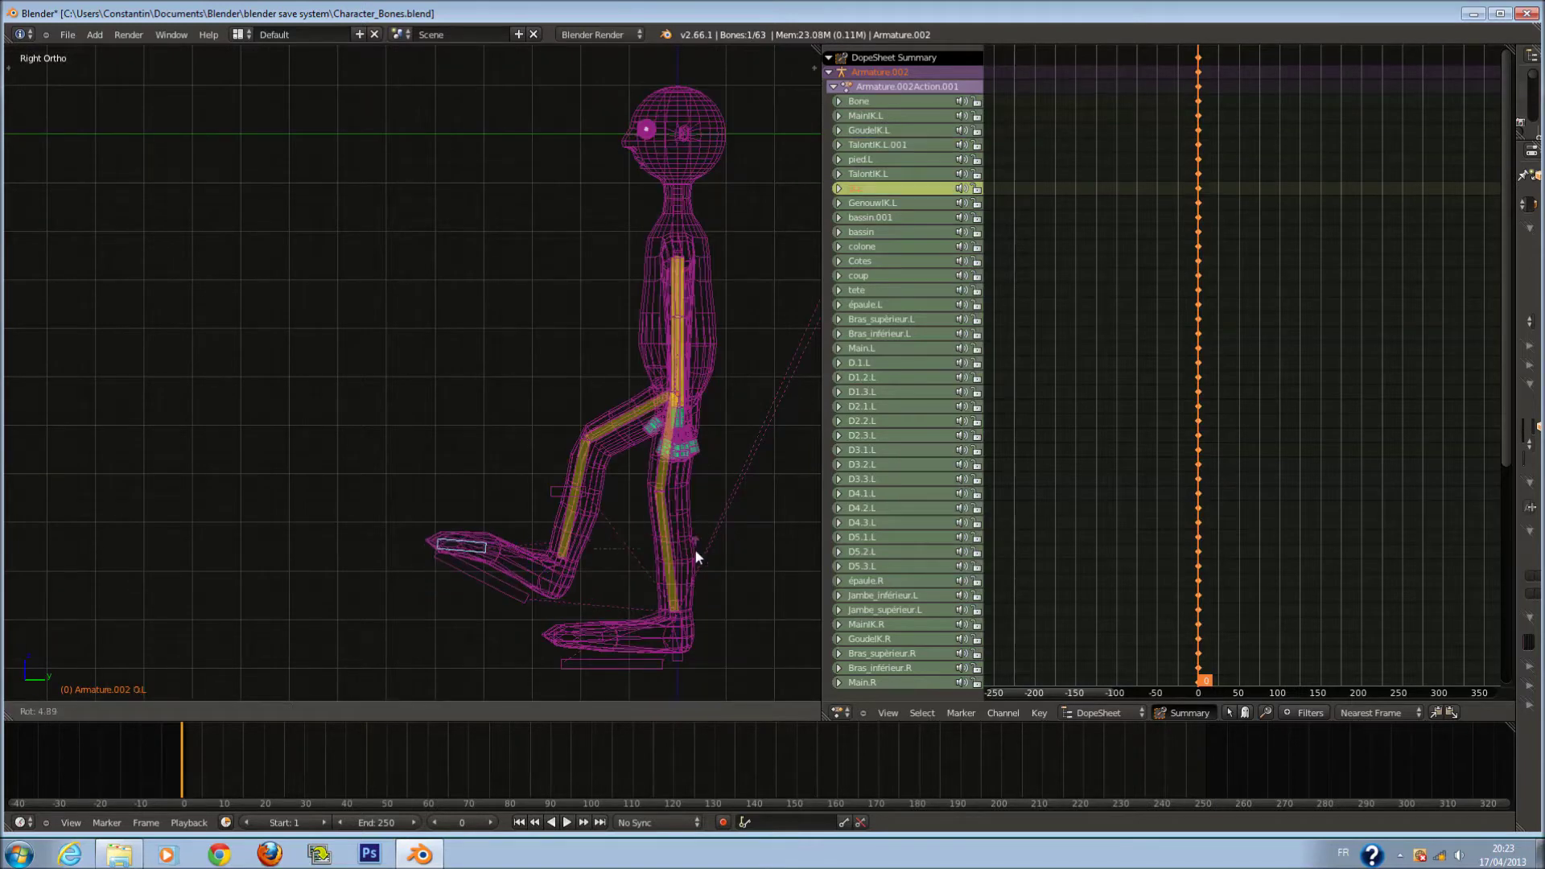
click(701, 610)
key(z)
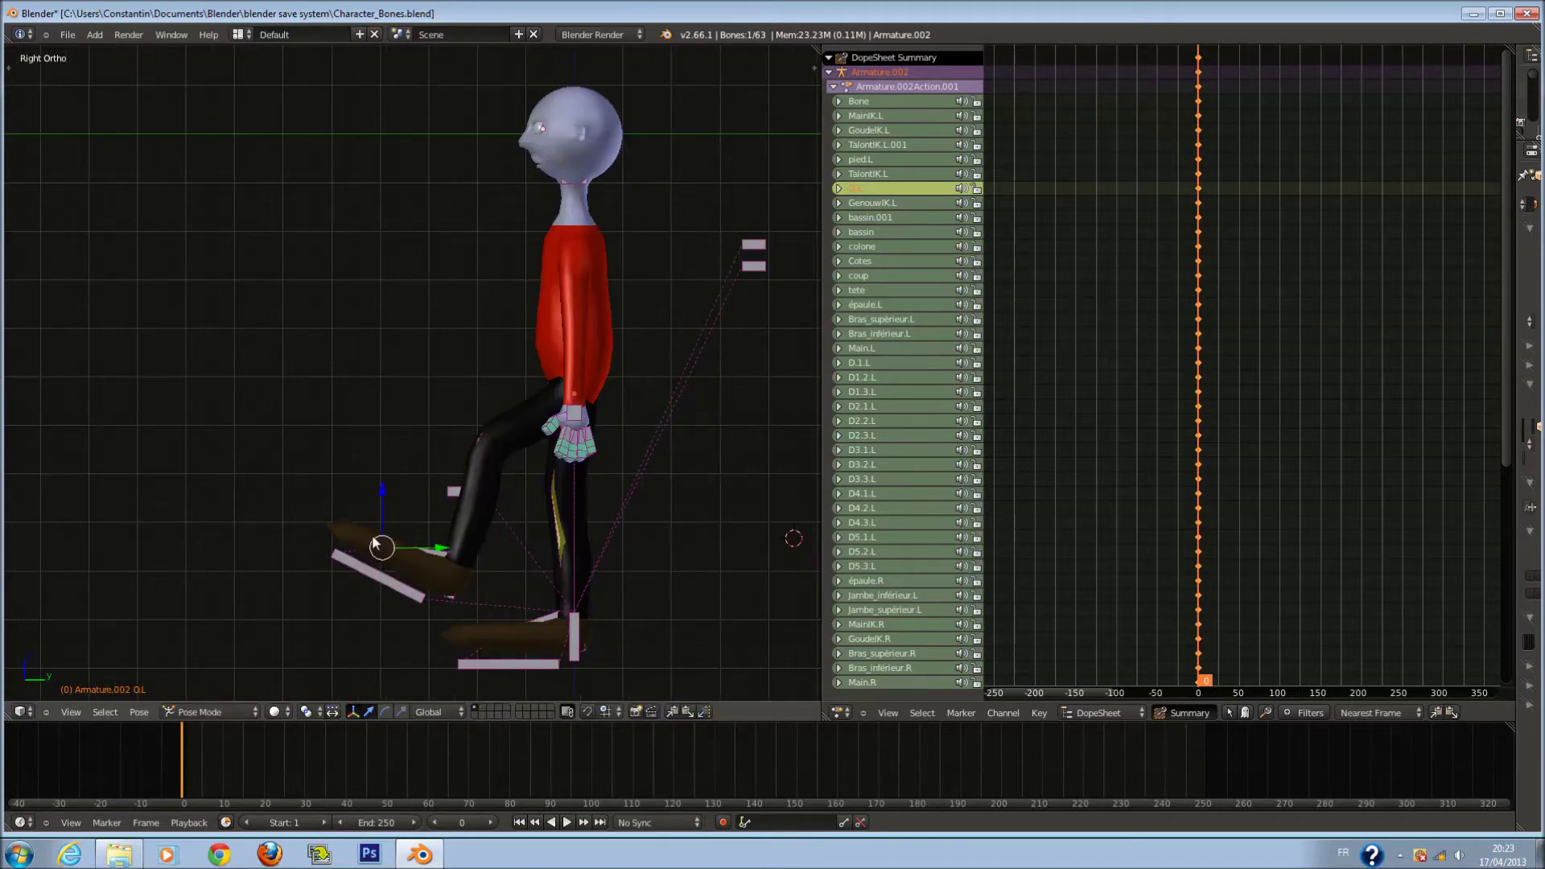
key(z)
key(r)
click(534, 473)
key(z)
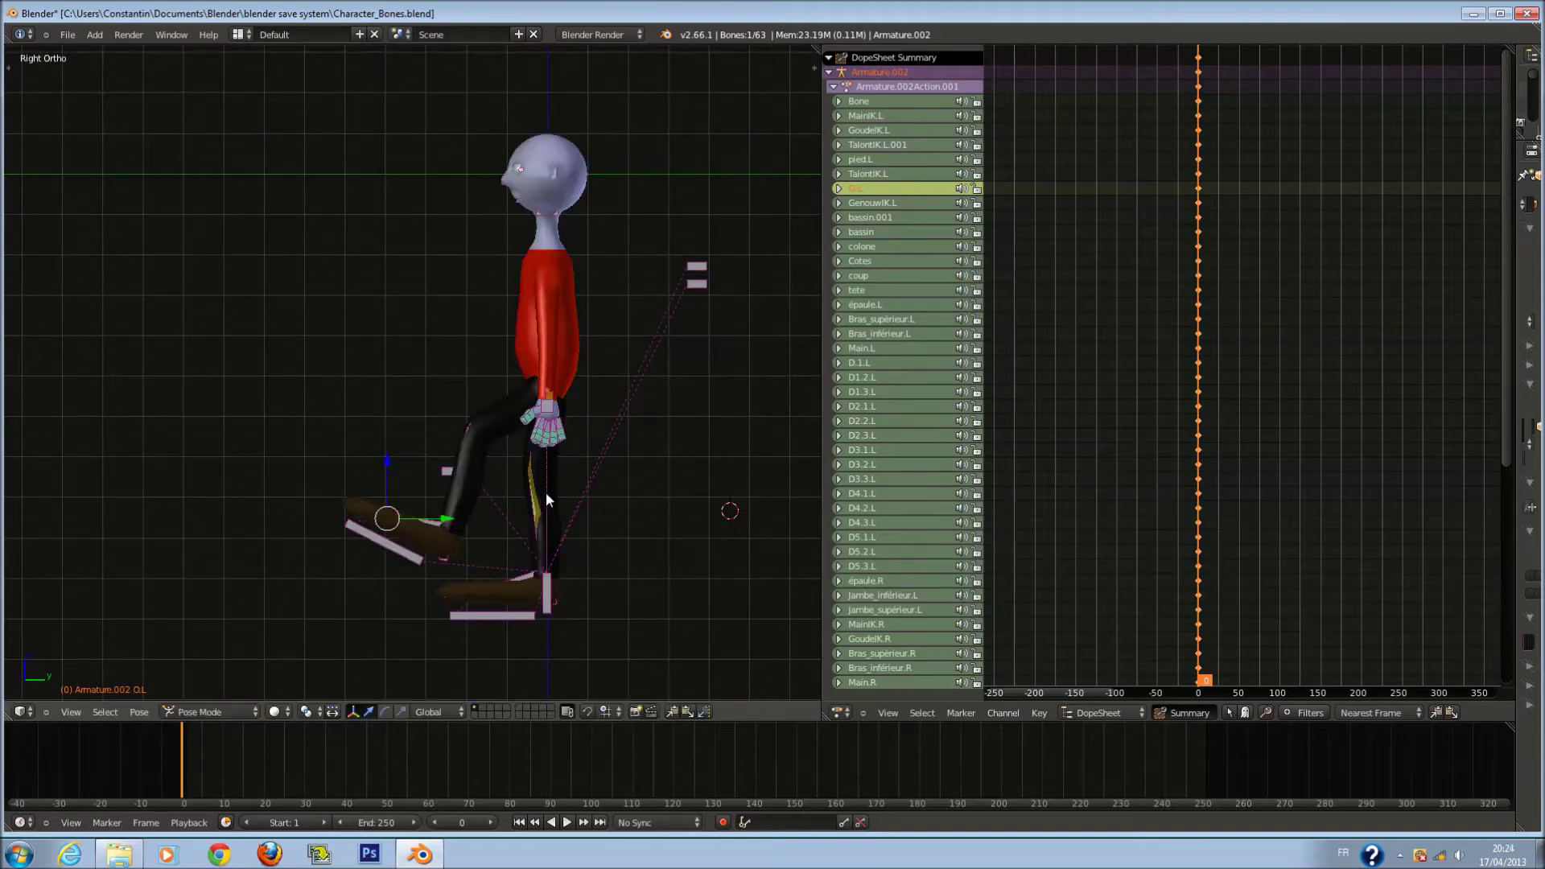
key(z)
Shift most body bones forward along Y, then go to frame 10.
key(a)
scroll(564, 235, down, 5)
drag(562, 240, 561, 271)
key(Escape)
key(g)
key(y)
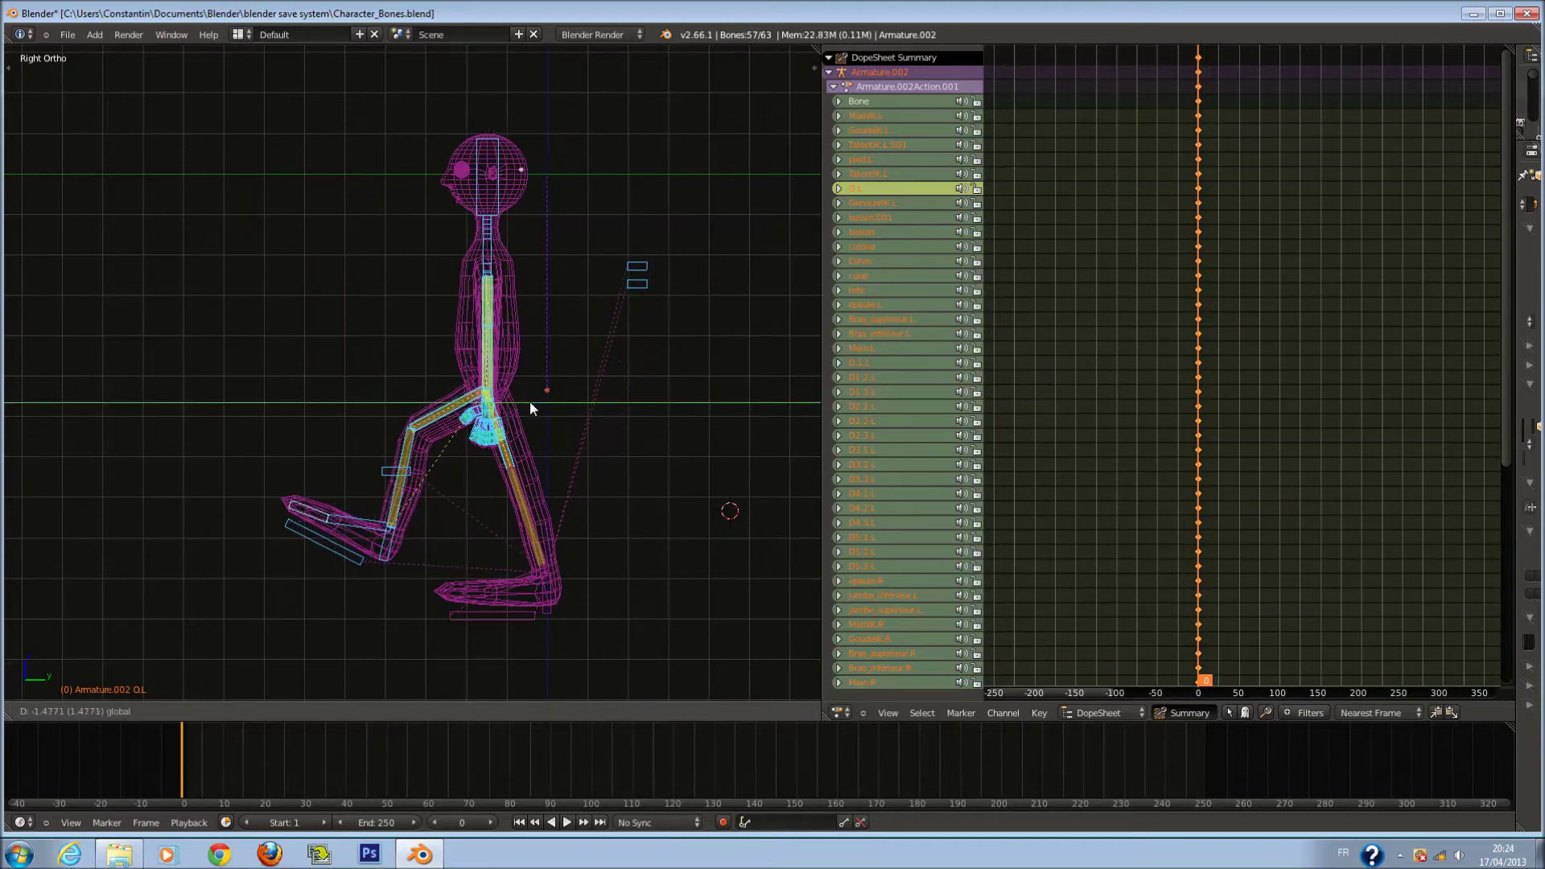
click(530, 401)
click(223, 745)
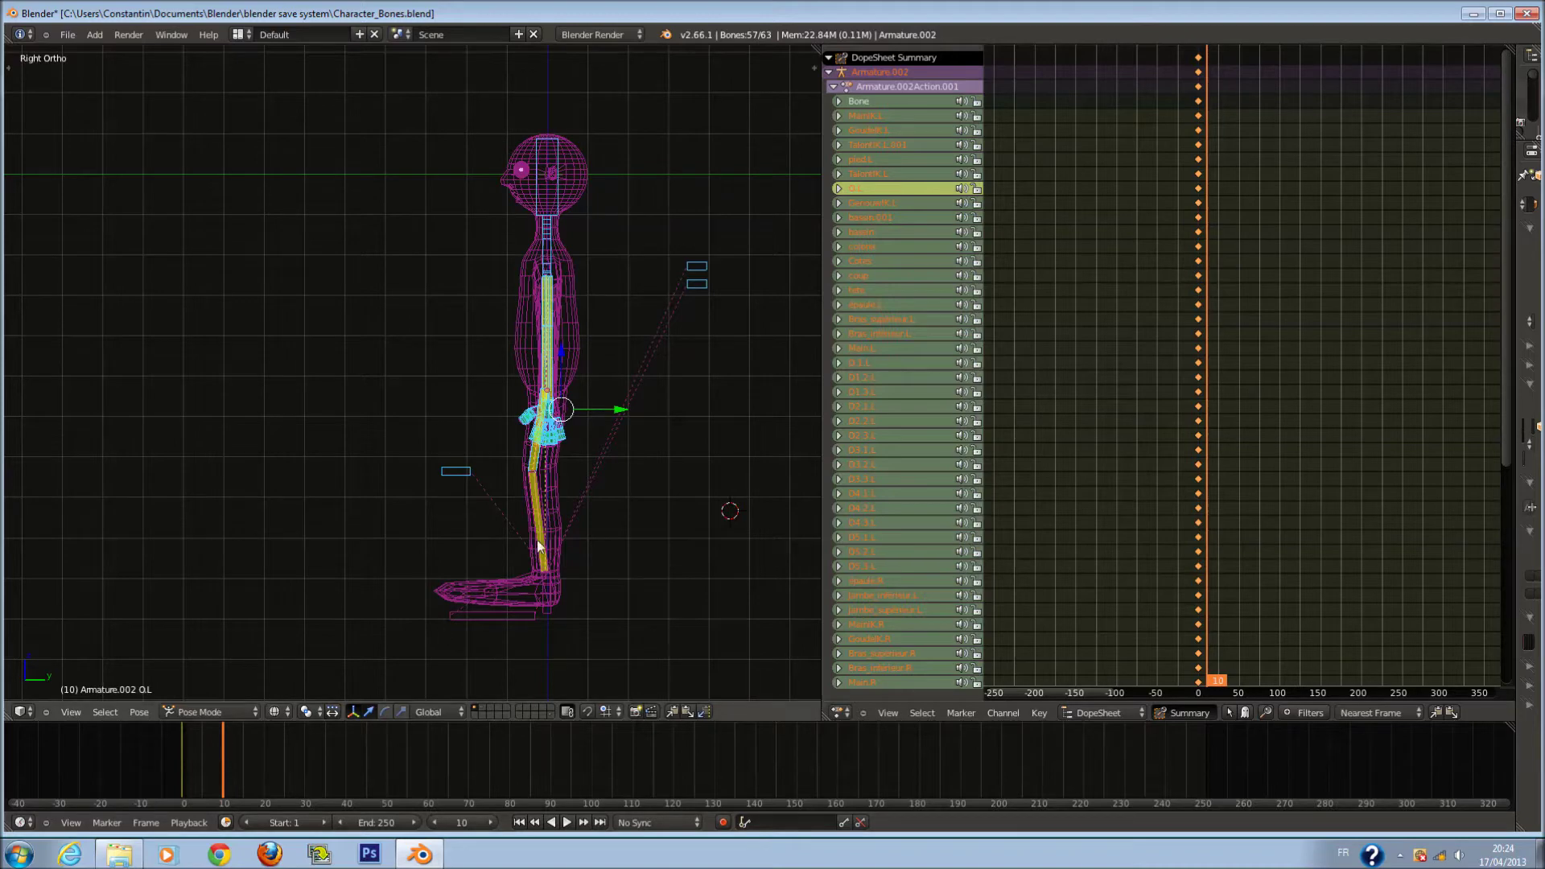
Raise and tilt the right heel control TalontIK.R.
shift+scroll(539, 546, up, 1)
right_click(489, 631)
key(g)
click(468, 533)
key(r)
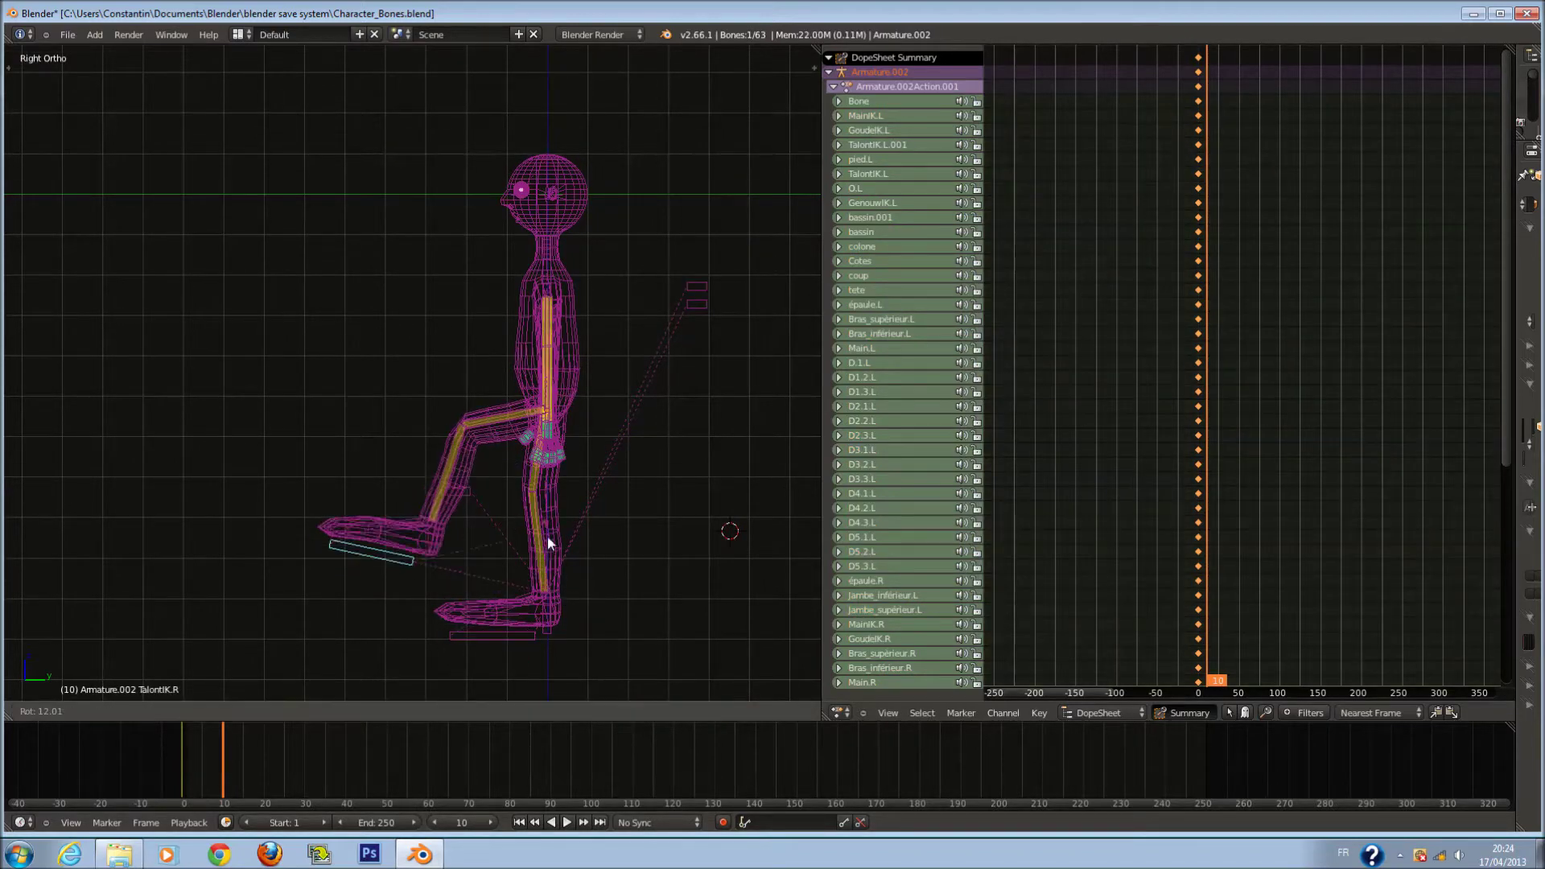
click(537, 587)
Rotate the right toe bone O.R, cancelling an accidental move.
right_click(350, 512)
key(r)
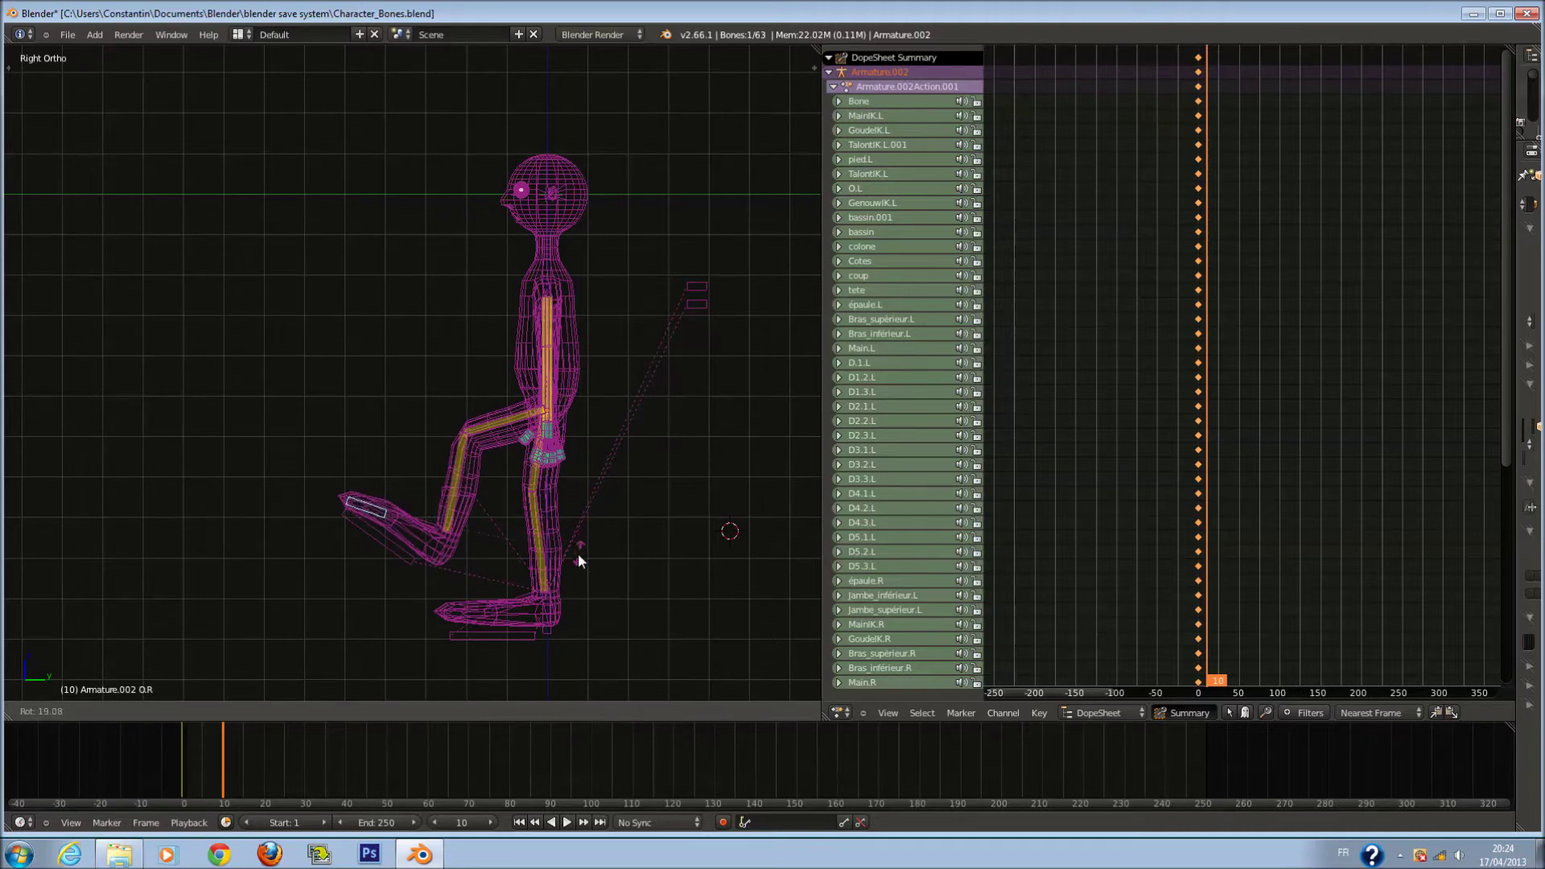
click(564, 579)
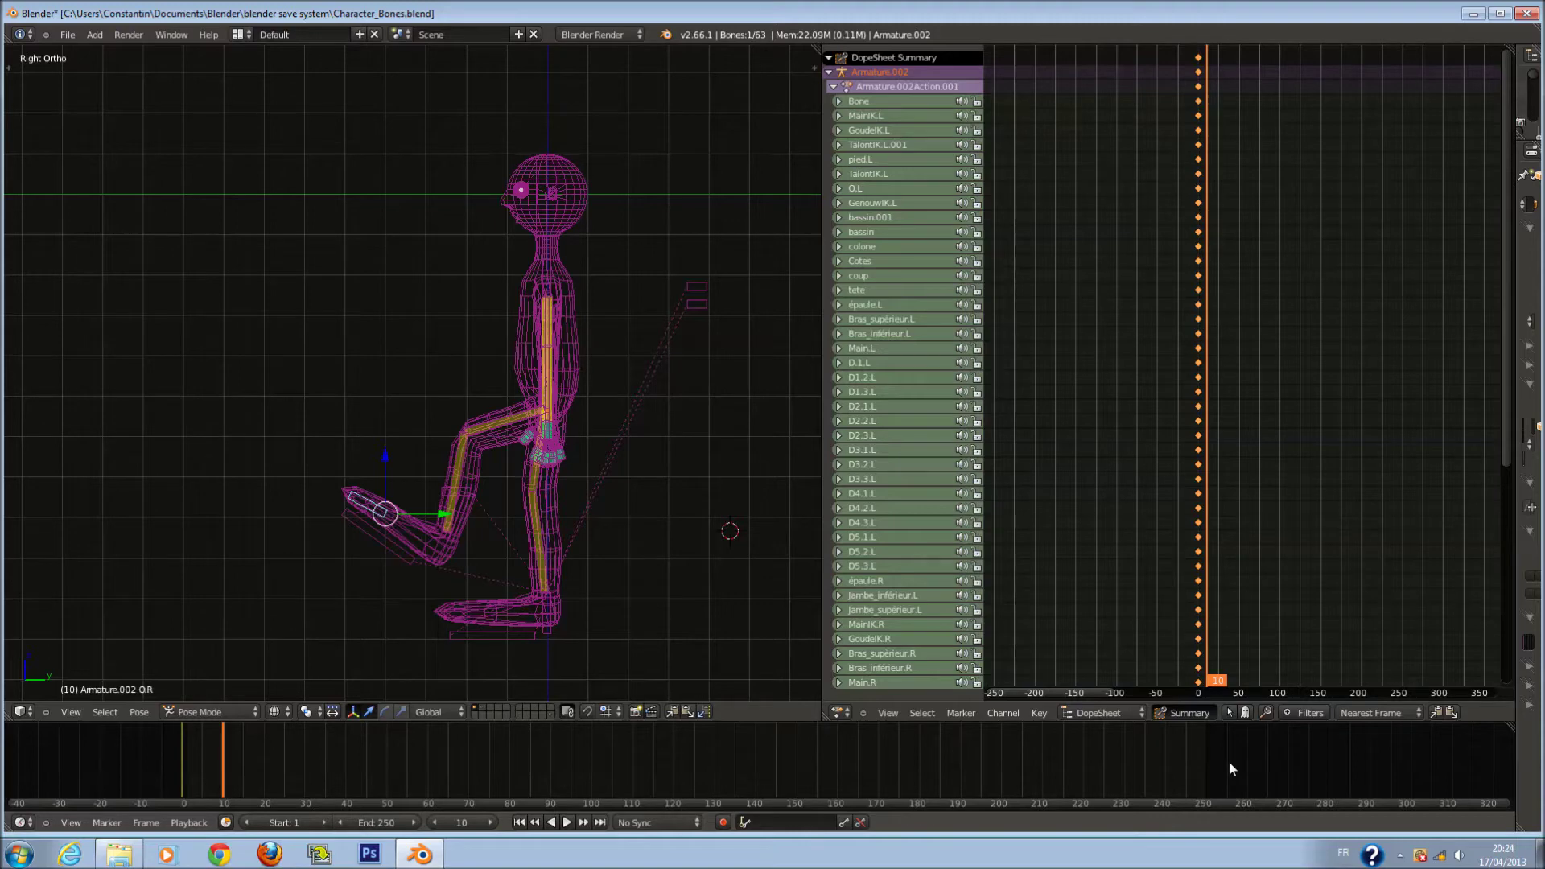
key(g)
right_click(532, 490)
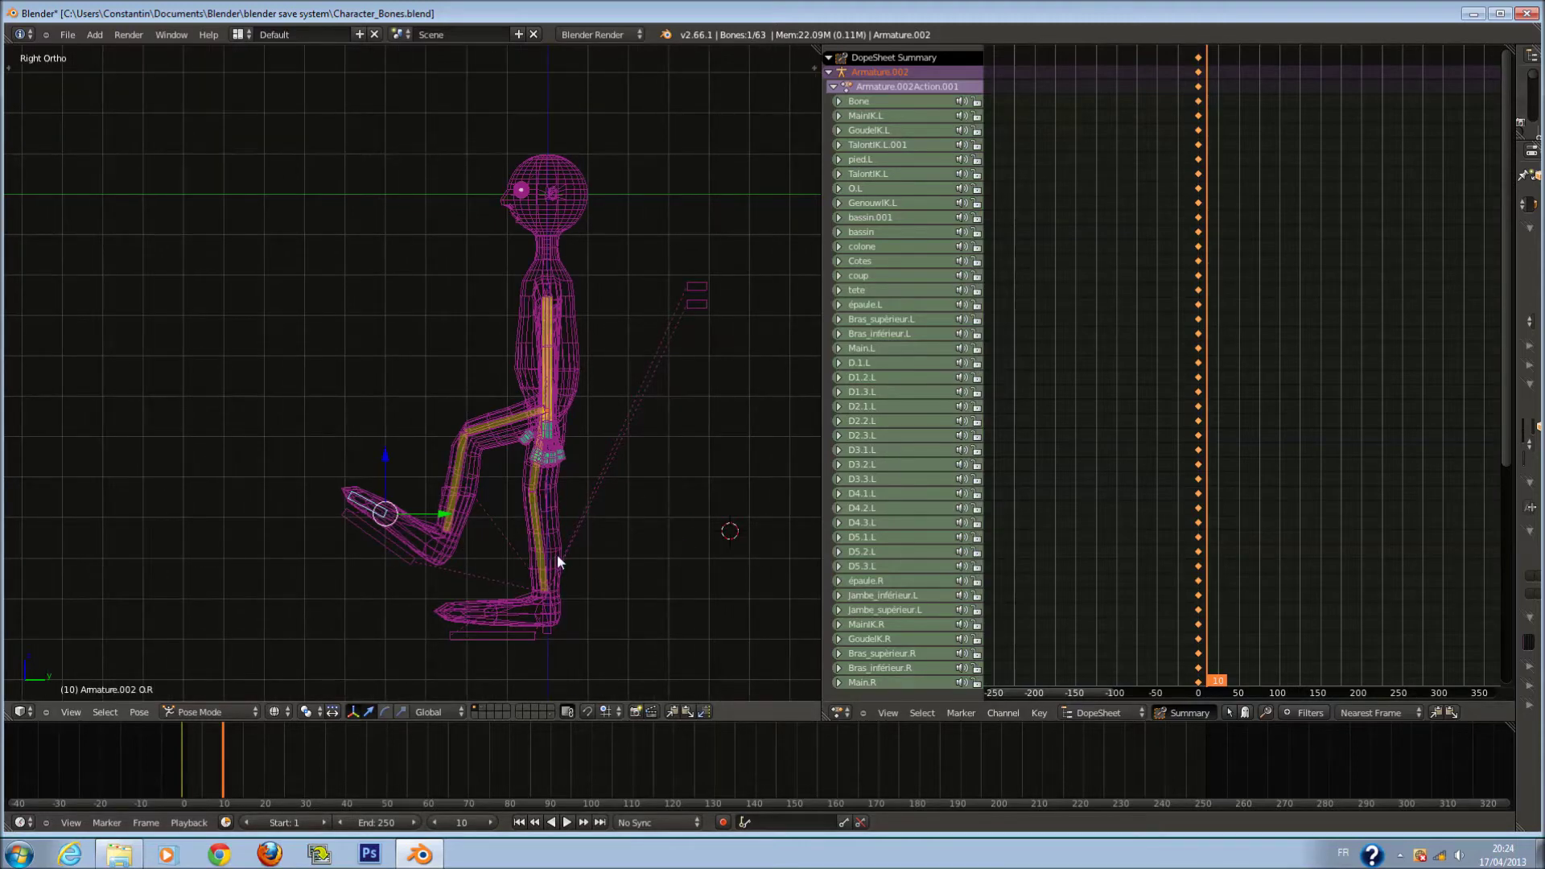
scroll(551, 554, up, 1)
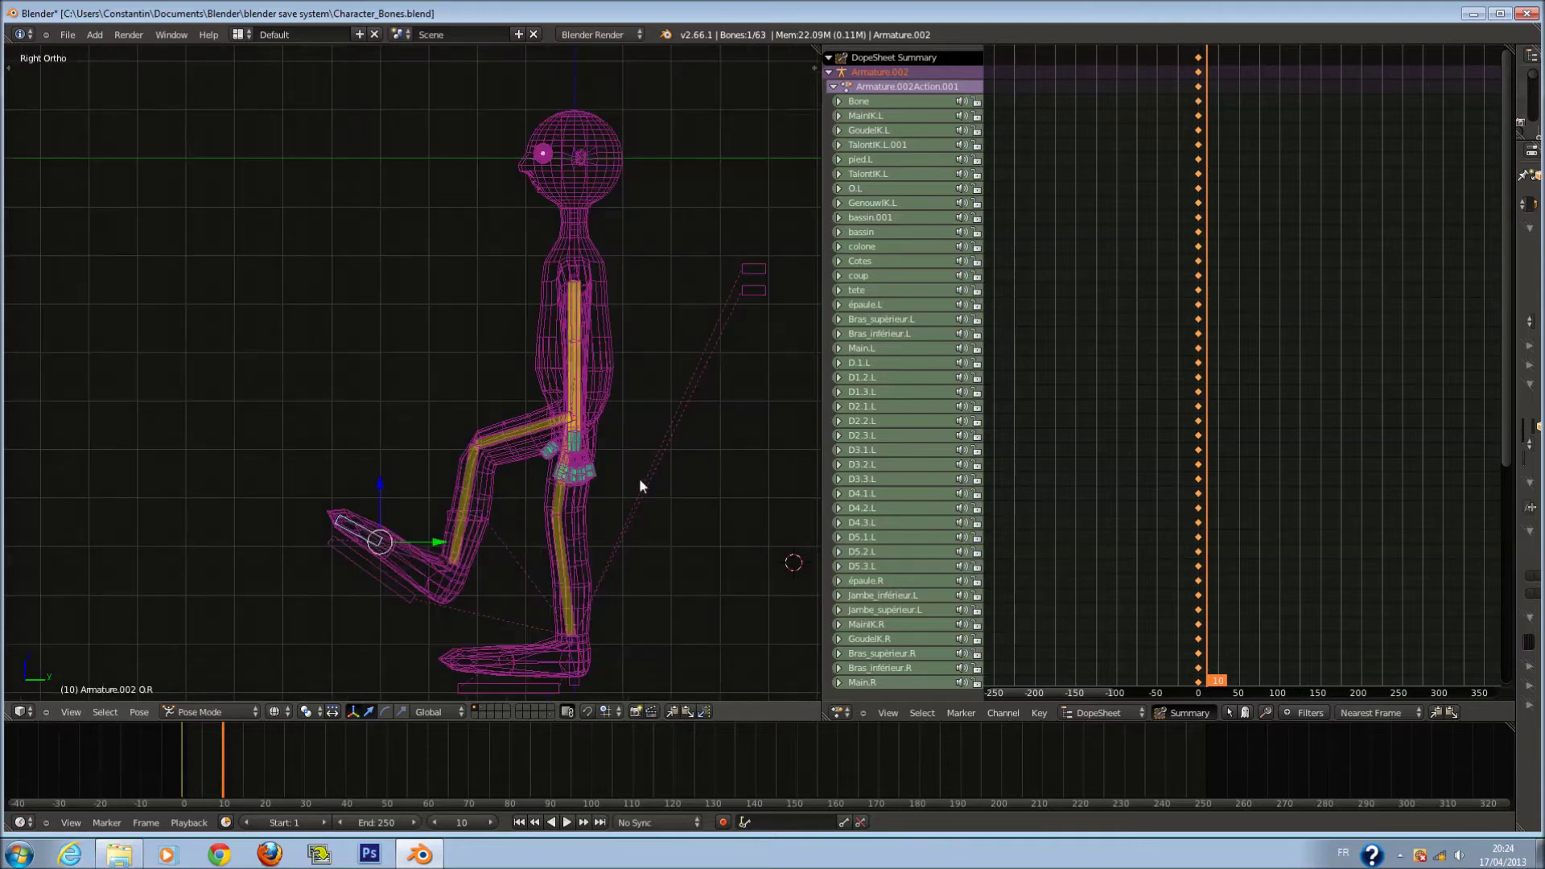
Circle-select the leg bones and key LocRotScale at frame 10, then check frame 3.
key(c)
click(394, 498)
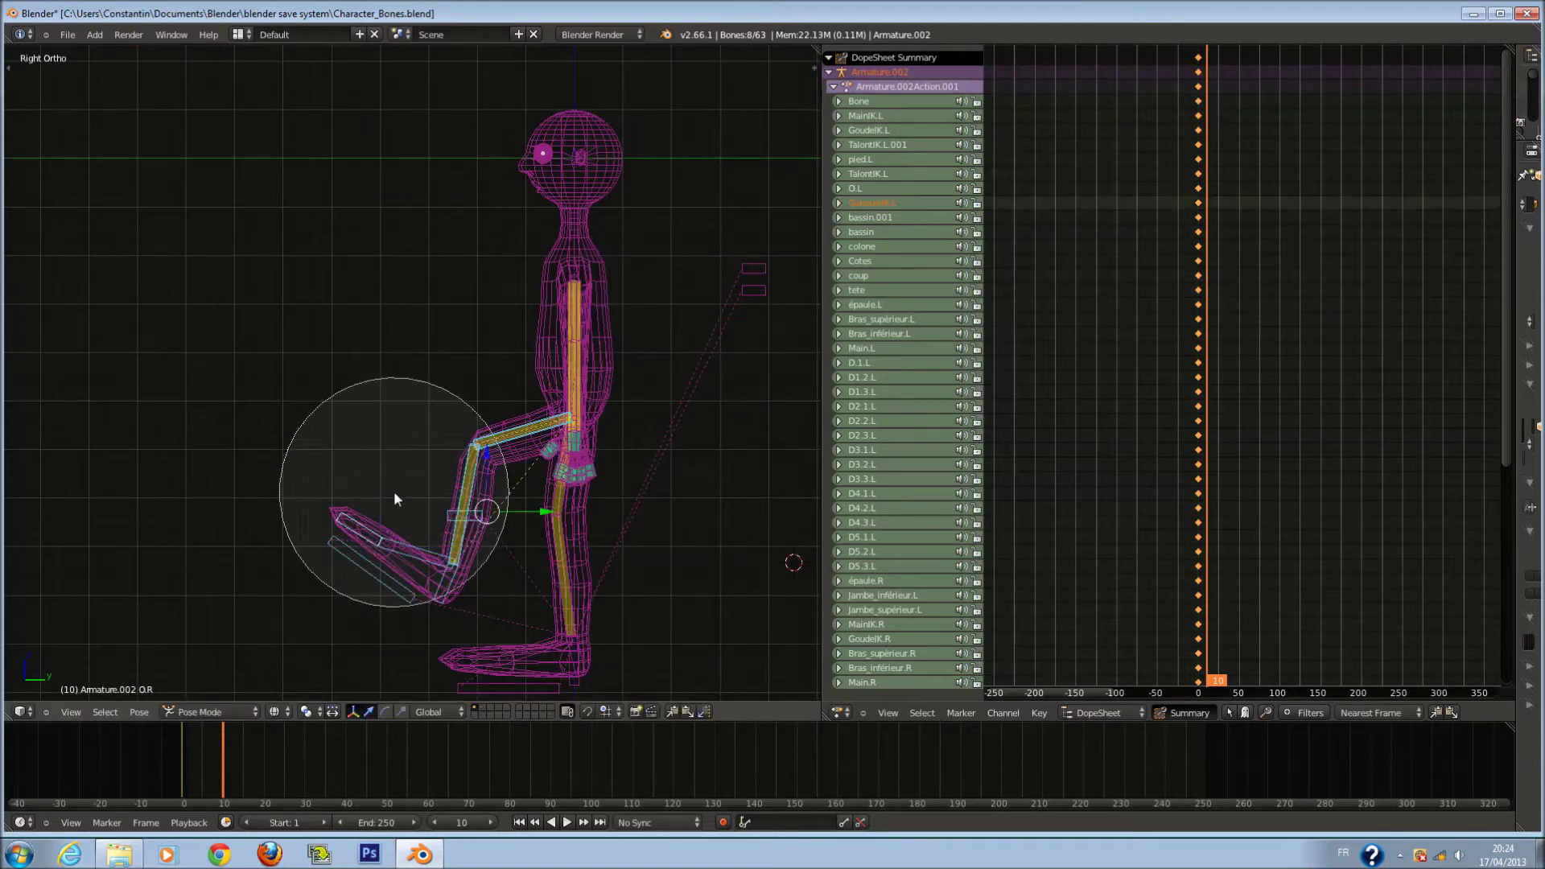
right_click(394, 498)
key(i)
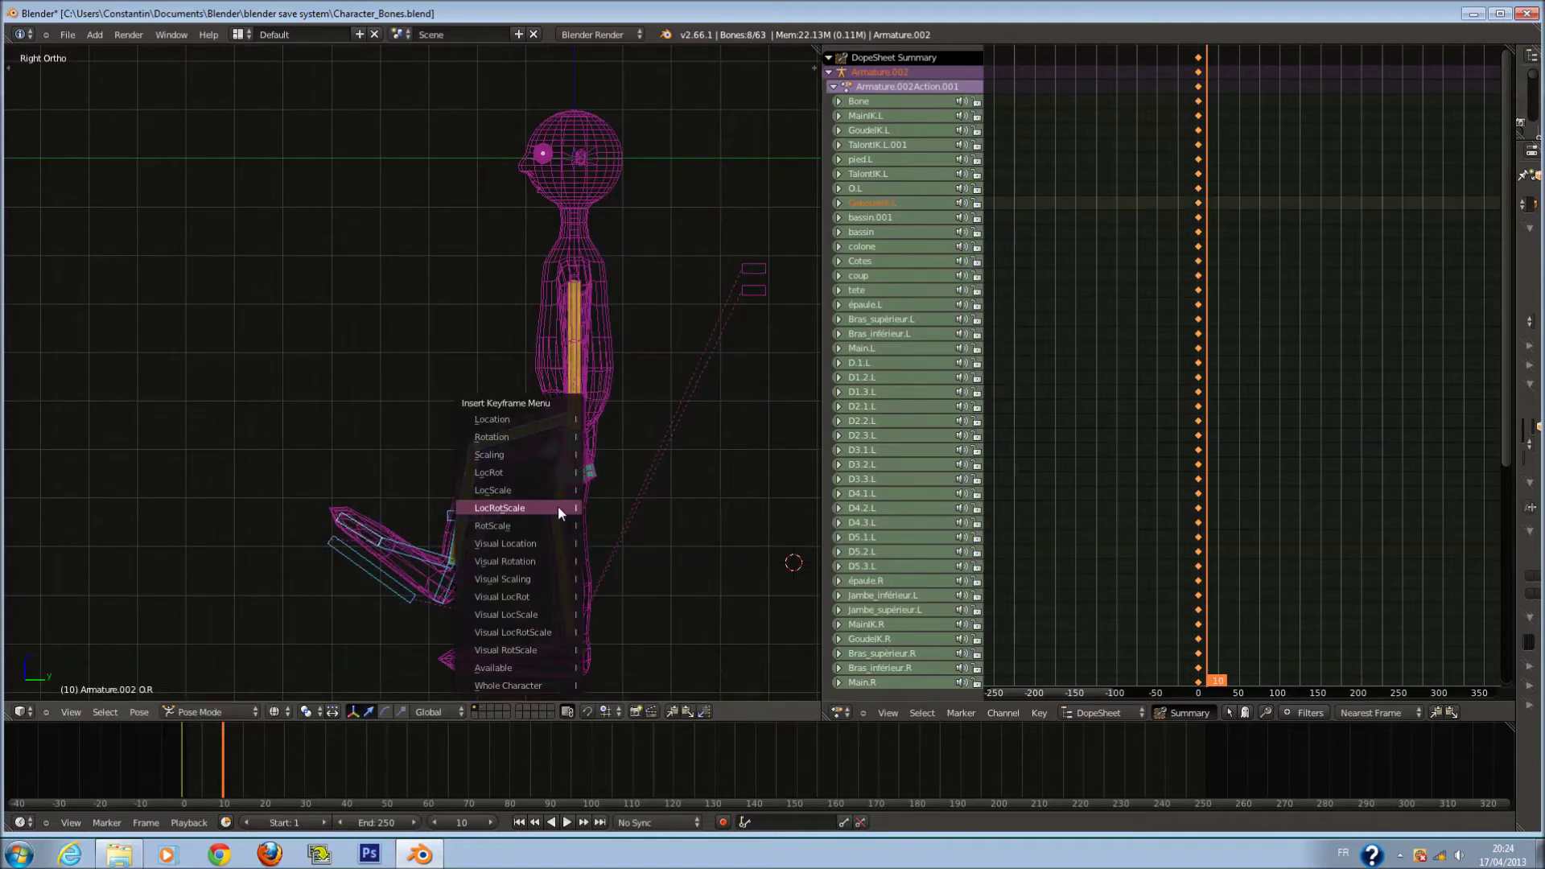
click(537, 436)
click(192, 750)
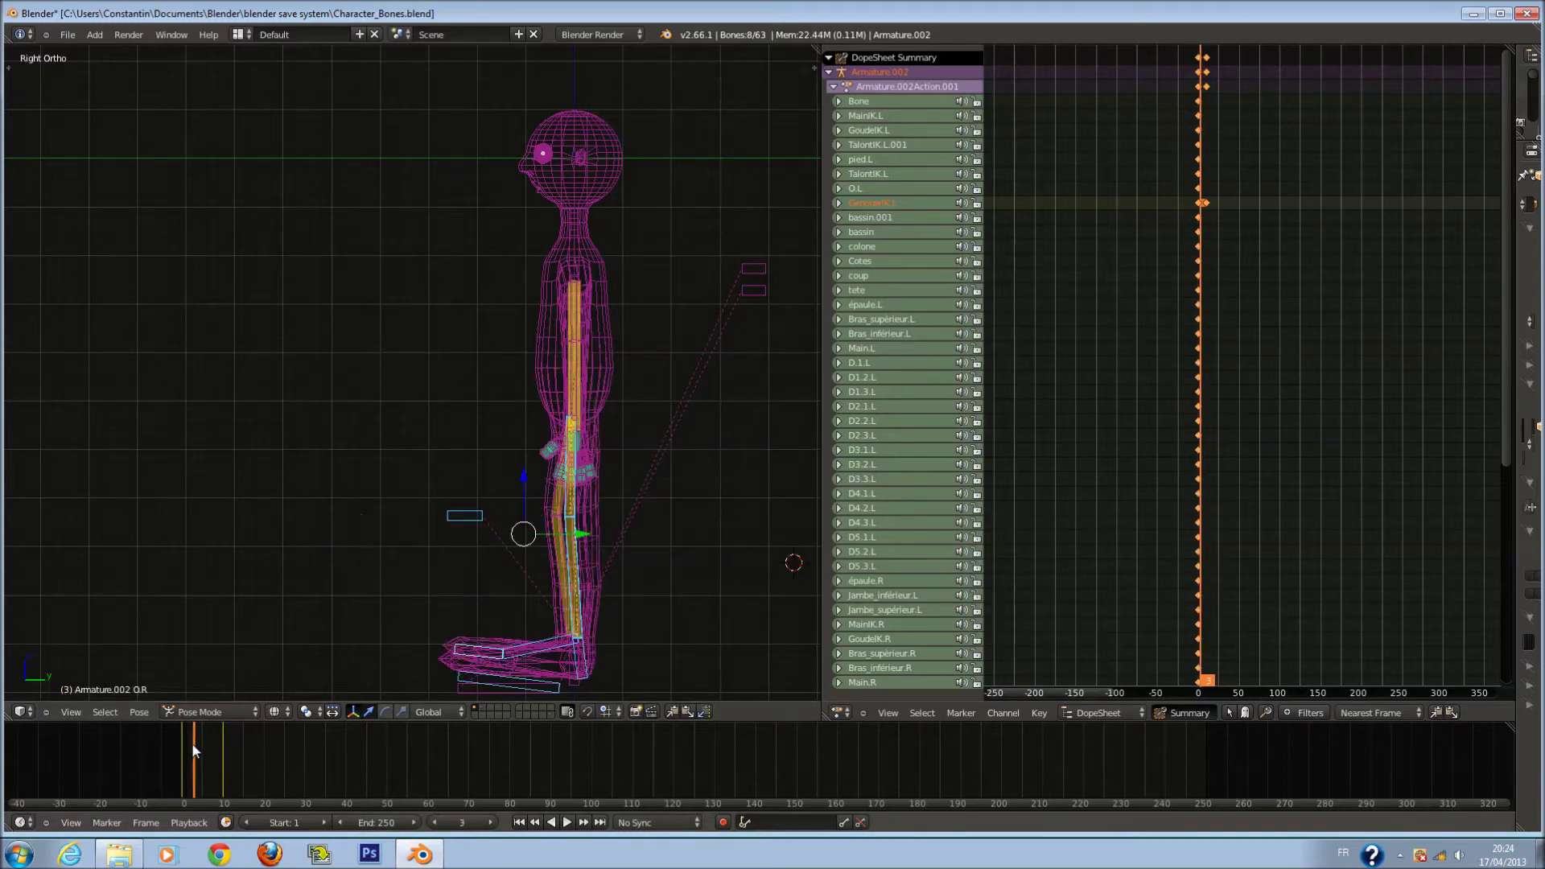
Return to frame 10 and key location and rotation for the leg pose.
drag(192, 750, 284, 744)
key(Down)
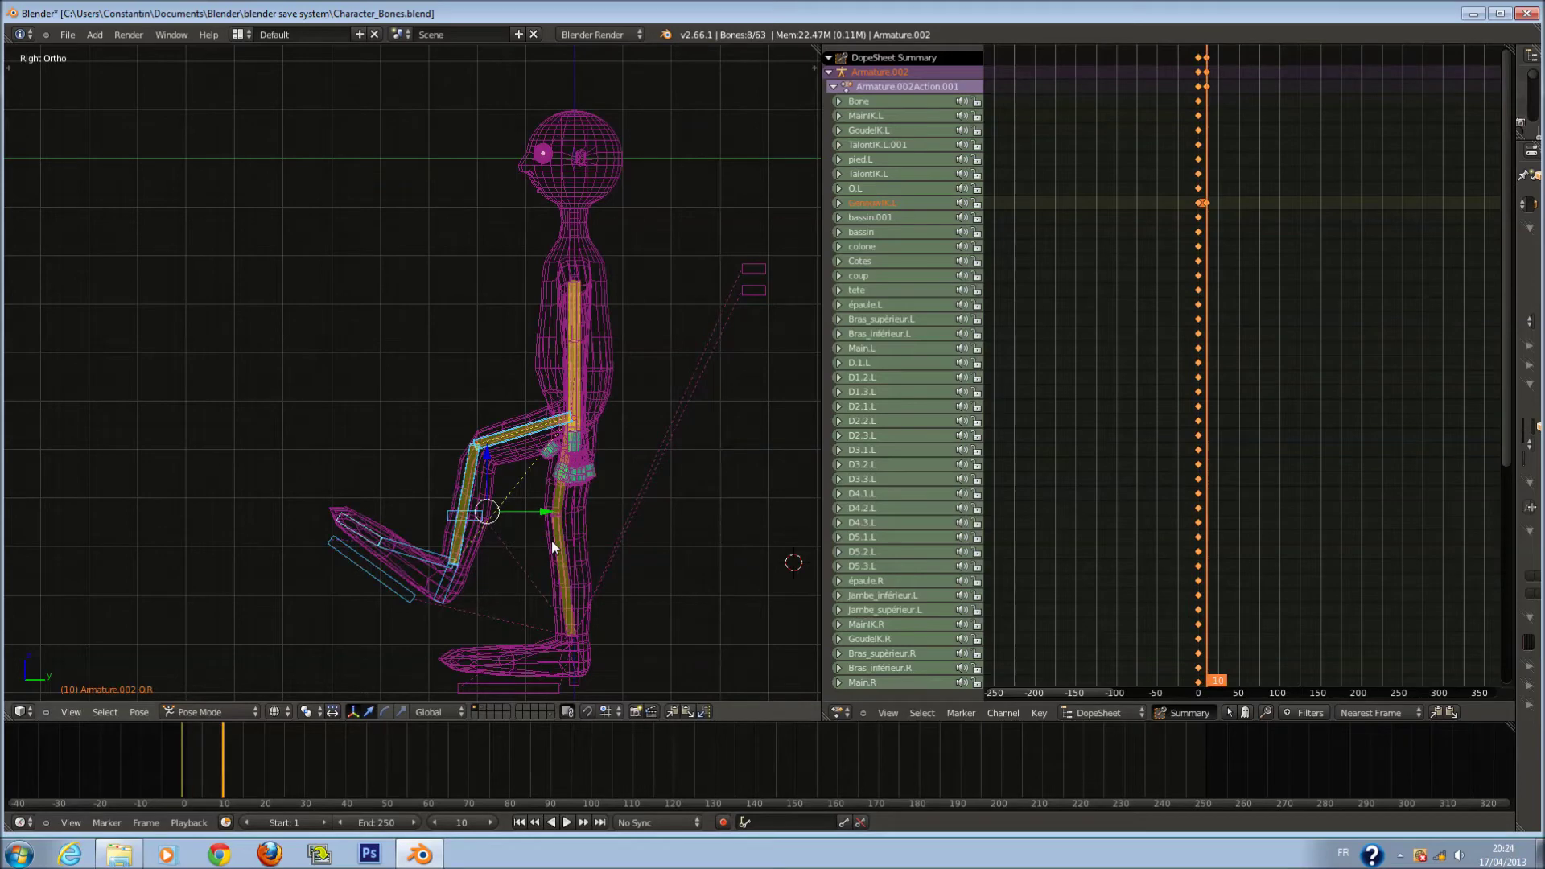
key(i)
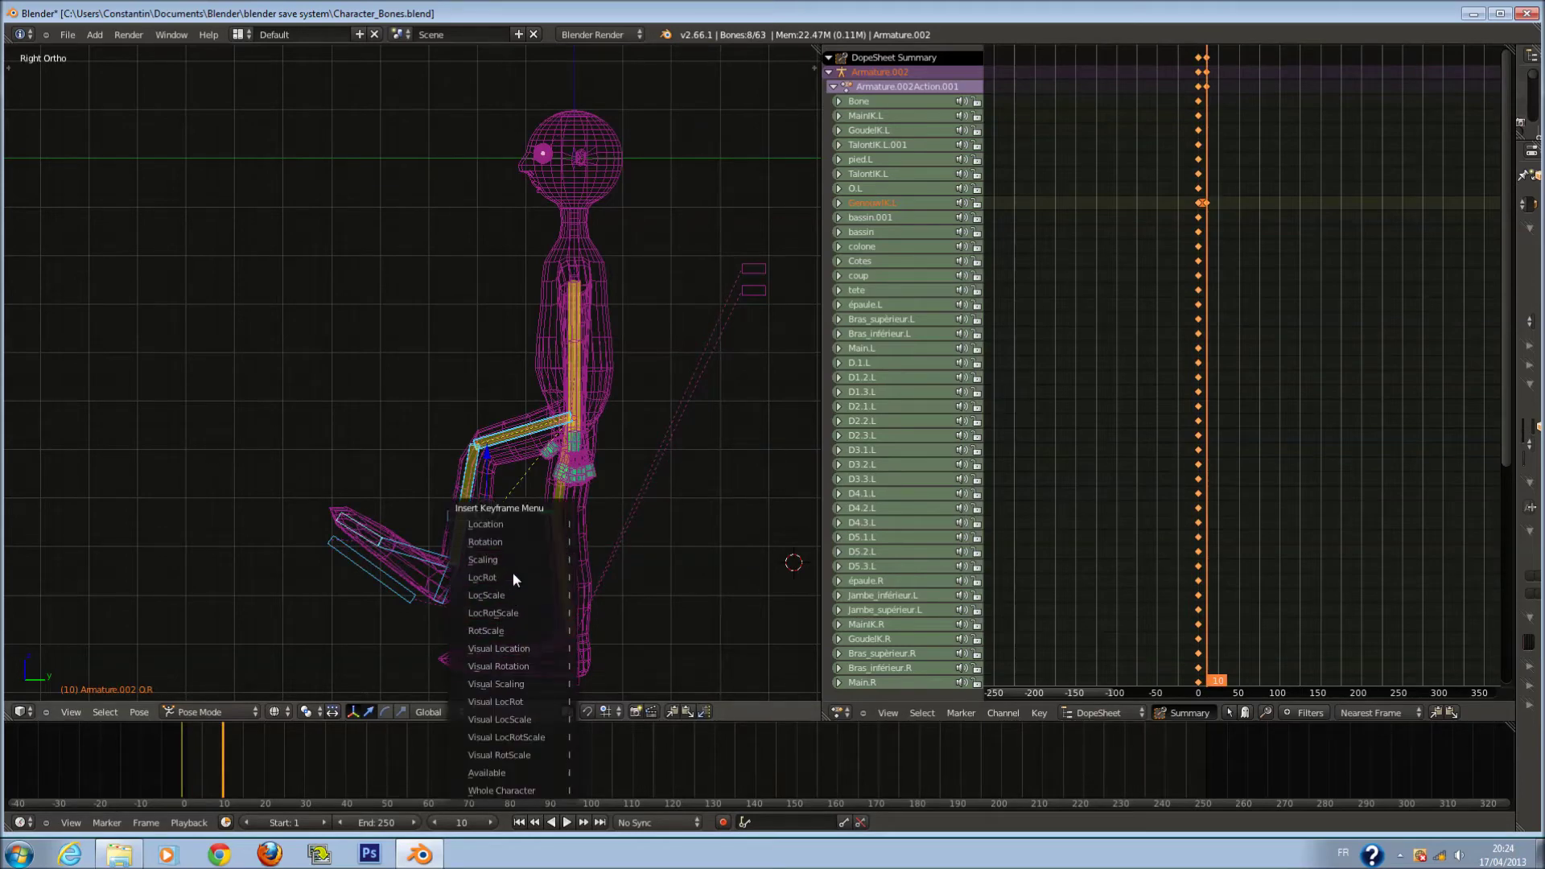
click(516, 578)
Preview the step across frames 0–13, back at frame 10 with the Add menu showing.
mouse_move(218, 760)
mouse_down()
mouse_move(178, 763)
mouse_move(238, 761)
mouse_up()
key(z)
key(z)
scroll(552, 494, down, 2)
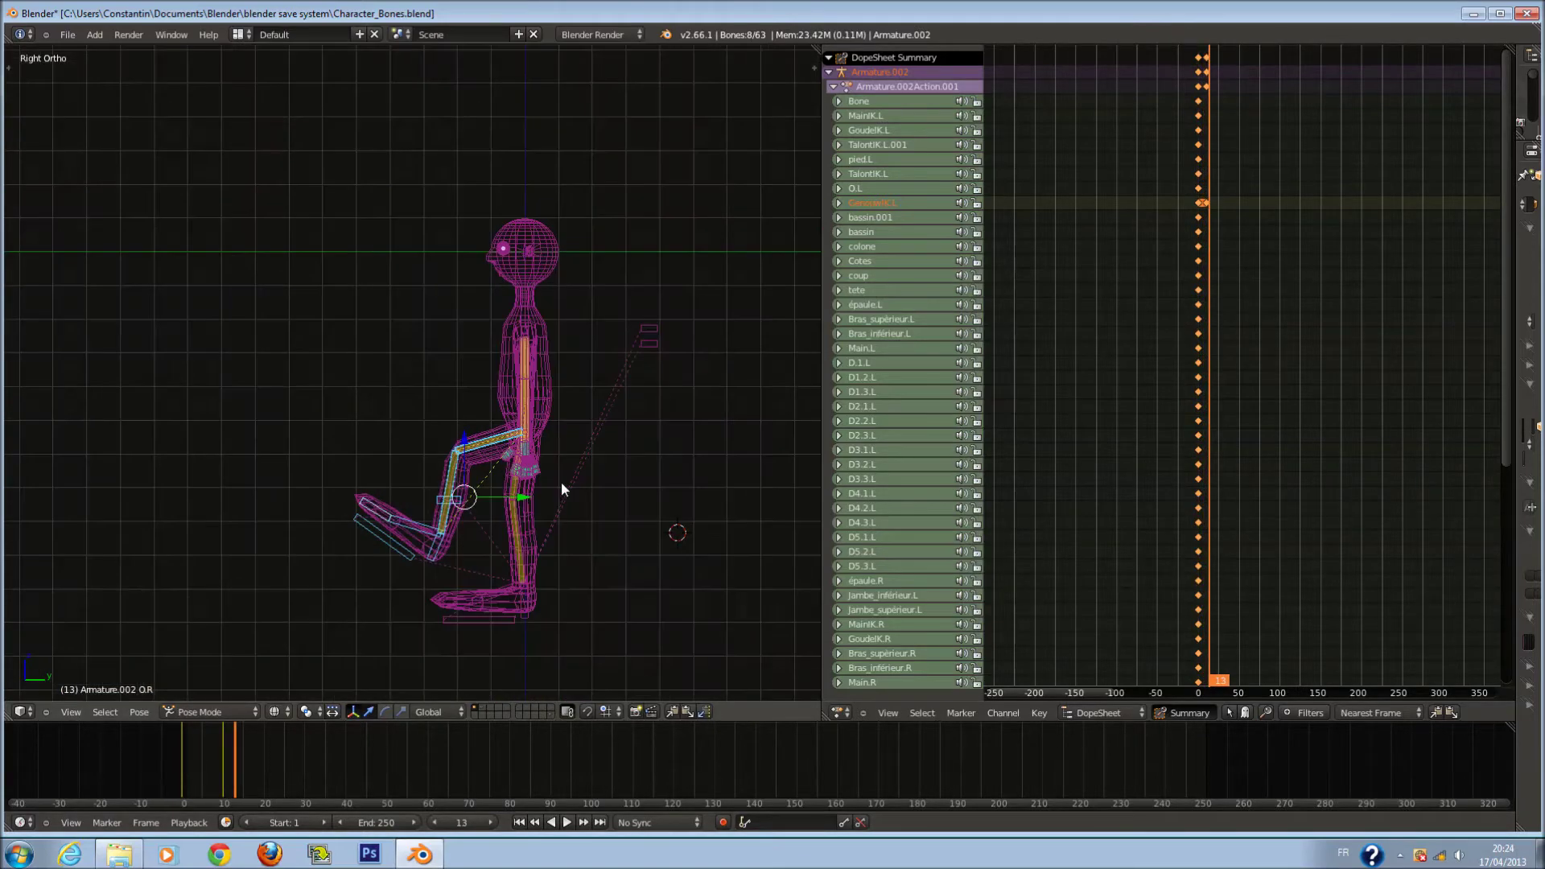
scroll(356, 653, up, 1)
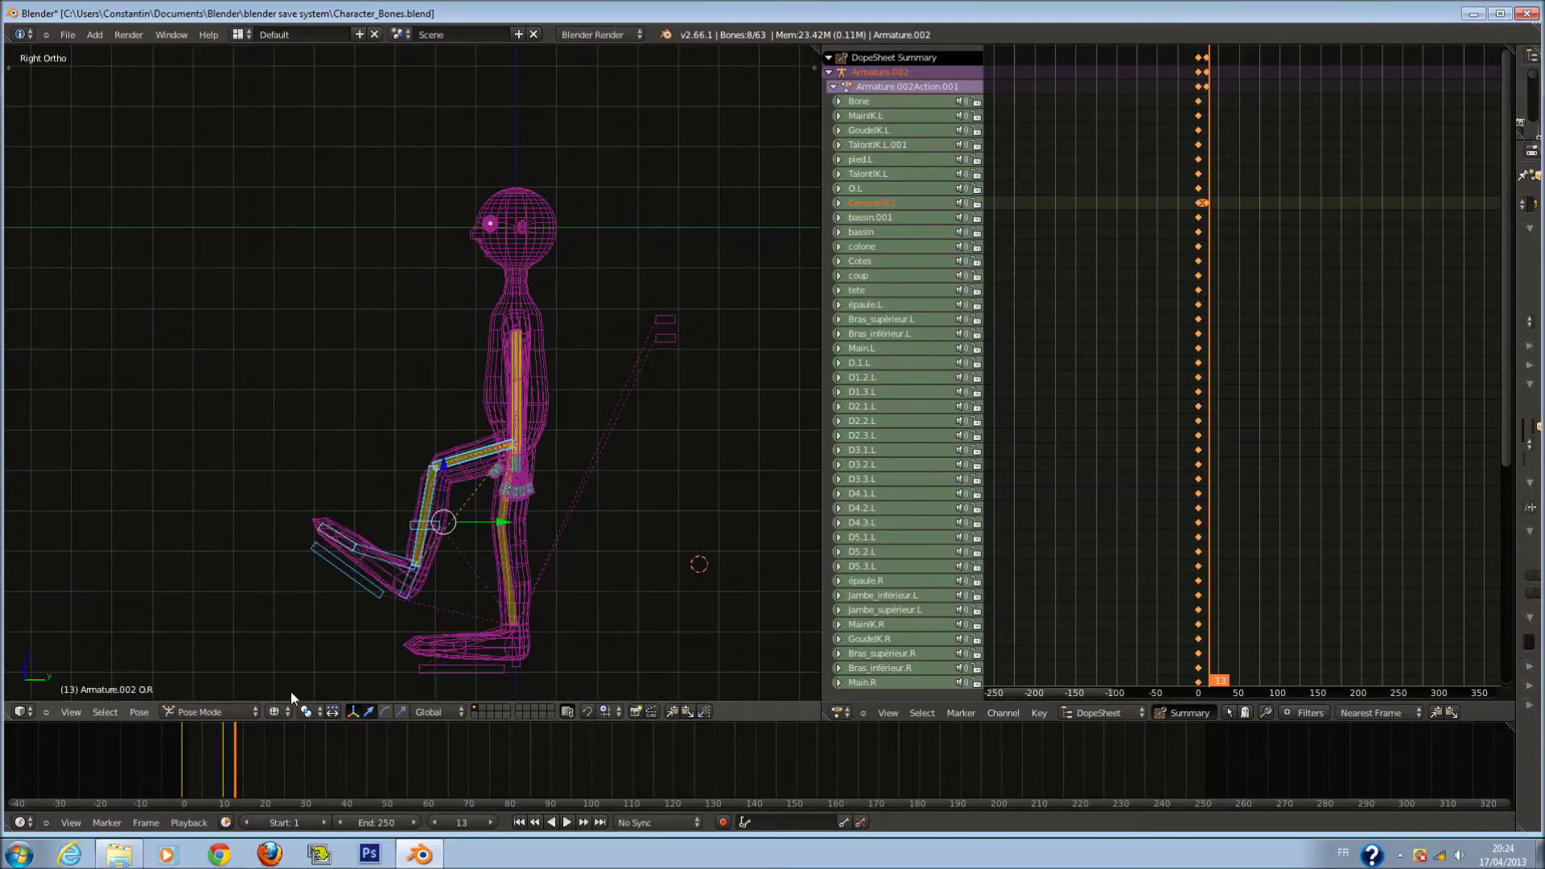
key(Down)
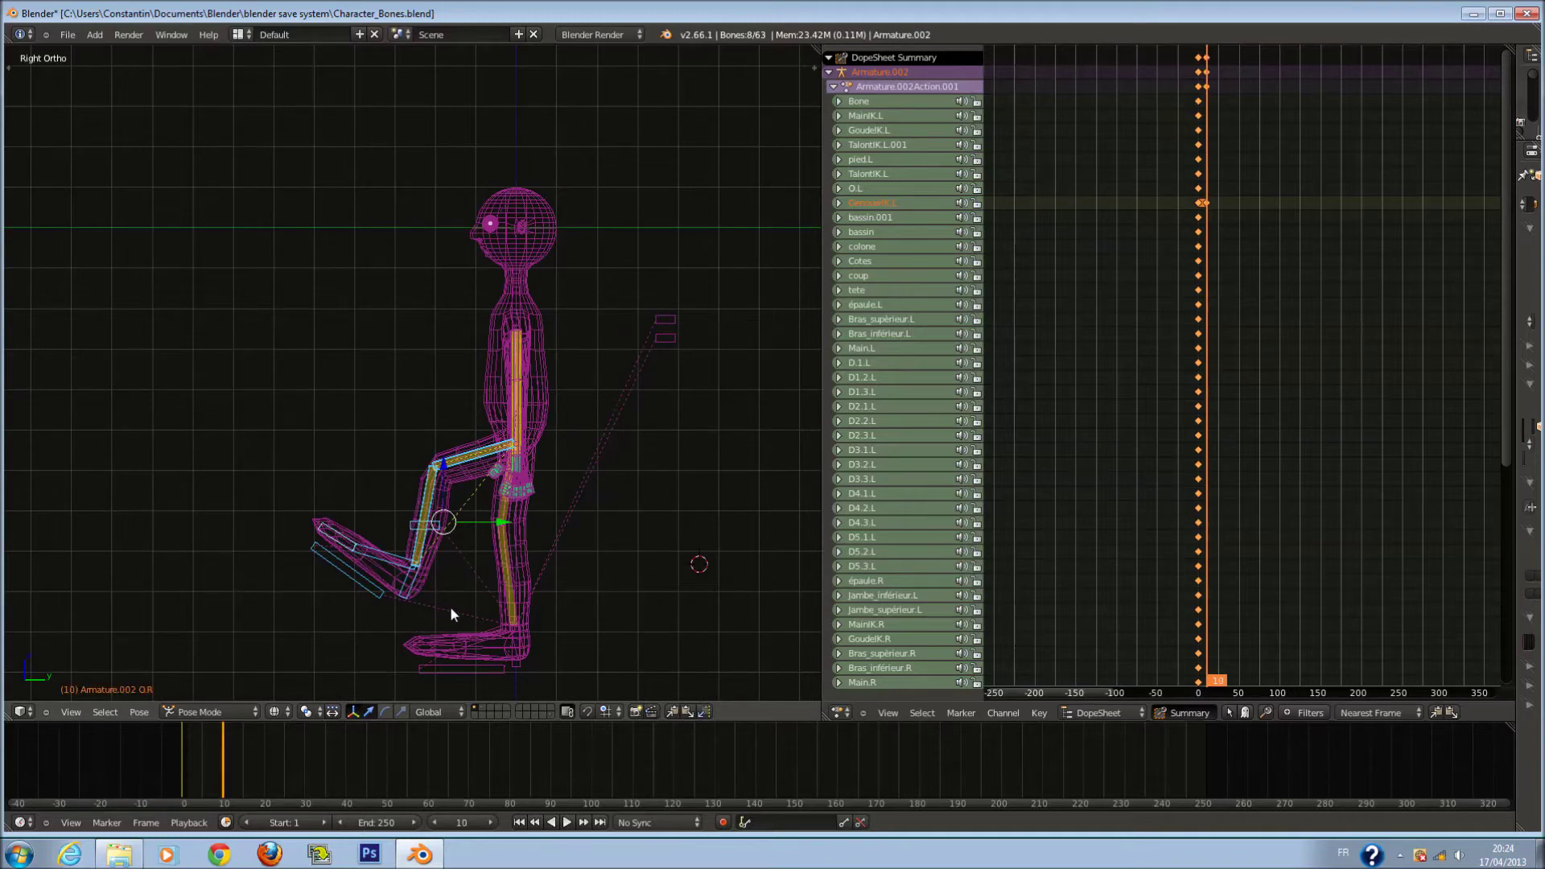
shift+middle_drag(489, 601, 484, 533)
key(shift+a)
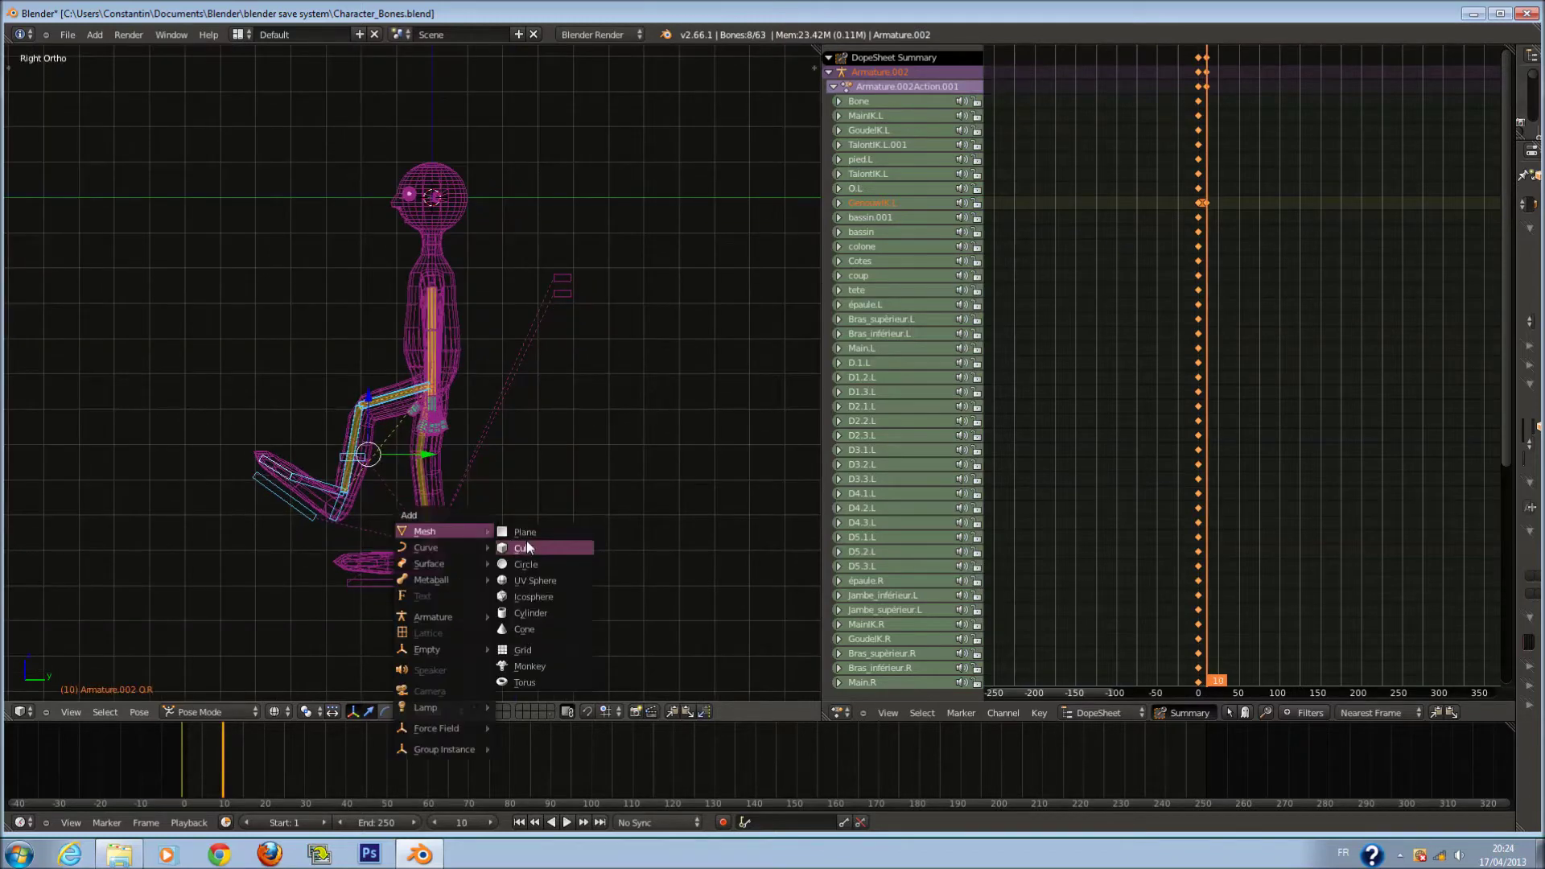
Add a plane mesh and lower it beneath the standing foot.
click(538, 532)
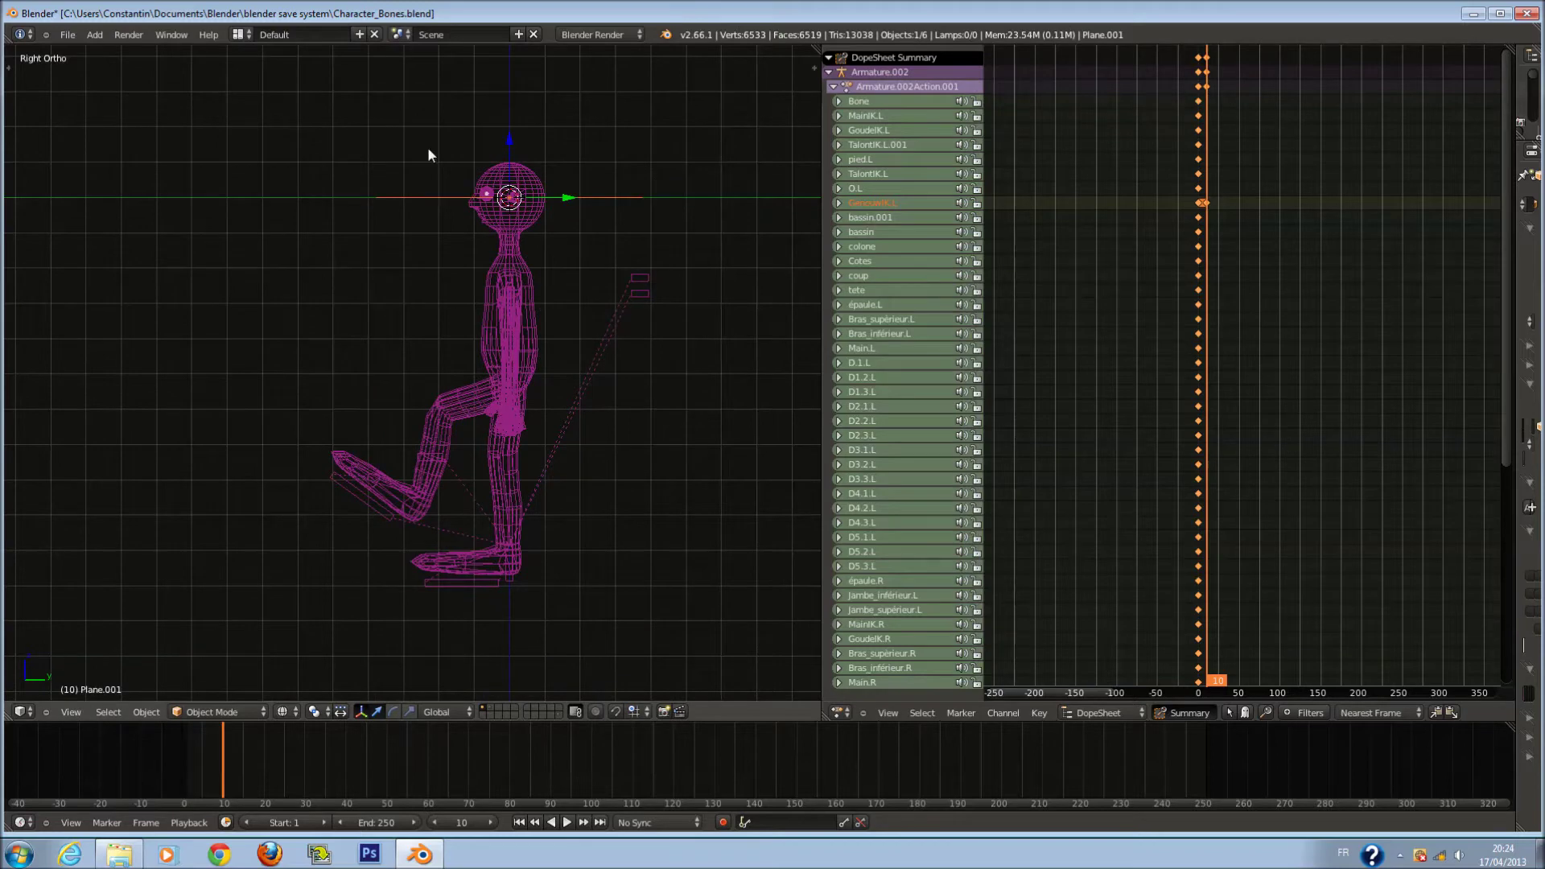
drag(509, 144, 543, 506)
scroll(544, 506, up, 1)
scroll(542, 481, up, 2)
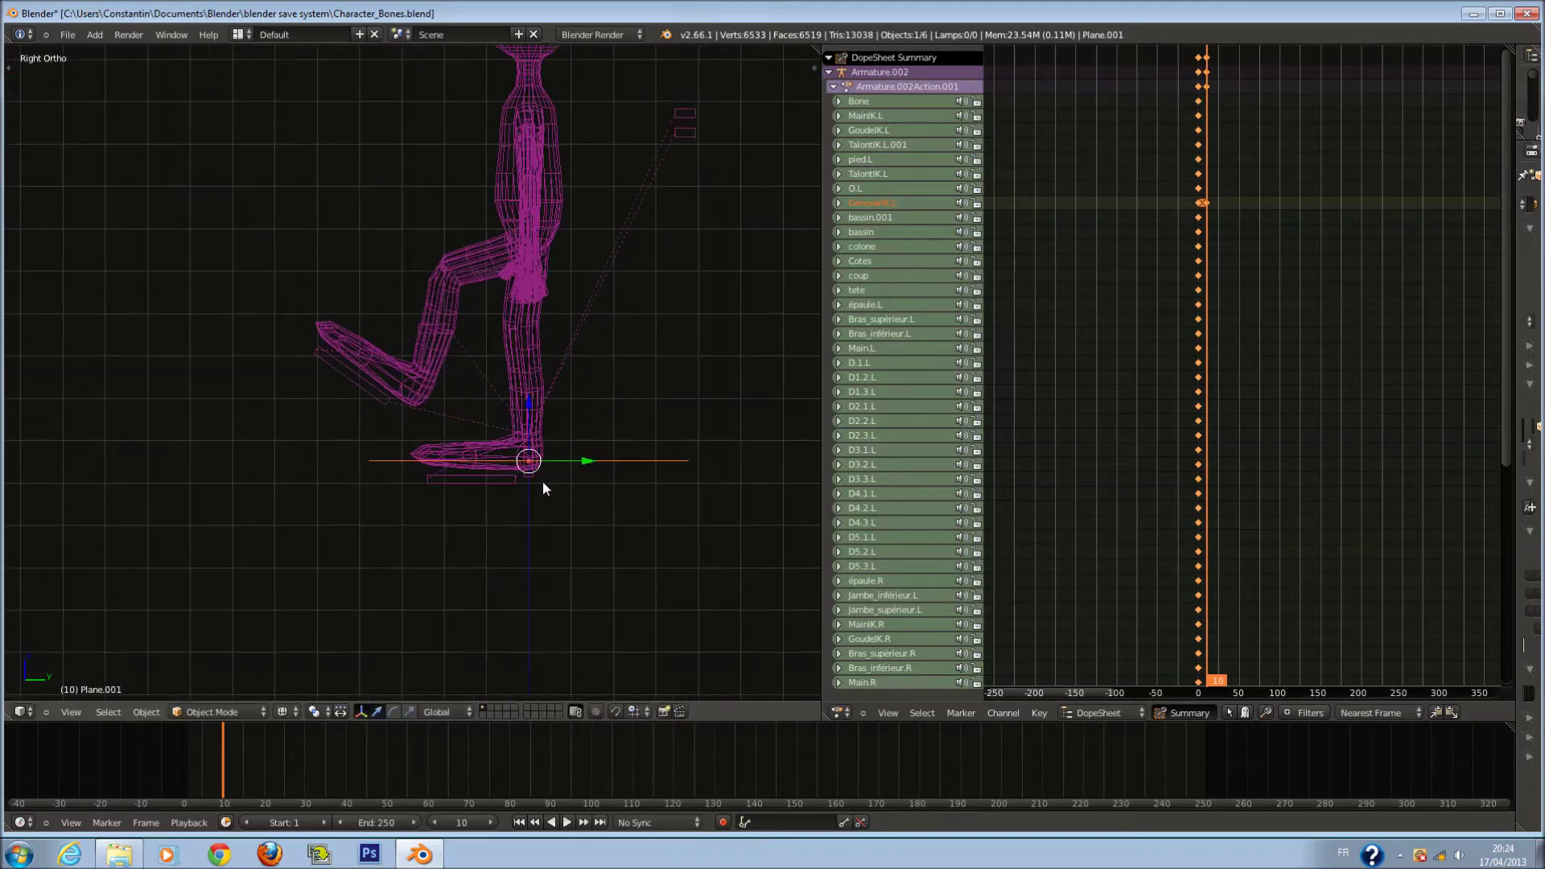
scroll(551, 464, up, 3)
scroll(552, 472, up, 1)
drag(644, 482, 658, 484)
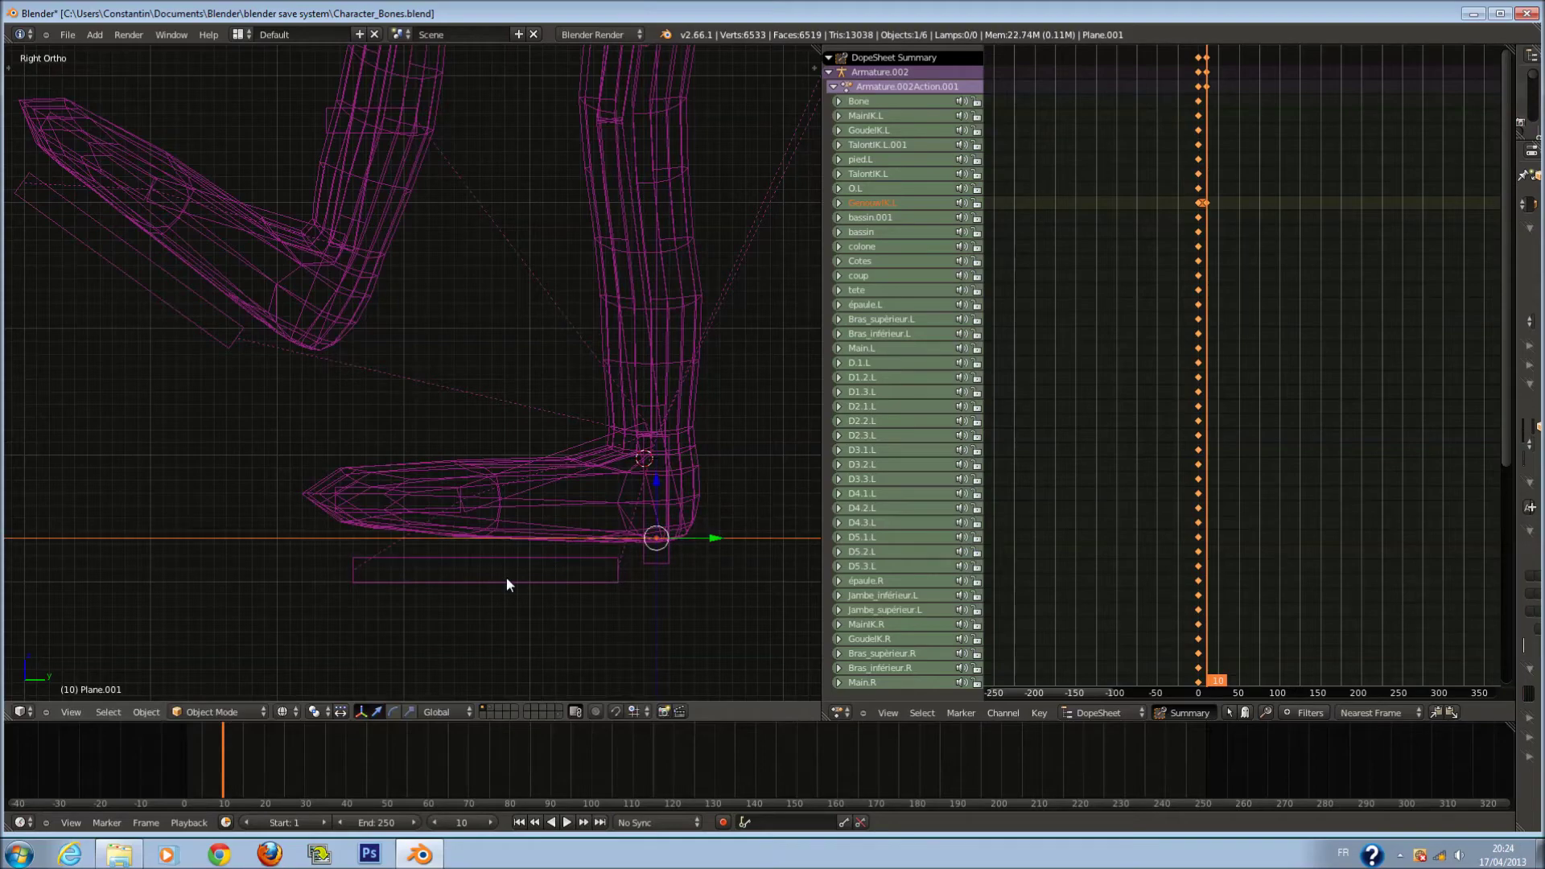
scroll(507, 564, down, 2)
scroll(458, 509, down, 2)
scroll(482, 448, down, 2)
Check the straight-legged start pose at frame 0, then return to frame 10.
key(a)
drag(227, 747, 179, 752)
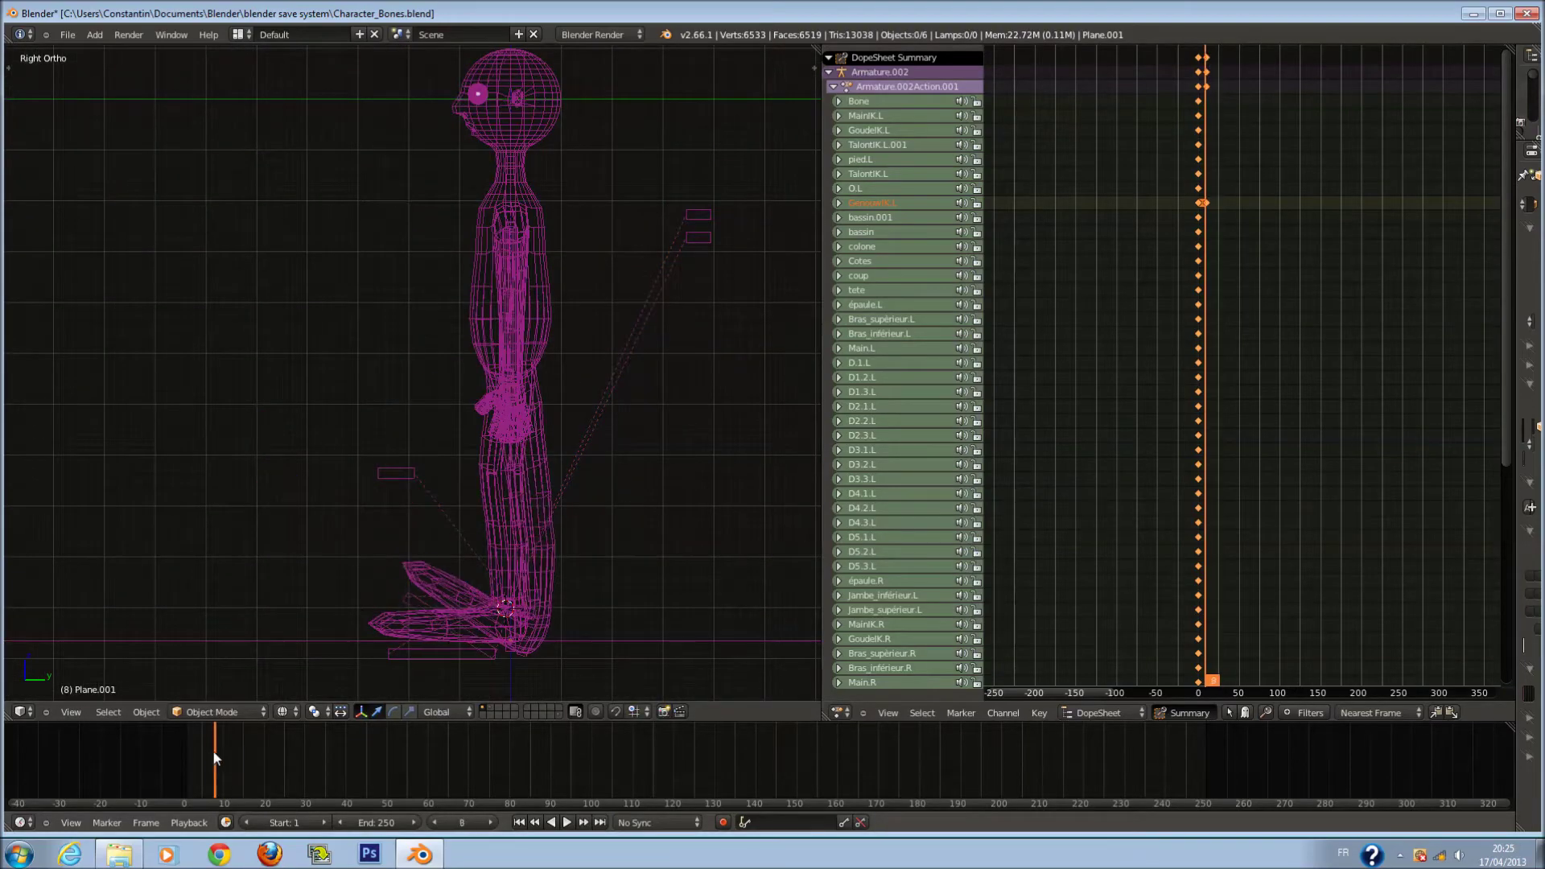
click(223, 749)
Reselect the rig and key LocRot for the raised leg's bones at frame 10.
key(a)
key(a)
right_click(339, 641)
key(a)
key(a)
right_click(318, 530)
key(c)
click(338, 455)
key(i)
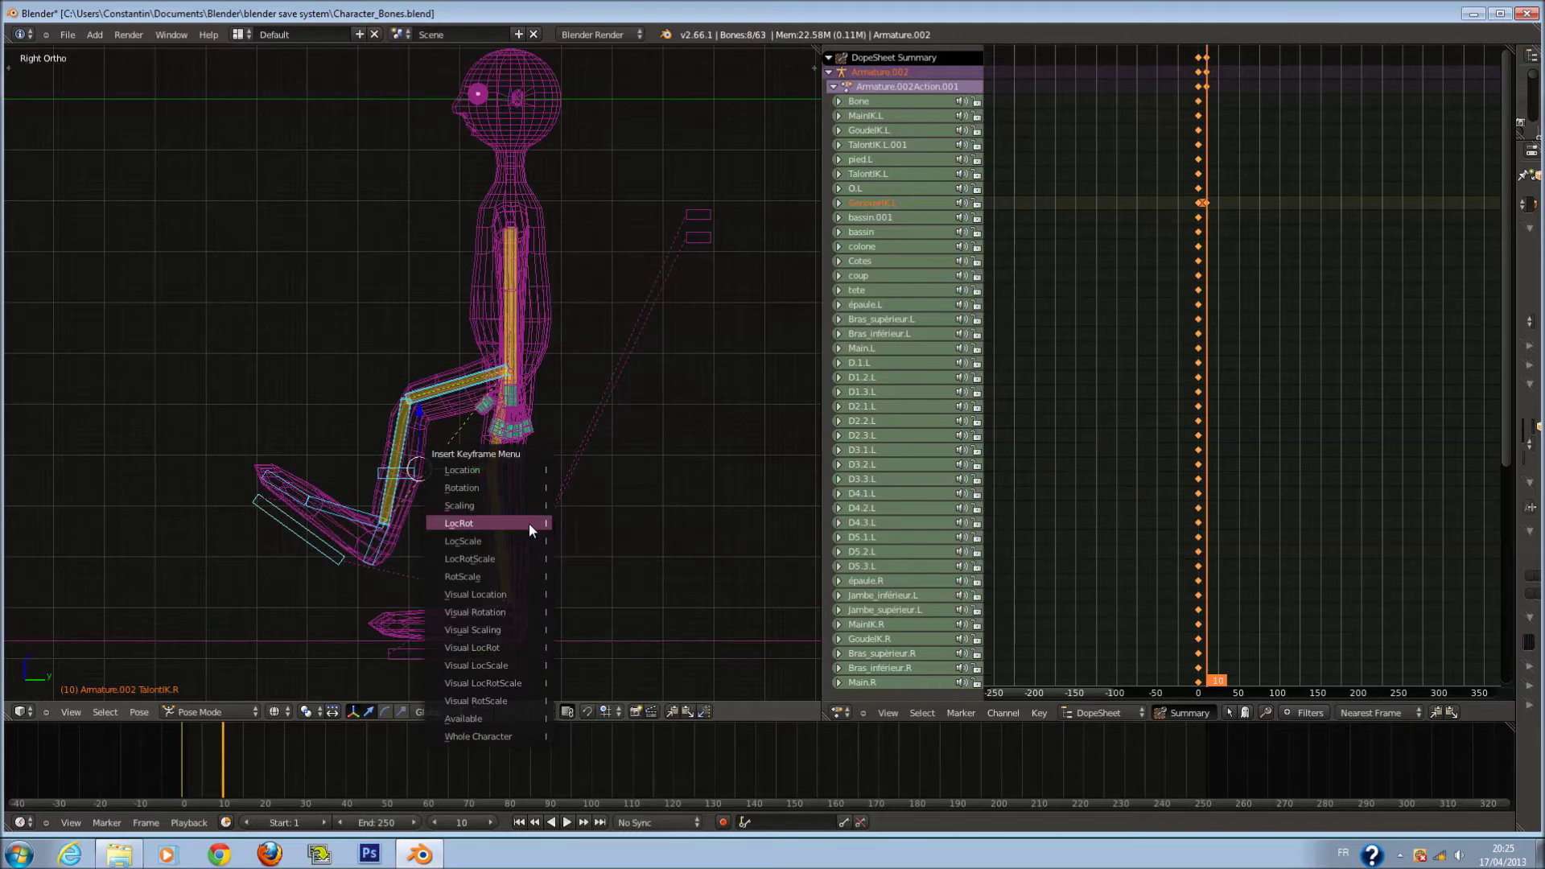
click(529, 523)
mouse_move(226, 736)
mouse_down()
mouse_move(194, 748)
mouse_move(262, 753)
mouse_up()
At frame 20, move the leg, torso and head bones back and down, foot planted.
key(a)
key(a)
key(a)
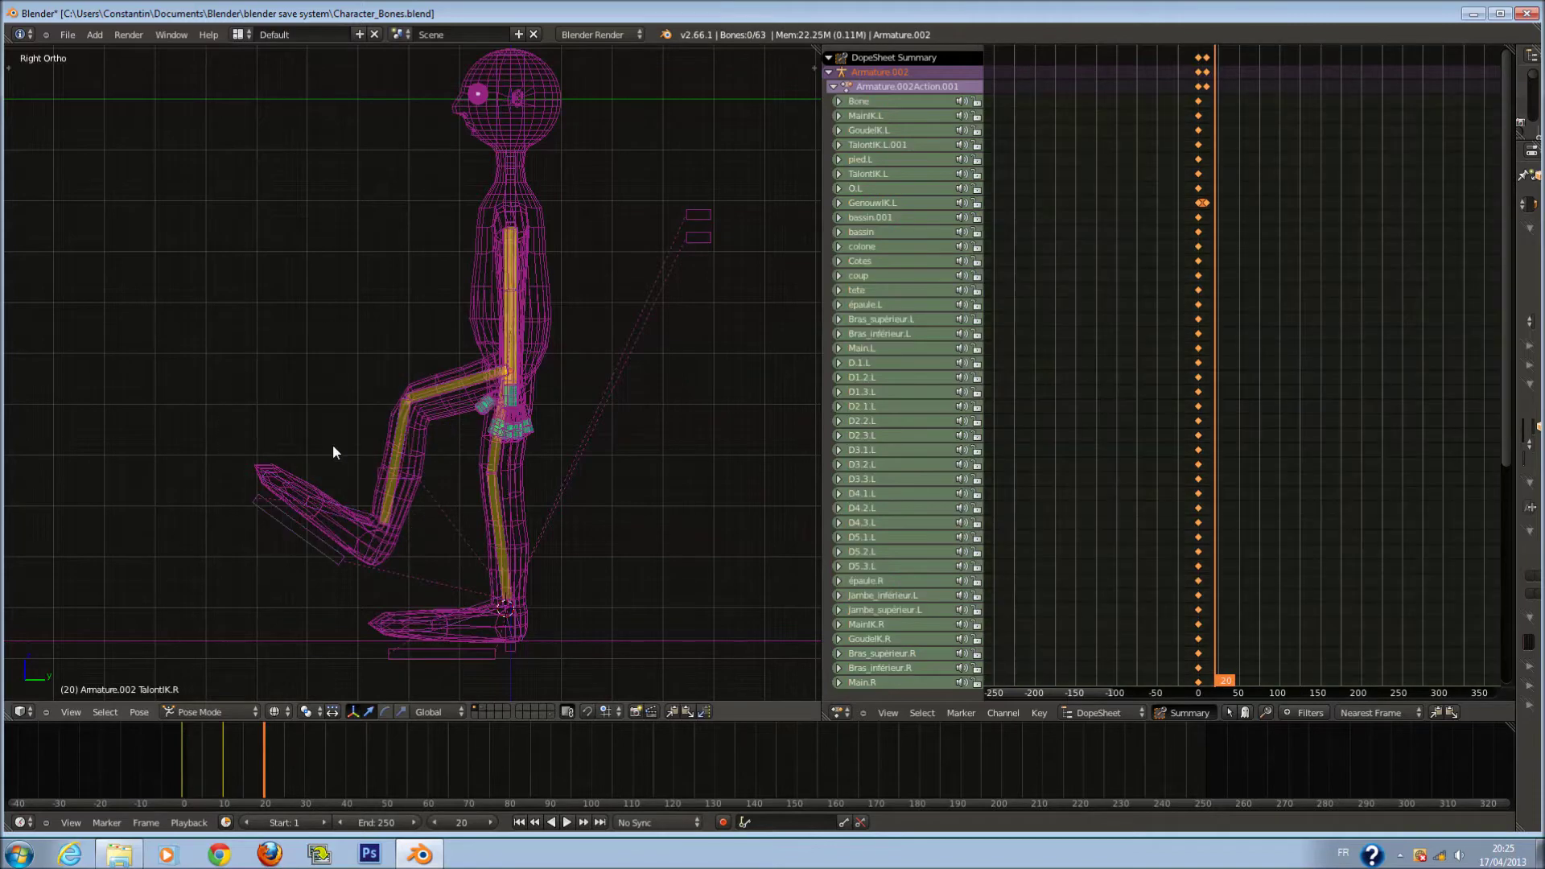
key(c)
mouse_move(357, 453)
mouse_down()
mouse_move(615, 269)
mouse_move(567, 217)
mouse_up()
key(Escape)
drag(570, 388, 453, 387)
drag(380, 335, 393, 370)
key(alt+r)
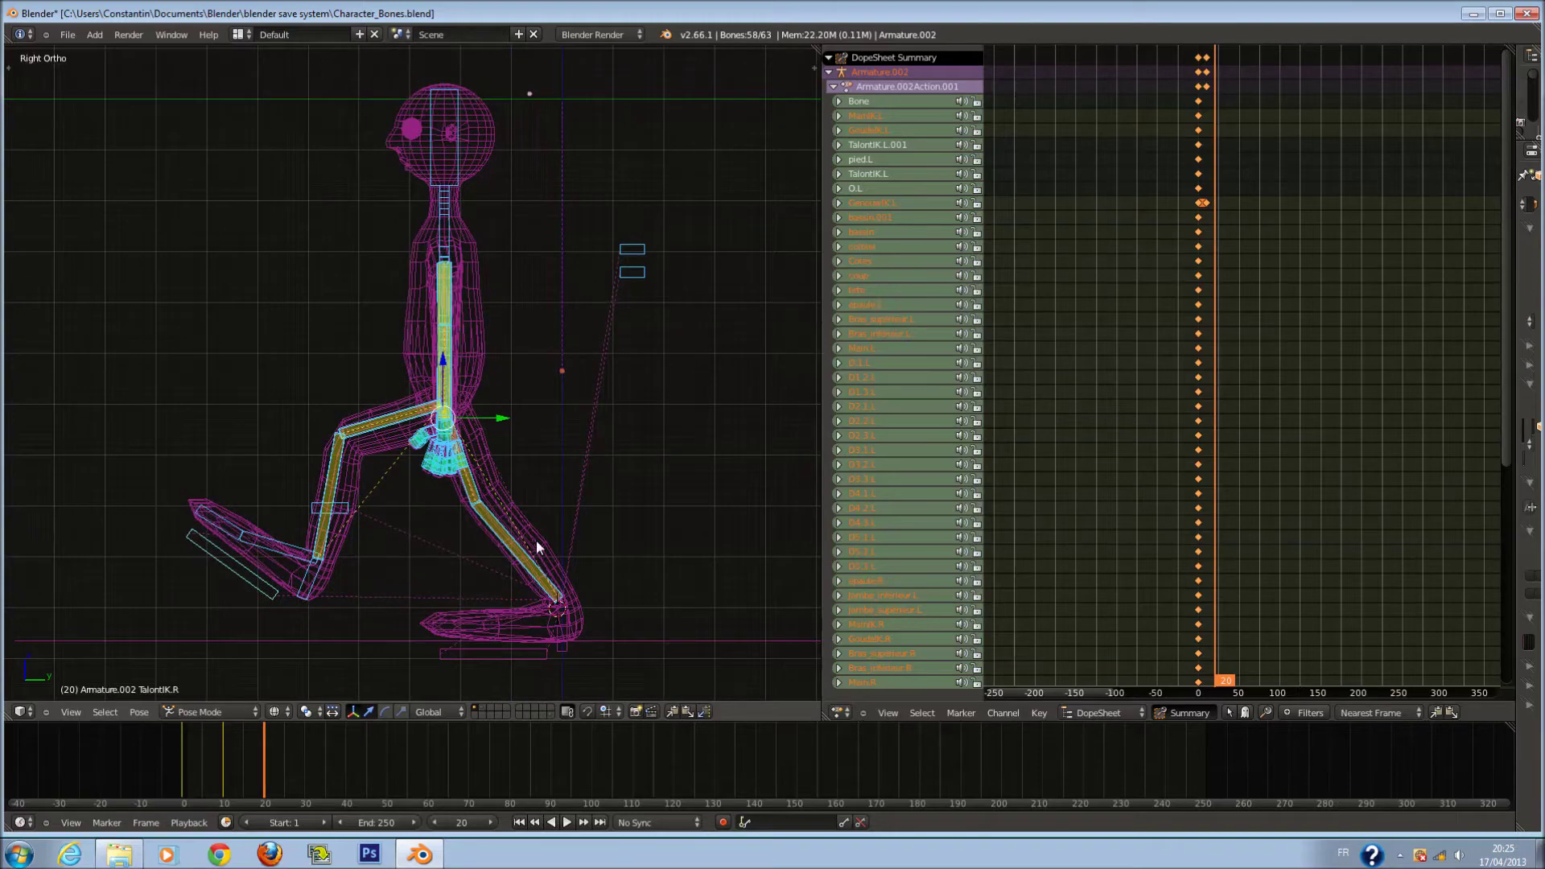
key(KP_1)
Select both arms' bones and try rotating them about Z, cancelling the attempt.
key(a)
scroll(477, 385, up, 1)
key(c)
drag(549, 286, 602, 515)
drag(394, 294, 350, 500)
right_click(350, 500)
middle_drag(351, 499, 565, 335)
key(z)
key(r)
key(z)
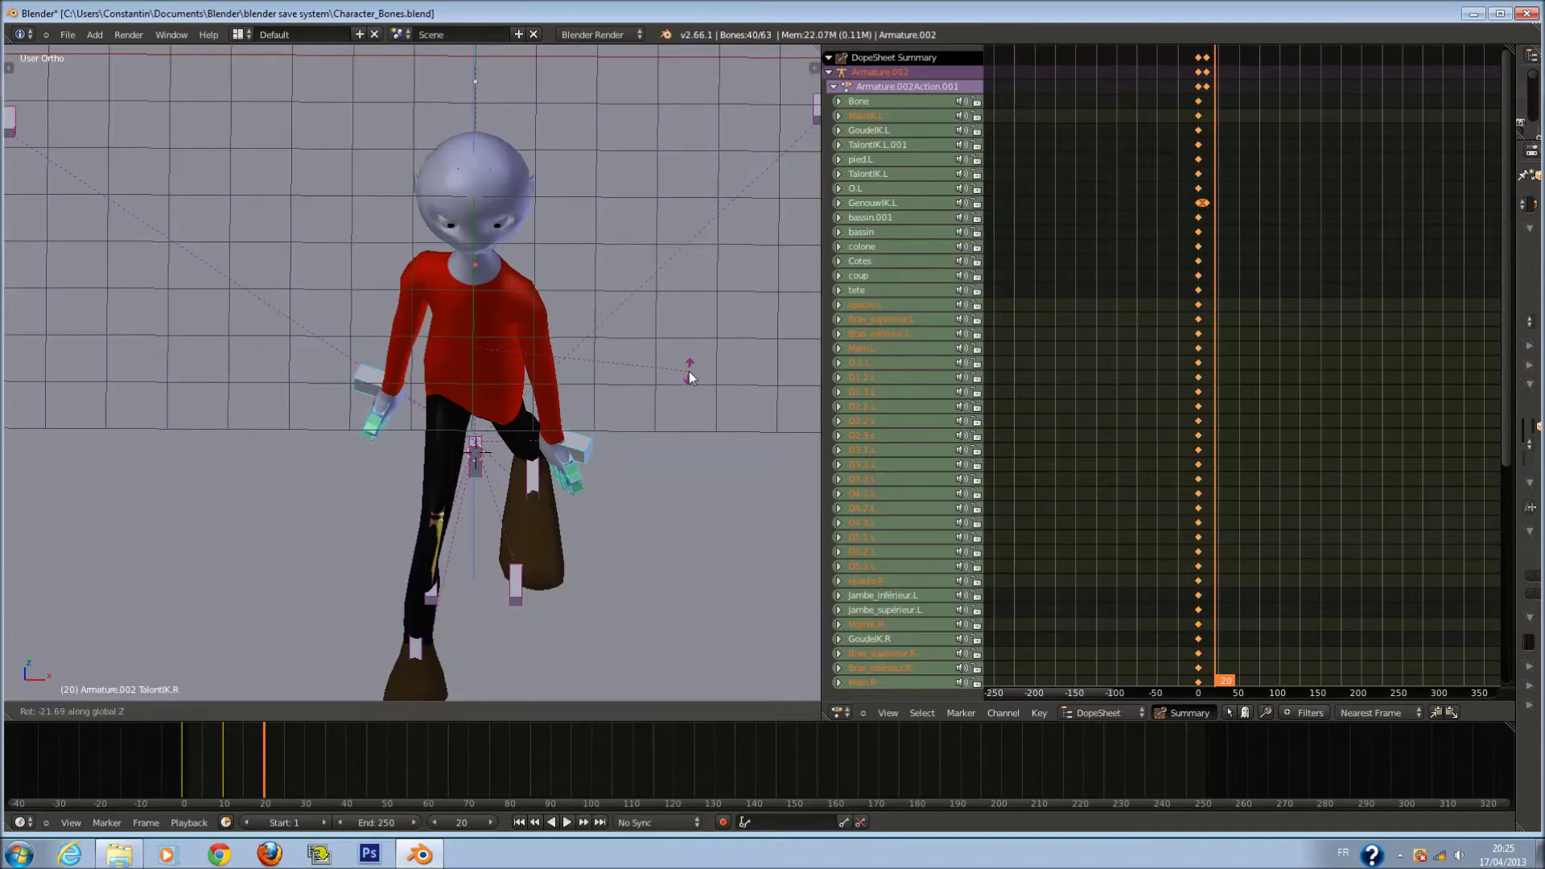
right_click(689, 371)
Retry the arm rotation from above, then select MainIK.L in the right side view.
mouse_move(689, 371)
middle_down()
mouse_move(554, 432)
mouse_move(379, 419)
mouse_move(273, 430)
mouse_move(300, 434)
middle_up()
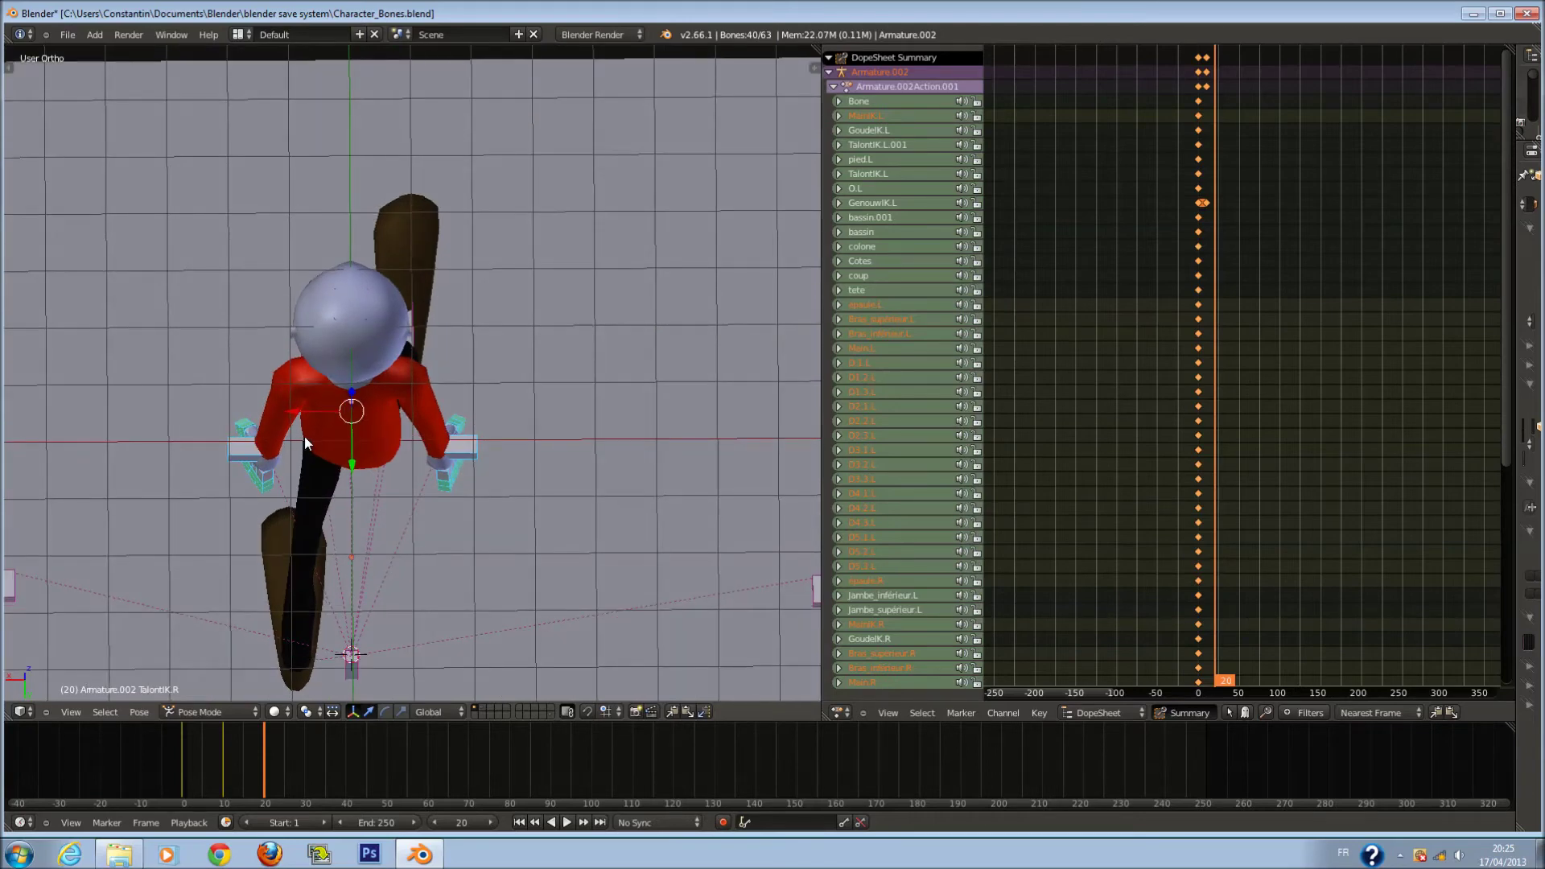
key(r)
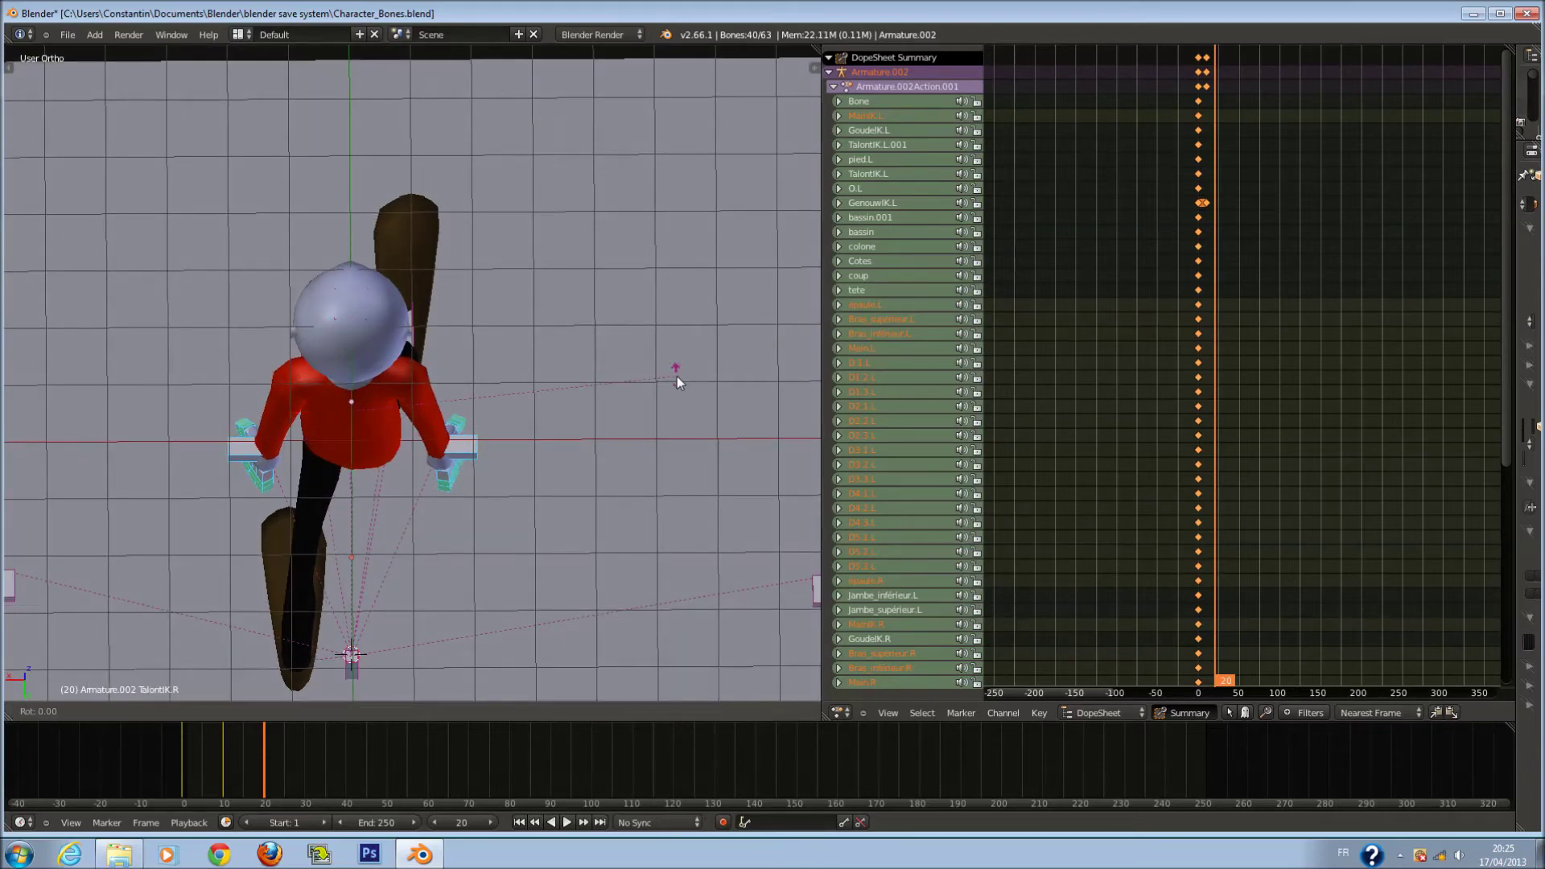
key(z)
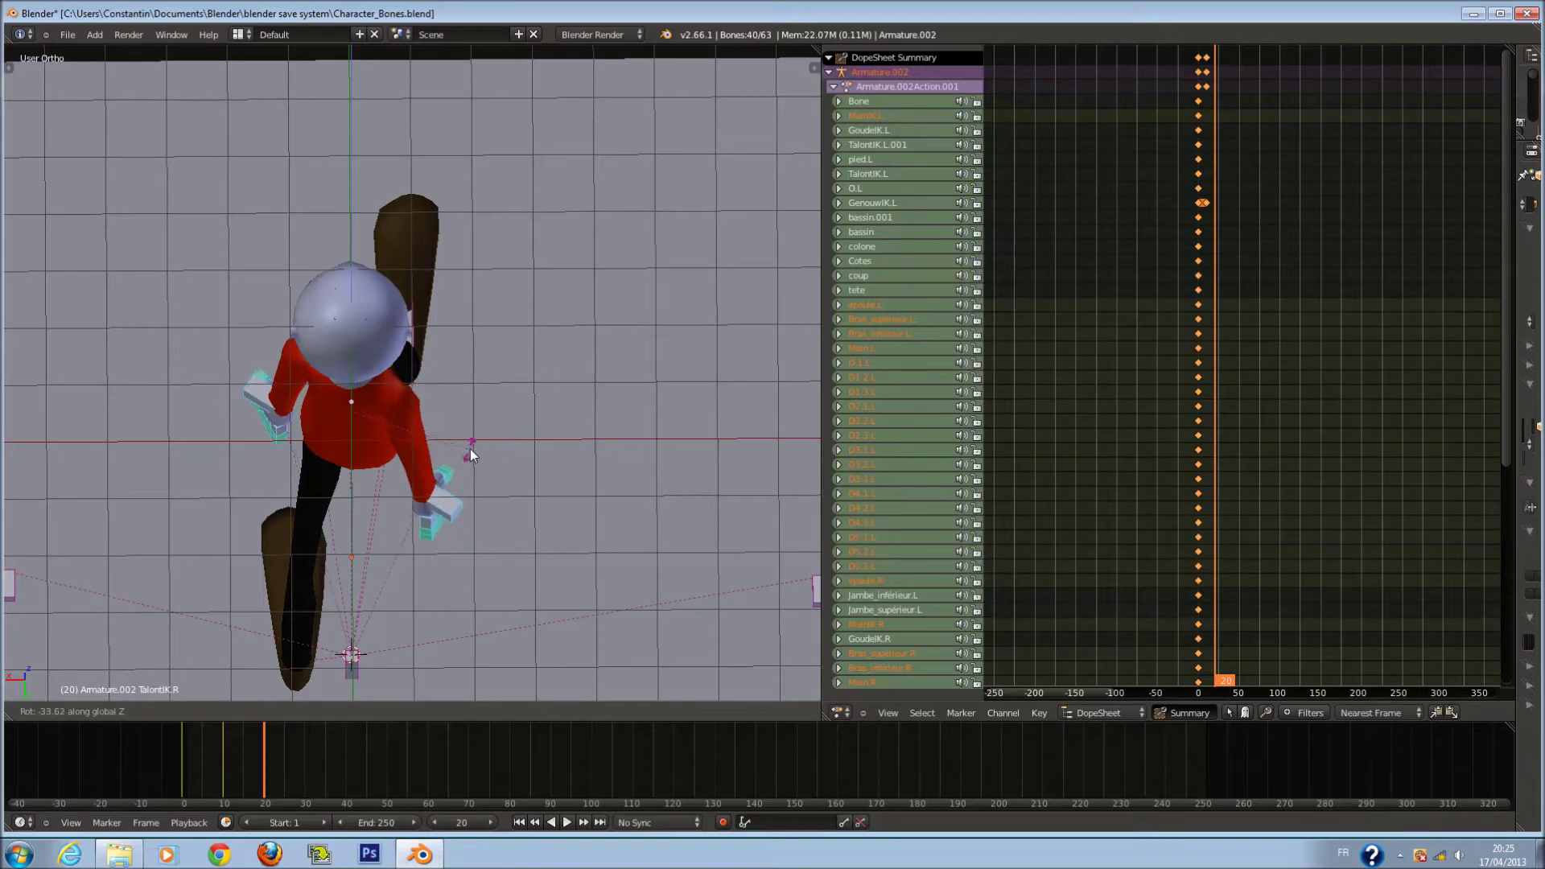
right_click(475, 438)
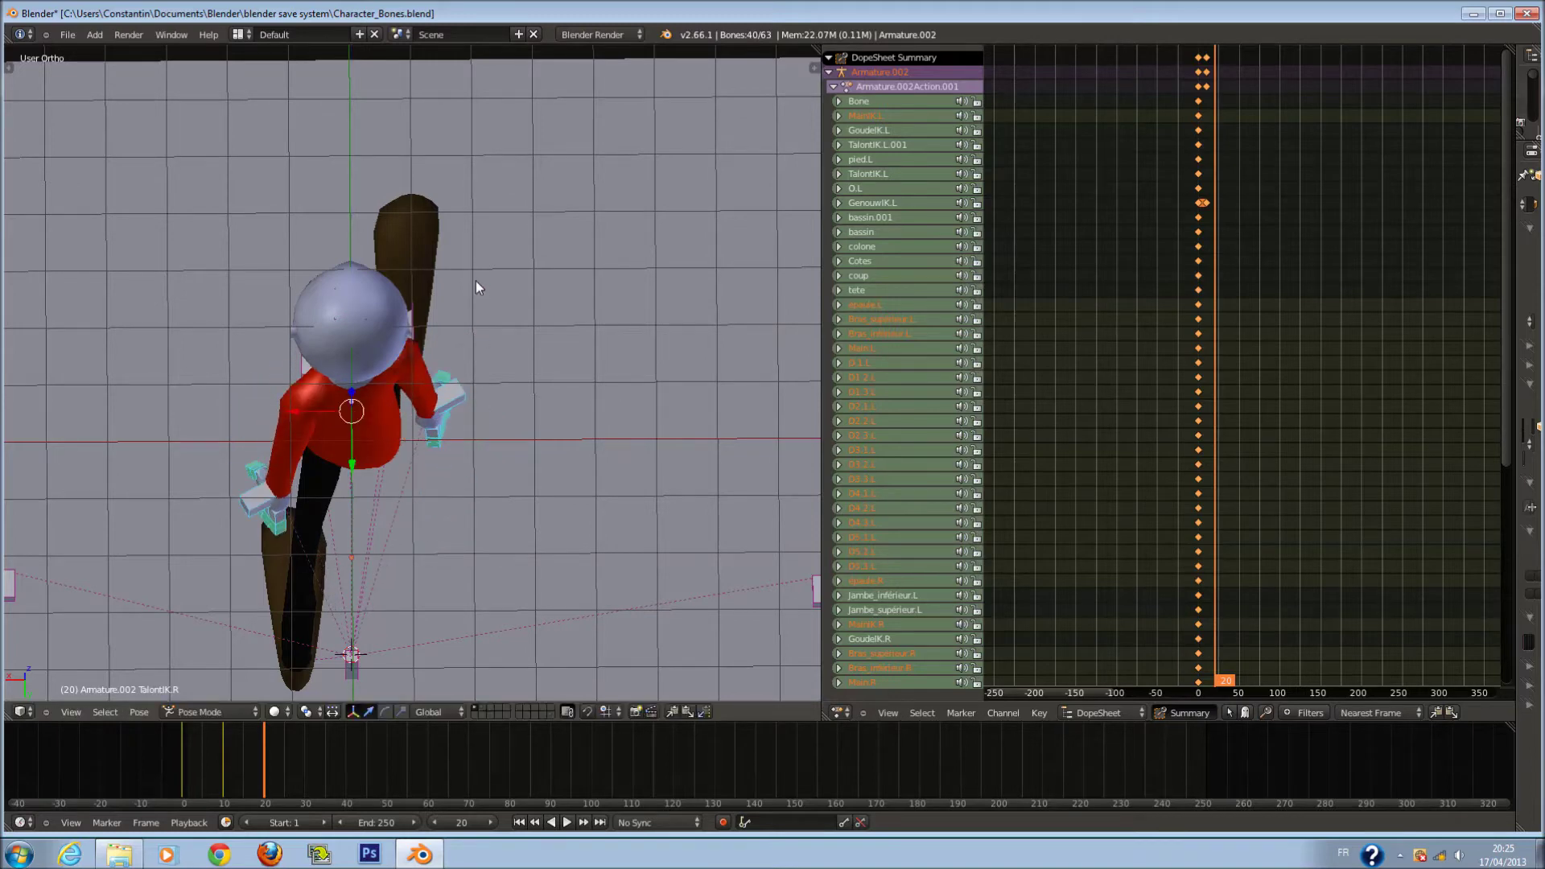
key(KP_1)
key(KP_3)
right_click(501, 486)
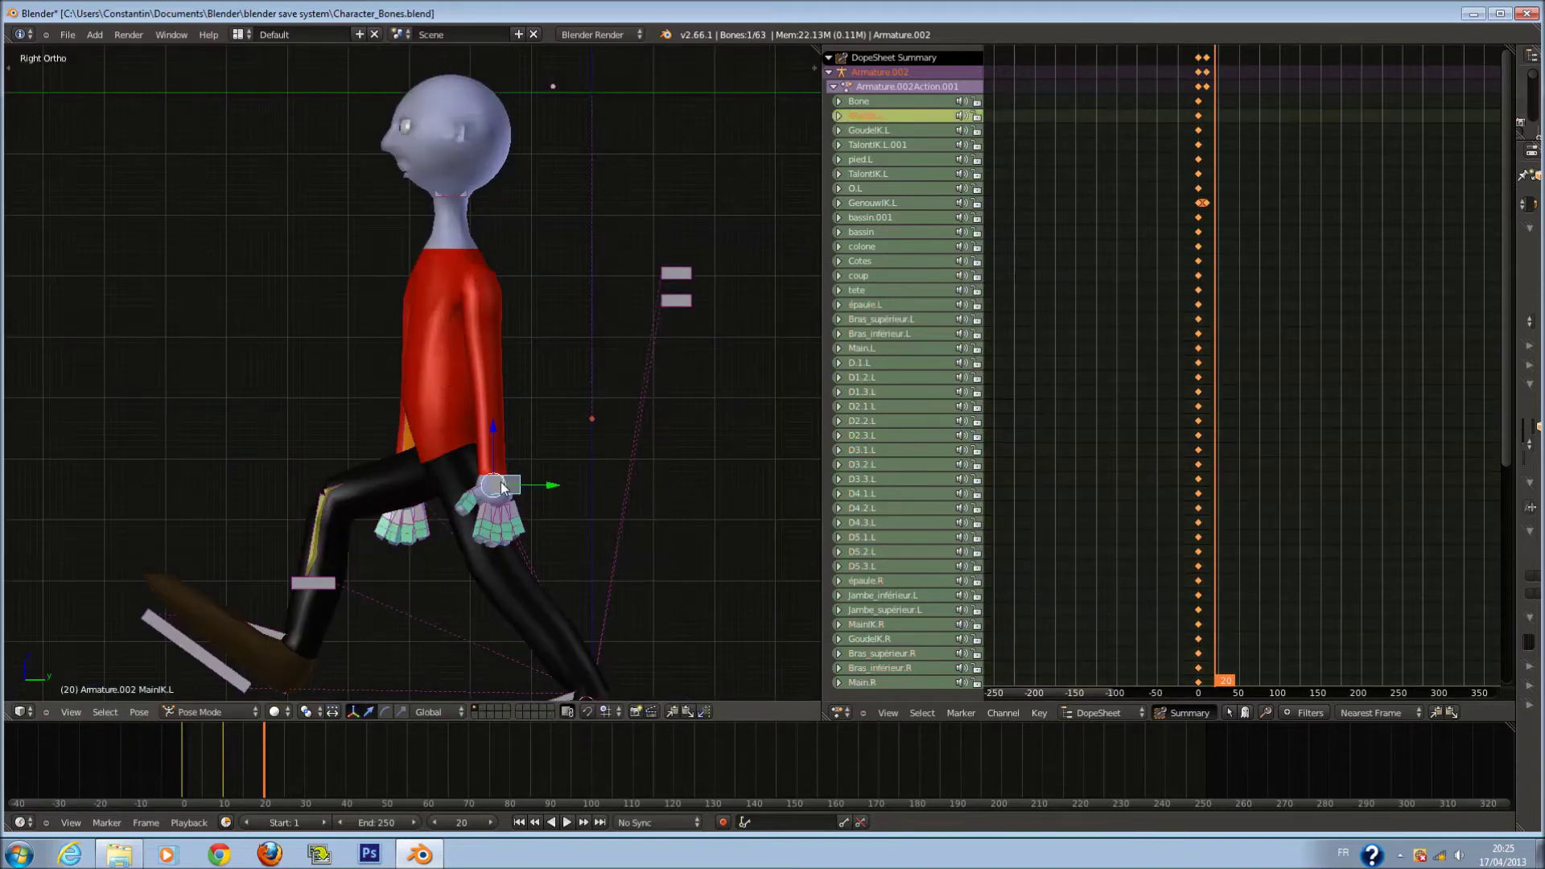
Try repositioning the MainIK.L hand higher and forward, then undo the move.
key(g)
click(586, 389)
middle_drag(589, 385, 714, 460)
click(666, 427)
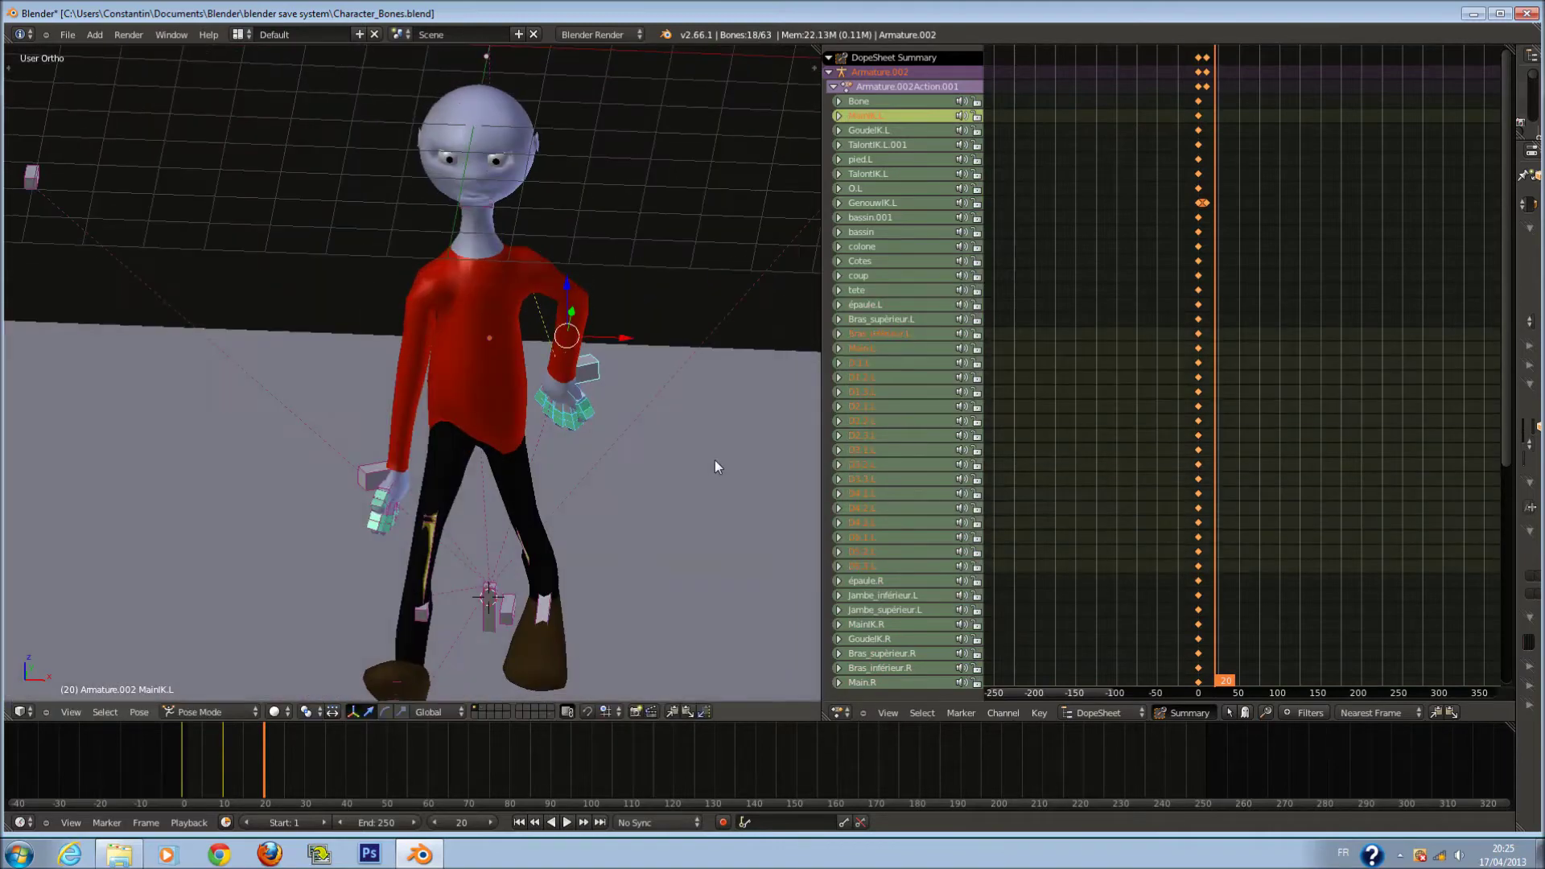
key(ctrl+z)
key(ctrl+z)
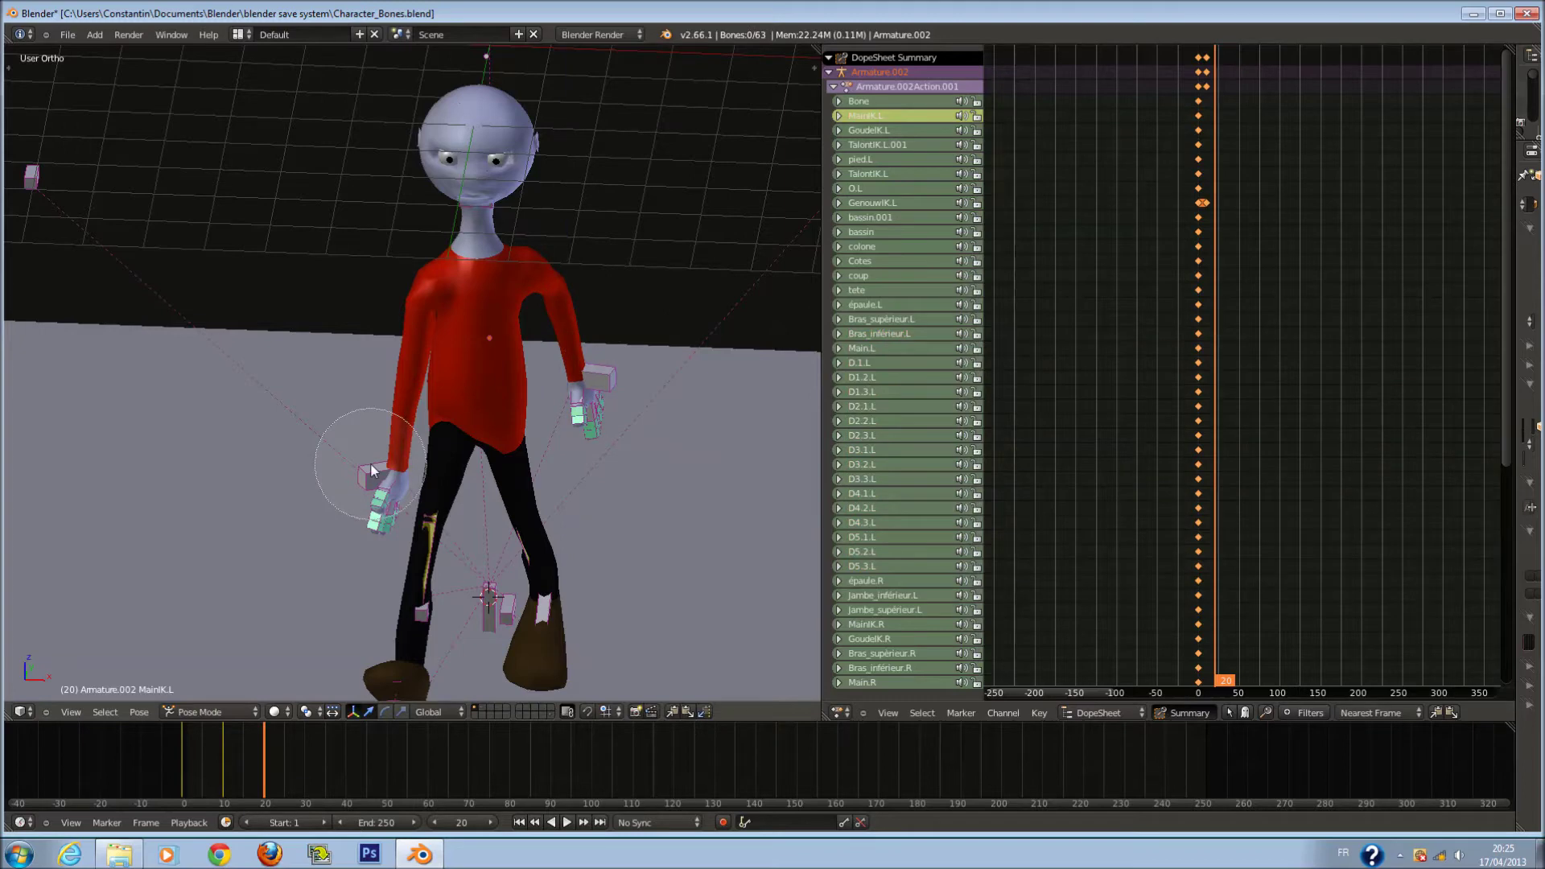
Shift and rotate the left hand control, checking it in right side view.
key(g)
click(412, 414)
mouse_move(412, 415)
middle_down()
mouse_move(541, 419)
mouse_move(529, 429)
middle_up()
key(KP_3)
key(r)
click(421, 503)
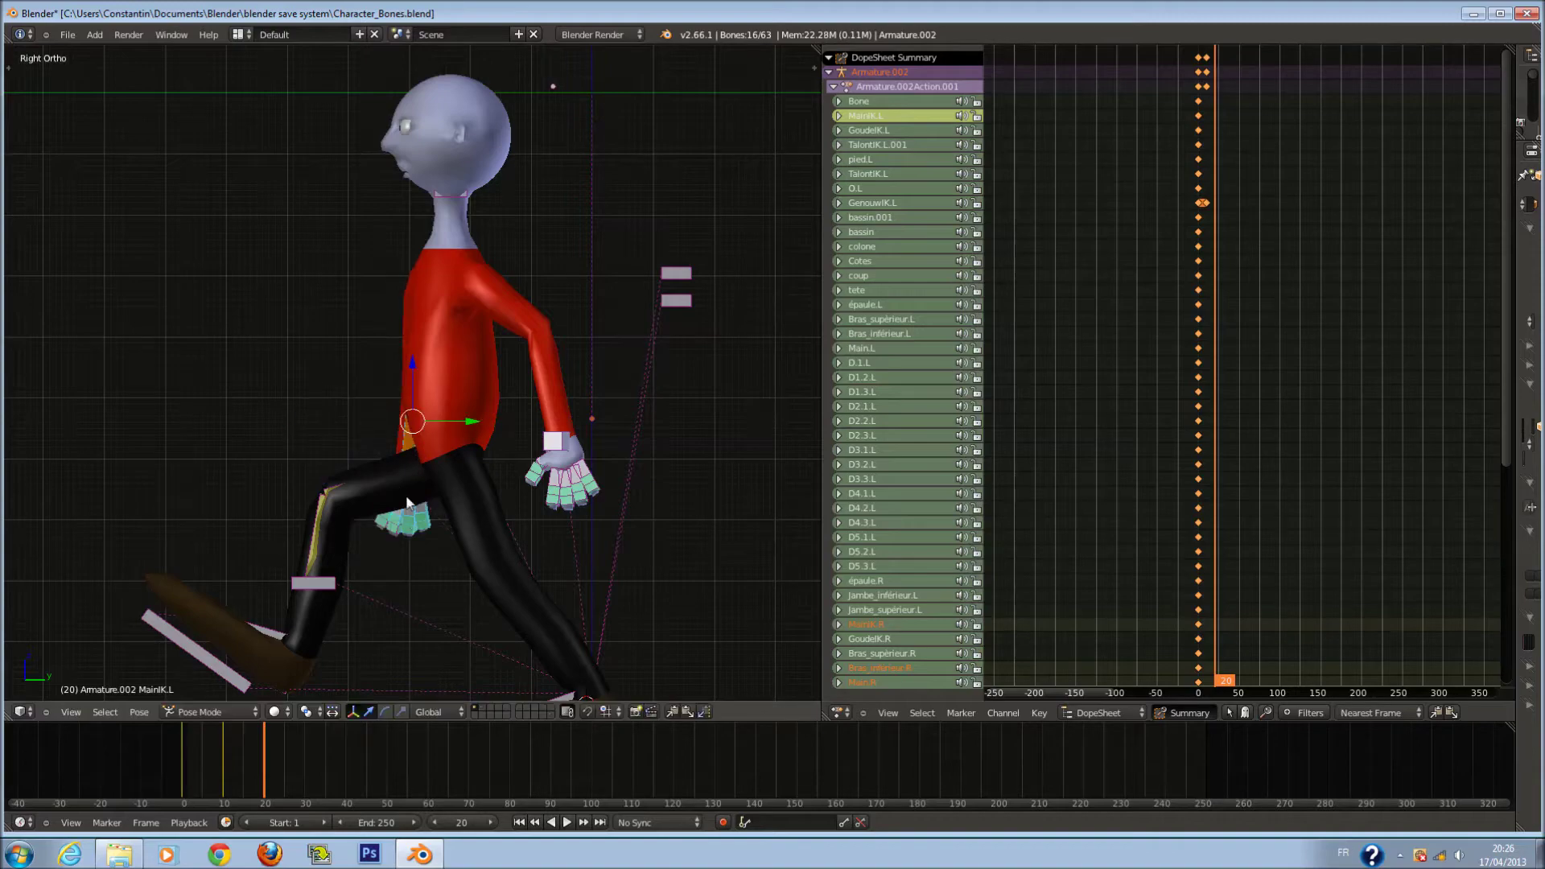
Select the right hand's D5.1.R finger bone in wireframe and move the right hand.
key(z)
right_click(392, 482)
right_click(395, 487)
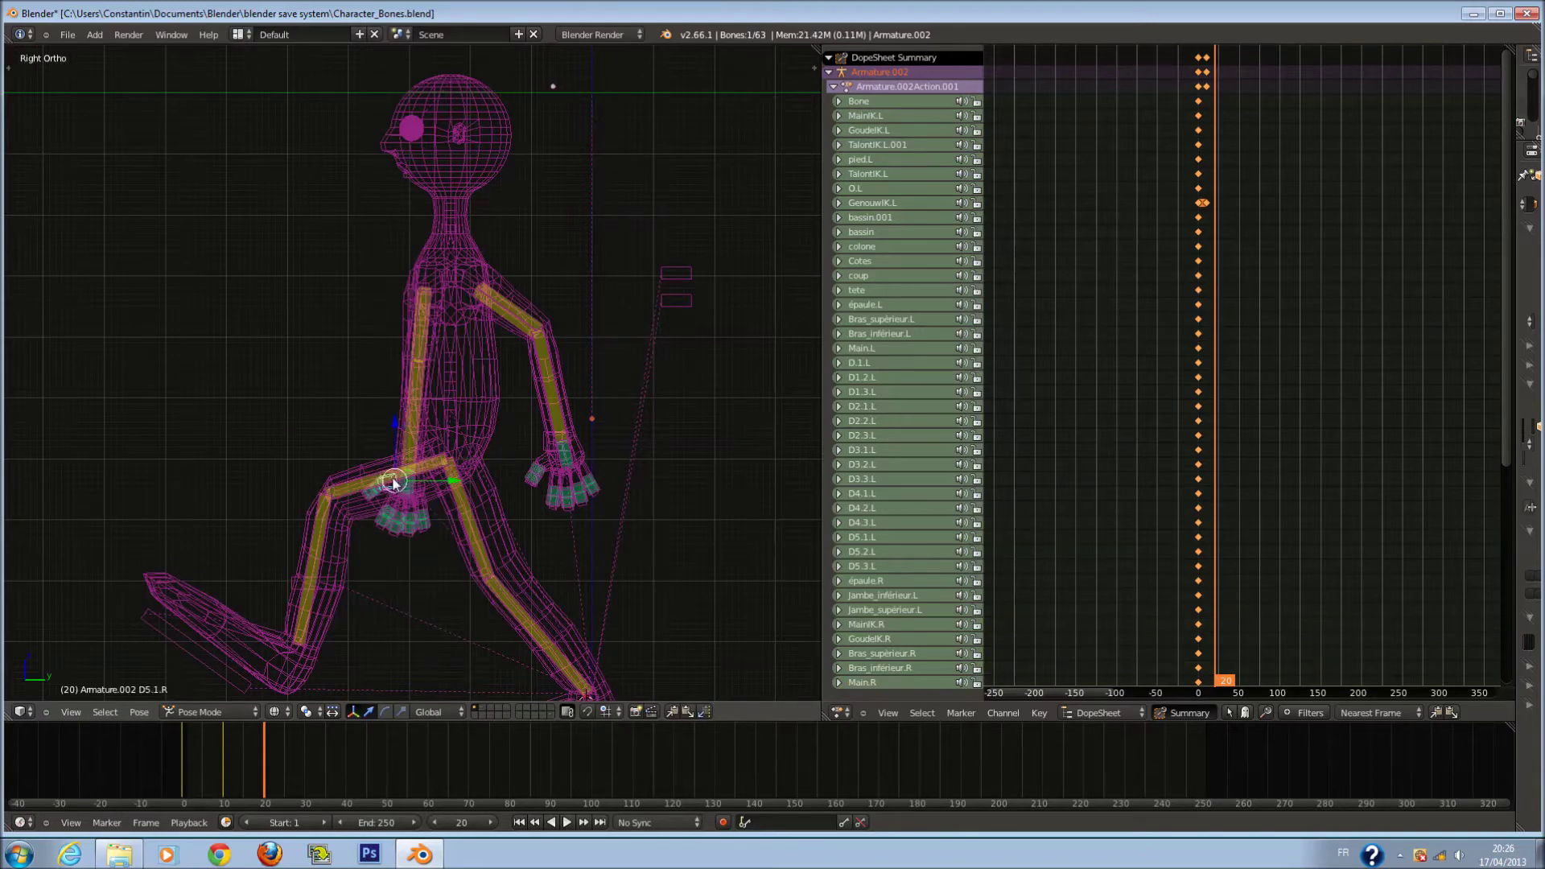
key(z)
key(g)
click(376, 476)
mouse_move(376, 476)
middle_down()
mouse_move(440, 485)
mouse_move(339, 450)
middle_up()
Circle-select the near hand's bones and shift the right hand slightly right.
key(c)
click(311, 425)
right_click(316, 438)
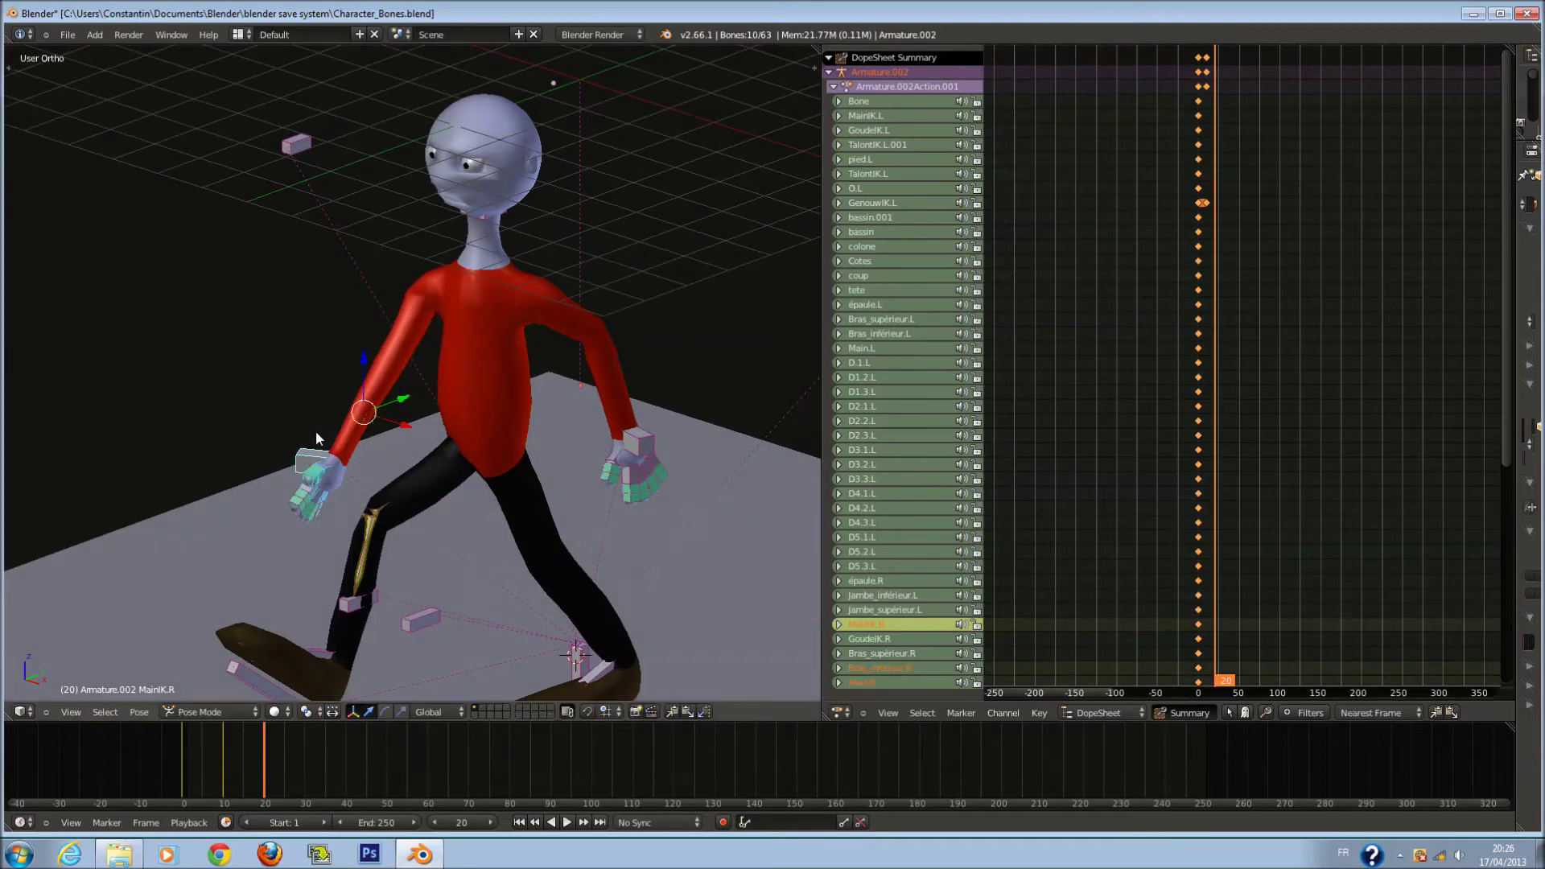
key(KP_3)
key(z)
key(g)
click(477, 495)
Select the MainIK.R target and swing the right hand up and forward.
key(r)
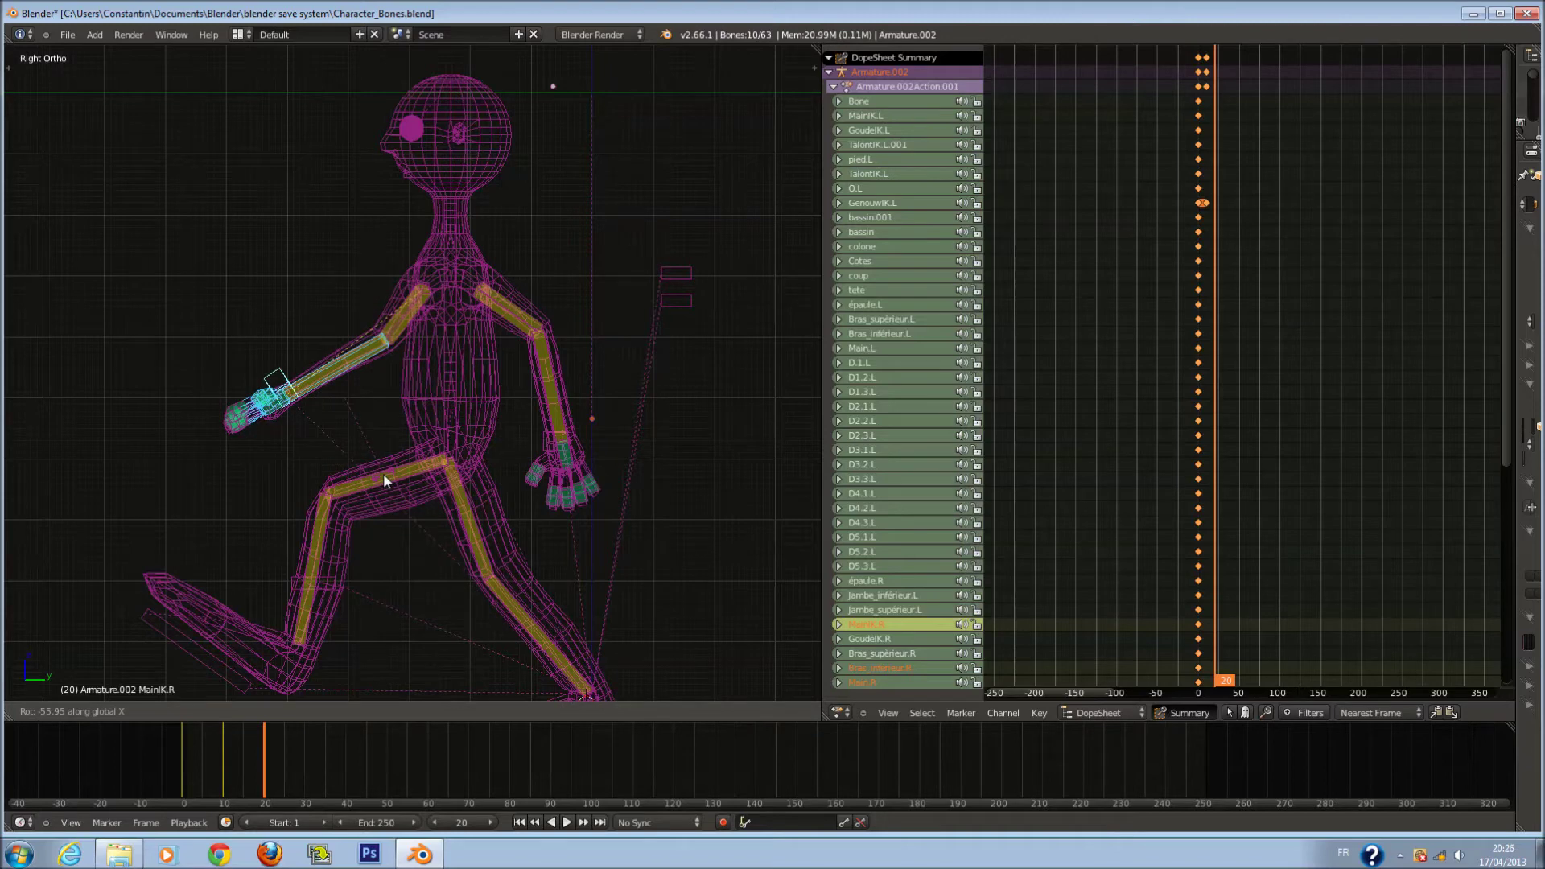
right_click(383, 474)
right_click(299, 443)
key(z)
key(z)
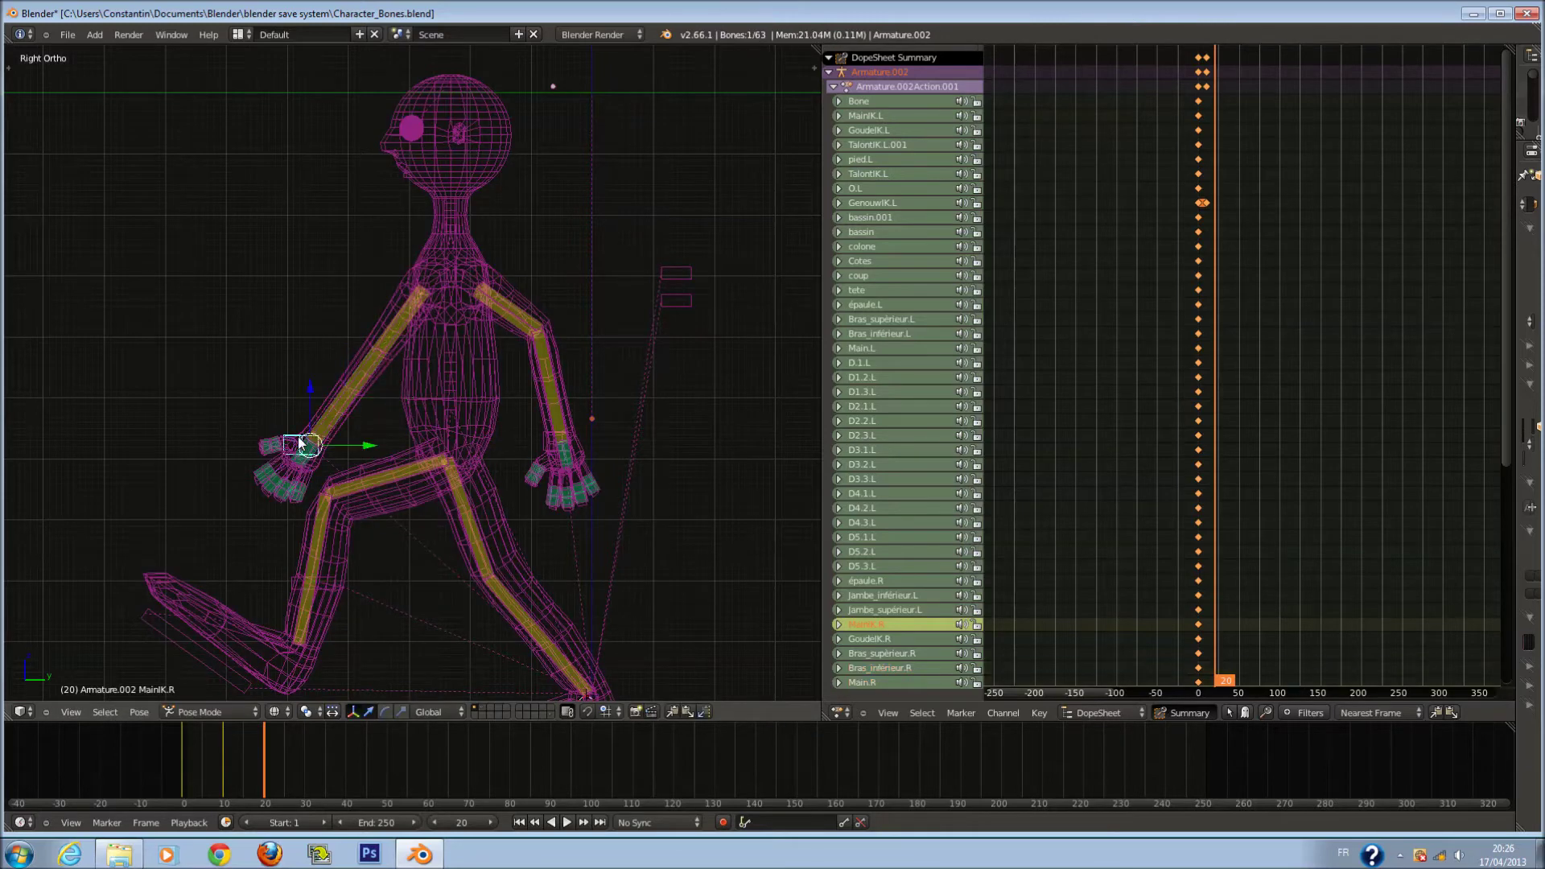
key(z)
key(g)
click(326, 426)
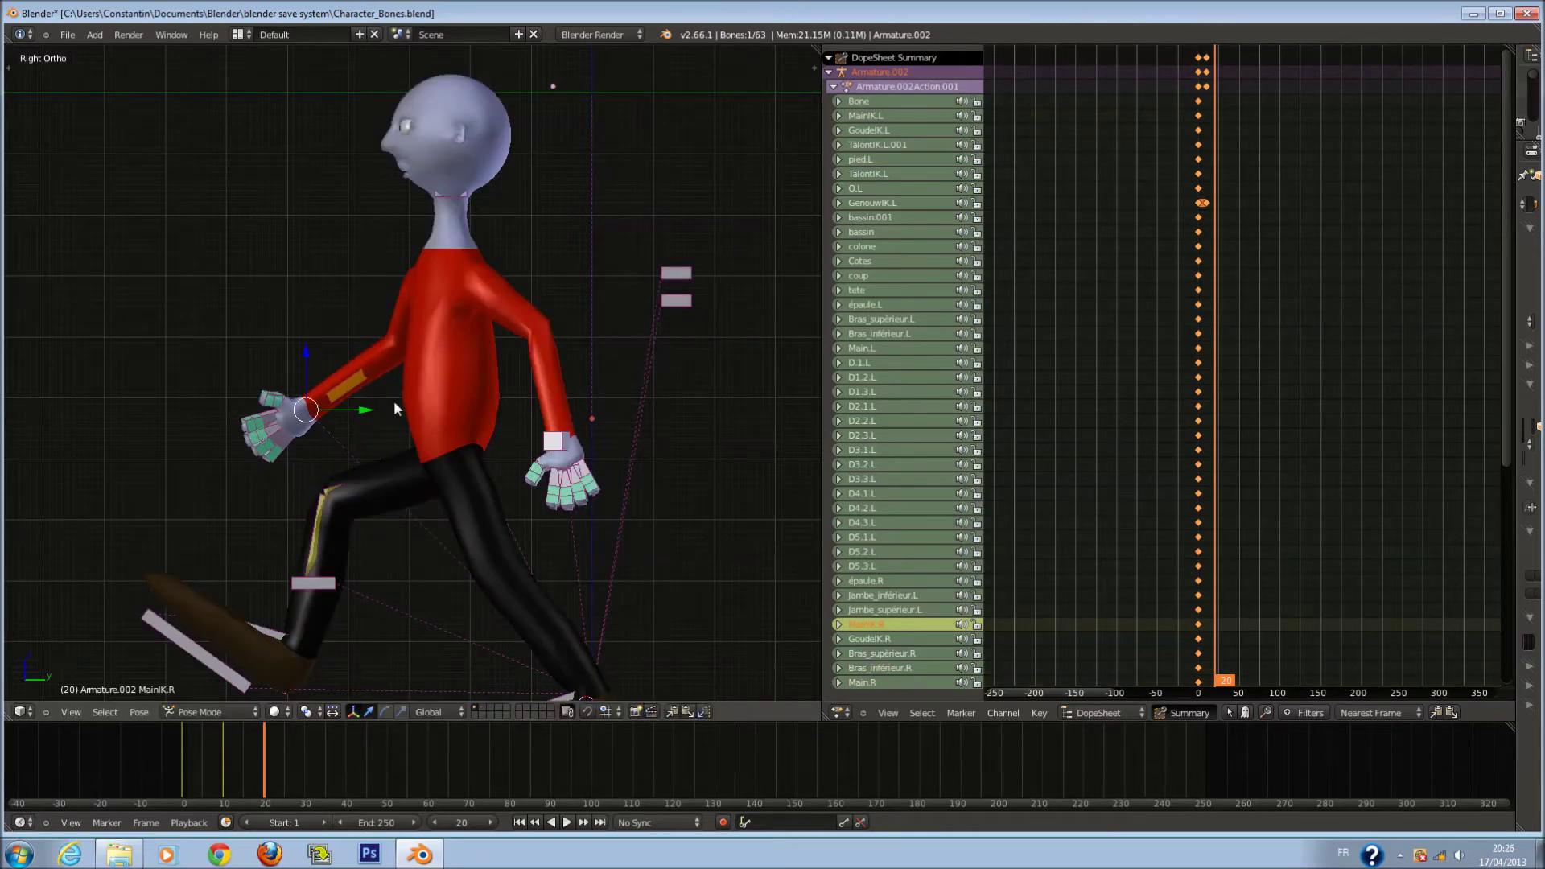
key(z)
scroll(394, 409, down, 2)
Select TalontIK.L.001, tilt the foot and raise the back heel along Z.
key(a)
key(a)
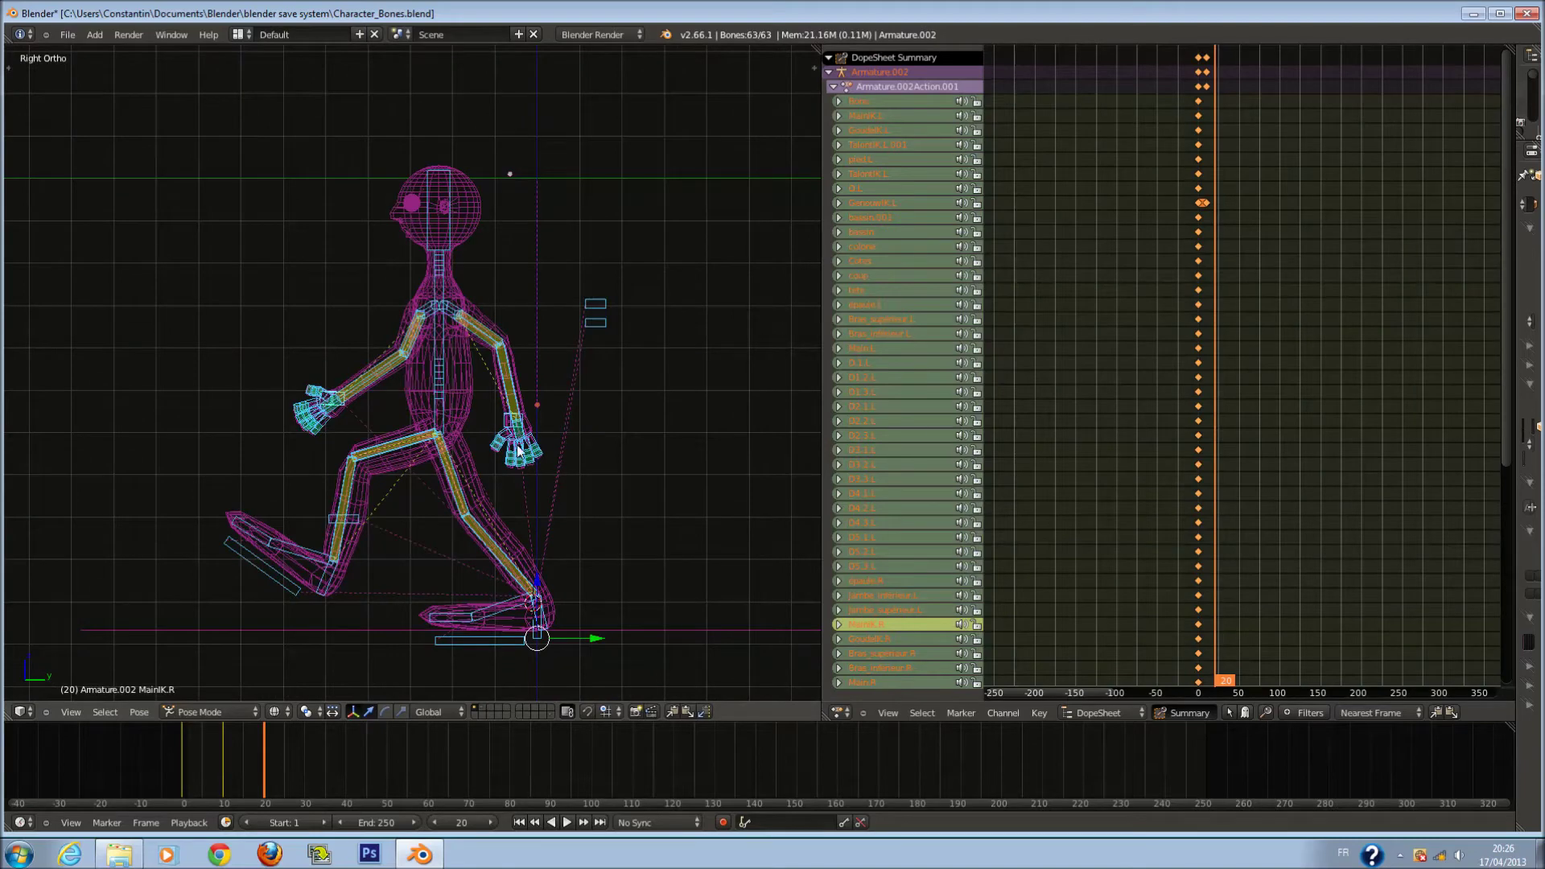
key(a)
key(c)
key(Escape)
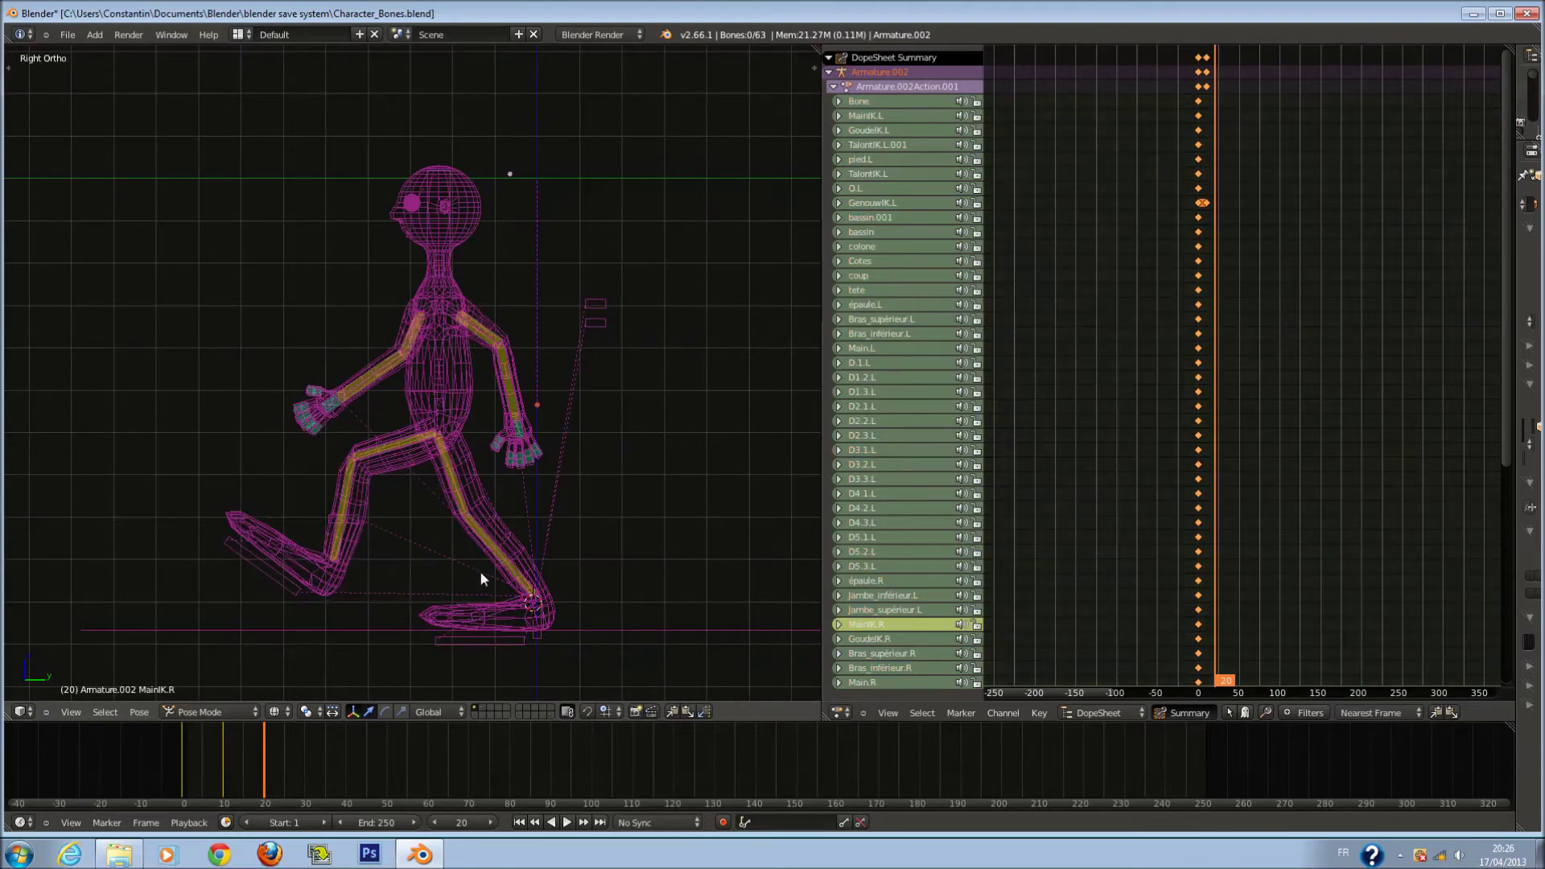
right_click(525, 648)
key(r)
click(561, 562)
key(g)
key(z)
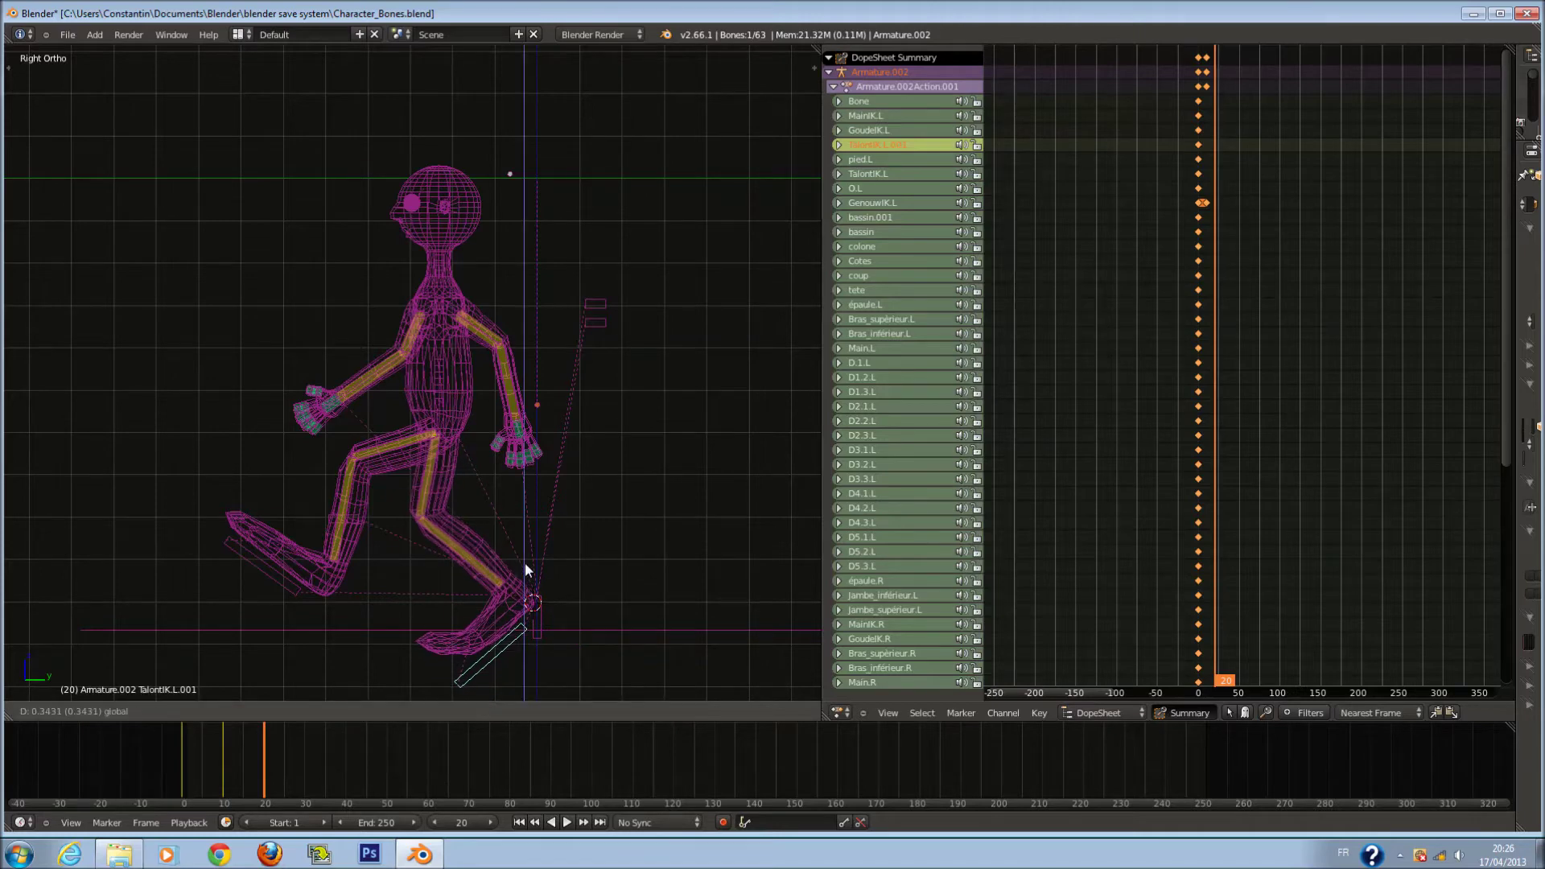
click(527, 542)
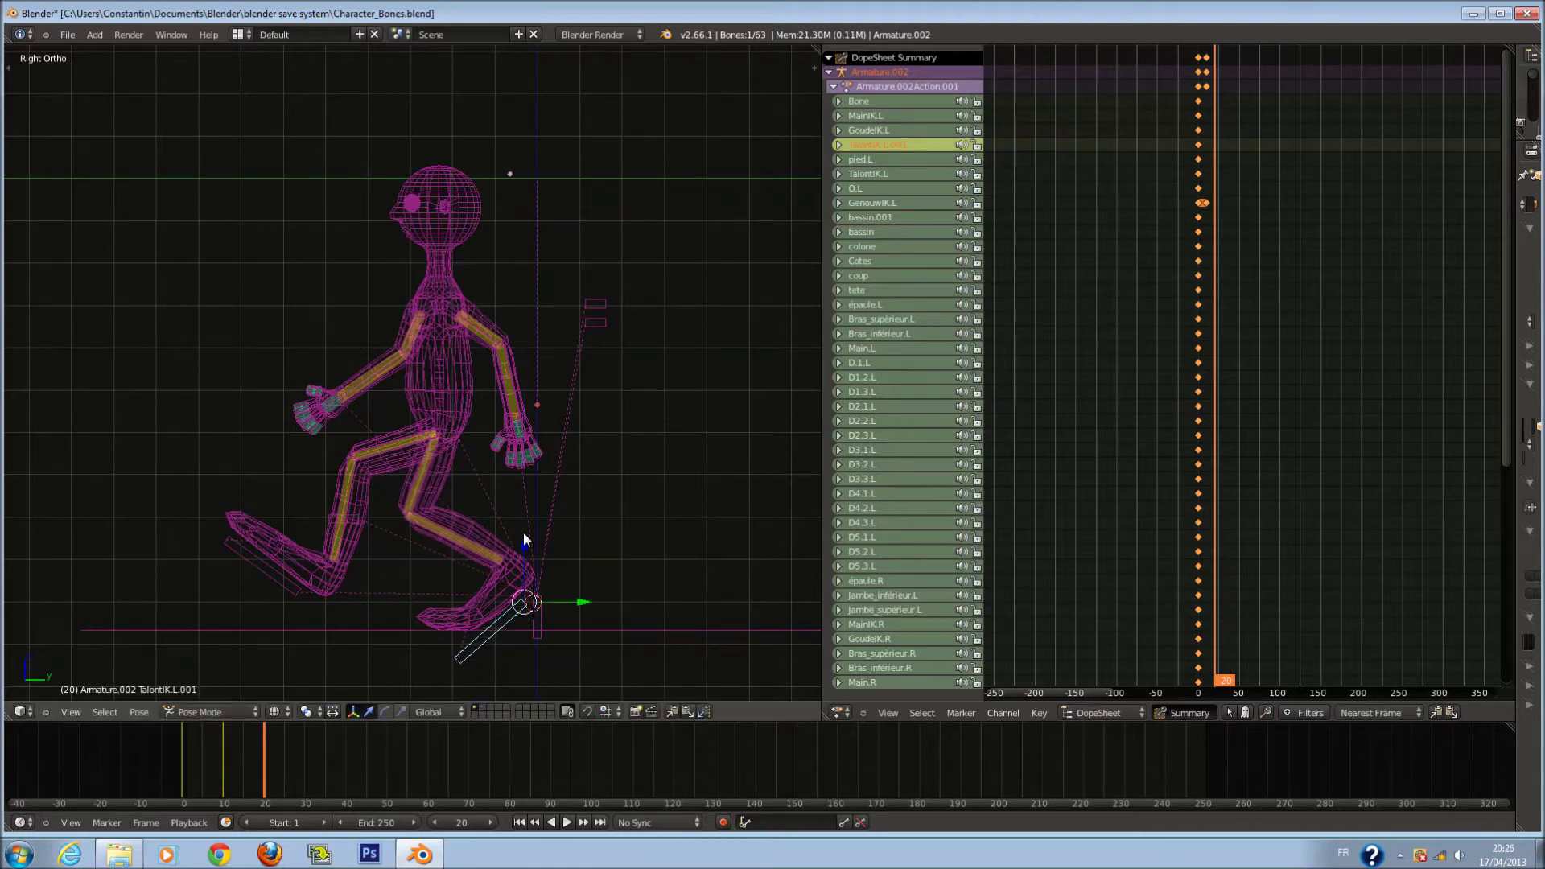
Shift the circle-selected body bones left, key LocRot, then minimize Blender to Explorer.
key(a)
key(c)
mouse_move(266, 514)
mouse_down()
mouse_move(330, 397)
mouse_move(553, 298)
mouse_up()
right_click(552, 298)
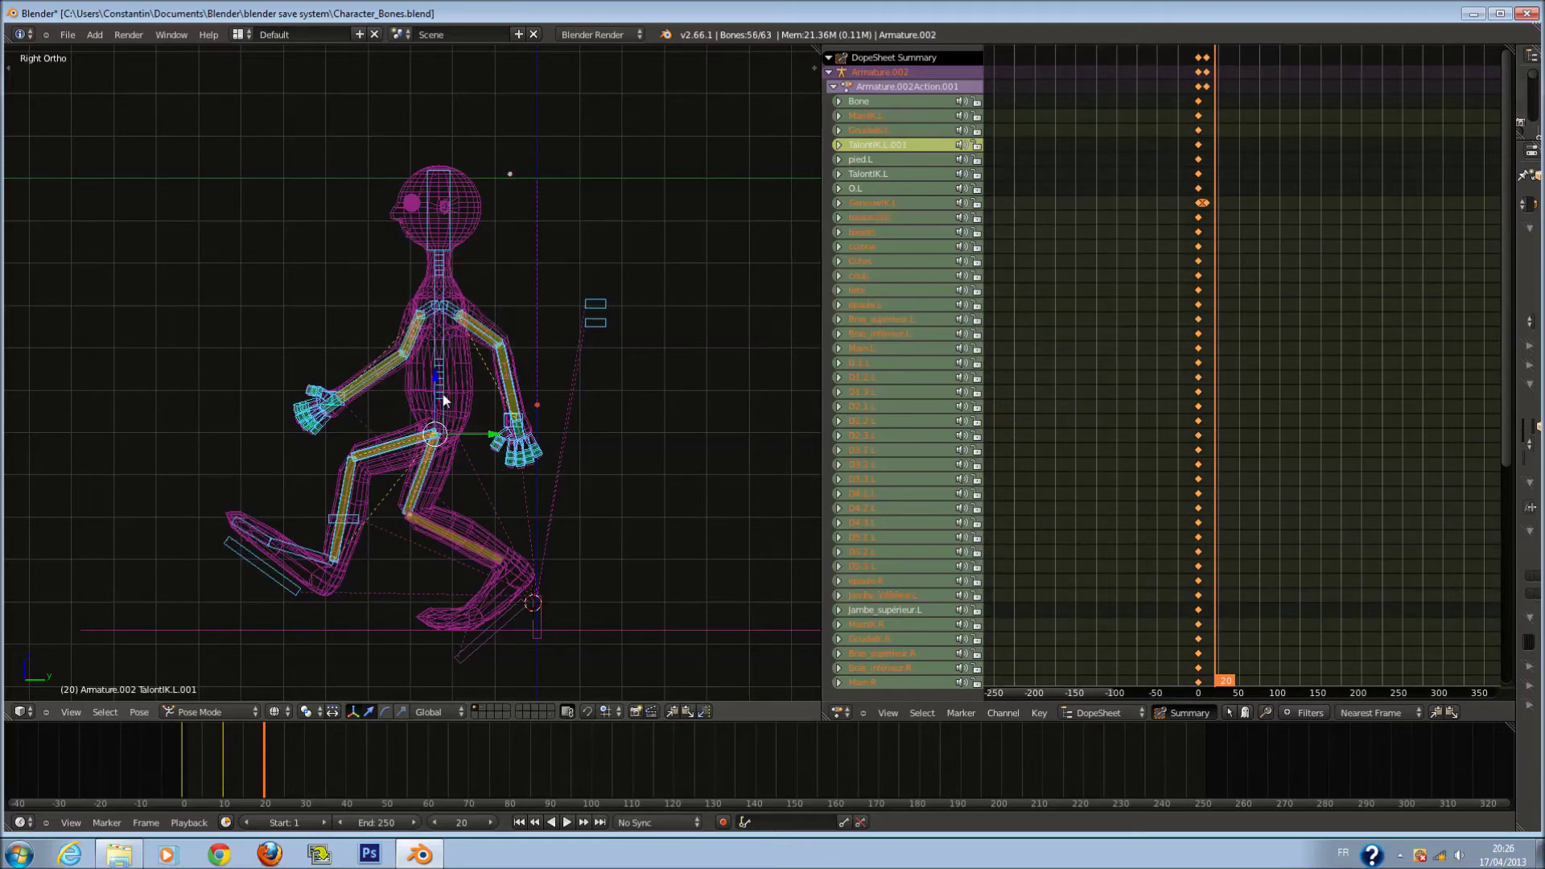
key(g)
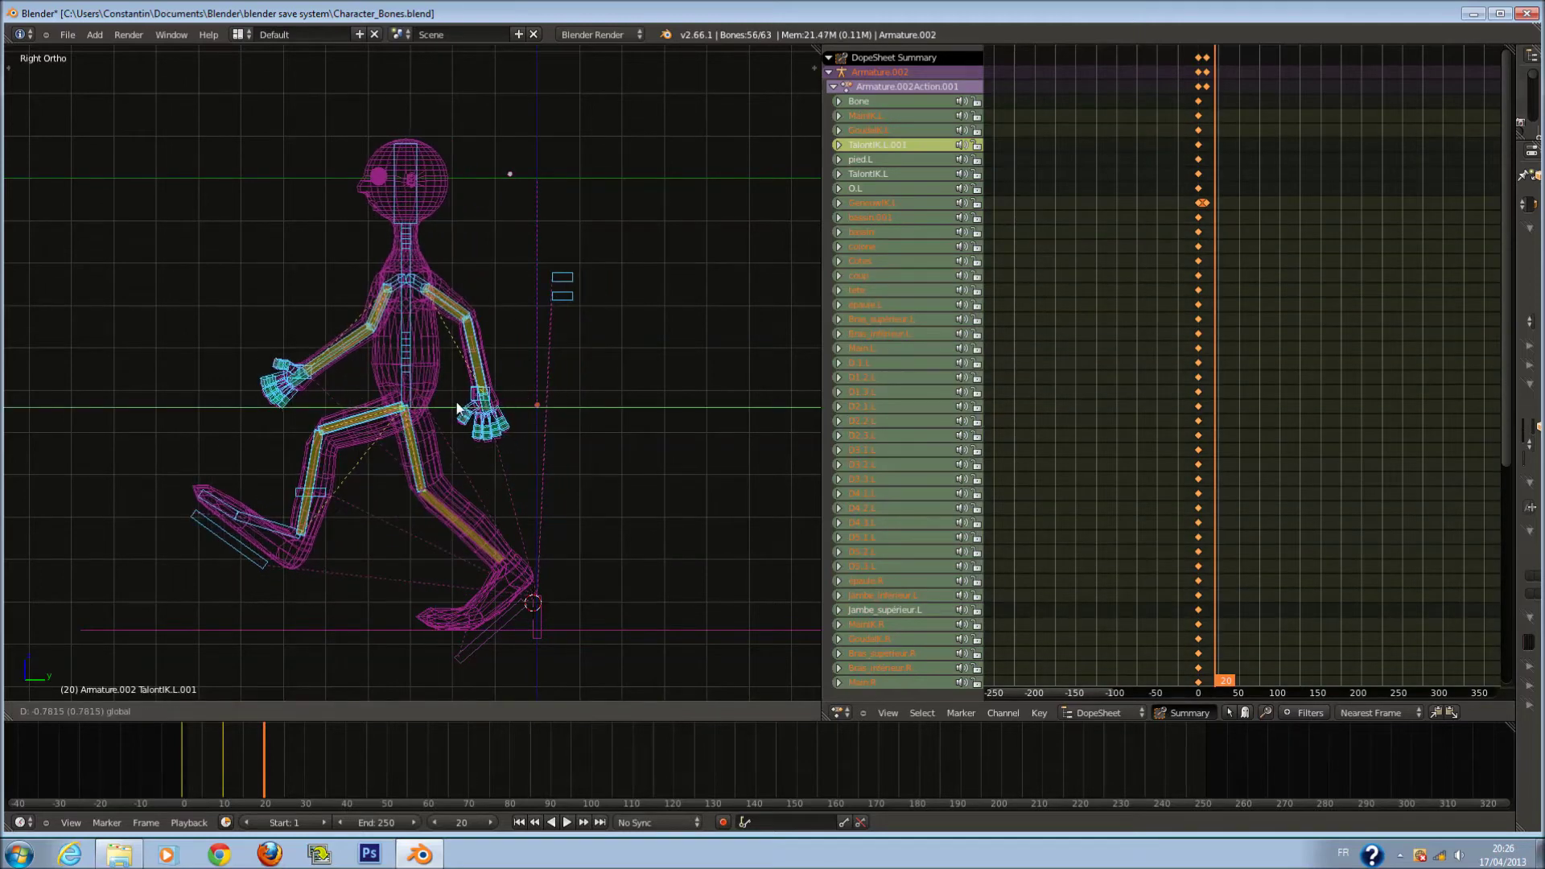
click(555, 435)
key(i)
click(554, 437)
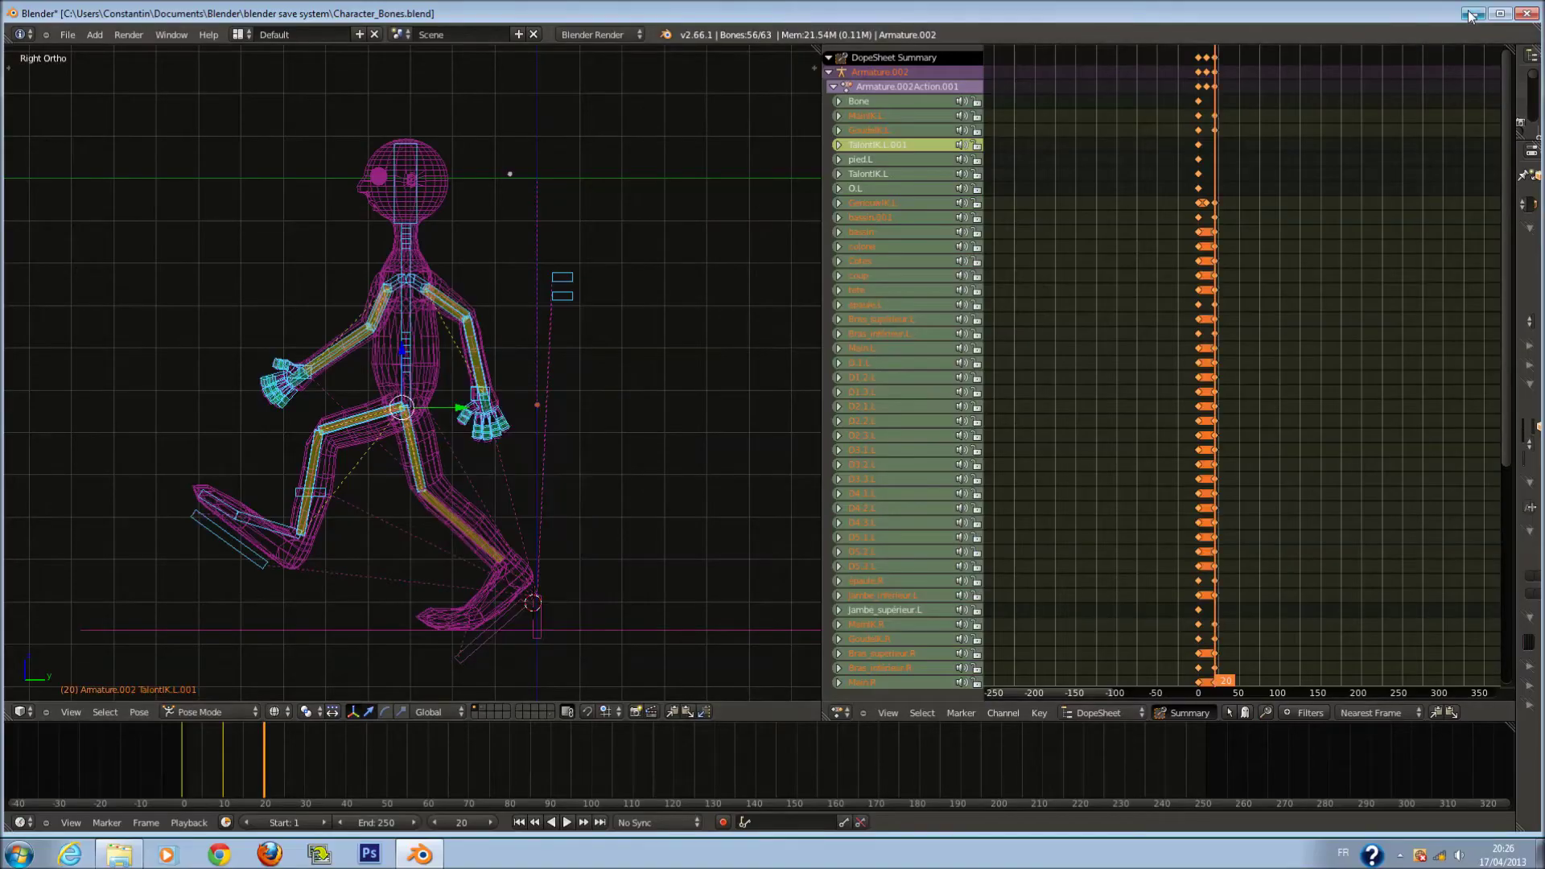
click(1472, 14)
click(966, 383)
Pick the document extern folder, key the updated leg pose, and scrub forward then back to frame 20.
click(624, 376)
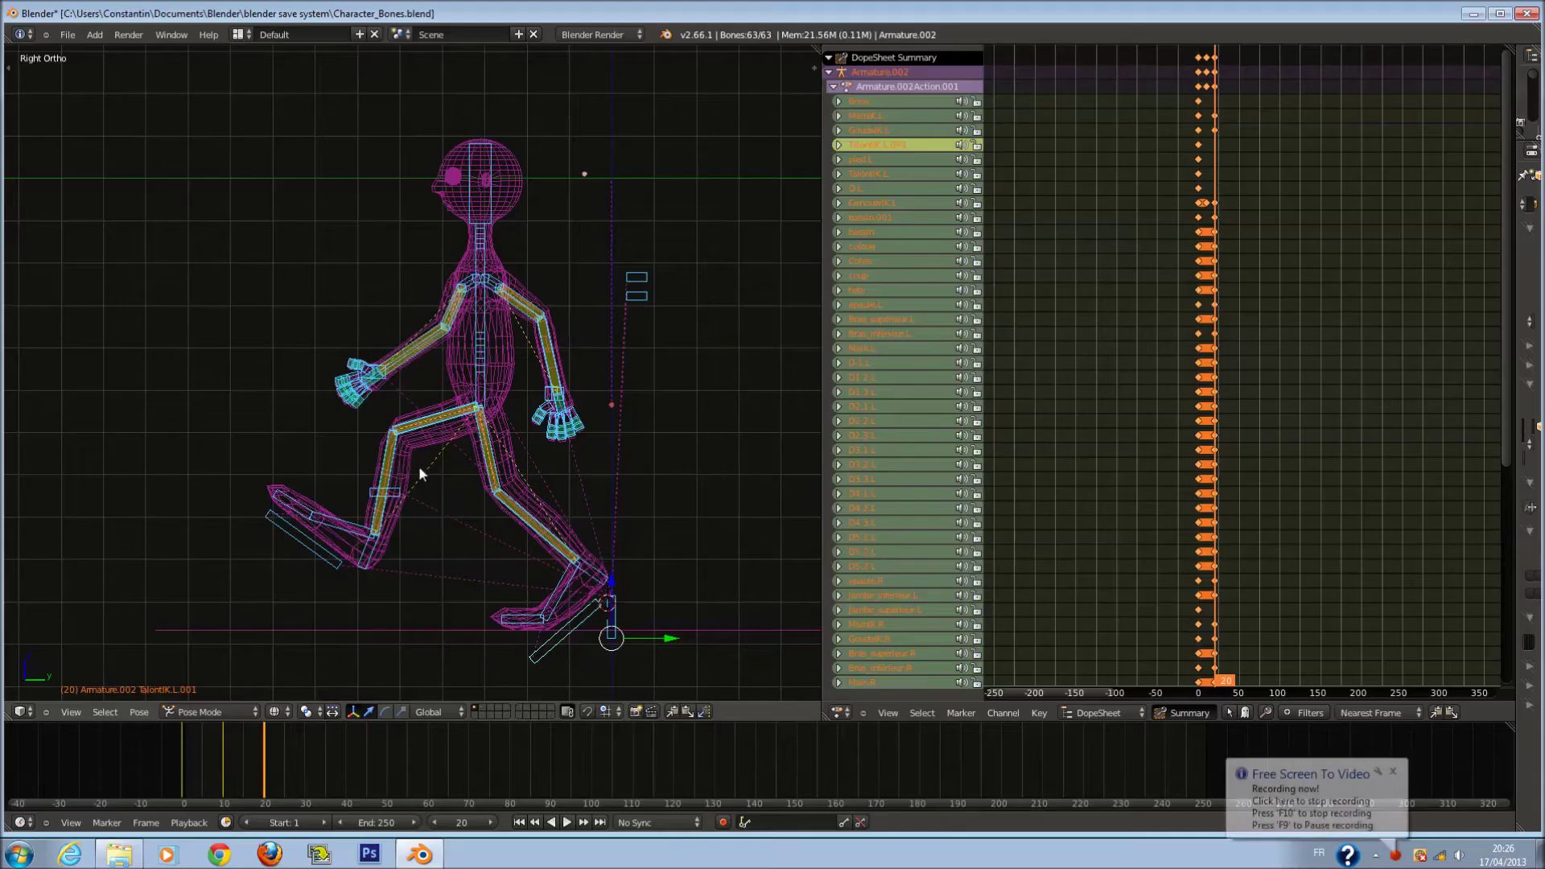
key(i)
click(418, 467)
drag(247, 764, 328, 776)
key(Down)
Plant the TalontIK.R foot on the ground and keyframe the full pose at frame 20.
key(a)
right_click(320, 566)
key(g)
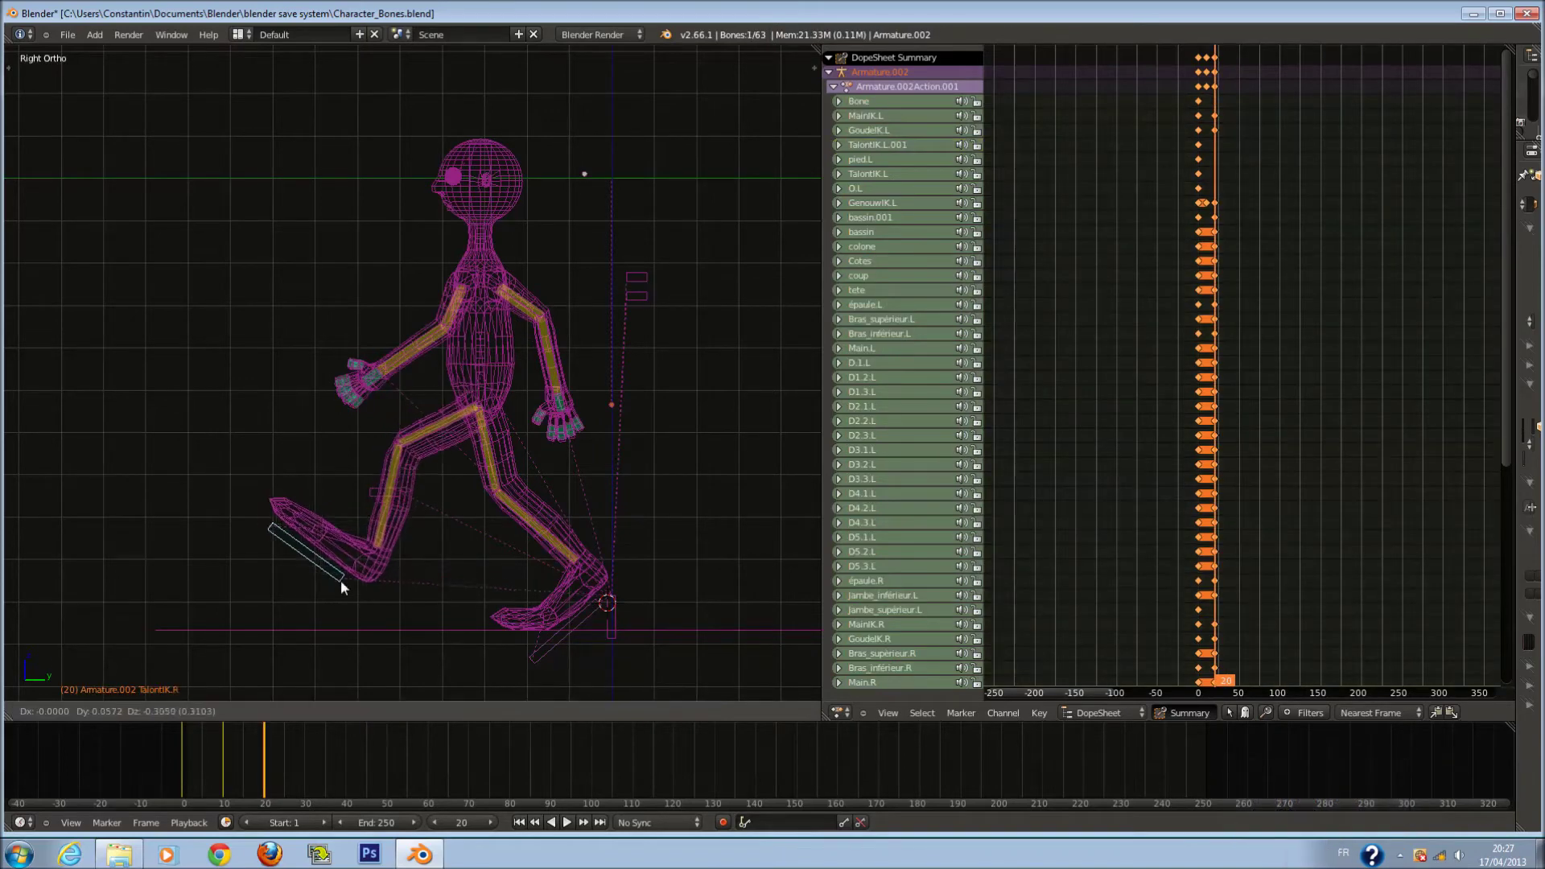
click(352, 627)
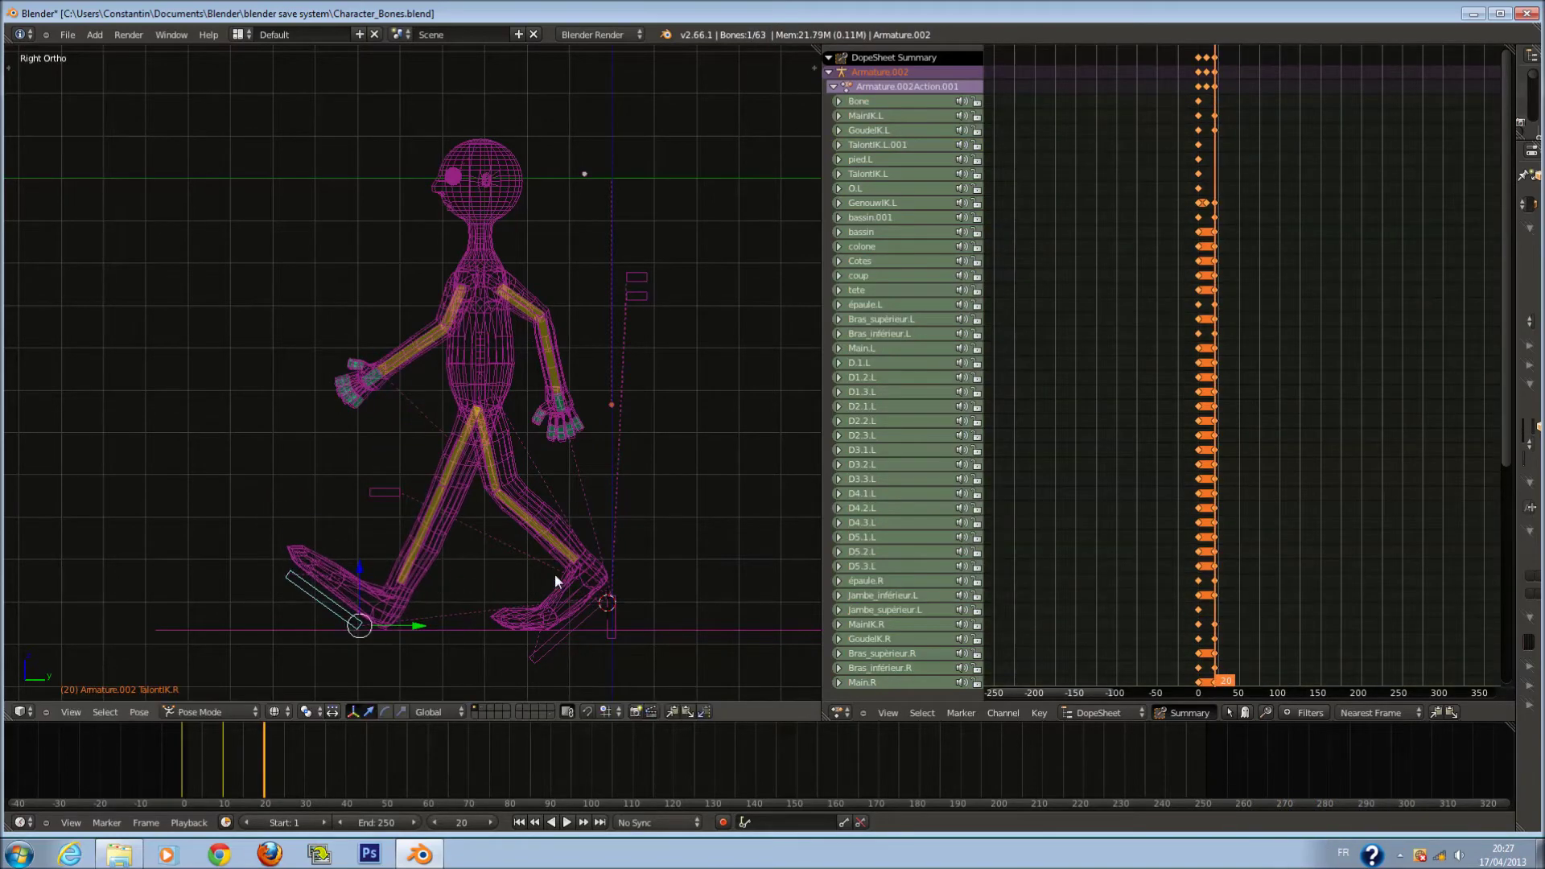
key(a)
key(a)
key(i)
click(614, 547)
Play back the animation, stop it, and scrub to frame 30.
key(alt+a)
key(z)
key(alt+a)
click(166, 774)
drag(166, 774, 306, 781)
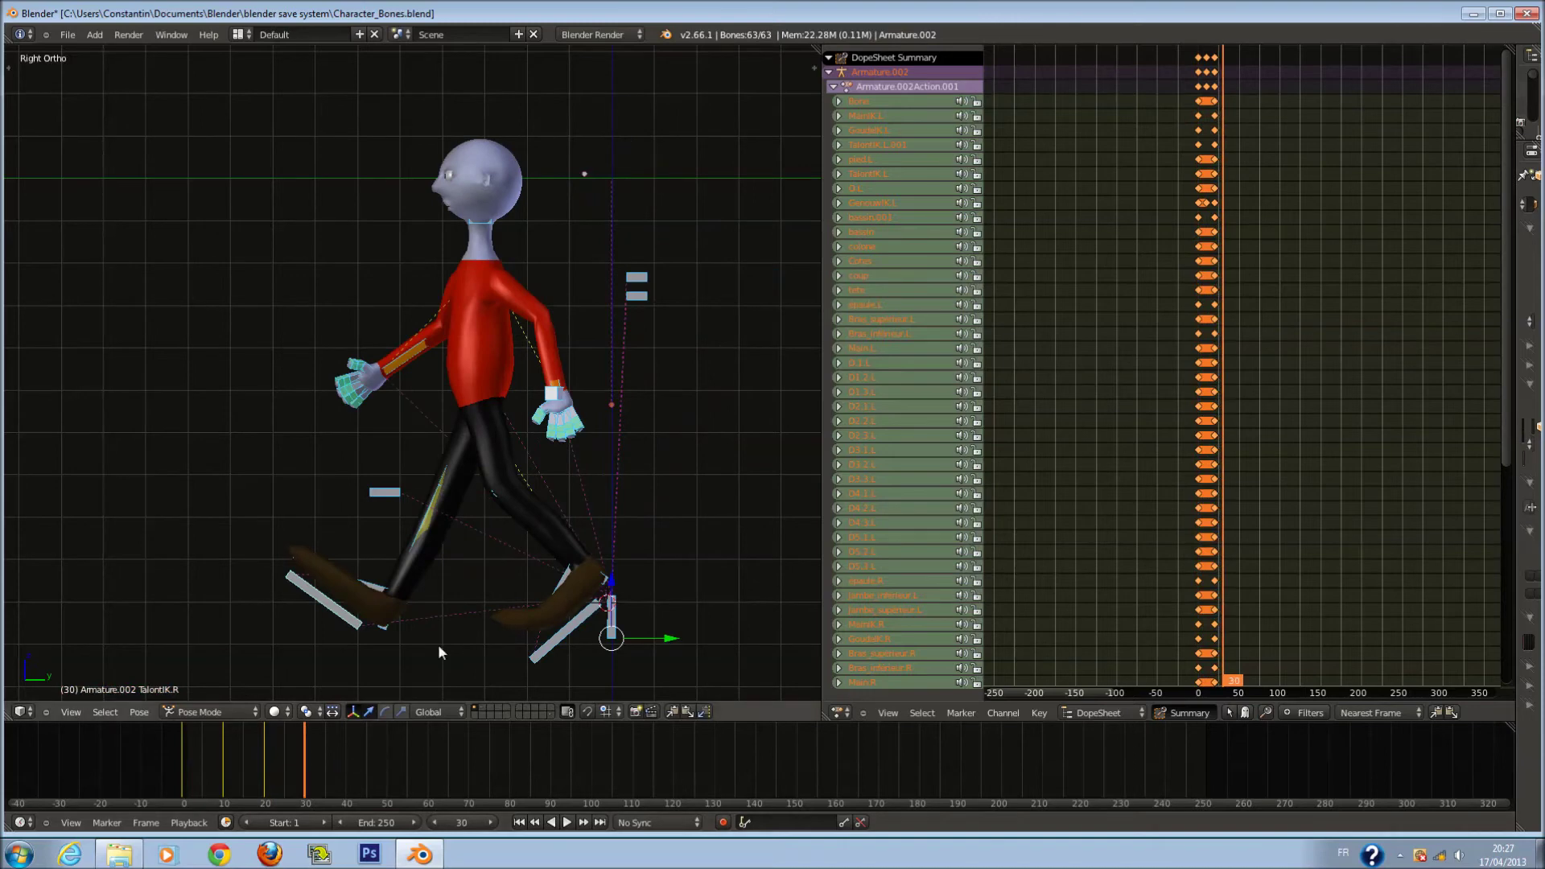
Lift the TalontIK.L.001 heel to bend the back leg, then select the O.L bone.
key(z)
right_click(375, 614)
right_click(584, 608)
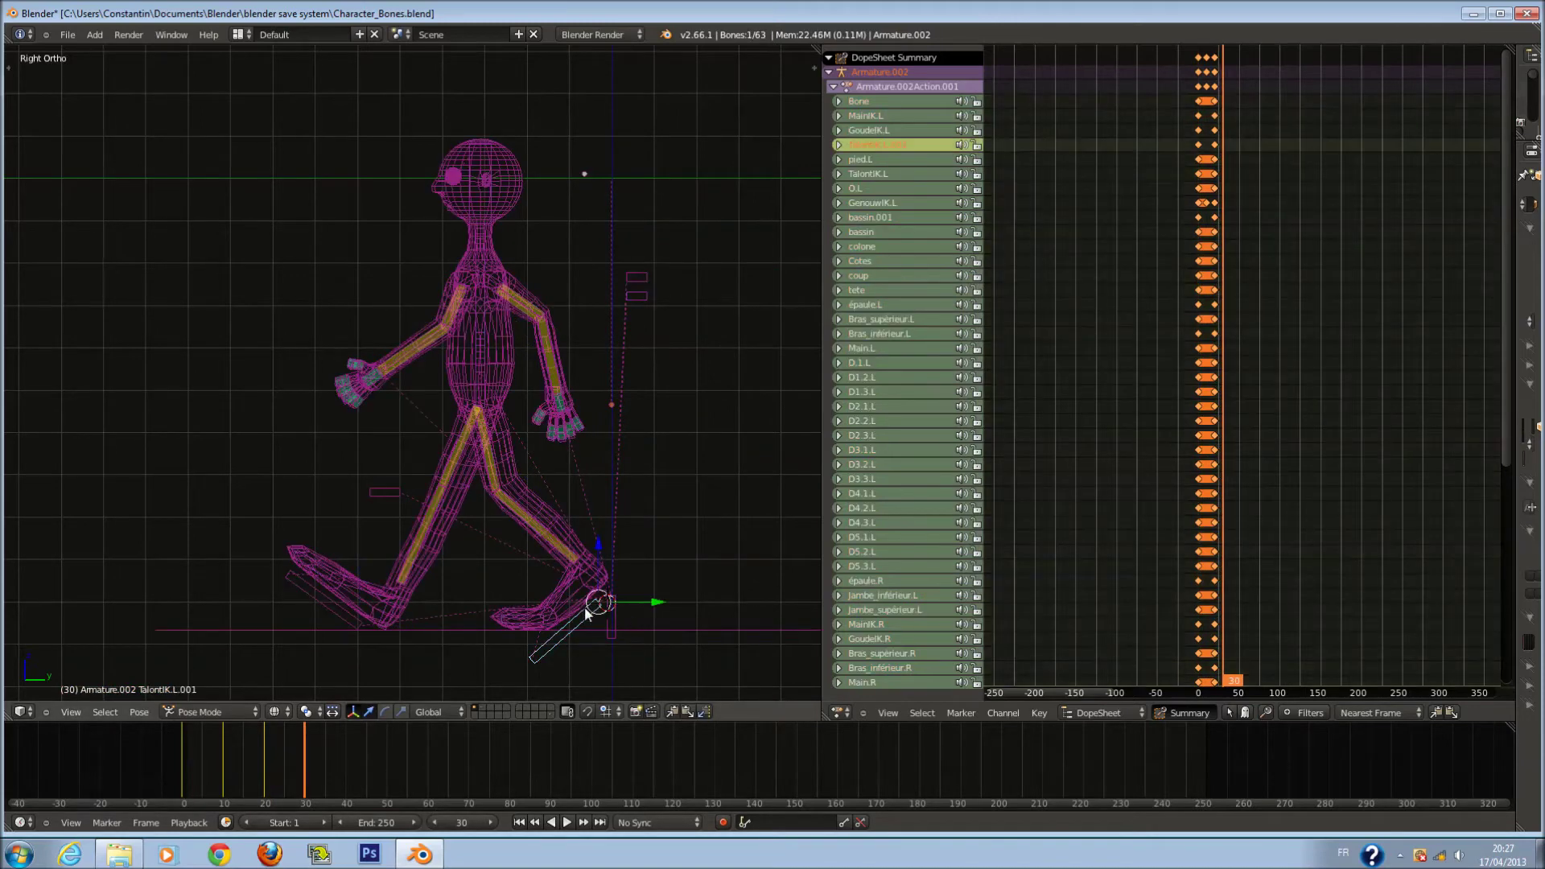
key(g)
click(580, 553)
right_click(467, 568)
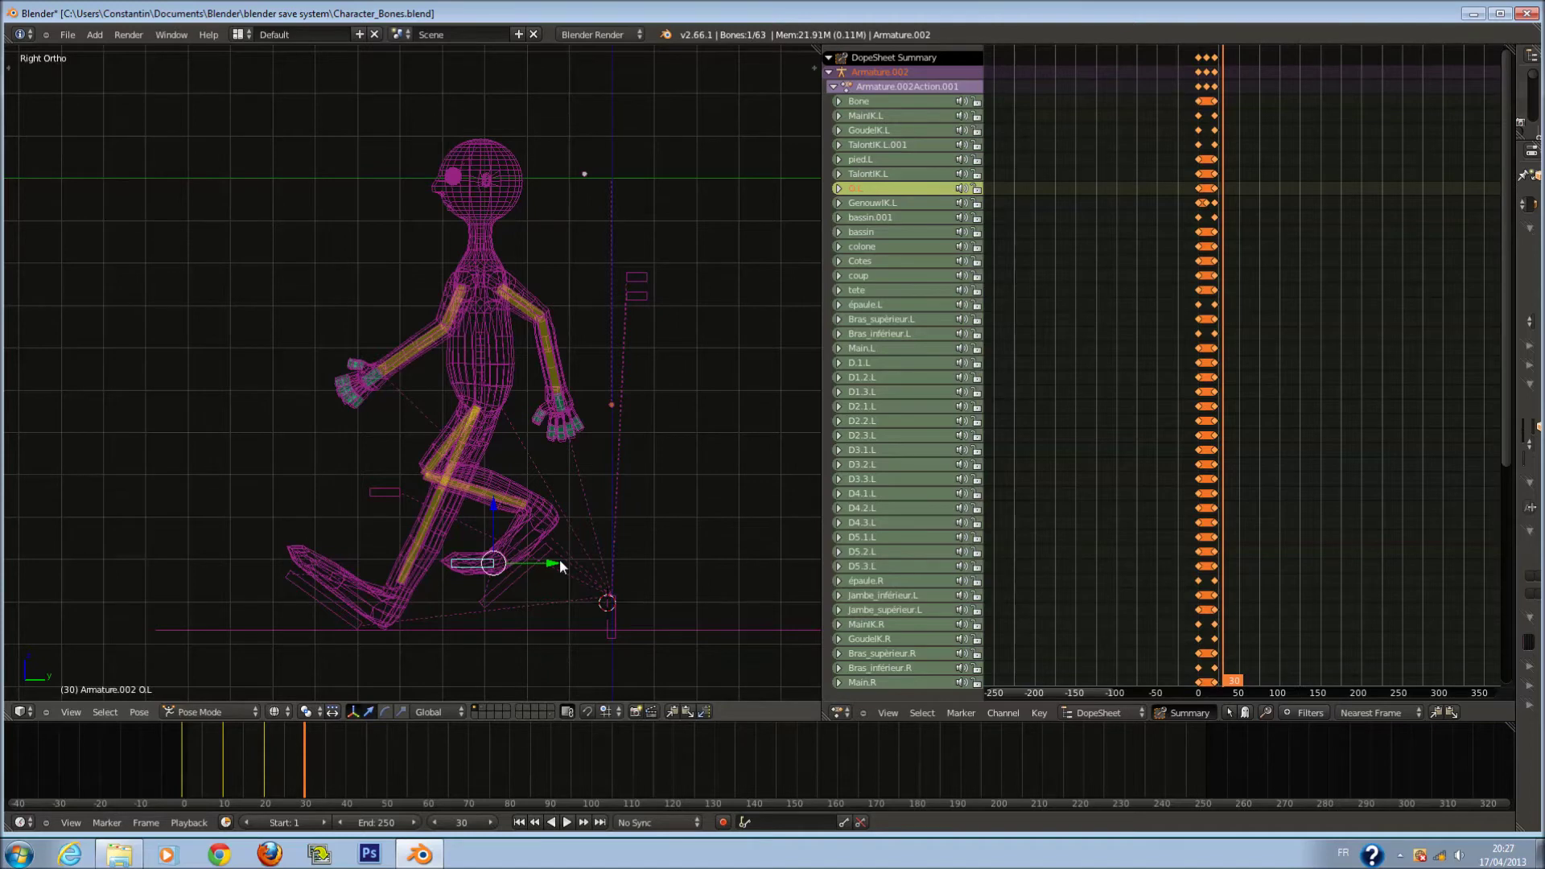
Rotate the O.L foot bone and circle-select most of the body bones.
key(r)
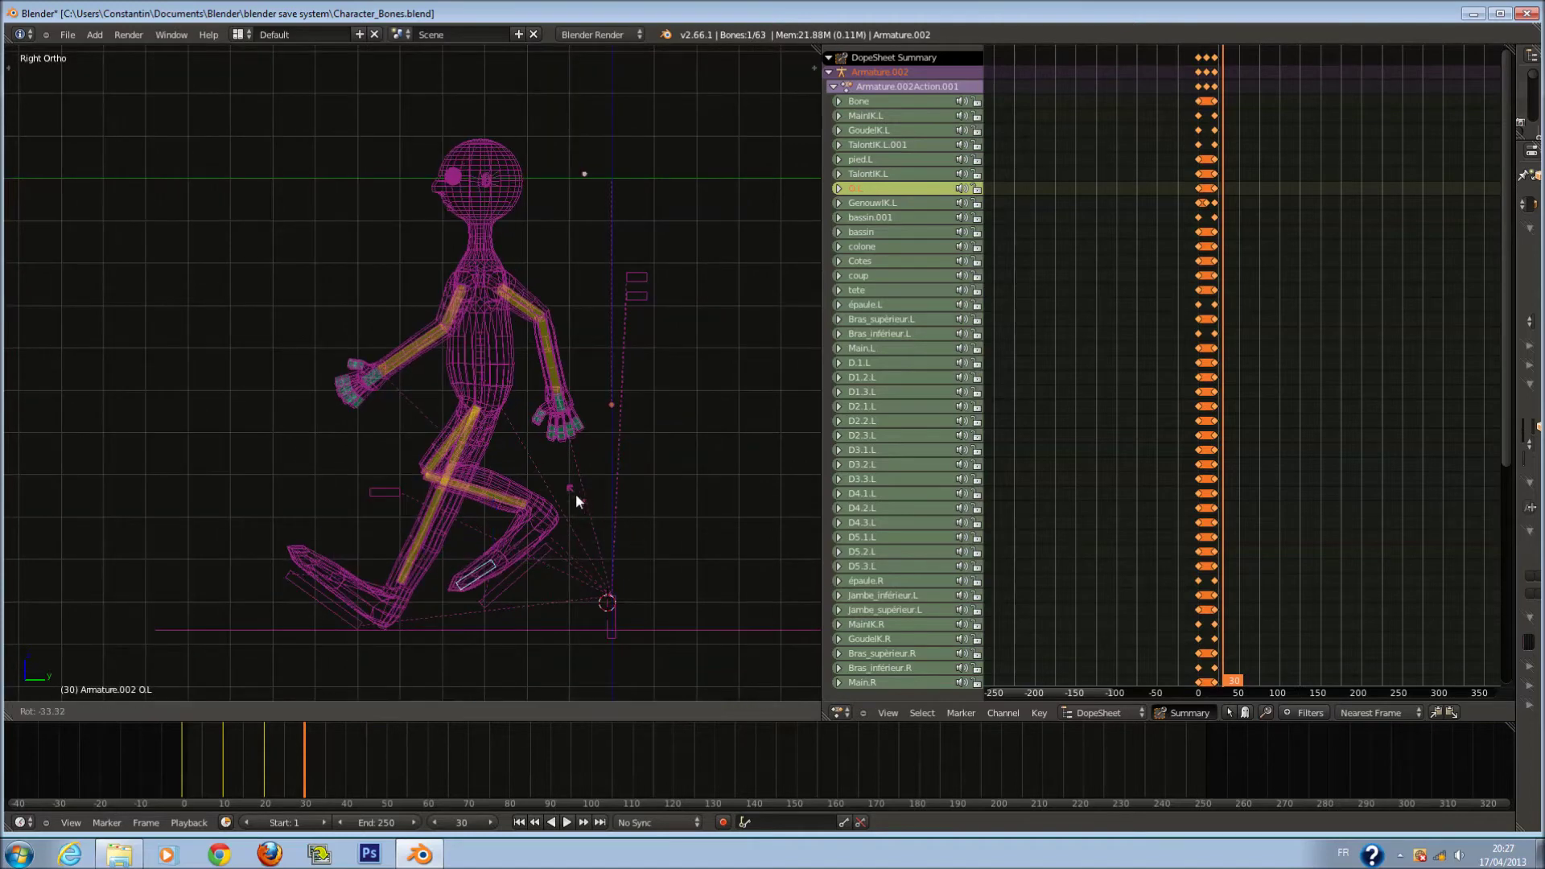
click(567, 490)
key(a)
key(c)
mouse_move(460, 341)
mouse_down()
mouse_move(451, 209)
mouse_move(291, 430)
mouse_move(306, 476)
mouse_up()
right_click(305, 475)
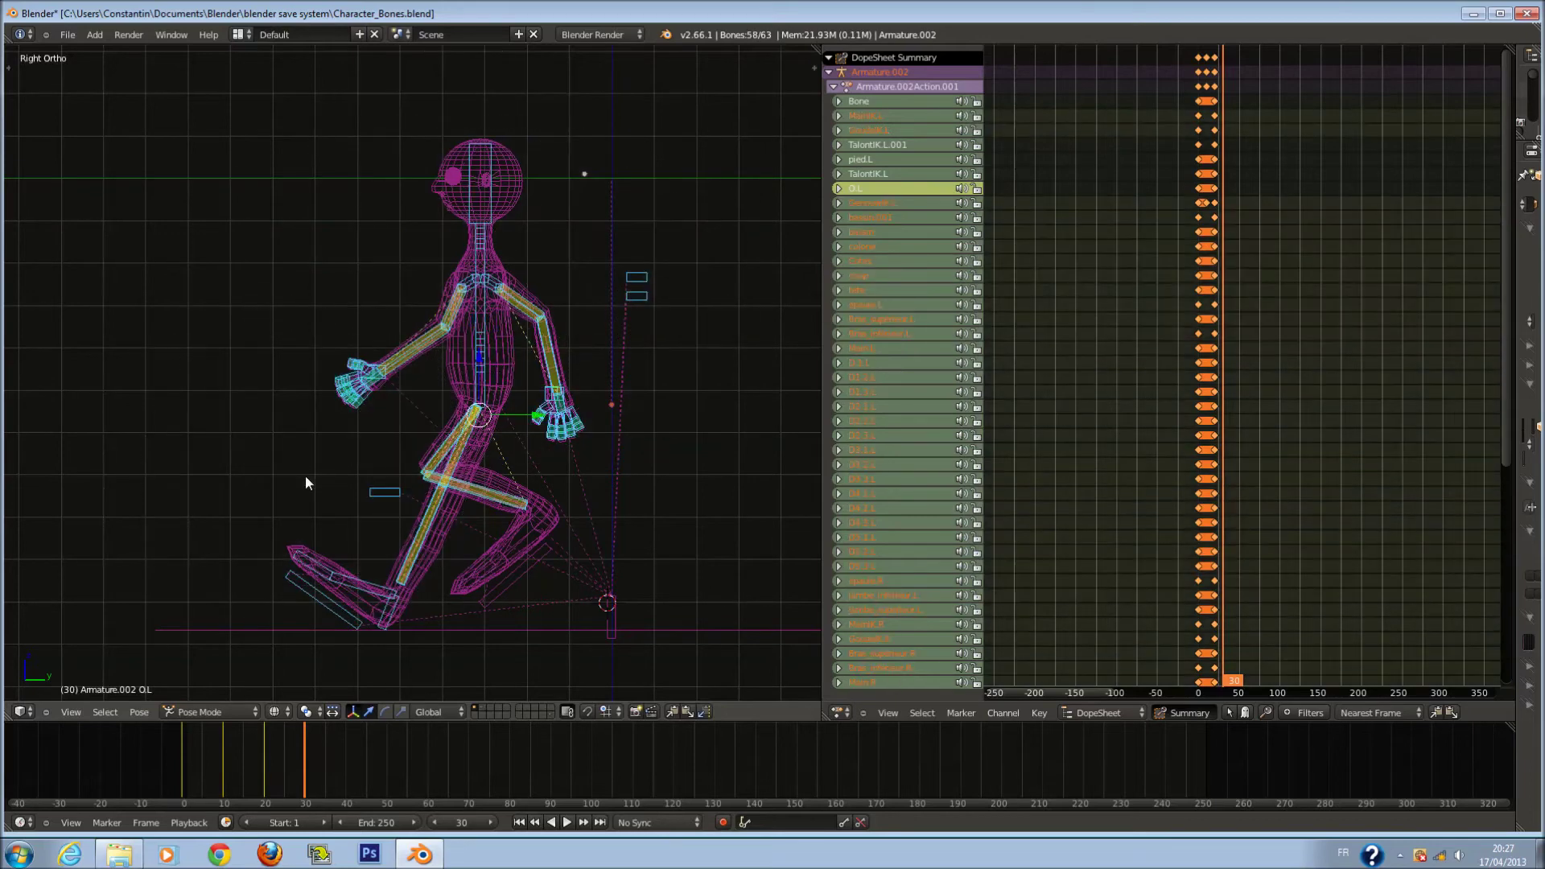
click(503, 408)
key(g)
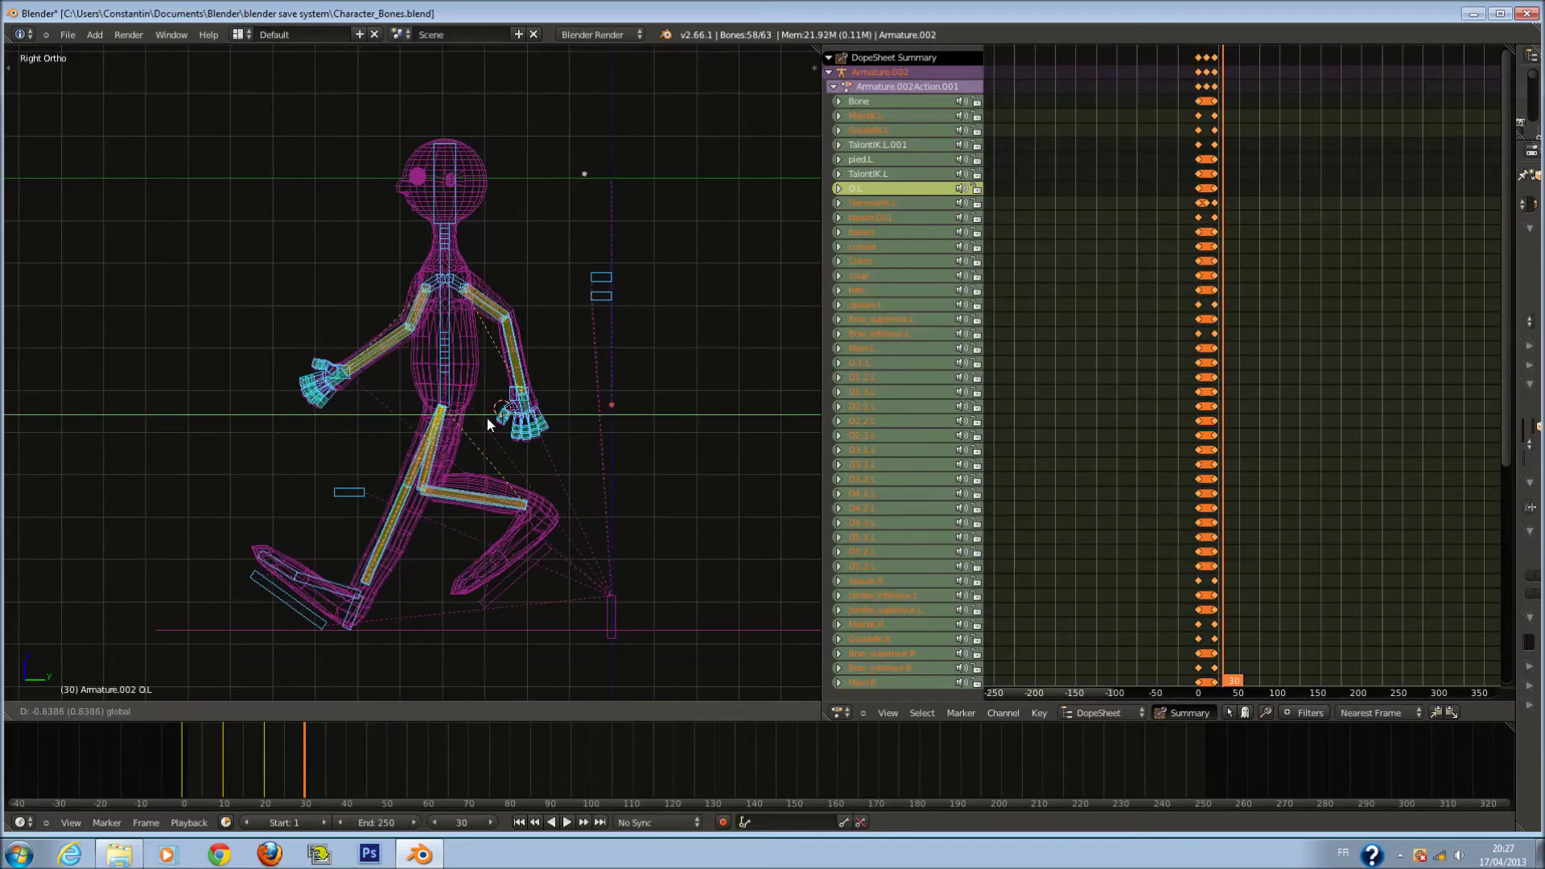
key(Escape)
Deselect the foot, leg and thigh bones, then clear rotation and location on the rest.
key(c)
middle_drag(313, 571, 404, 537)
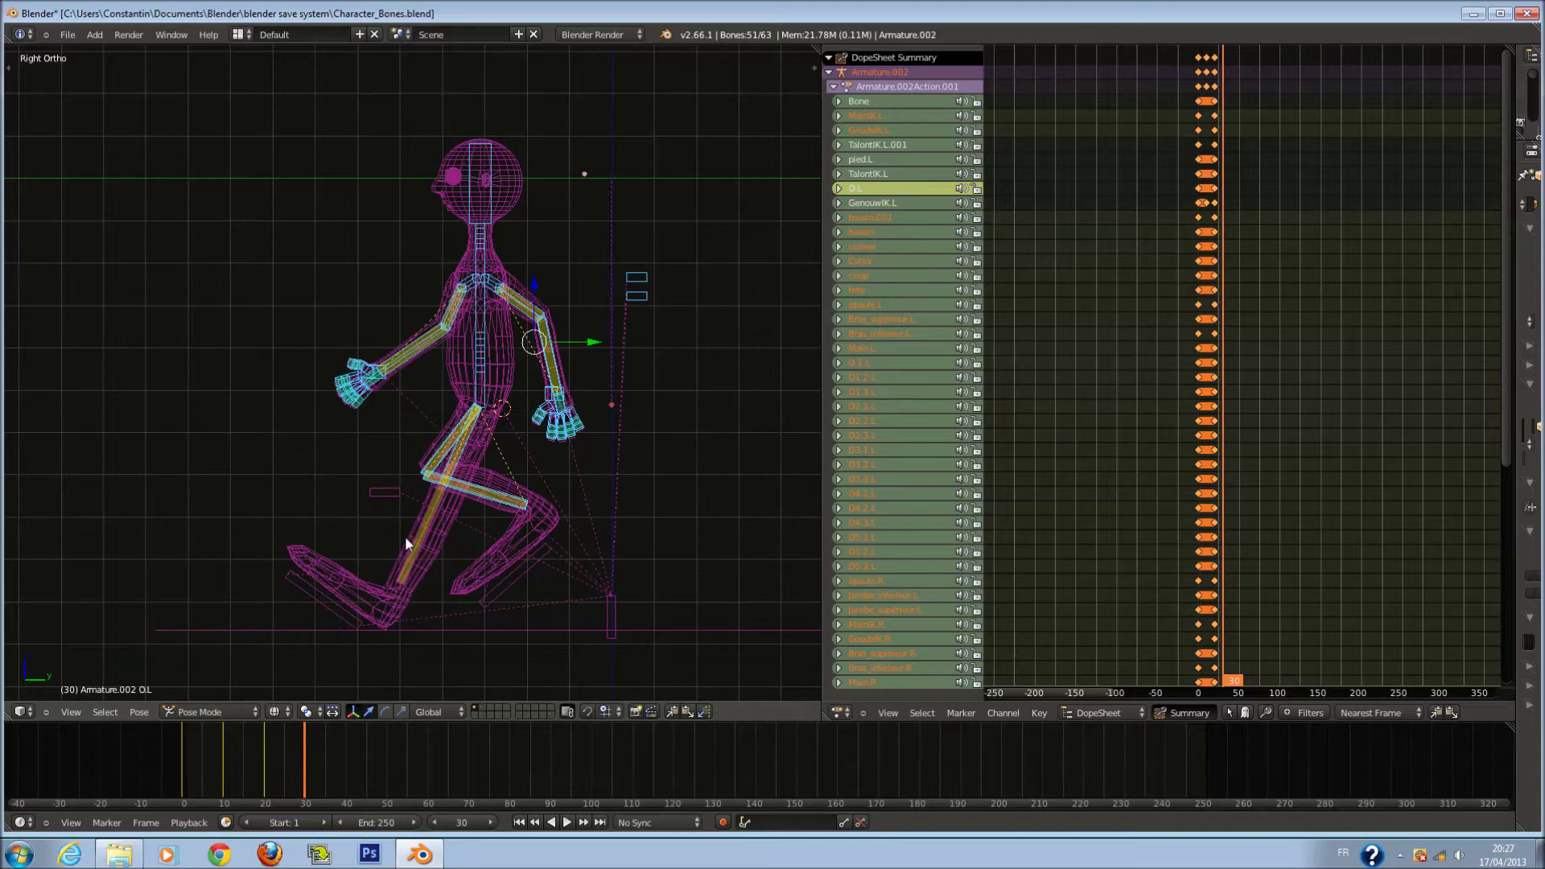
scroll(482, 463, up, 6)
middle_drag(465, 458, 470, 463)
key(Escape)
key(alt+r)
key(alt+g)
Try moving the foot bones flat onto the ground, then undo it.
key(a)
key(c)
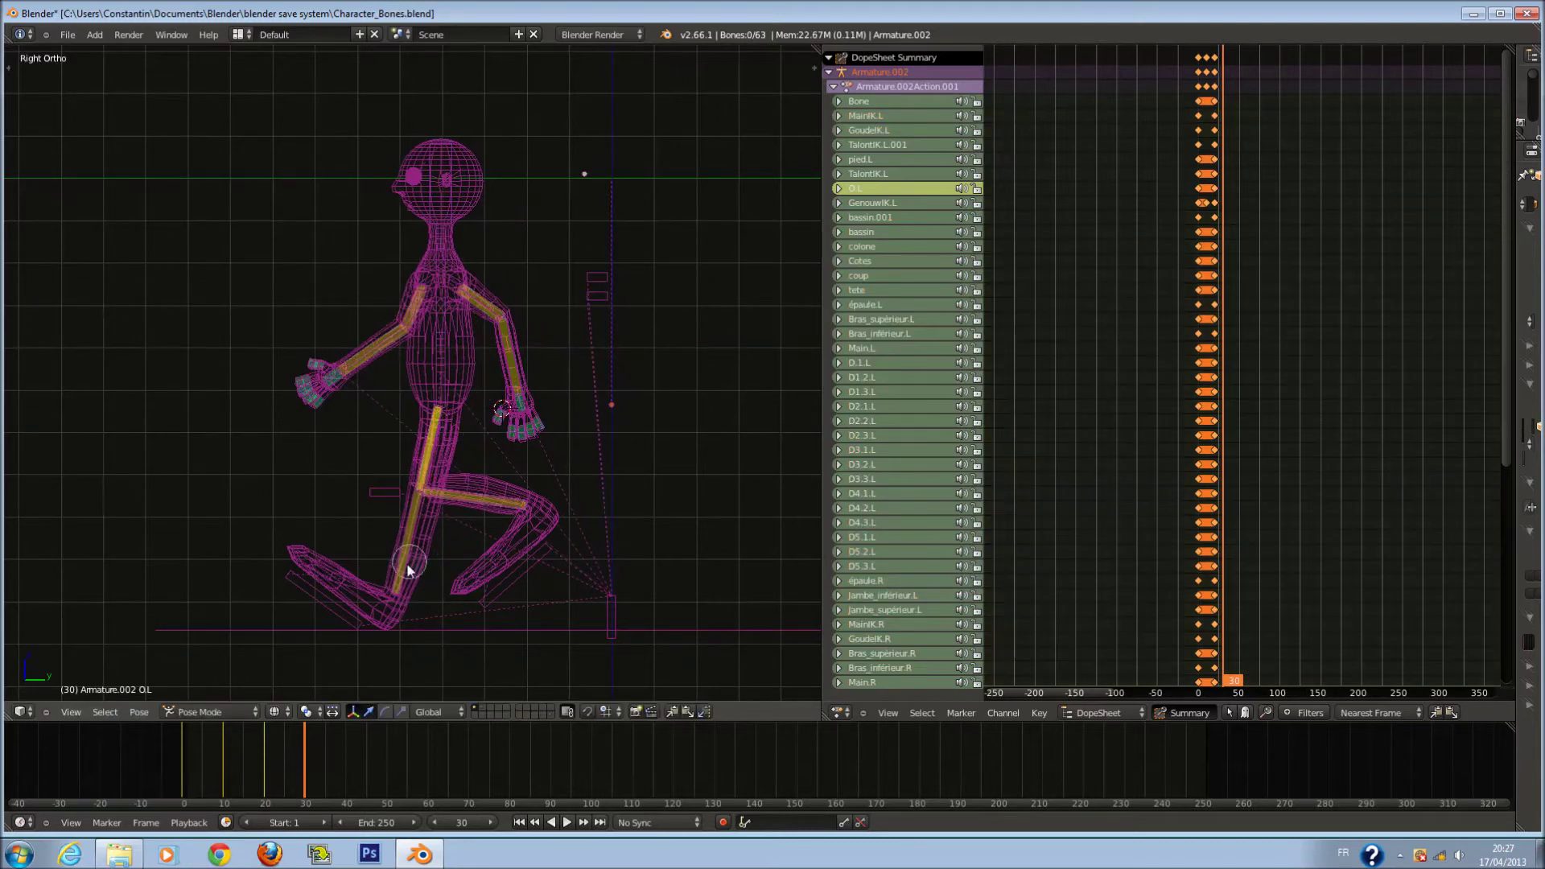
drag(325, 597, 345, 604)
key(Escape)
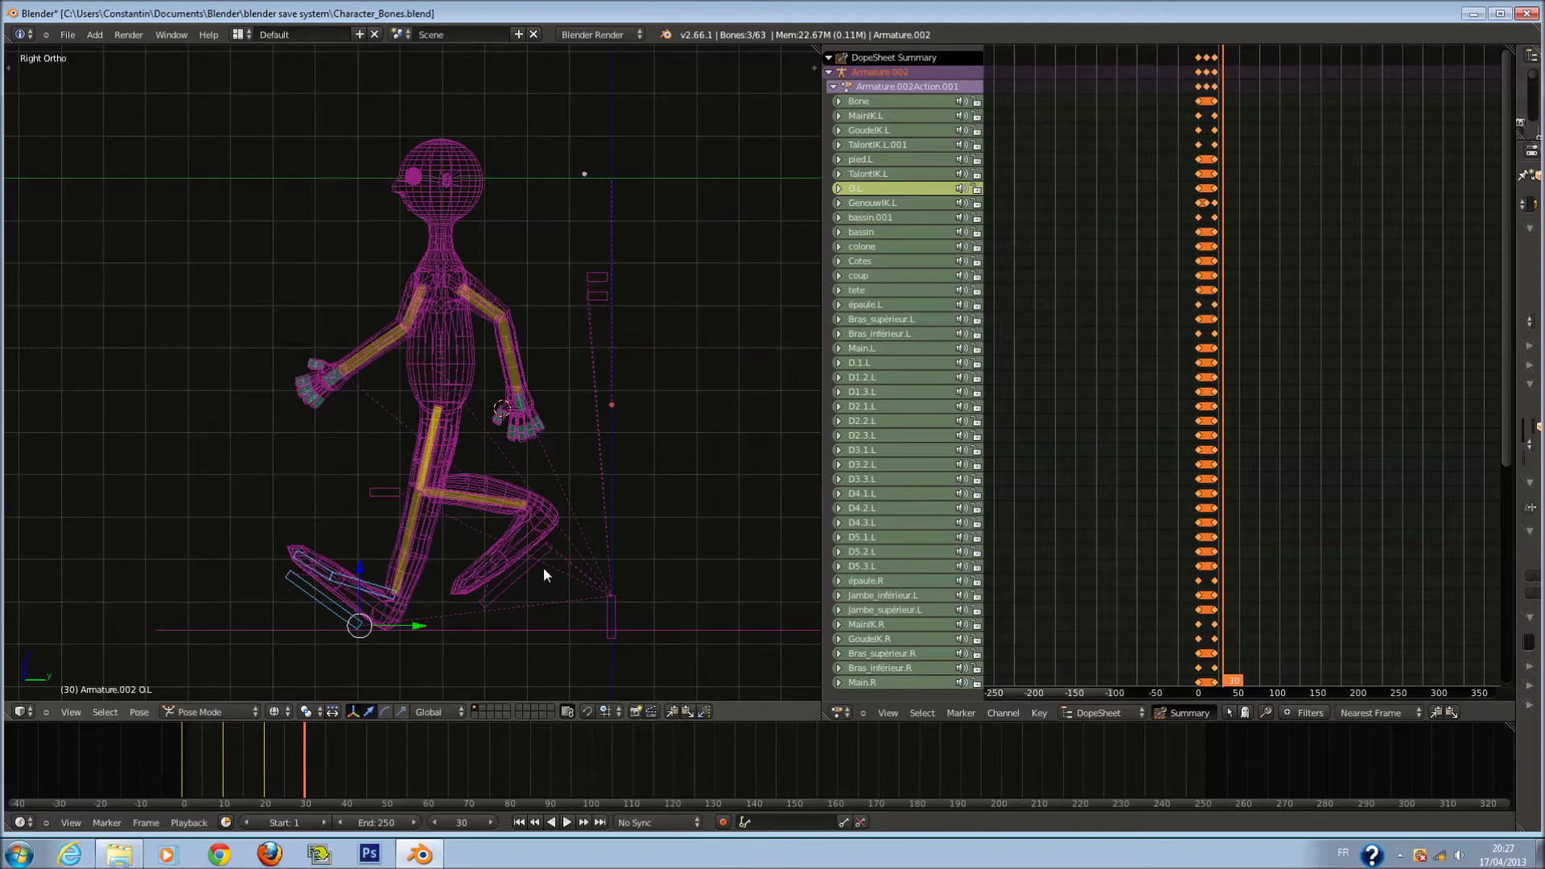
key(g)
click(426, 629)
key(ctrl+z)
Select the body bones without the feet and adjust the body's height along Z.
key(a)
key(a)
key(c)
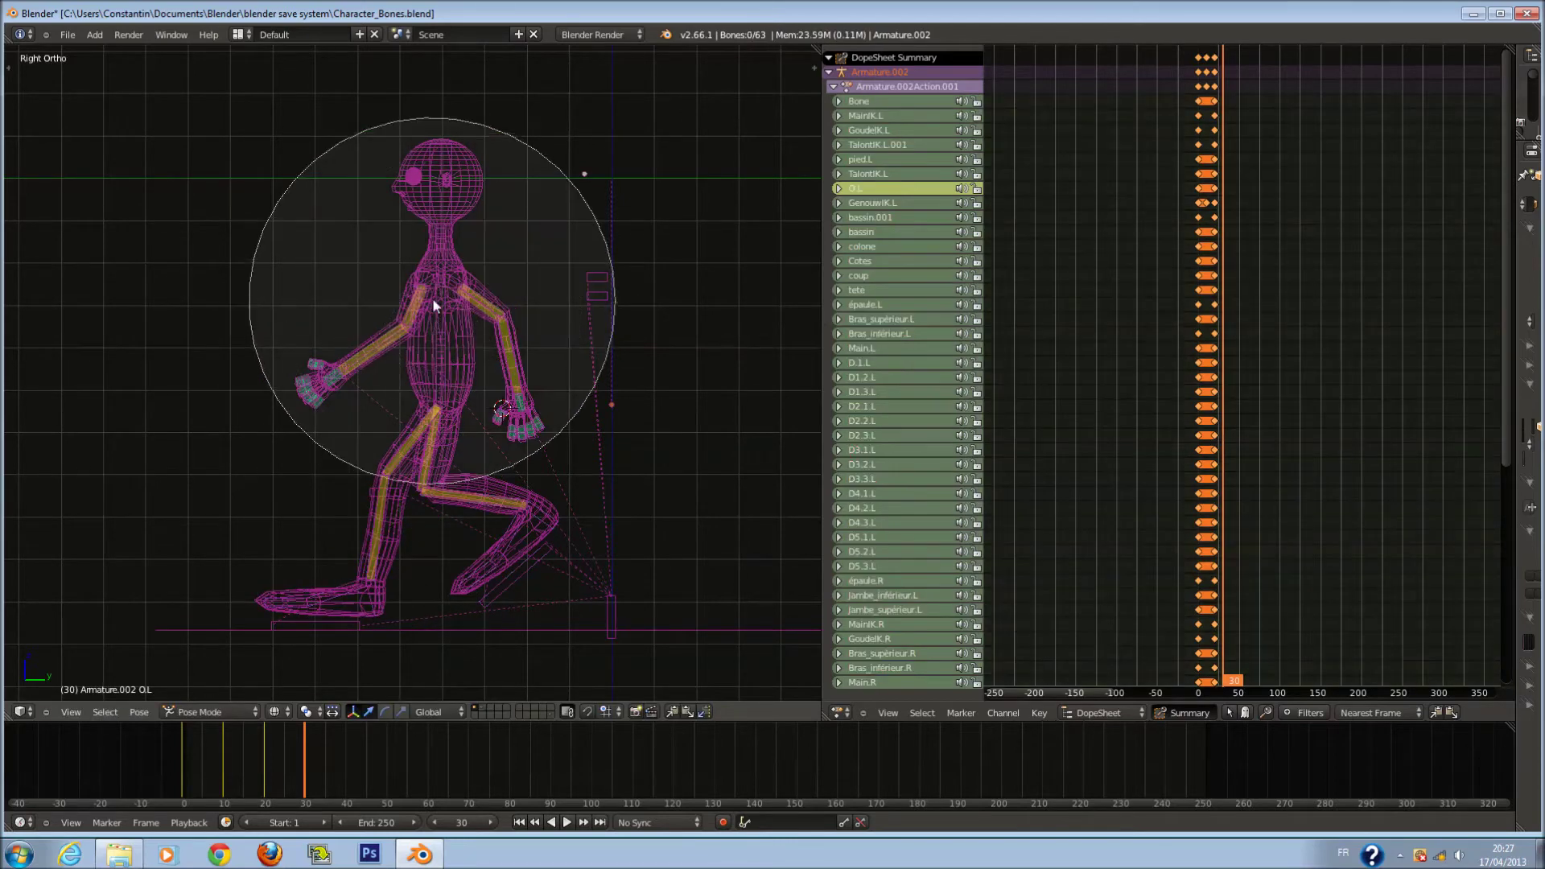
drag(433, 297, 468, 319)
scroll(350, 563, up, 5)
middle_click(344, 601)
key(Escape)
key(g)
key(z)
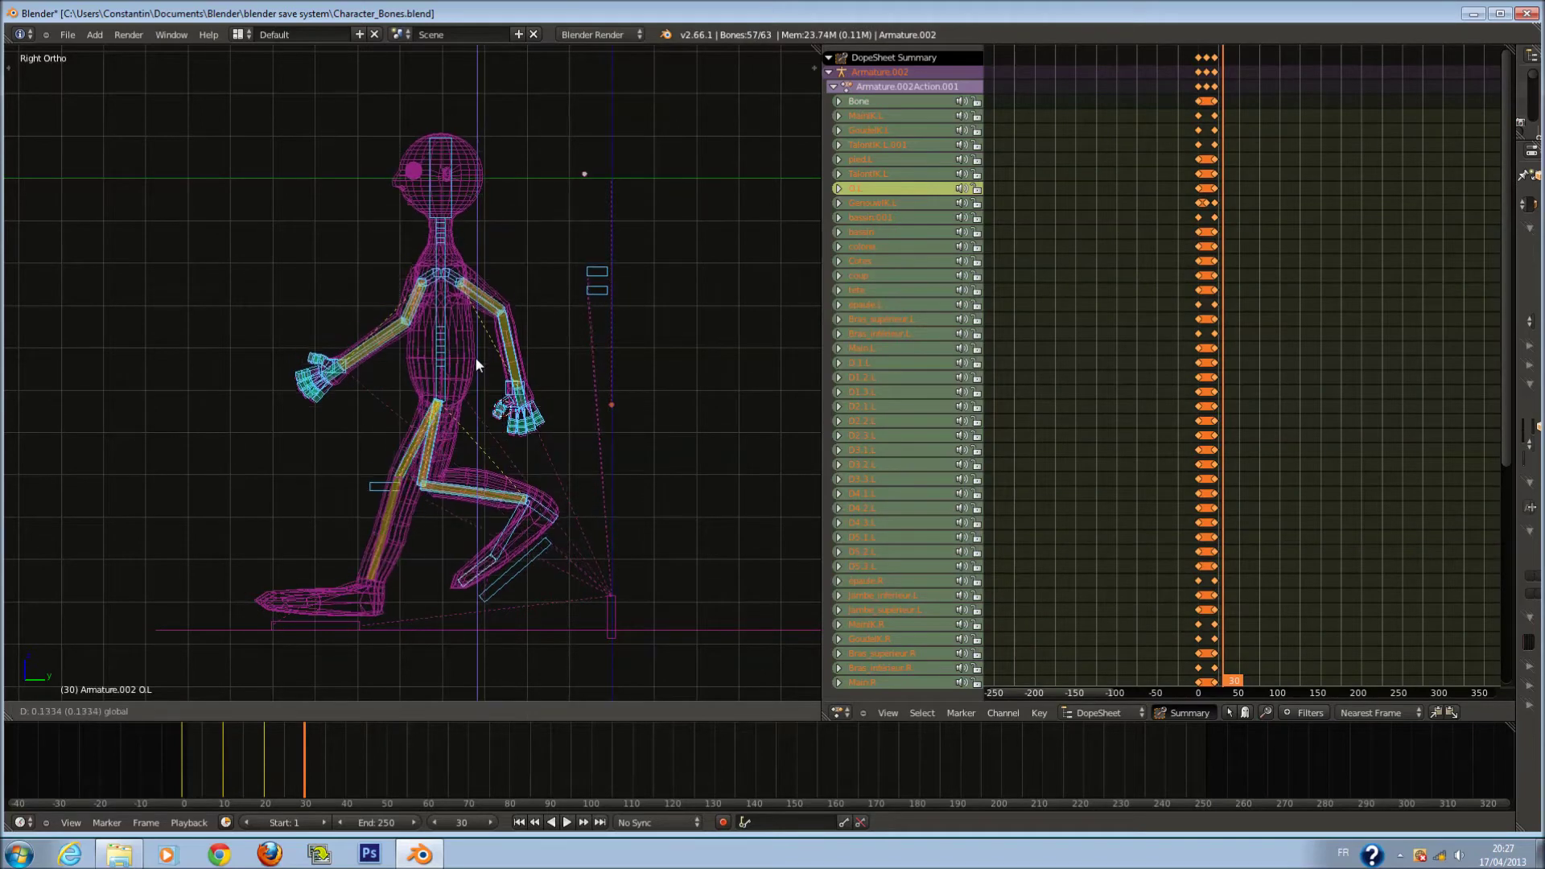
click(474, 355)
Move the TalontIK.R foot control down to plant the right foot.
right_click(353, 625)
key(g)
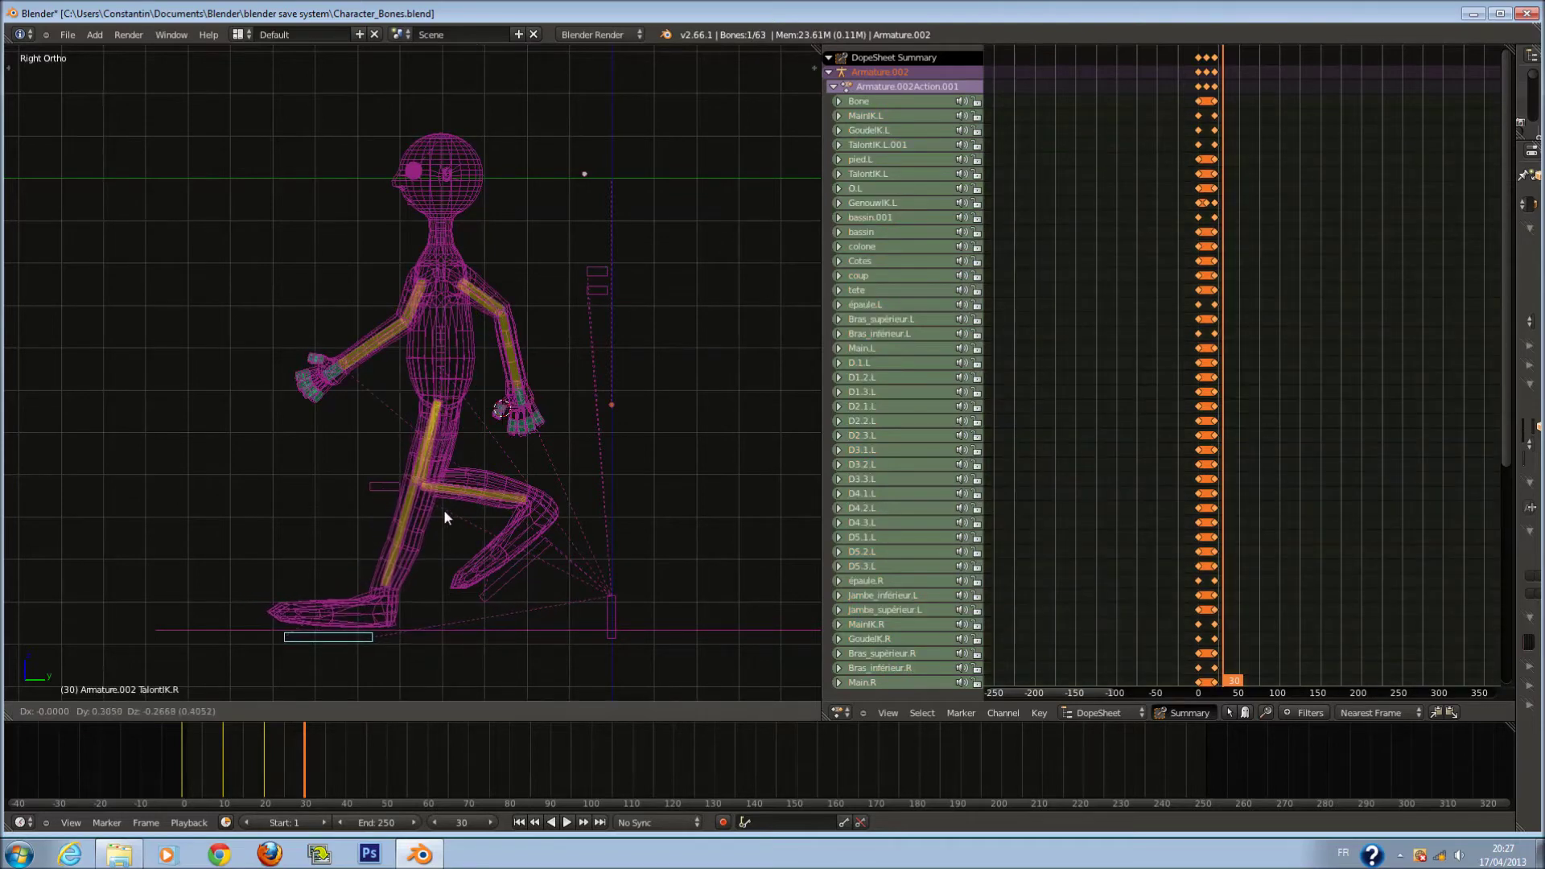
click(445, 509)
key(a)
key(a)
scroll(488, 314, up, 2)
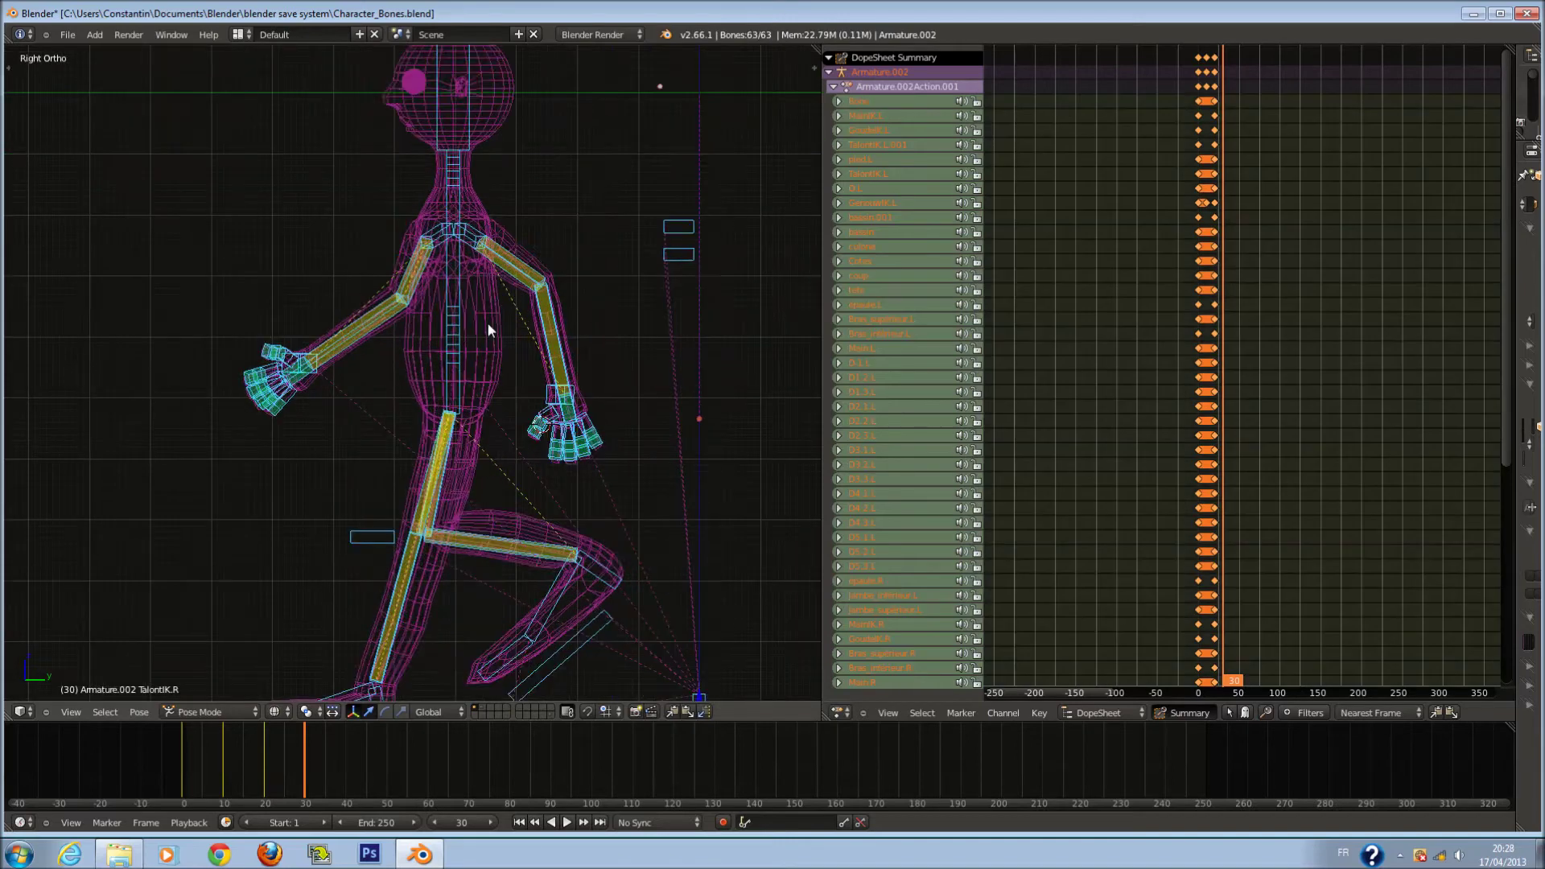
key(z)
scroll(529, 326, down, 2)
key(z)
Nudge the MainIK.L hand slightly right and swing the Main.R hand up and forward.
right_click(554, 396)
drag(553, 395, 569, 390)
right_click(327, 390)
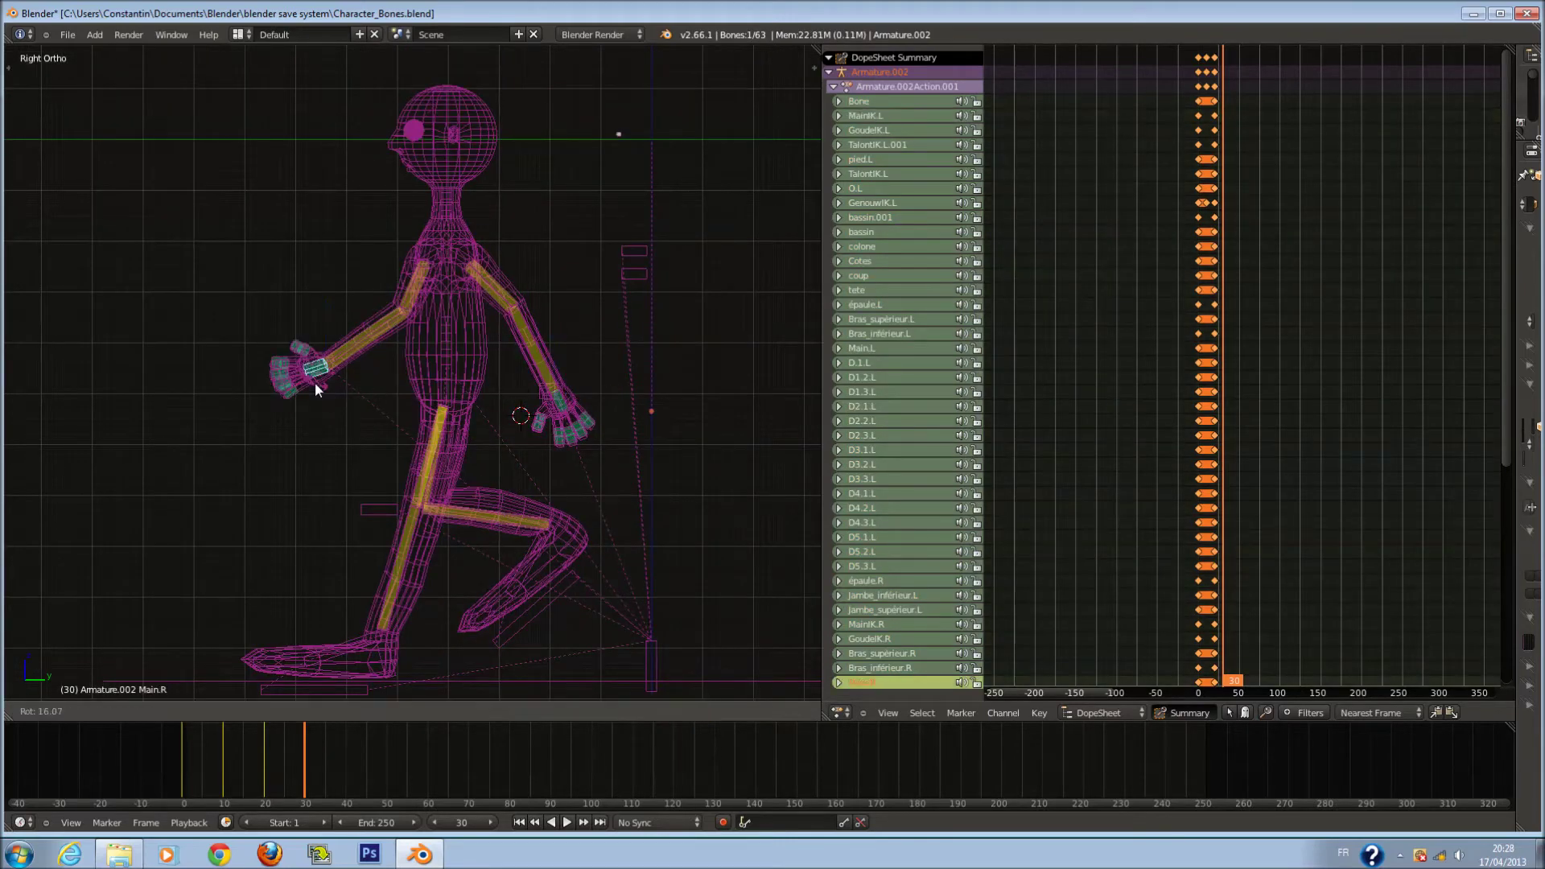
right_drag(338, 412, 335, 401)
key(a)
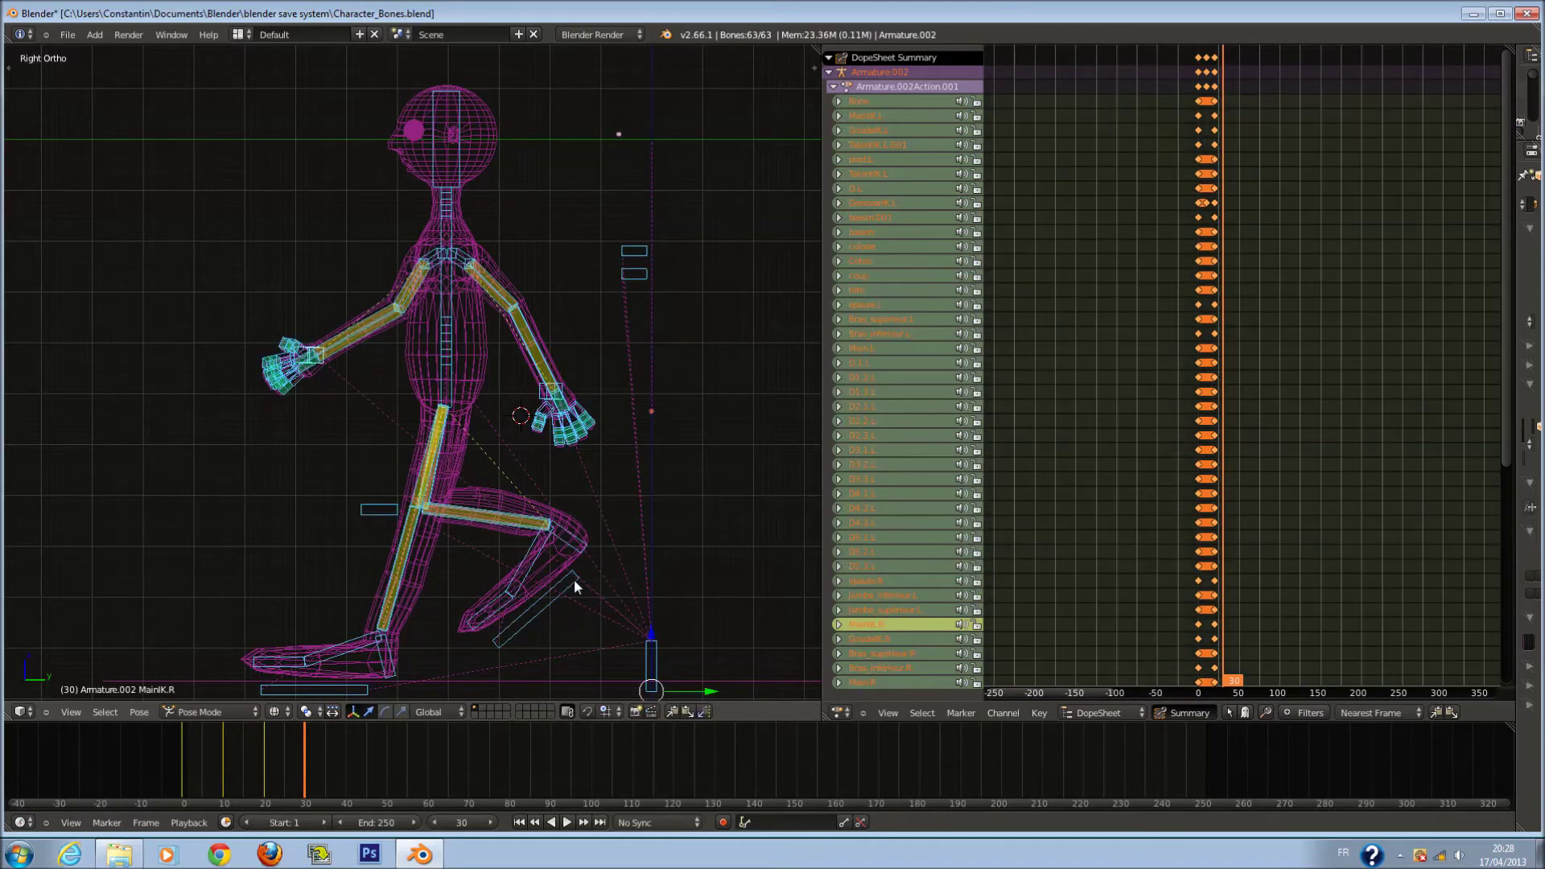
key(a)
Circle-select most of the body bones and shift them forward along Y.
key(c)
mouse_move(499, 356)
mouse_down()
mouse_move(407, 244)
mouse_move(446, 479)
mouse_up()
right_click(531, 523)
drag(528, 410, 479, 412)
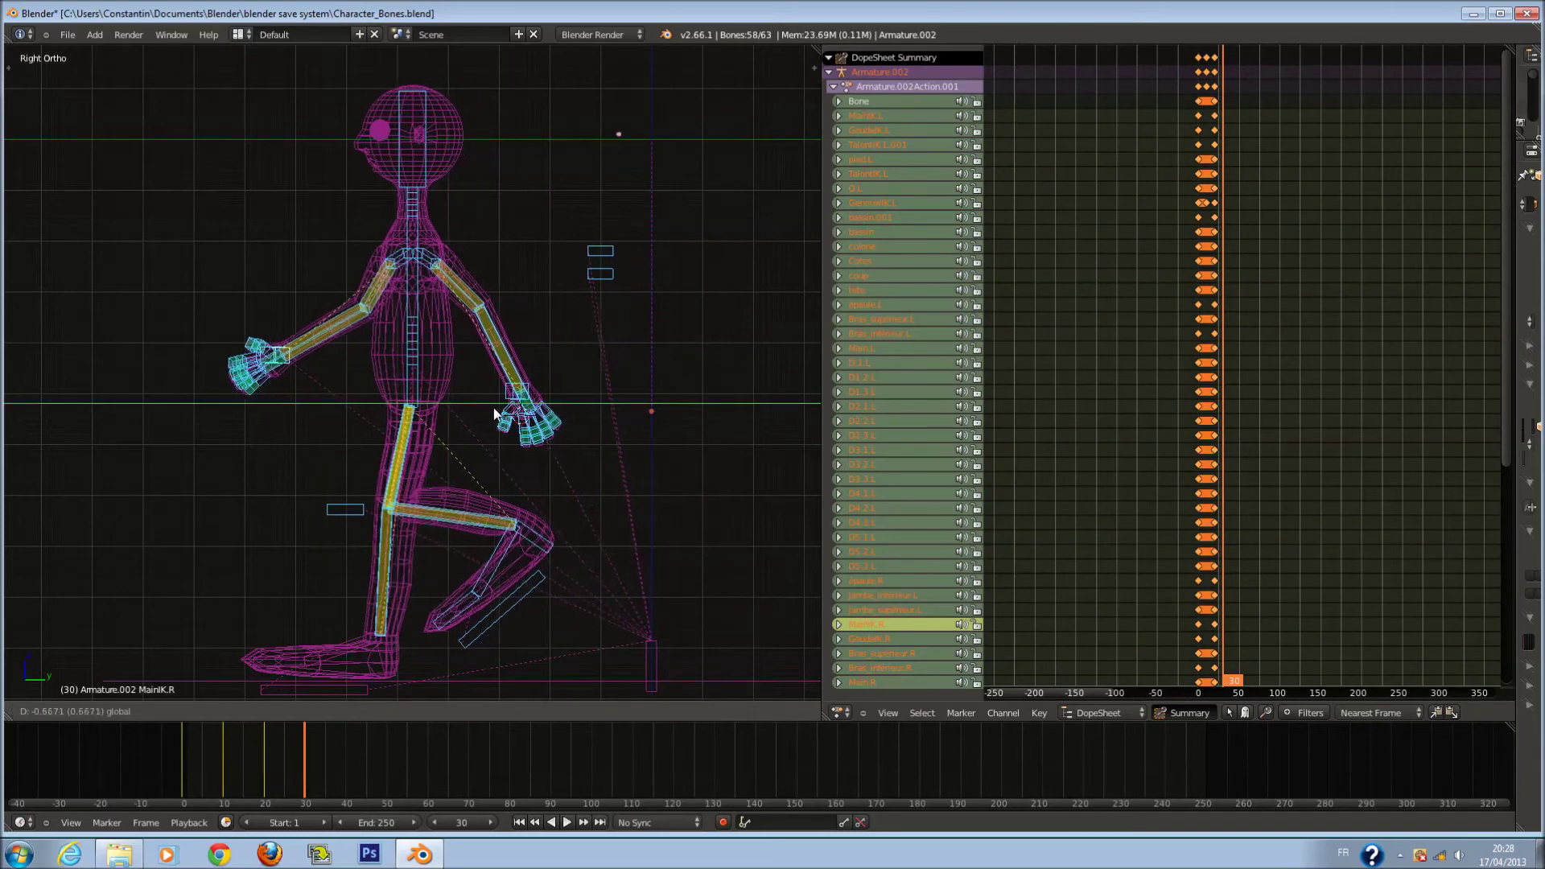
click(482, 412)
scroll(572, 466, down, 1)
Keyframe the current pose at frame 30 and play back the animation to review it.
key(i)
click(579, 472)
key(alt+a)
key(z)
key(z)
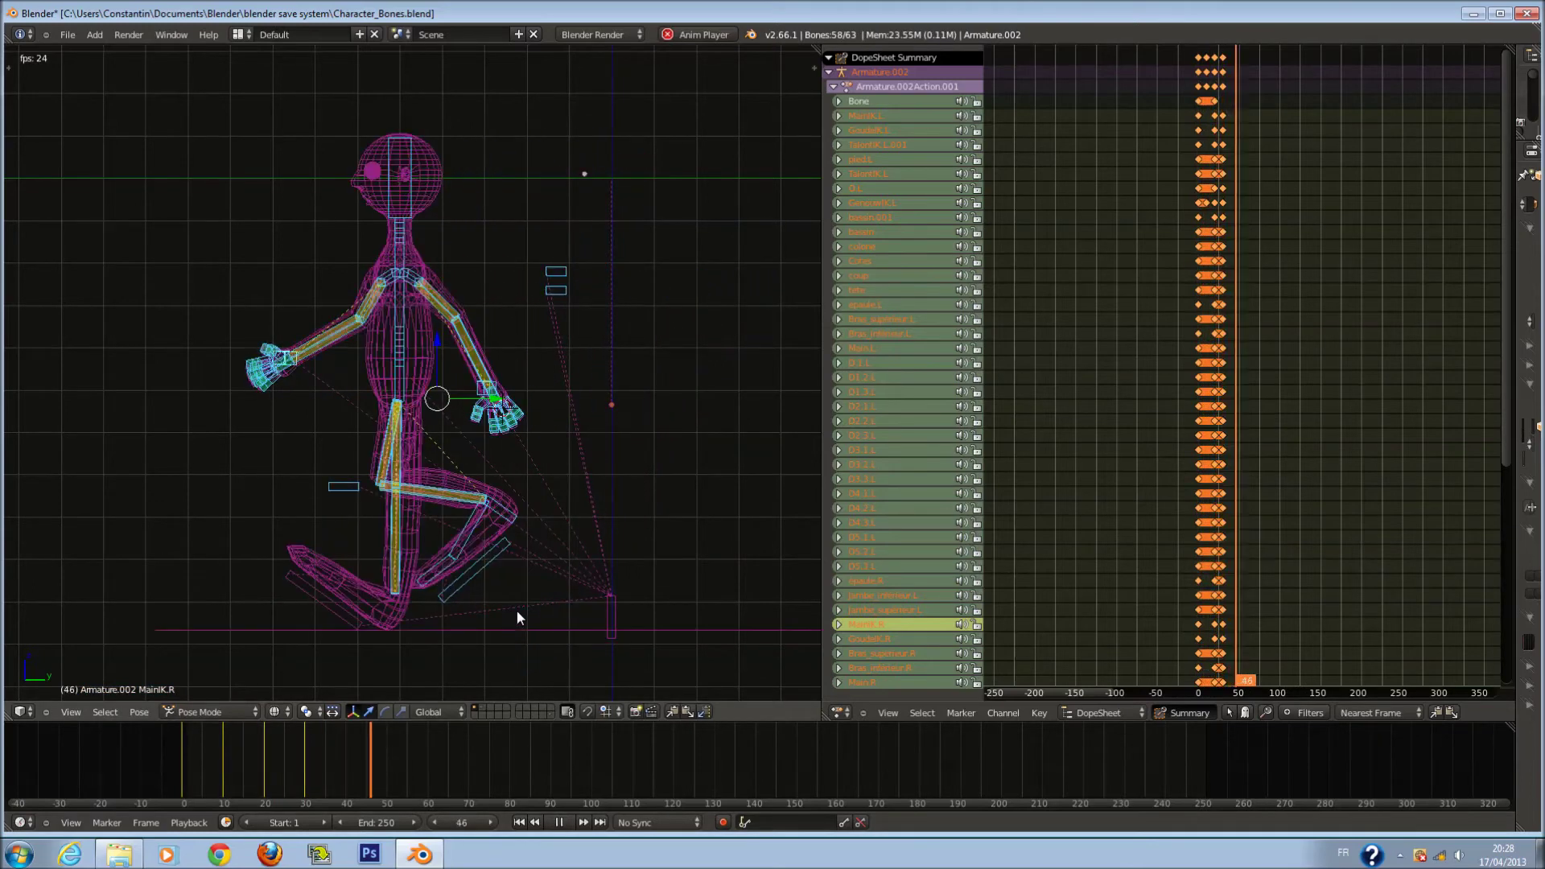
key(Escape)
Select all bones except the root and insert LocRot keyframes at frame 30.
key(a)
key(a)
key(c)
scroll(659, 606, up, 5)
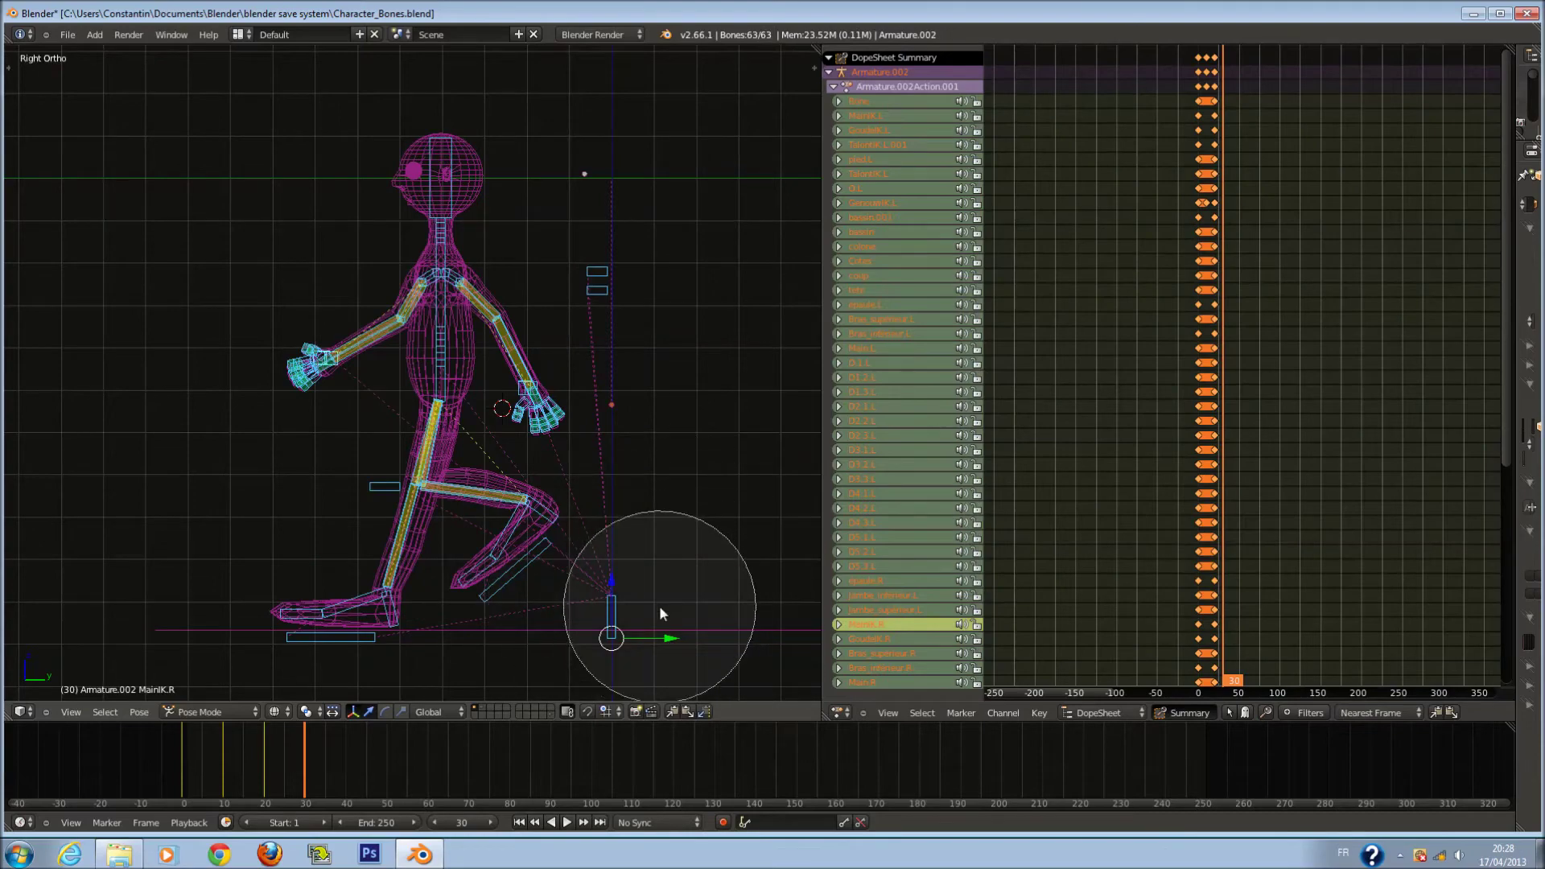
middle_click(660, 604)
key(Escape)
key(i)
click(612, 523)
Scrub back to frame 27 to compare, then return to frame 30.
mouse_move(333, 734)
mouse_down()
mouse_move(198, 747)
mouse_move(348, 756)
mouse_up()
shift+scroll(535, 622, up, 3)
ctrl+scroll(535, 622, up, 4)
ctrl+scroll(593, 621, up, 1)
ctrl+scroll(625, 621, up, 1)
ctrl+scroll(626, 621, down, 3)
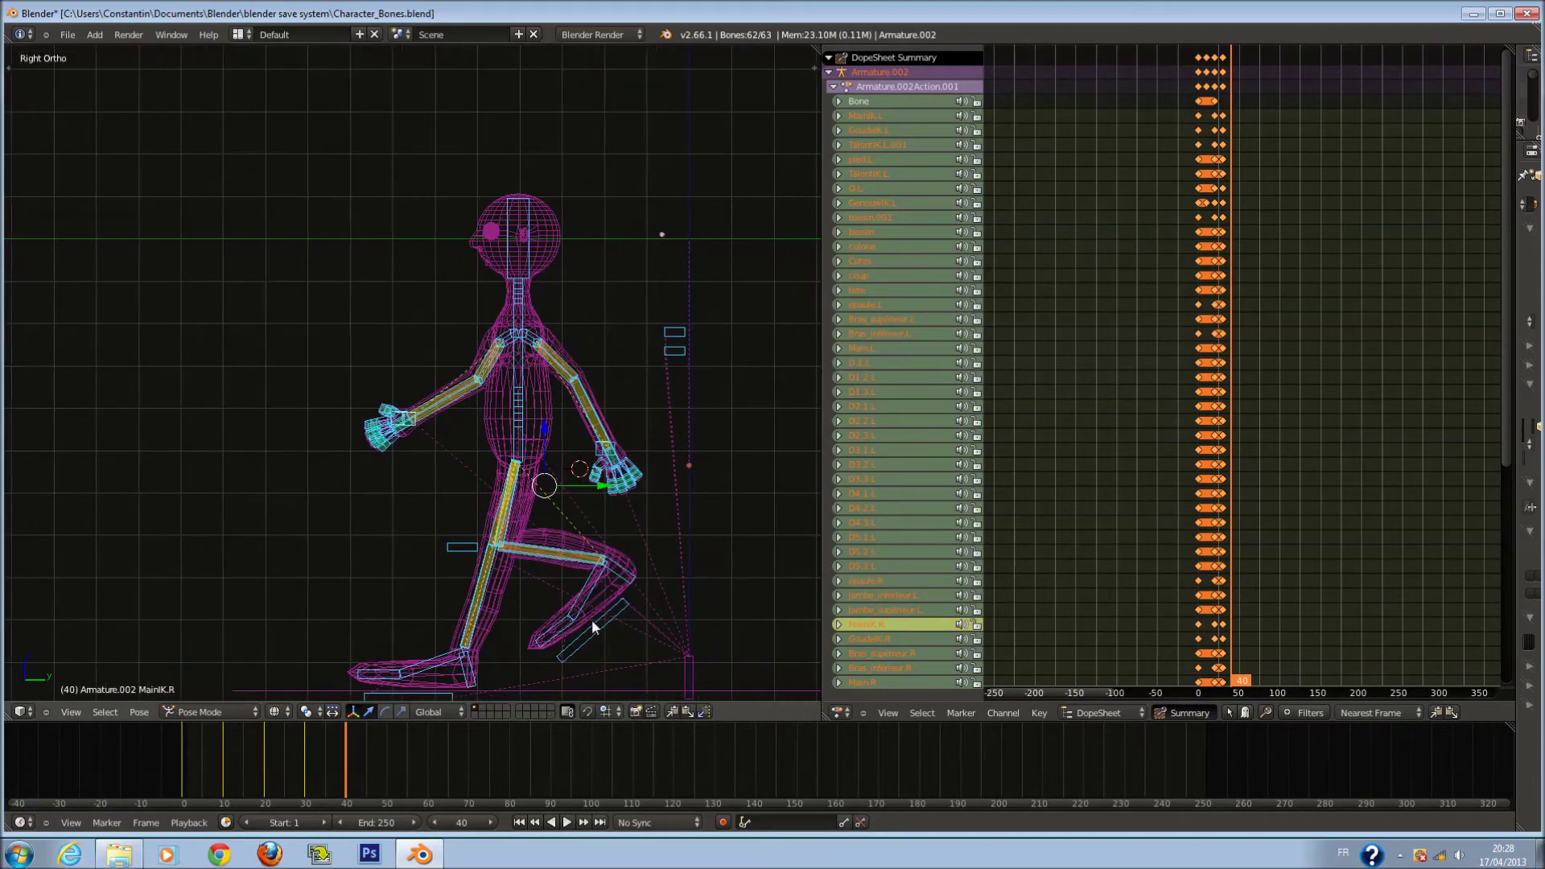
key(Down)
Select all bones, then deselect the root Bone.
key(a)
scroll(709, 653, down, 2)
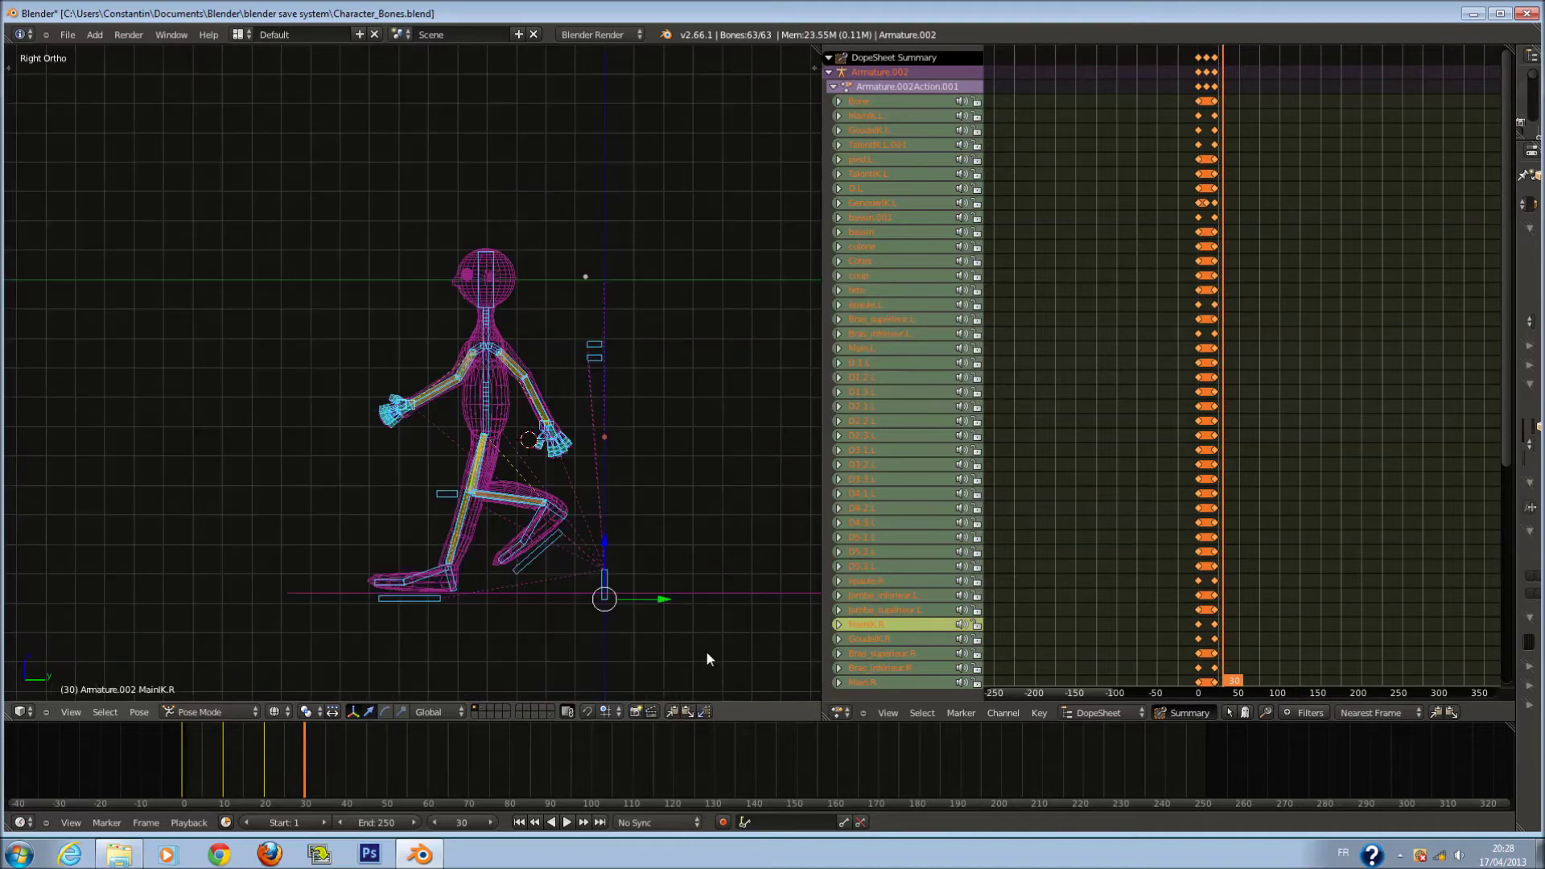
shift+right_click(637, 603)
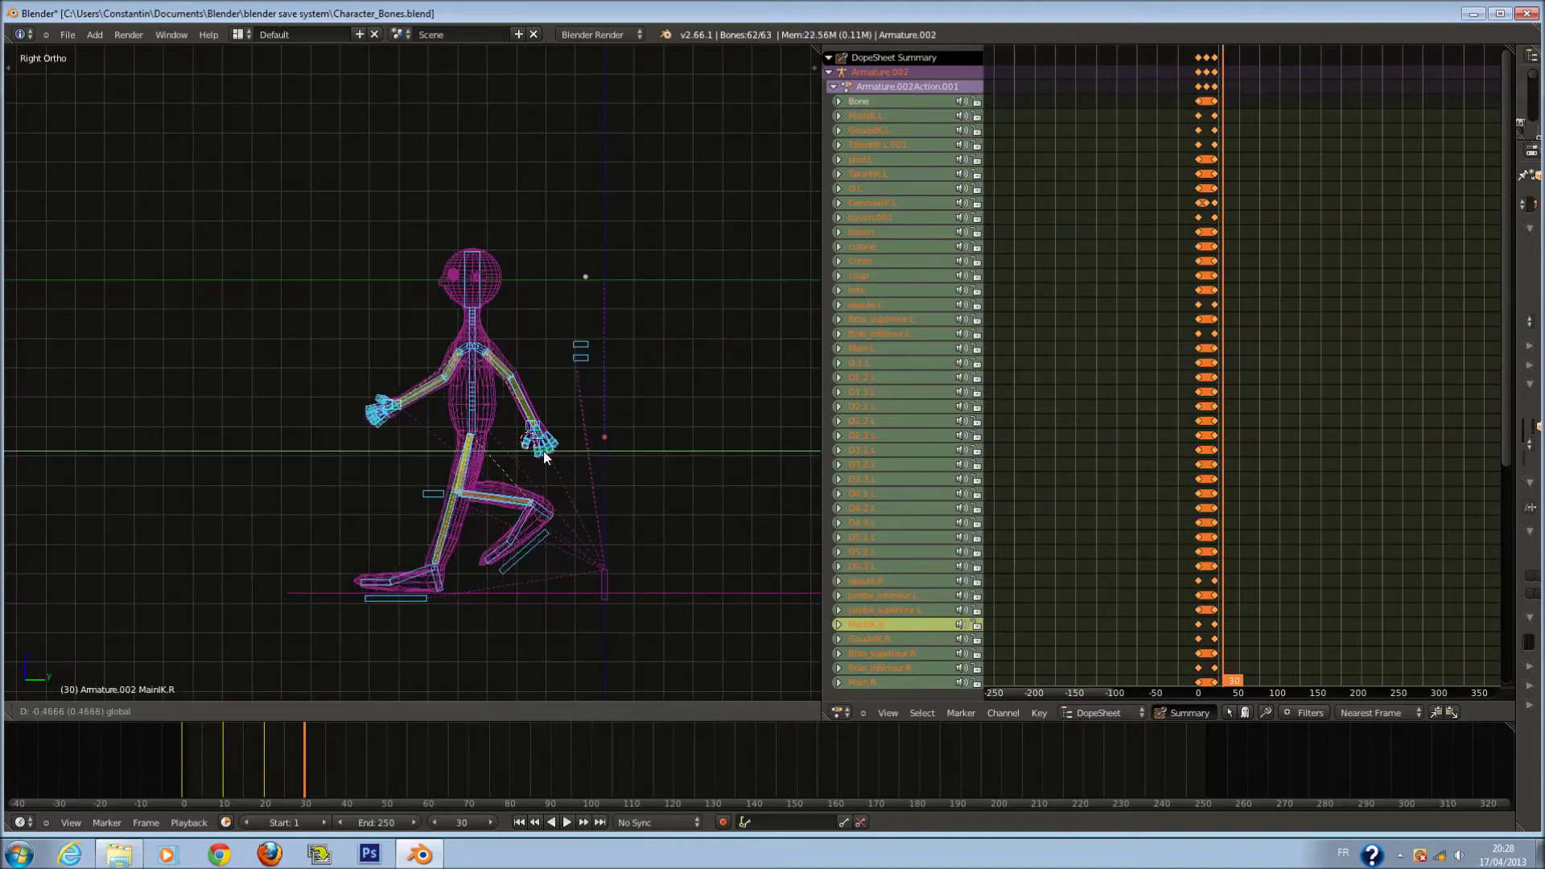
scroll(546, 453, up, 3)
scroll(477, 618, down, 2)
Deselect the foot bones by painting, then start a move and cancel it.
key(c)
scroll(434, 658, up, 2)
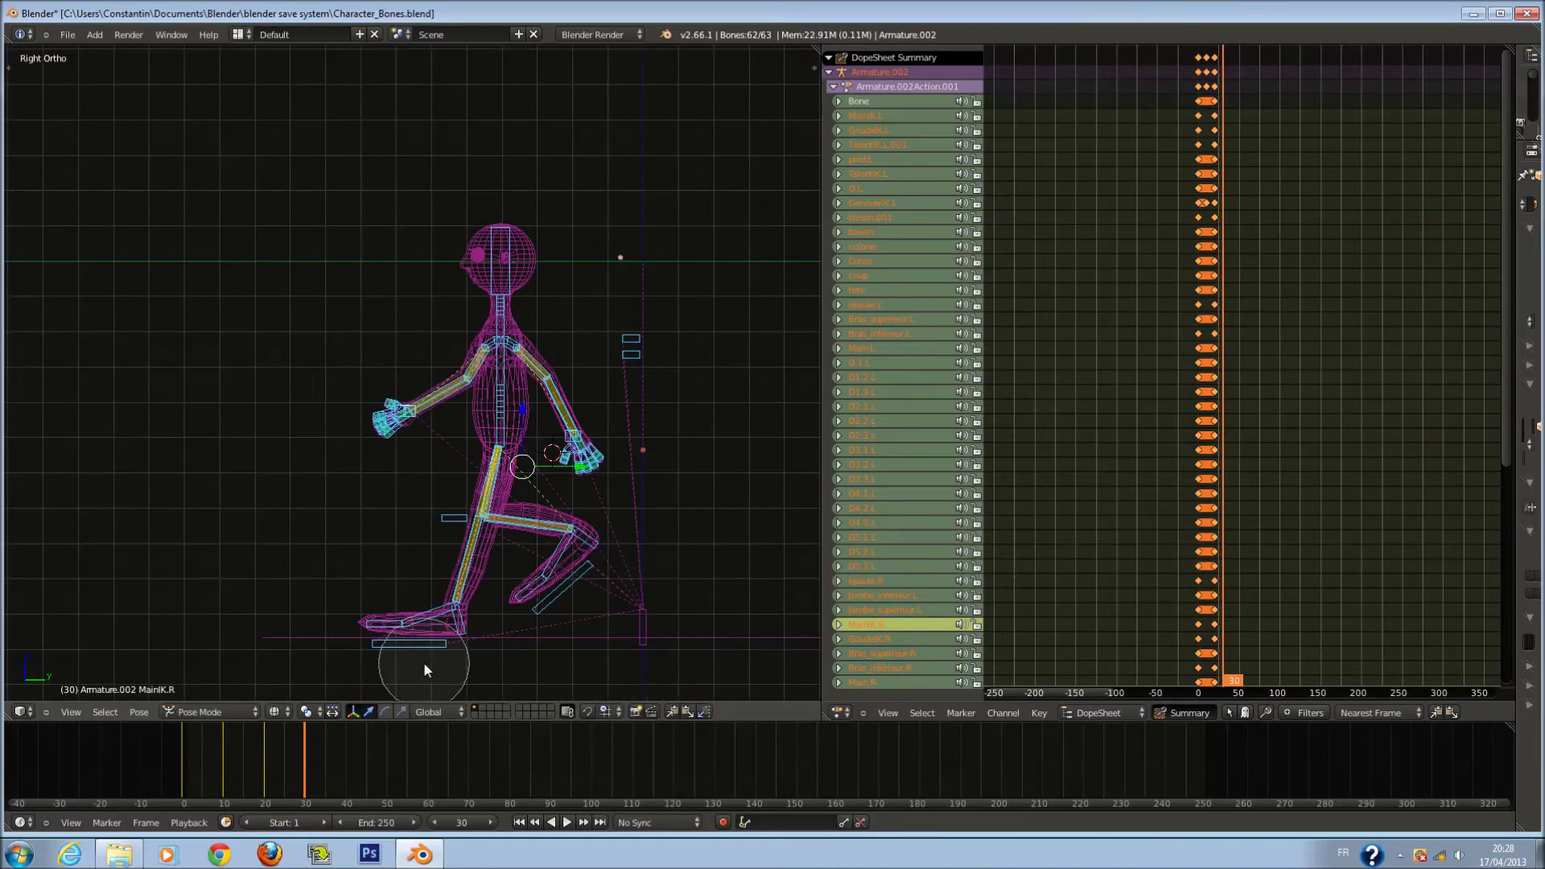
middle_drag(429, 670, 432, 684)
key(Escape)
key(g)
key(Escape)
Deselect the leg and foot bones and shift the upper body forward along Y.
key(c)
mouse_move(448, 554)
middle_down()
mouse_move(438, 593)
mouse_move(476, 523)
middle_up()
key(Escape)
drag(595, 418, 573, 413)
Key every bone except the IK foot bone at frame 30.
key(a)
key(a)
key(c)
middle_click(656, 641)
key(Escape)
key(i)
click(656, 535)
At frame 24, move the TalontIK.L.001 foot bone to a new position.
drag(286, 767, 345, 762)
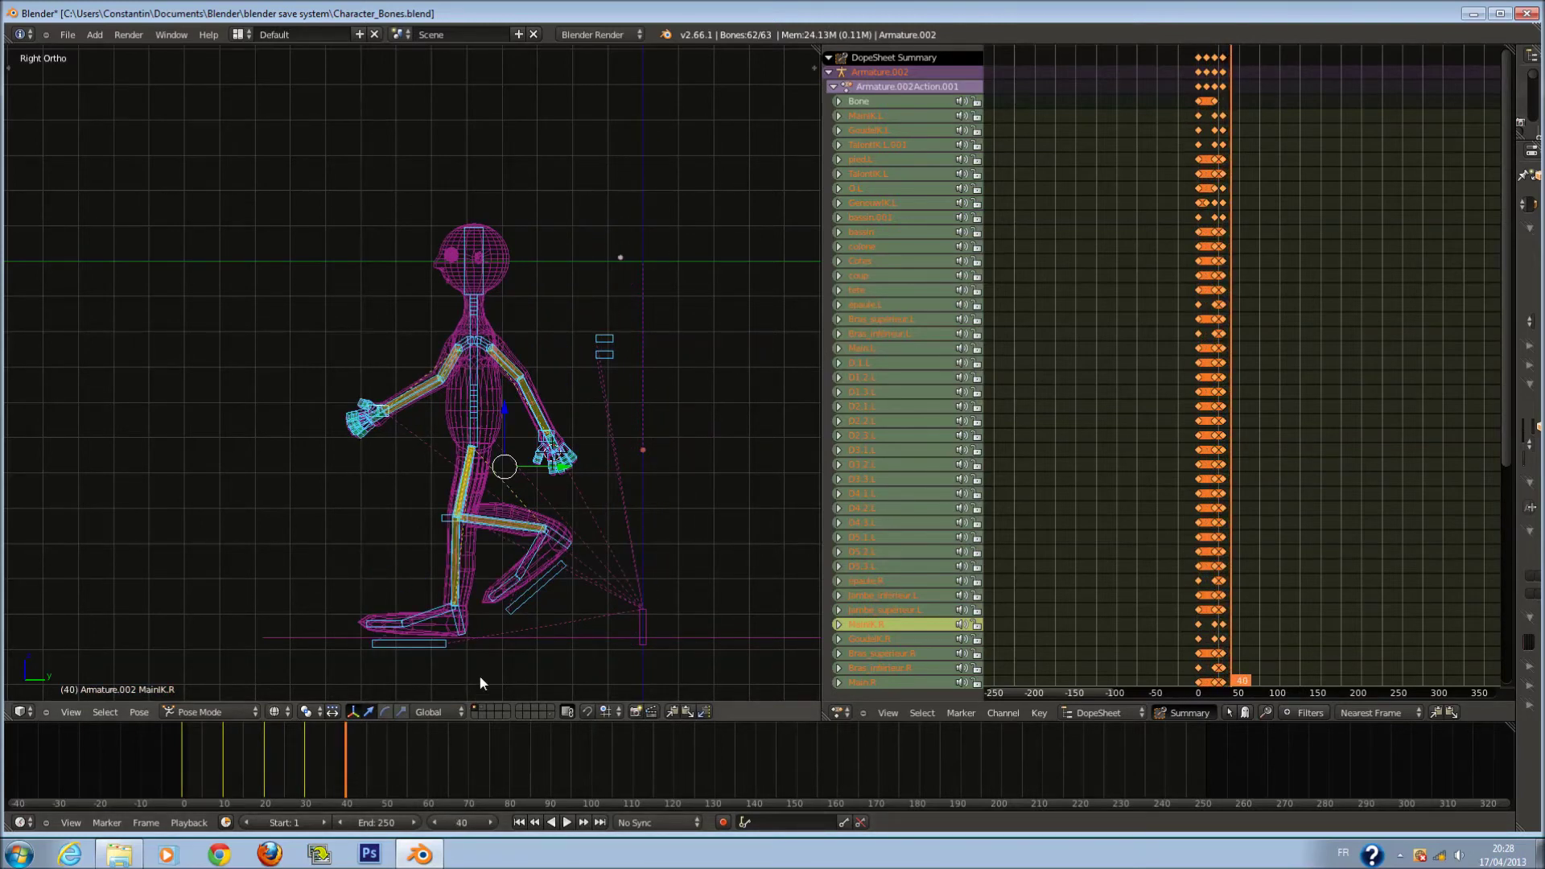
scroll(523, 668, up, 1)
key(a)
right_click(572, 634)
key(g)
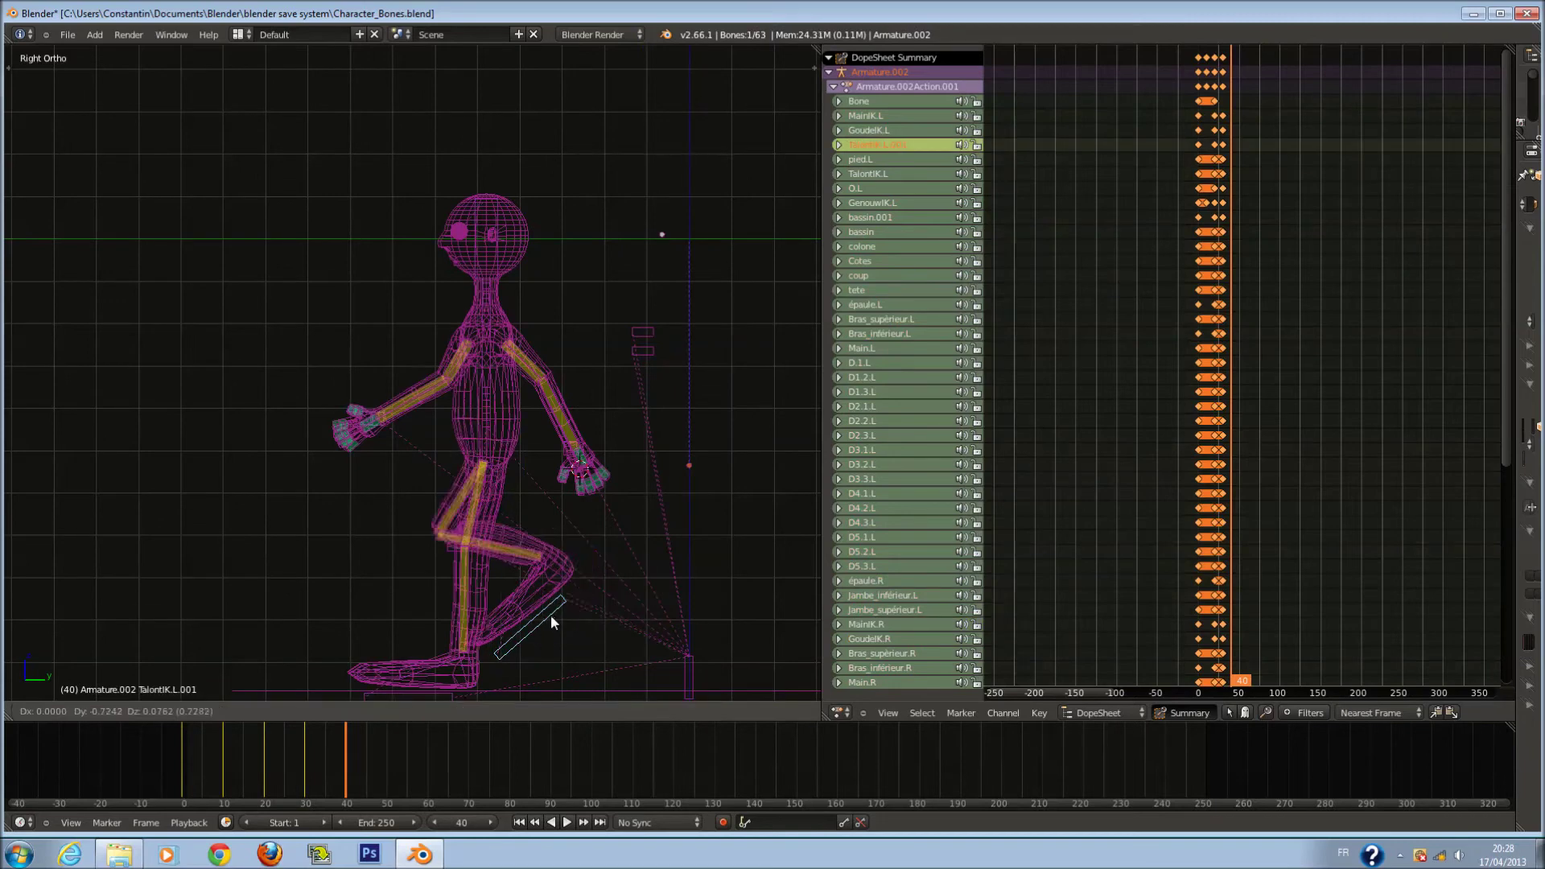
click(419, 626)
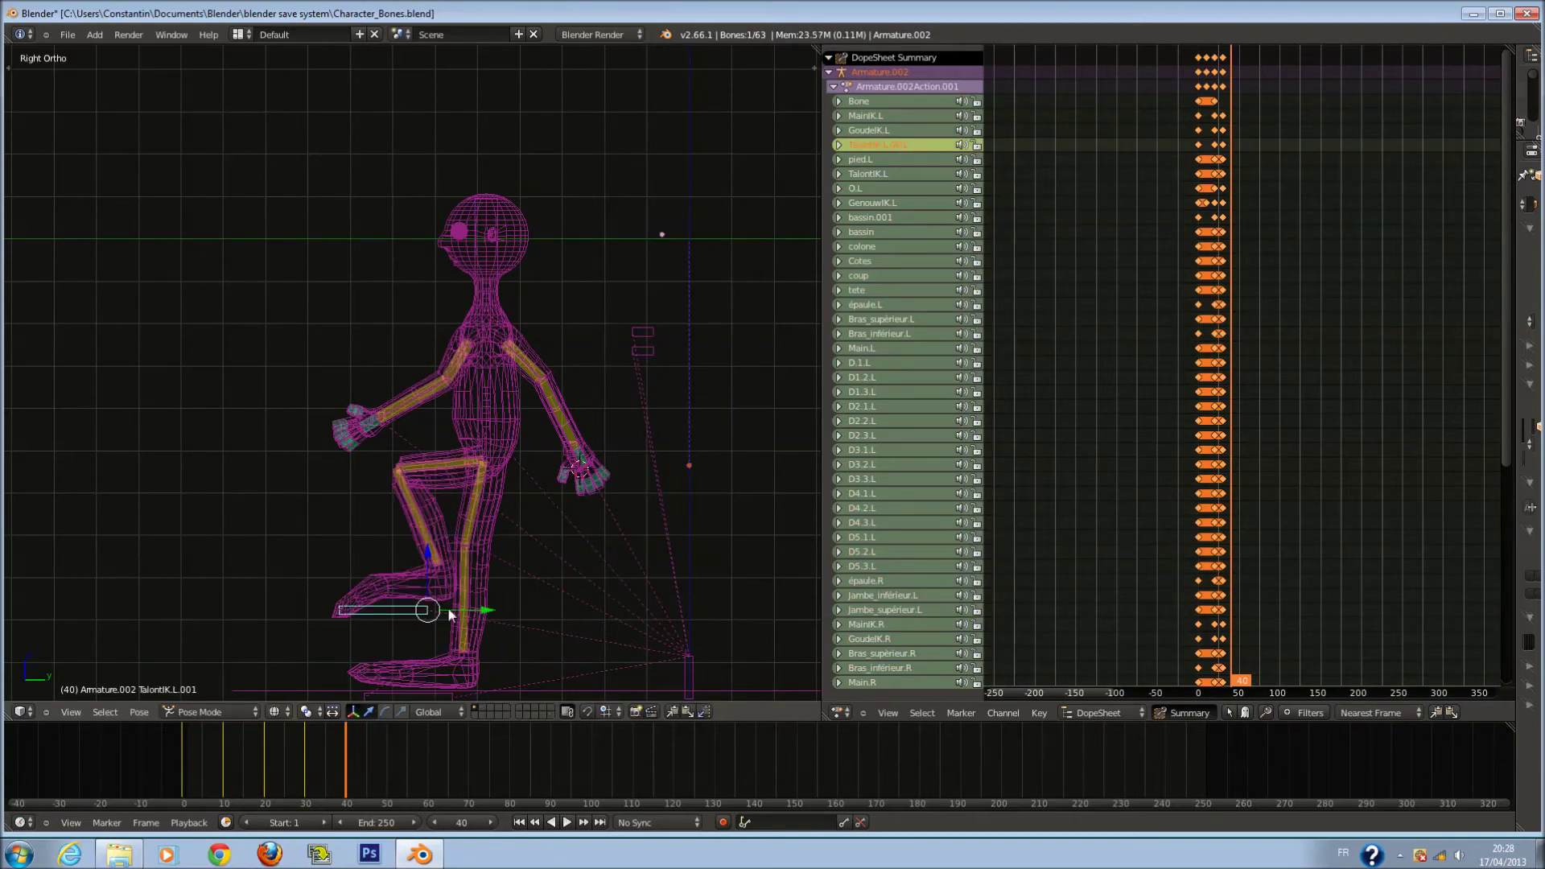
Reselect the armature in pose mode and clear the O.L foot bone's rotation.
key(ctrl+Tab)
right_click(344, 583)
right_click(381, 589)
key(ctrl+Tab)
right_click(347, 589)
key(alt+r)
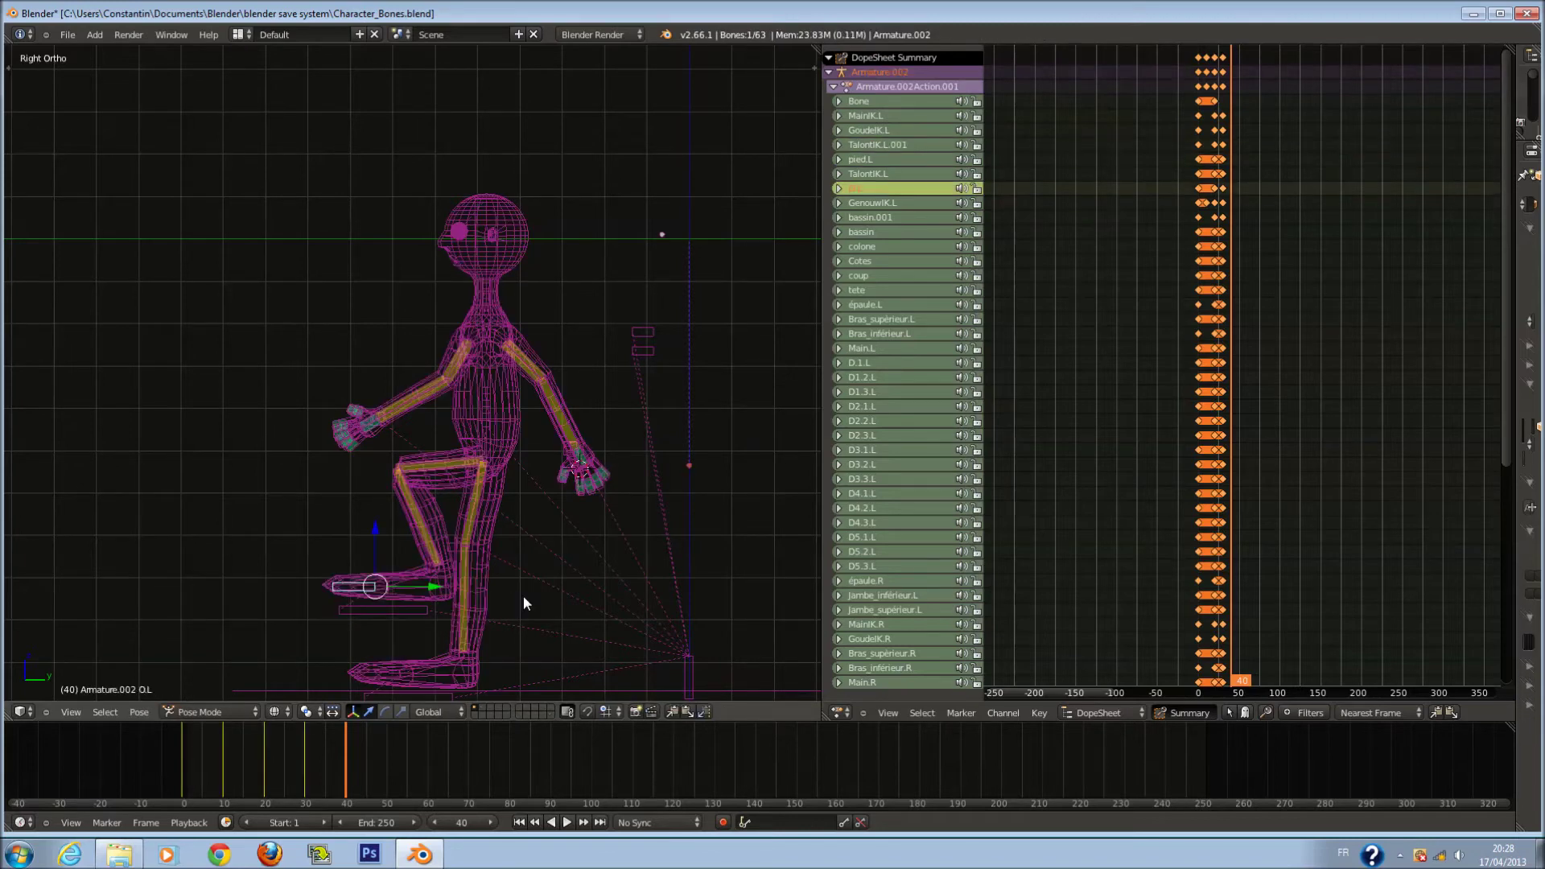
Paint-select the spine, arm, leg, foot and knee bones, then undo.
key(c)
mouse_move(425, 337)
mouse_down()
mouse_move(420, 320)
mouse_move(398, 380)
mouse_up()
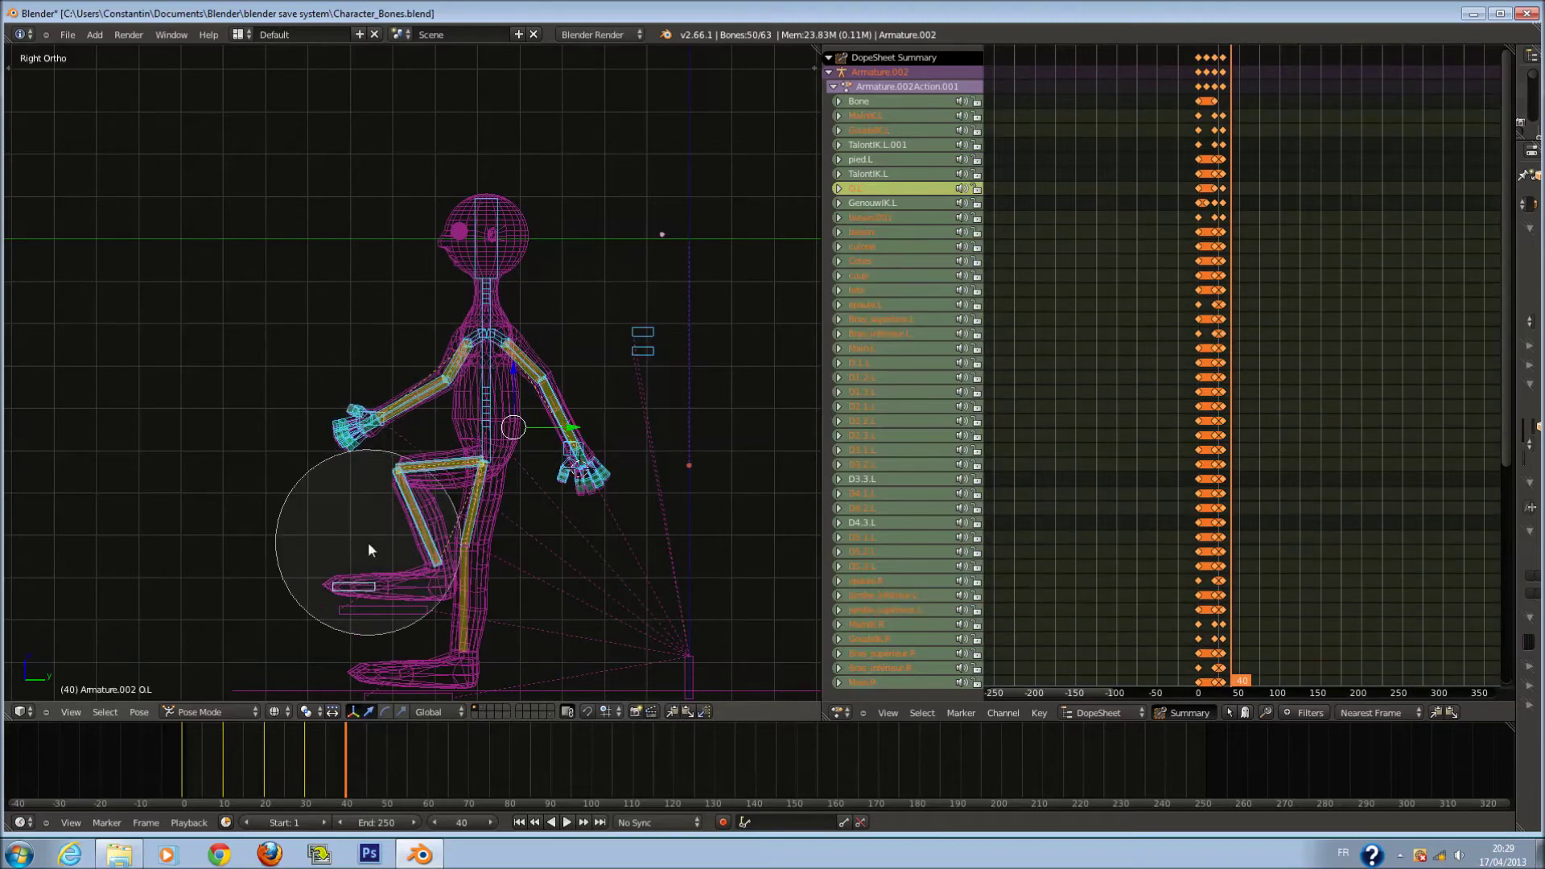
click(368, 543)
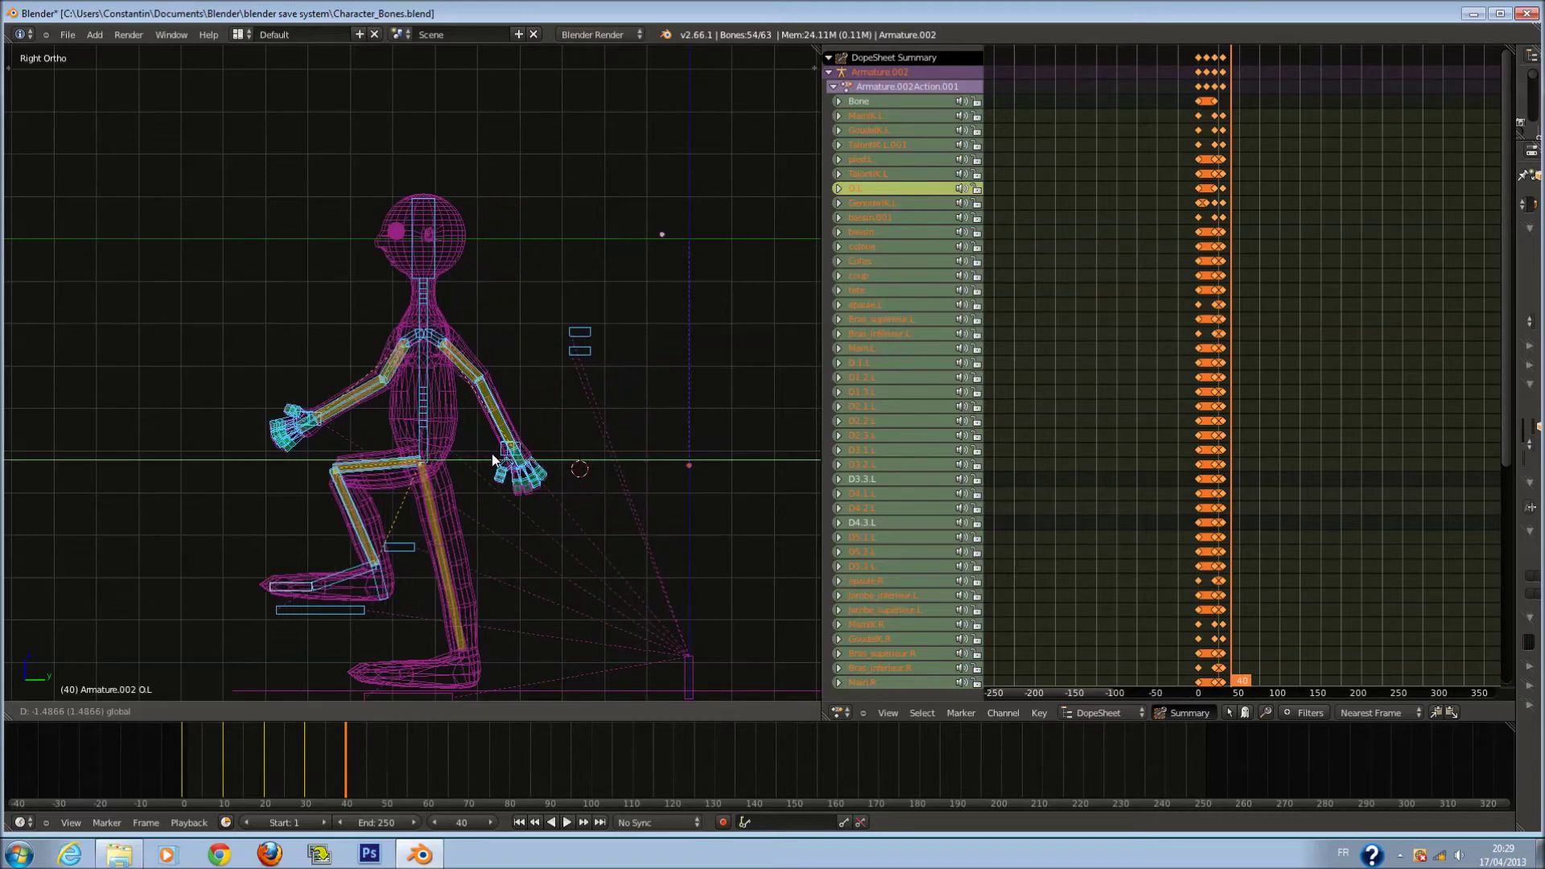
key(ctrl+z)
Select the GenouIK.L knee control and view it from the right side.
right_click(458, 549)
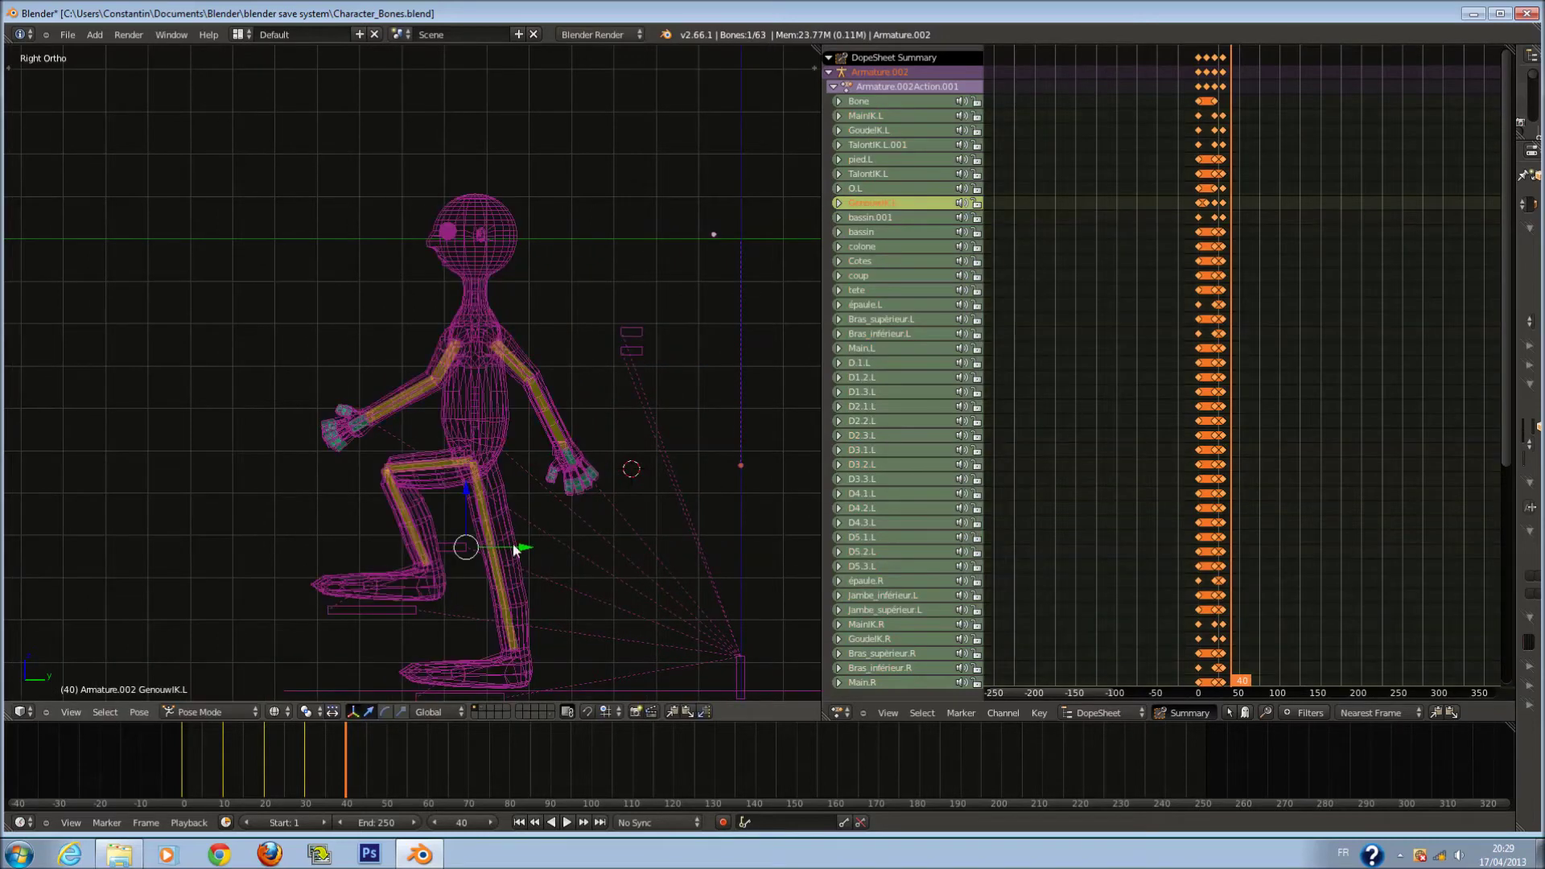
mouse_move(497, 540)
middle_down()
mouse_move(607, 525)
mouse_move(713, 414)
mouse_move(591, 447)
mouse_move(553, 406)
mouse_move(503, 437)
mouse_move(590, 533)
middle_up()
key(z)
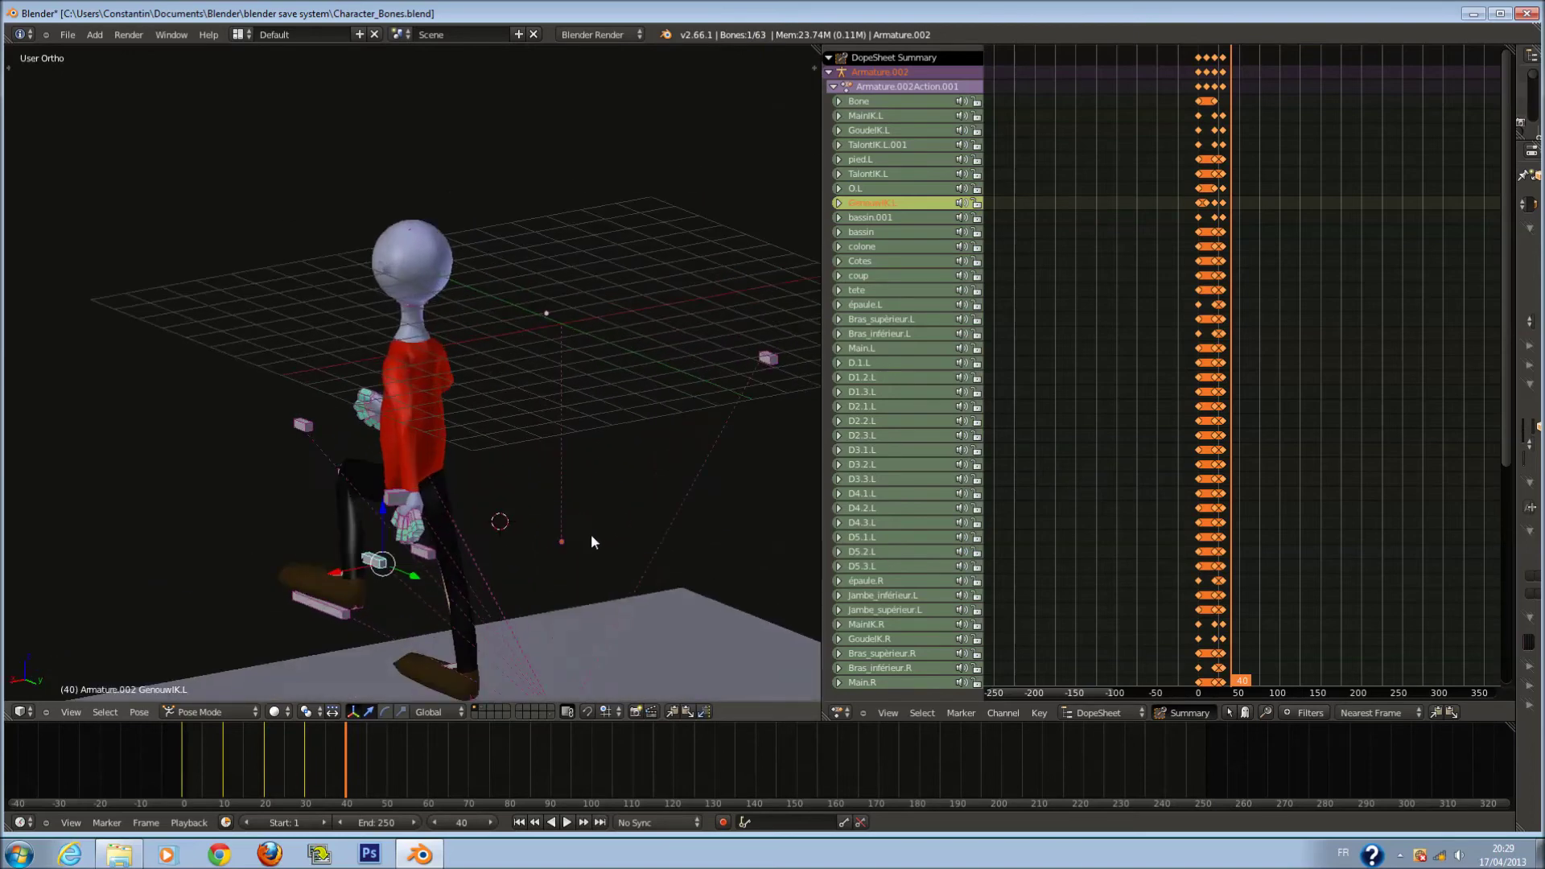
key(z)
middle_drag(624, 434, 592, 459)
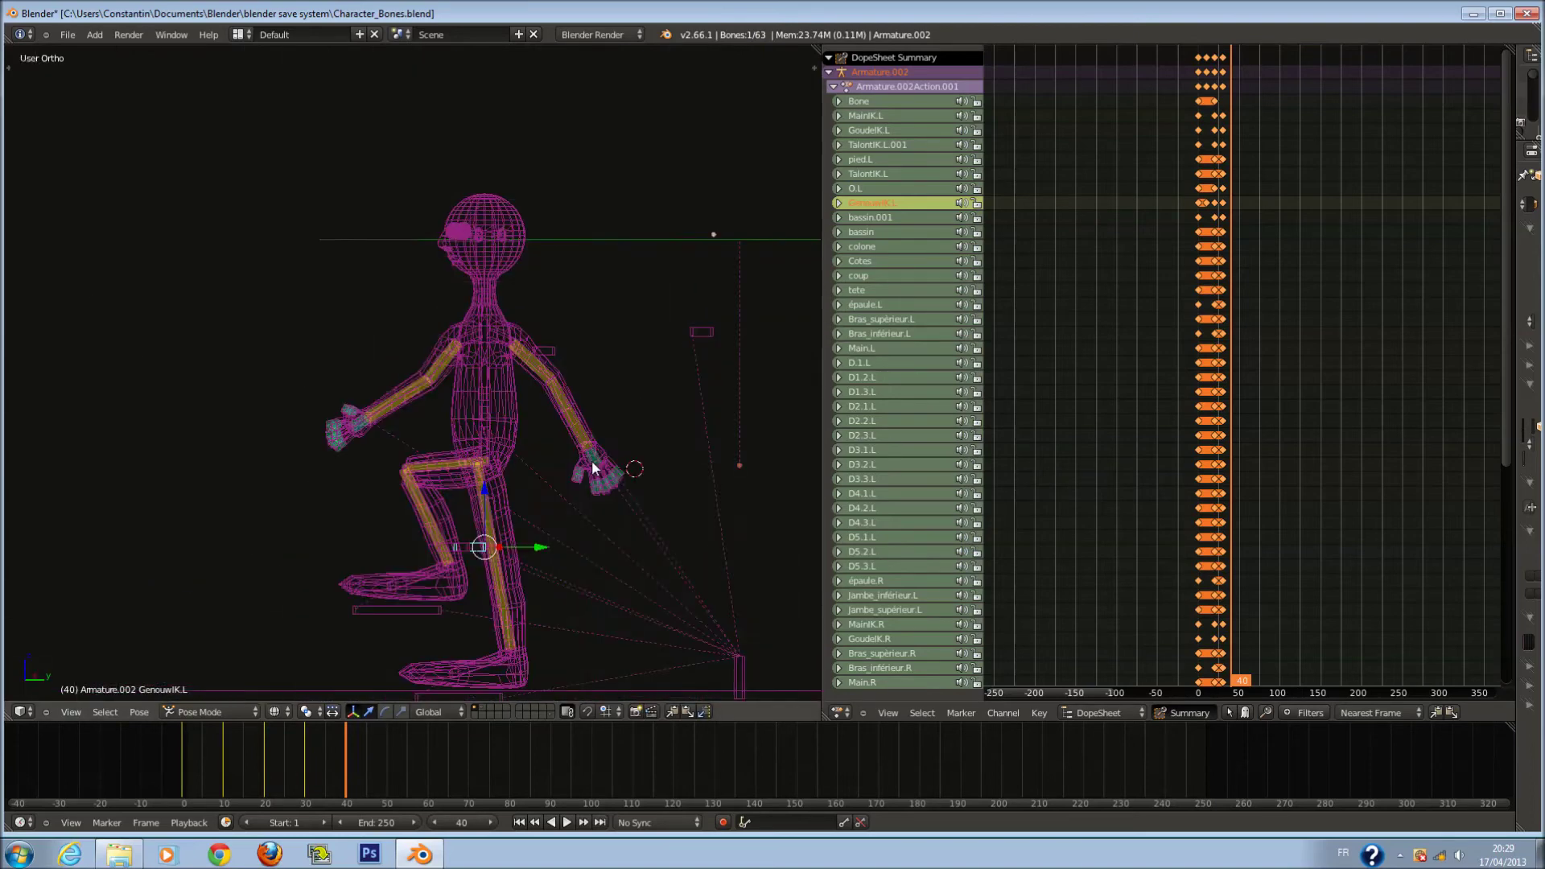
key(KP_3)
scroll(692, 338, down, 3)
scroll(564, 362, up, 3)
Move the knee control along Y to bend the left knee forward.
click(594, 358)
drag(603, 402, 552, 405)
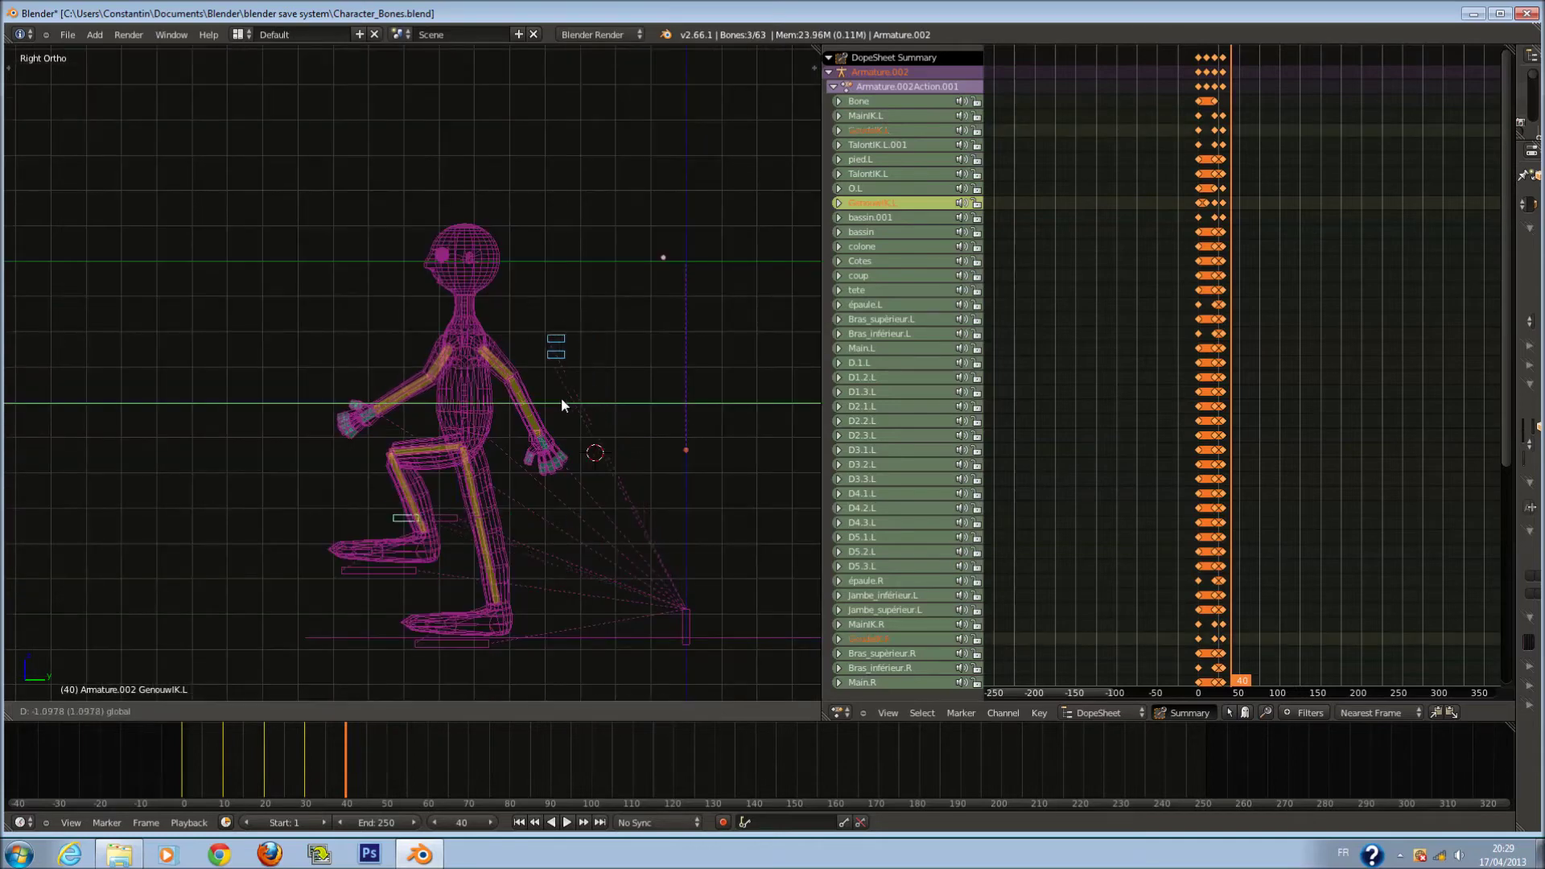
click(573, 419)
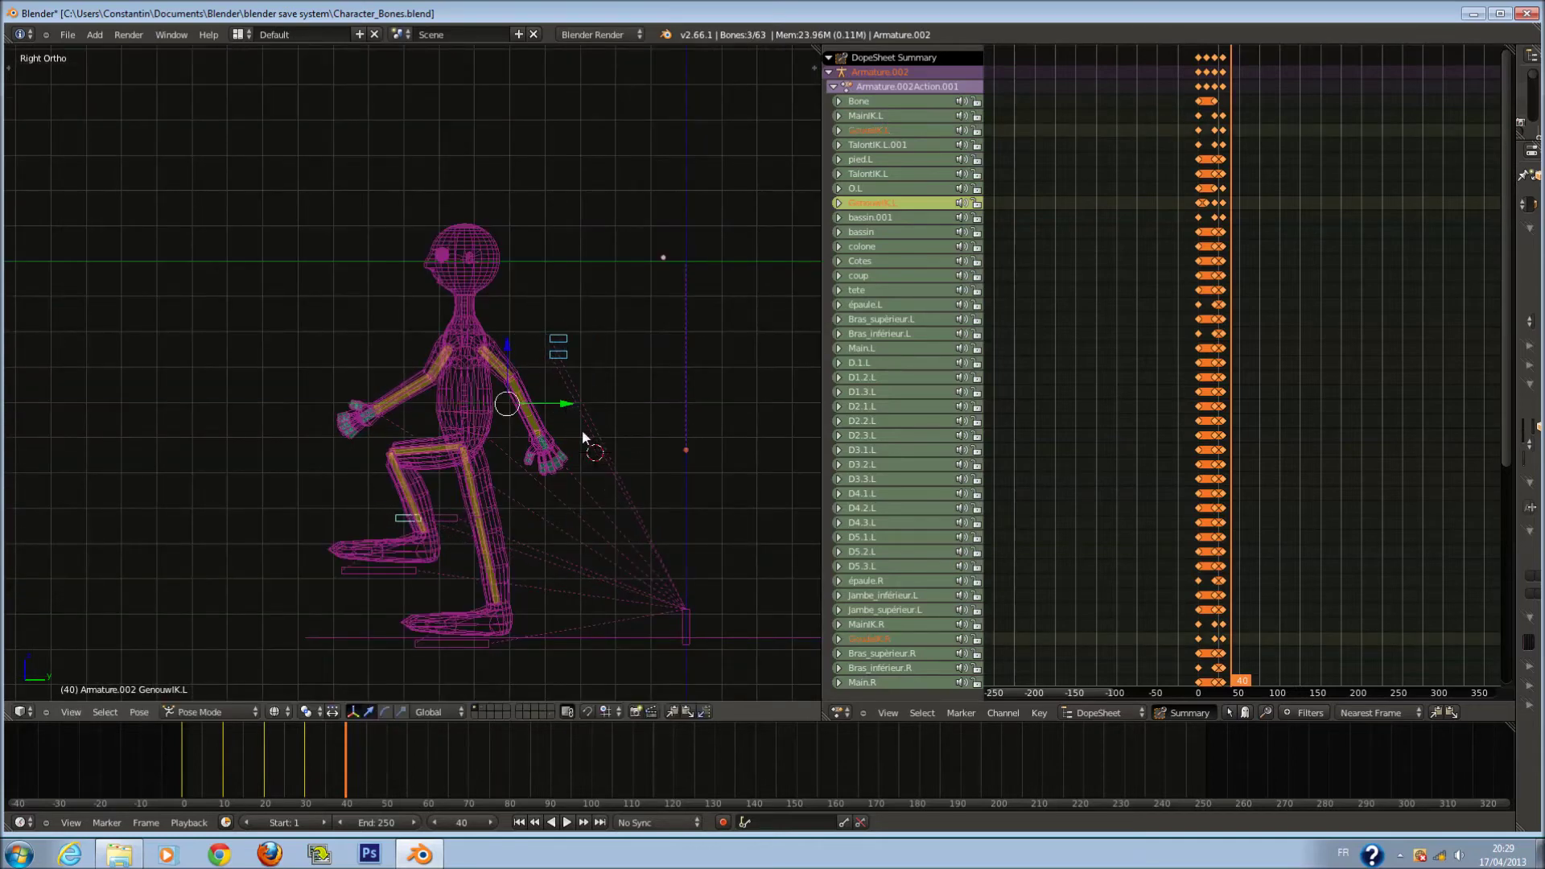
scroll(592, 407, up, 1)
key(z)
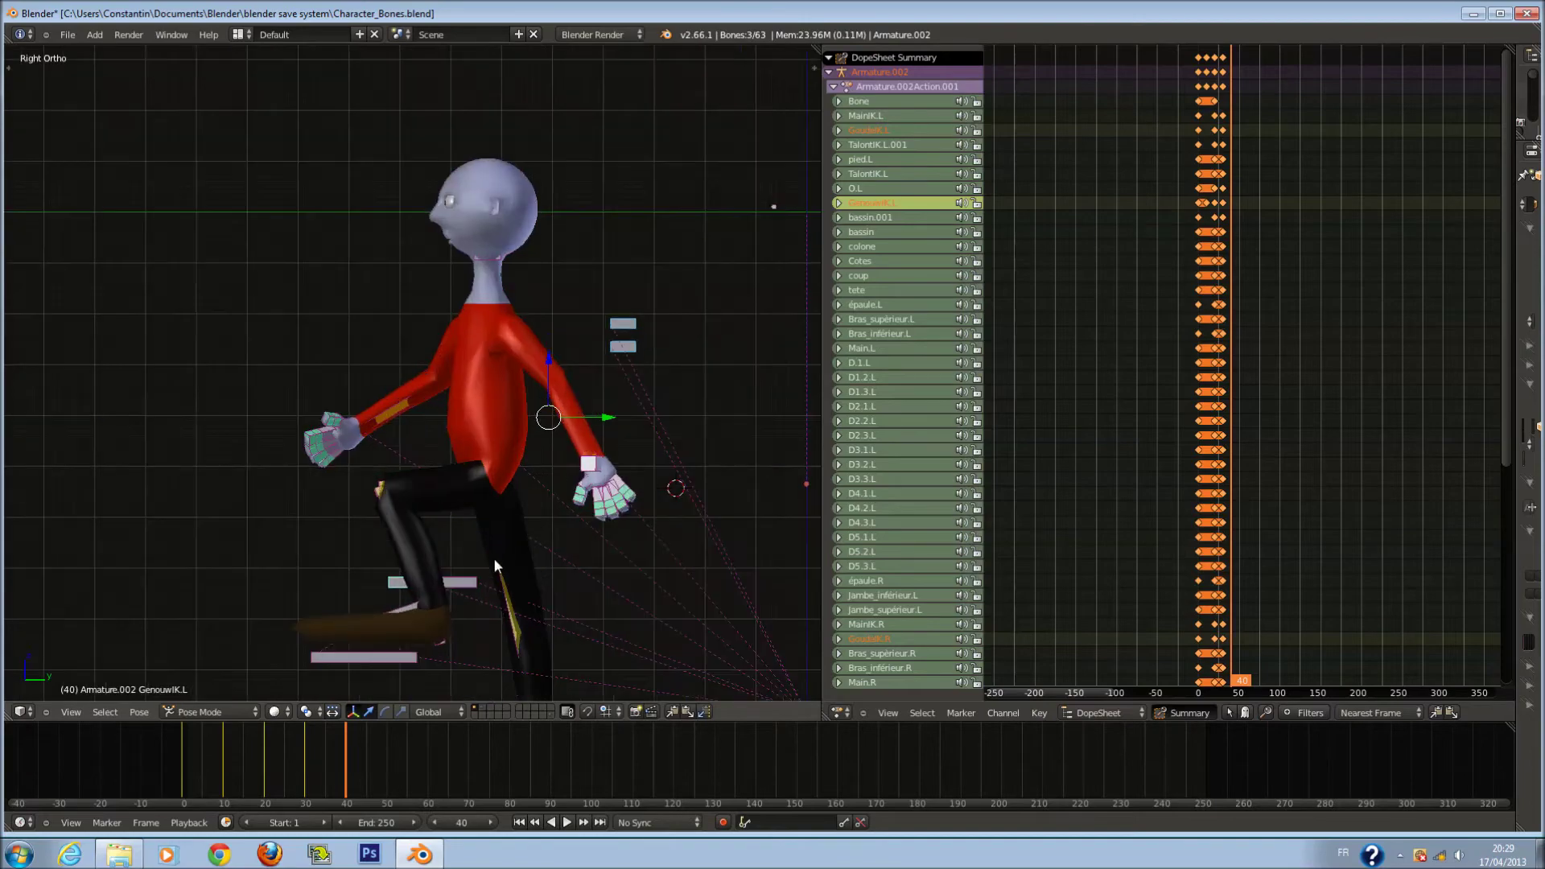
key(z)
Check the stepping pose in solid shading from front and side views, then deselect all.
mouse_move(496, 561)
middle_down()
mouse_move(545, 590)
mouse_move(671, 592)
mouse_move(506, 573)
middle_up()
key(z)
key(KP_1)
key(z)
key(KP_3)
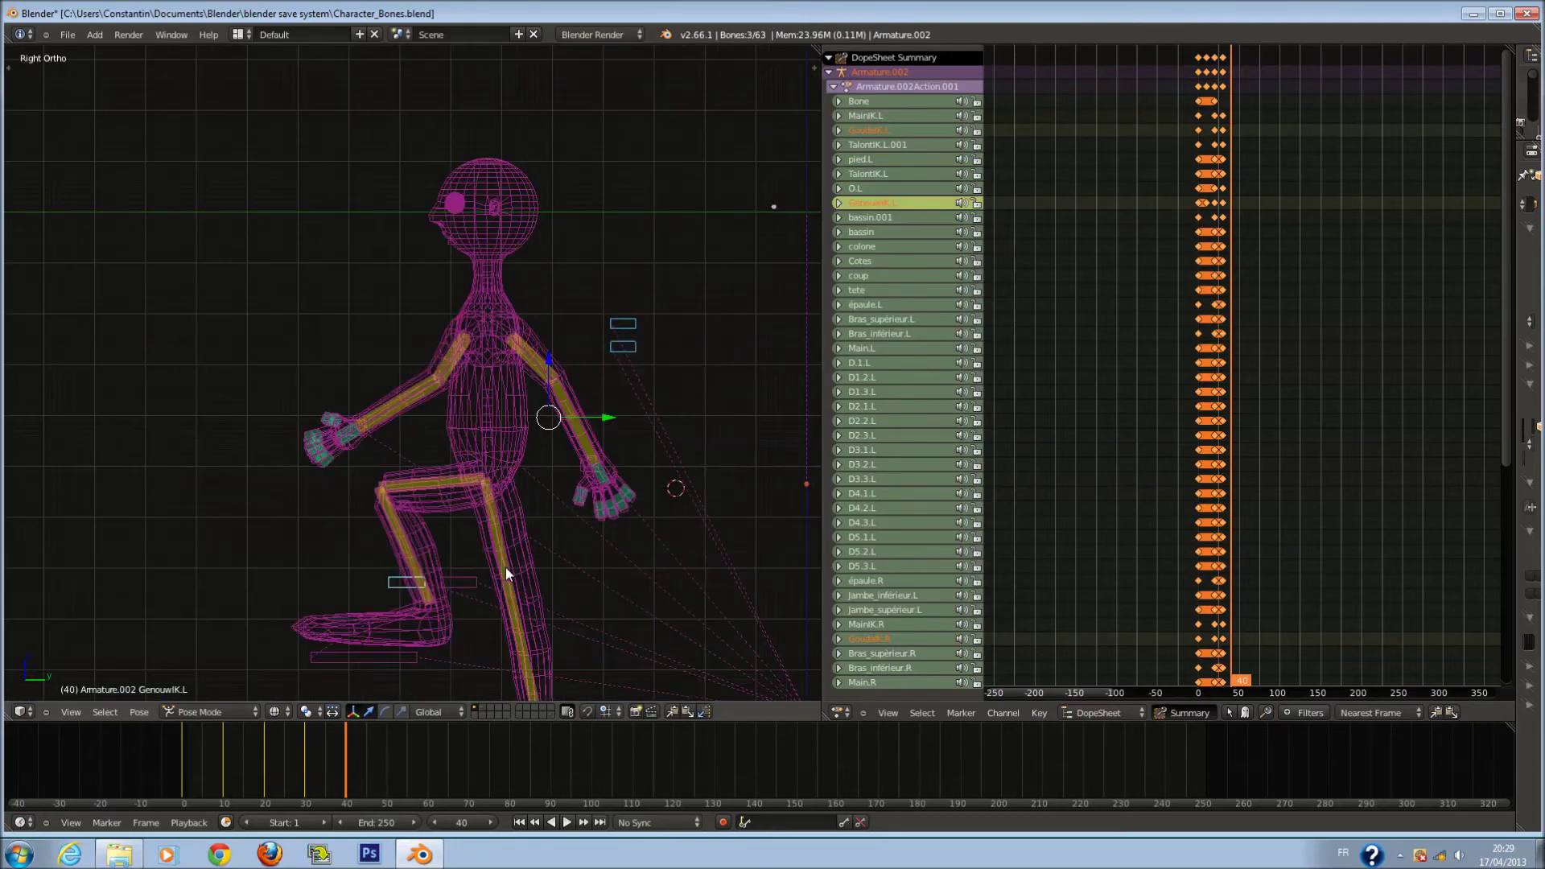
key(a)
scroll(417, 485, up, 1)
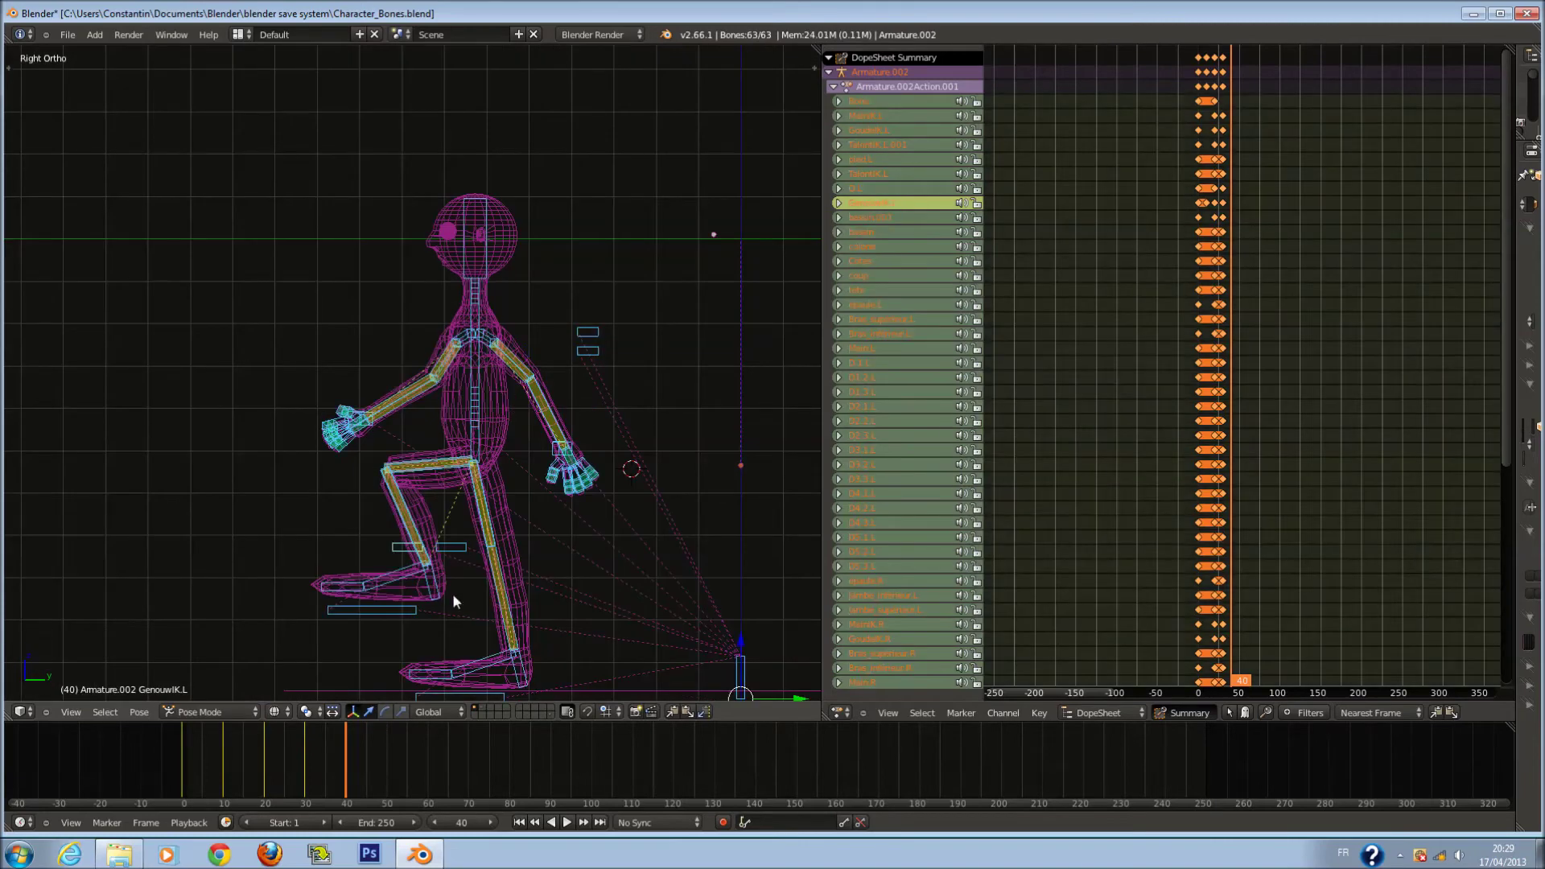
Move the MainIK.L left hand control near the raised left knee.
shift+middle_drag(453, 592, 531, 593)
scroll(558, 403, down, 1)
scroll(546, 338, down, 1)
key(Escape)
scroll(672, 466, up, 1)
key(z)
key(z)
right_click(686, 468)
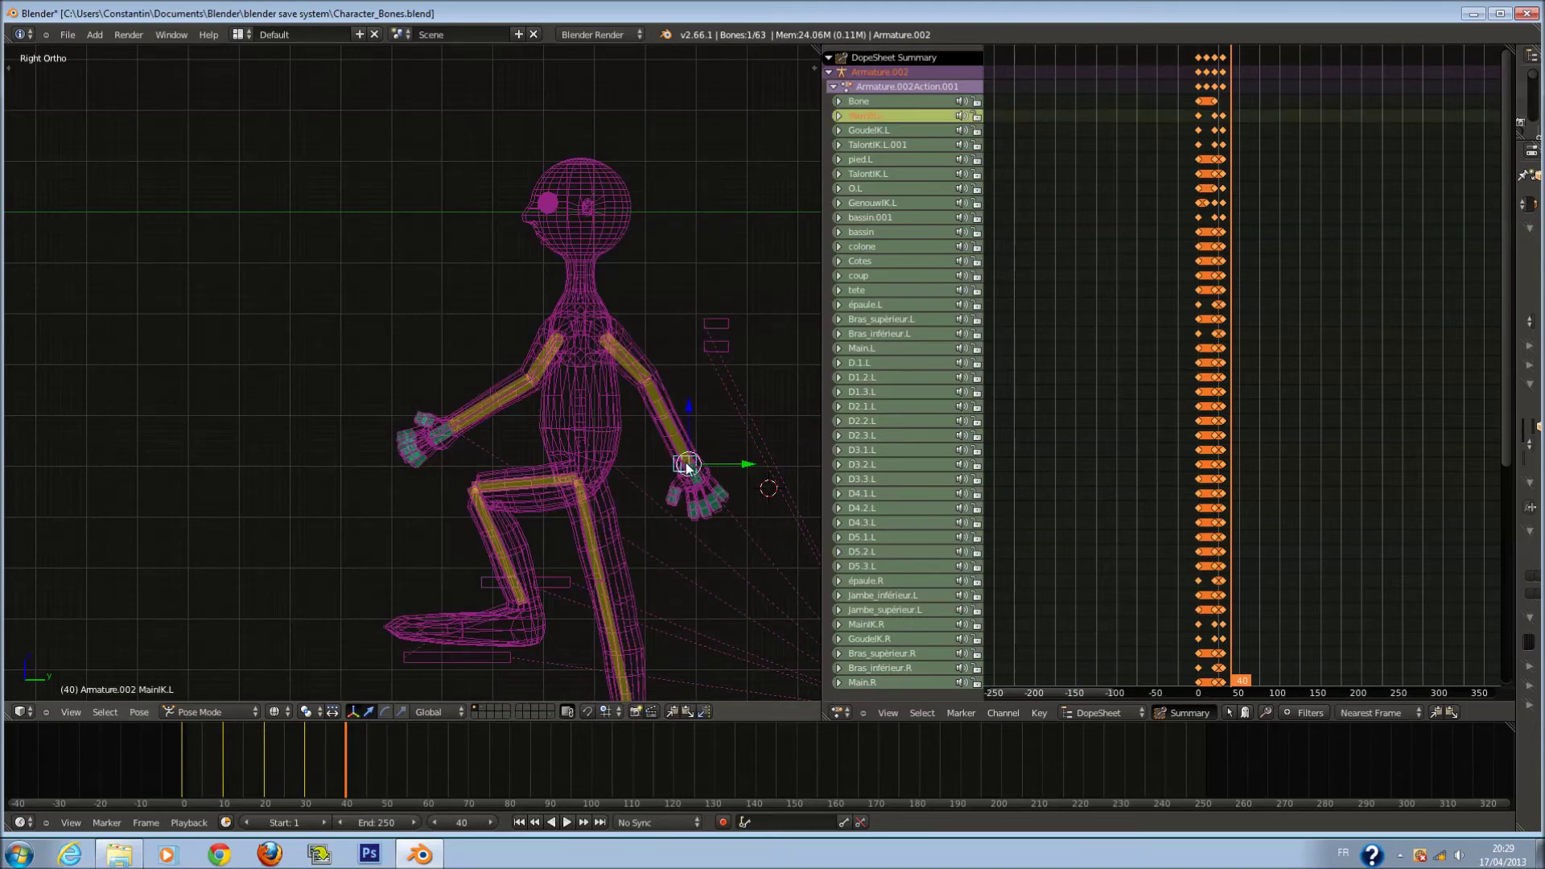
key(g)
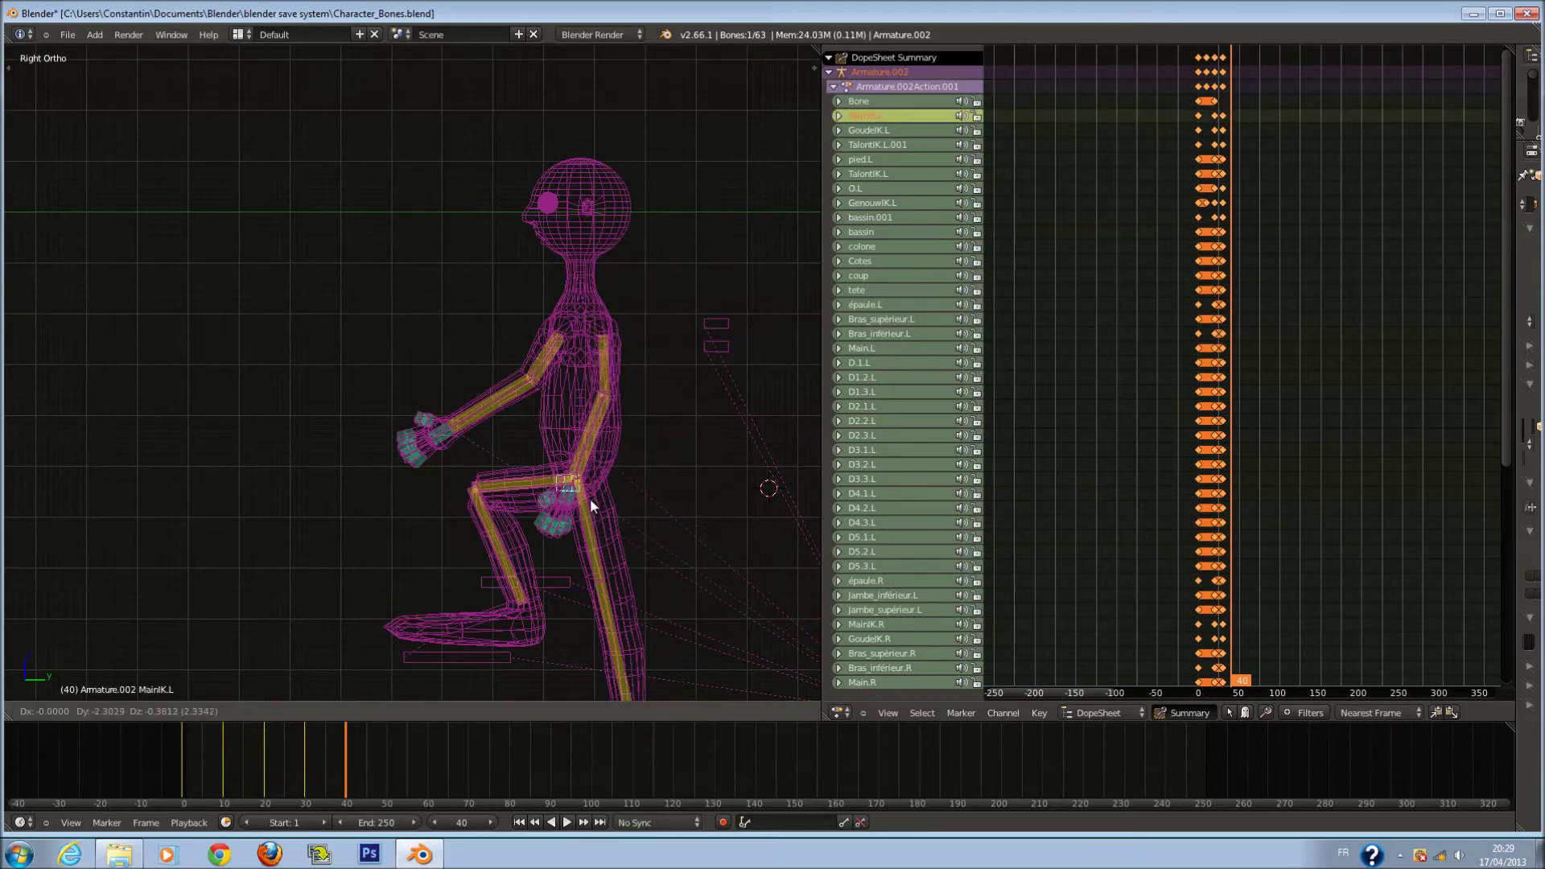
click(565, 489)
Try repositioning the right hand IK control, then undo the move.
right_click(442, 450)
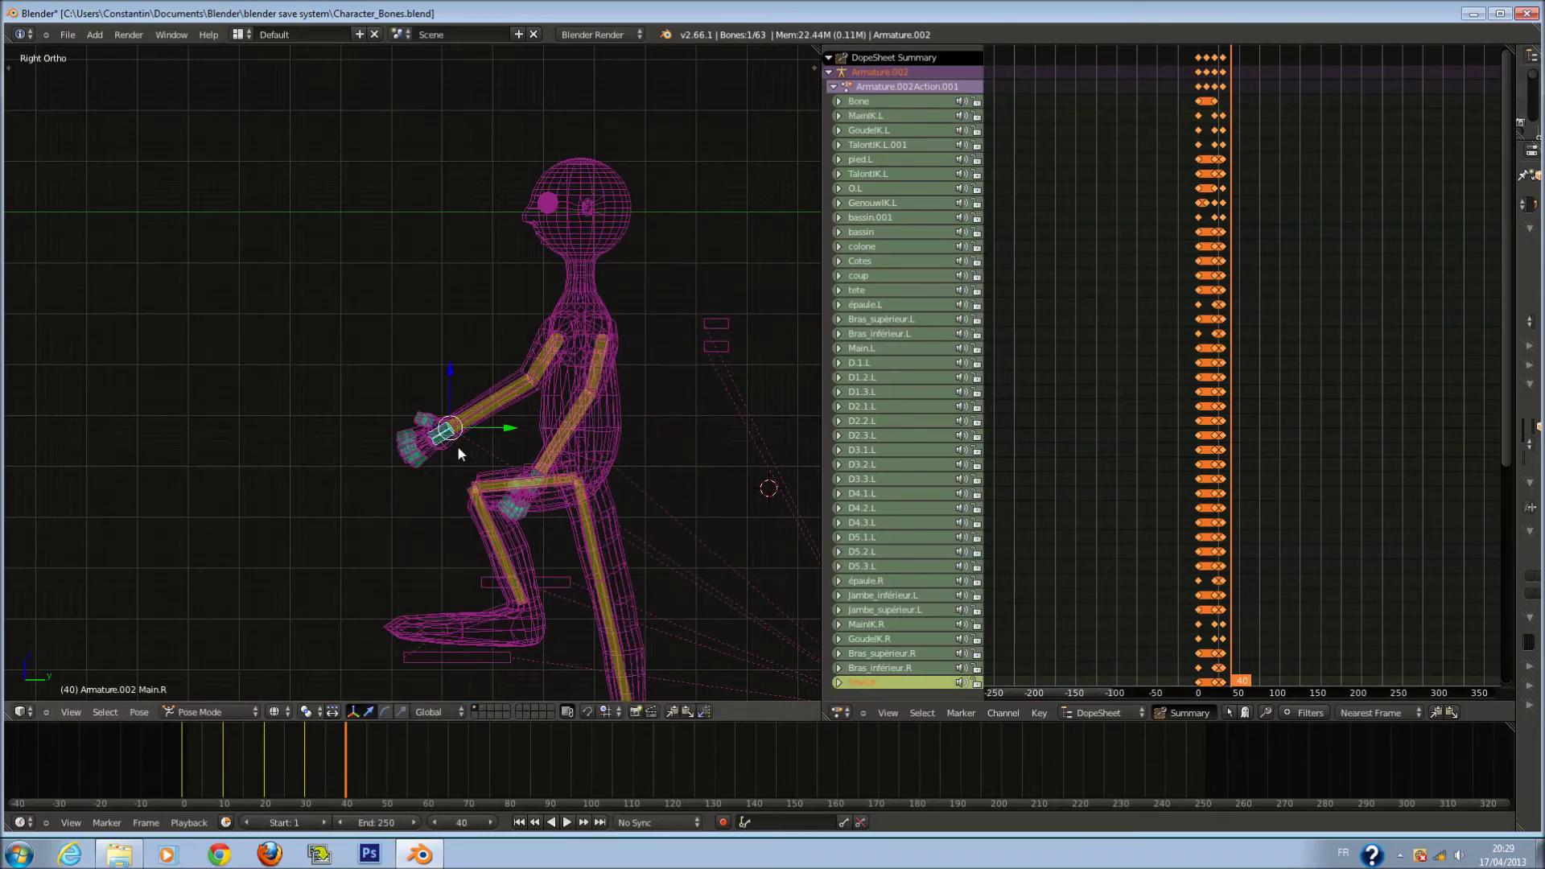
right_click(452, 441)
key(g)
click(631, 443)
key(ctrl+z)
key(ctrl+z)
key(ctrl+z)
key(ctrl+z)
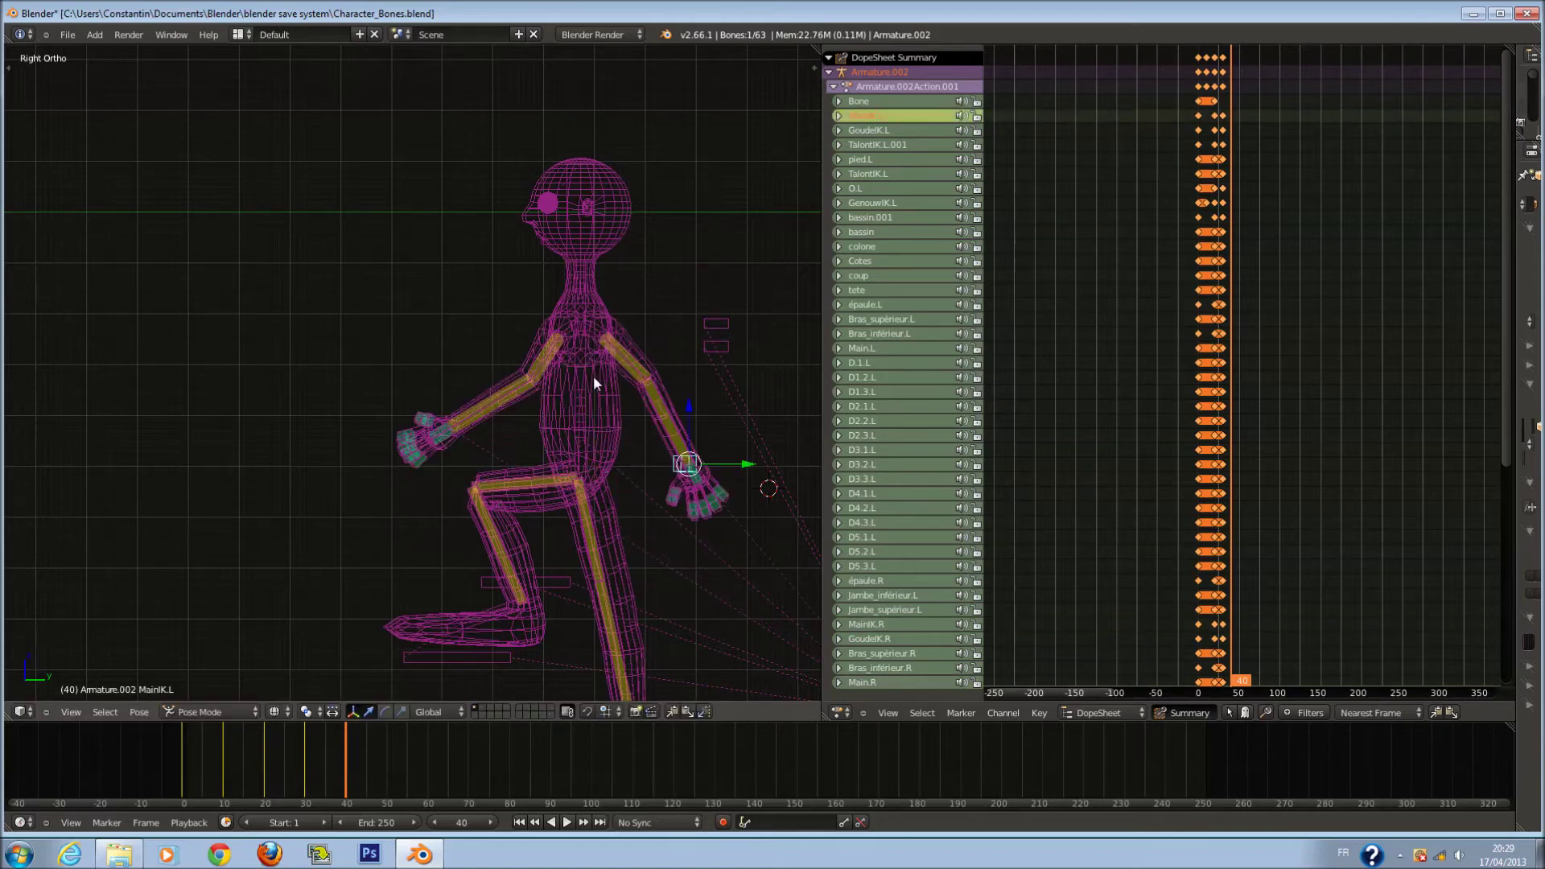
Select the shoulder bones without the Cotes chest bone and trial rotations in front view.
click(582, 333)
middle_click(559, 399)
key(KP_1)
key(r)
right_click(597, 393)
key(z)
key(r)
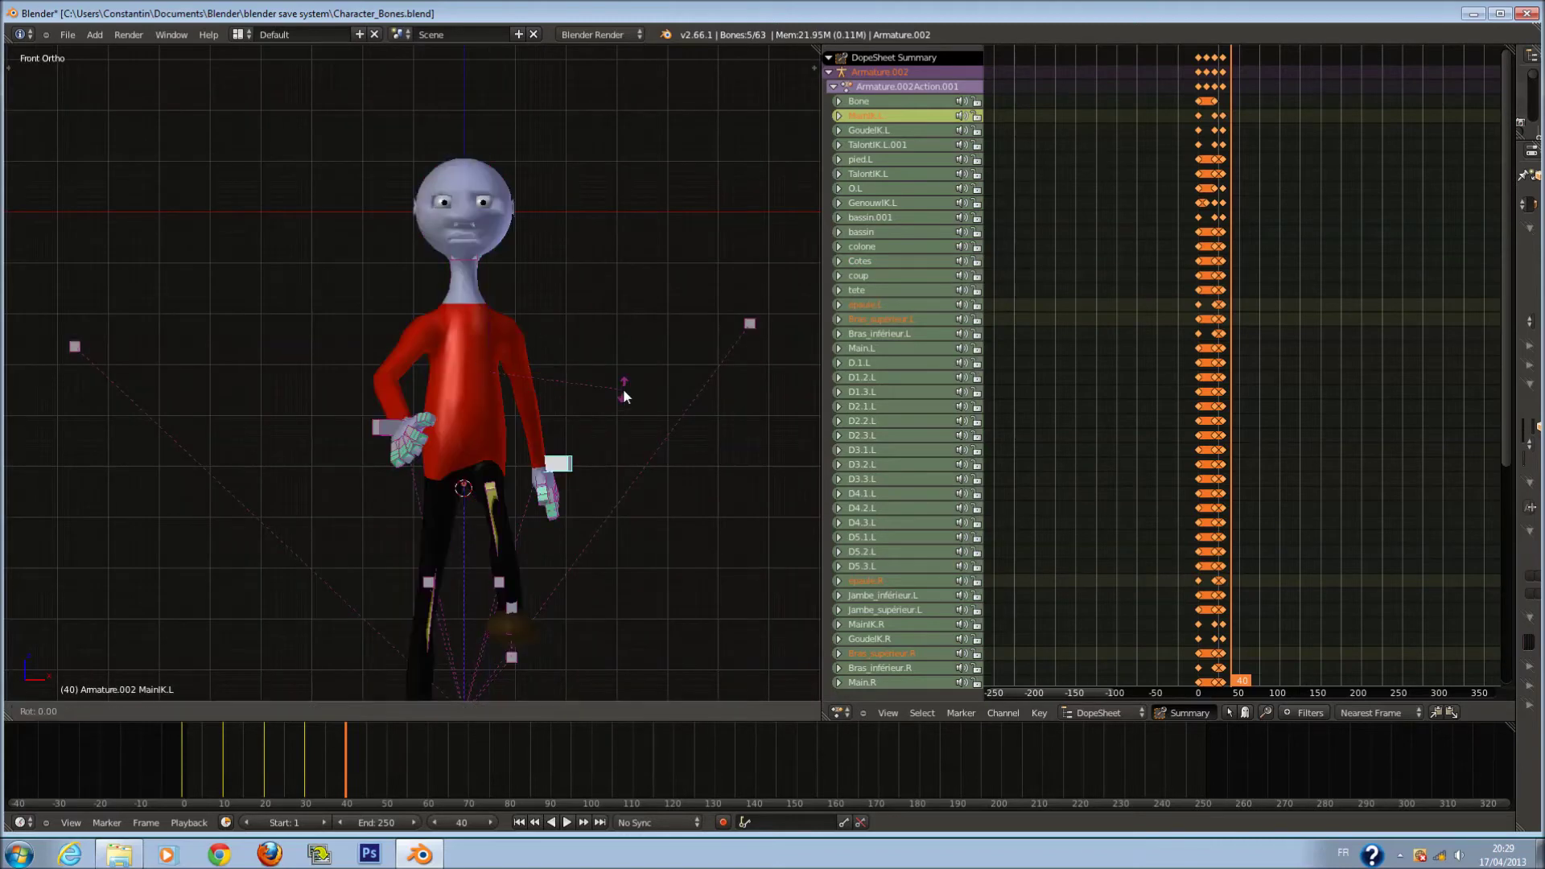
right_click(591, 338)
key(z)
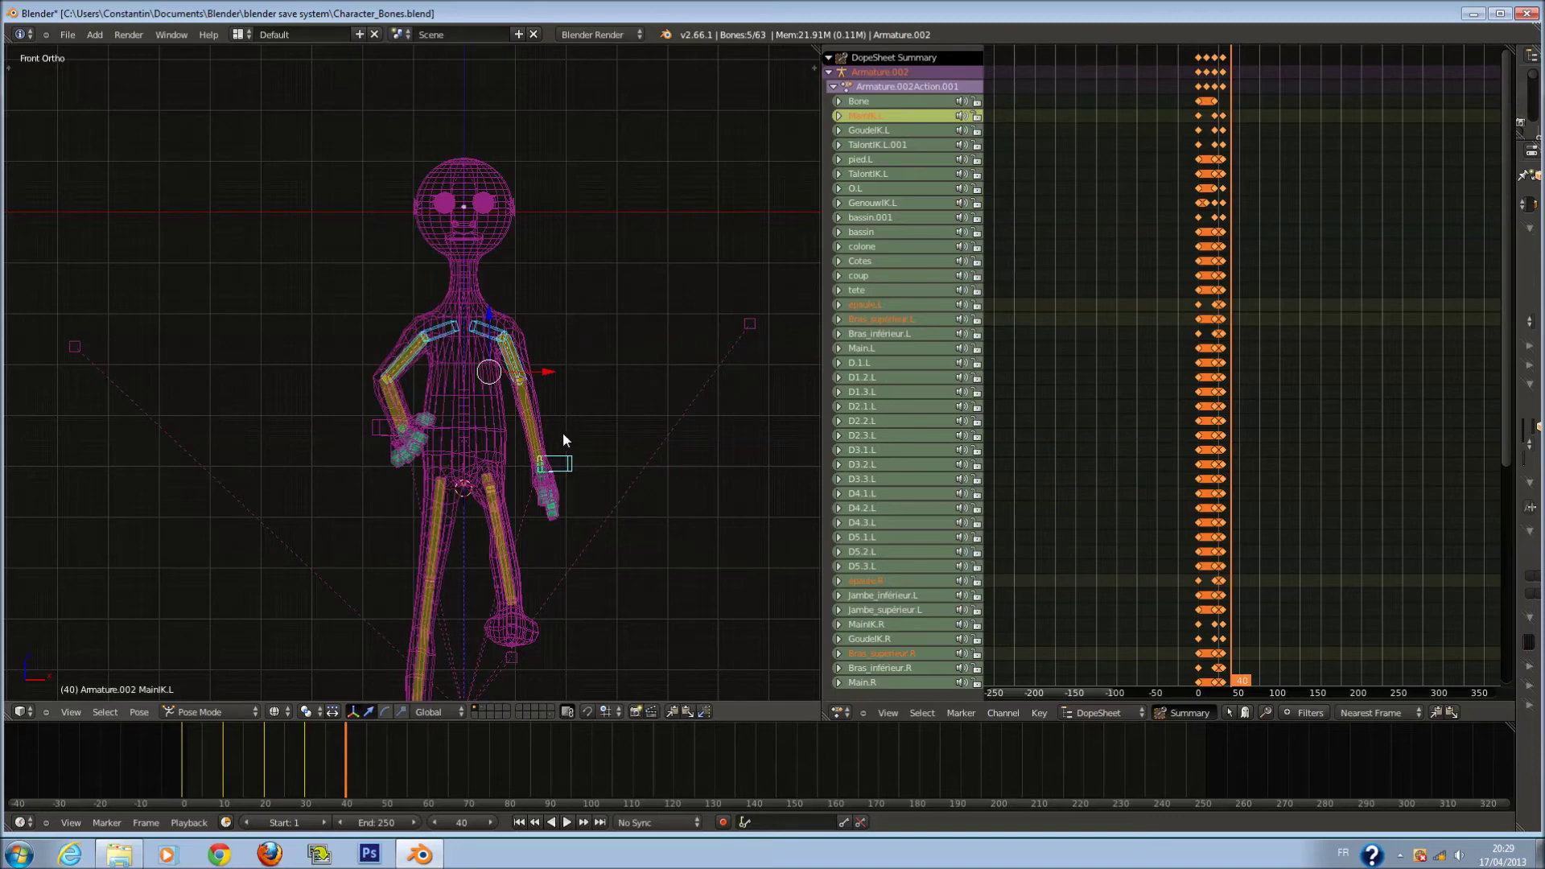
Rotate the shoulder bones about the Z axis so the arms swing forward.
scroll(435, 372, up, 1)
shift+right_click(473, 313)
key(z)
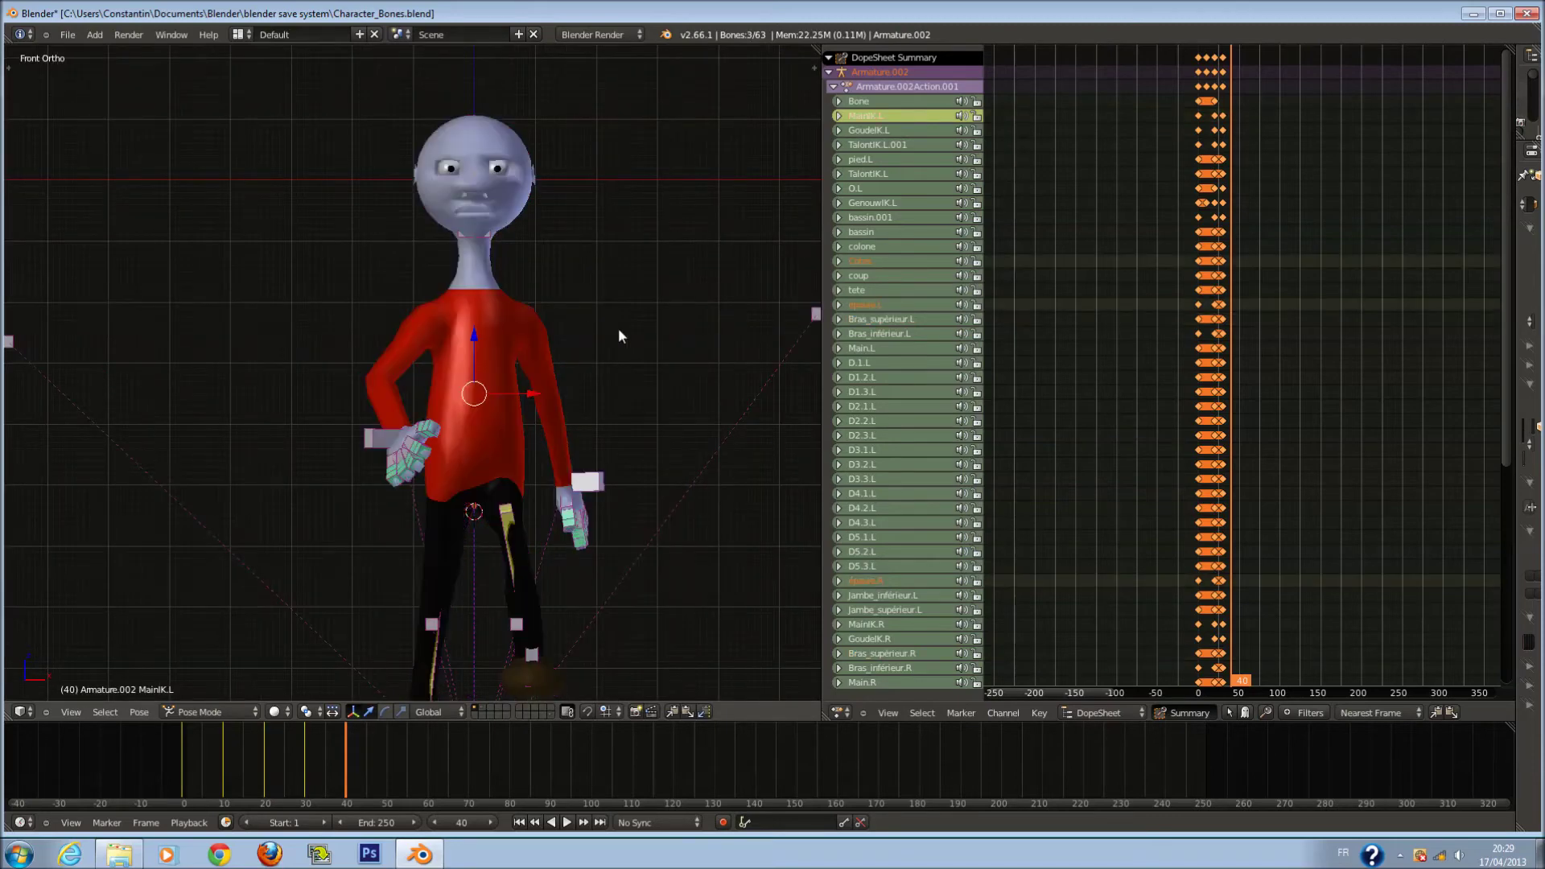
key(z)
shift+right_click(465, 372)
key(z)
key(r)
key(z)
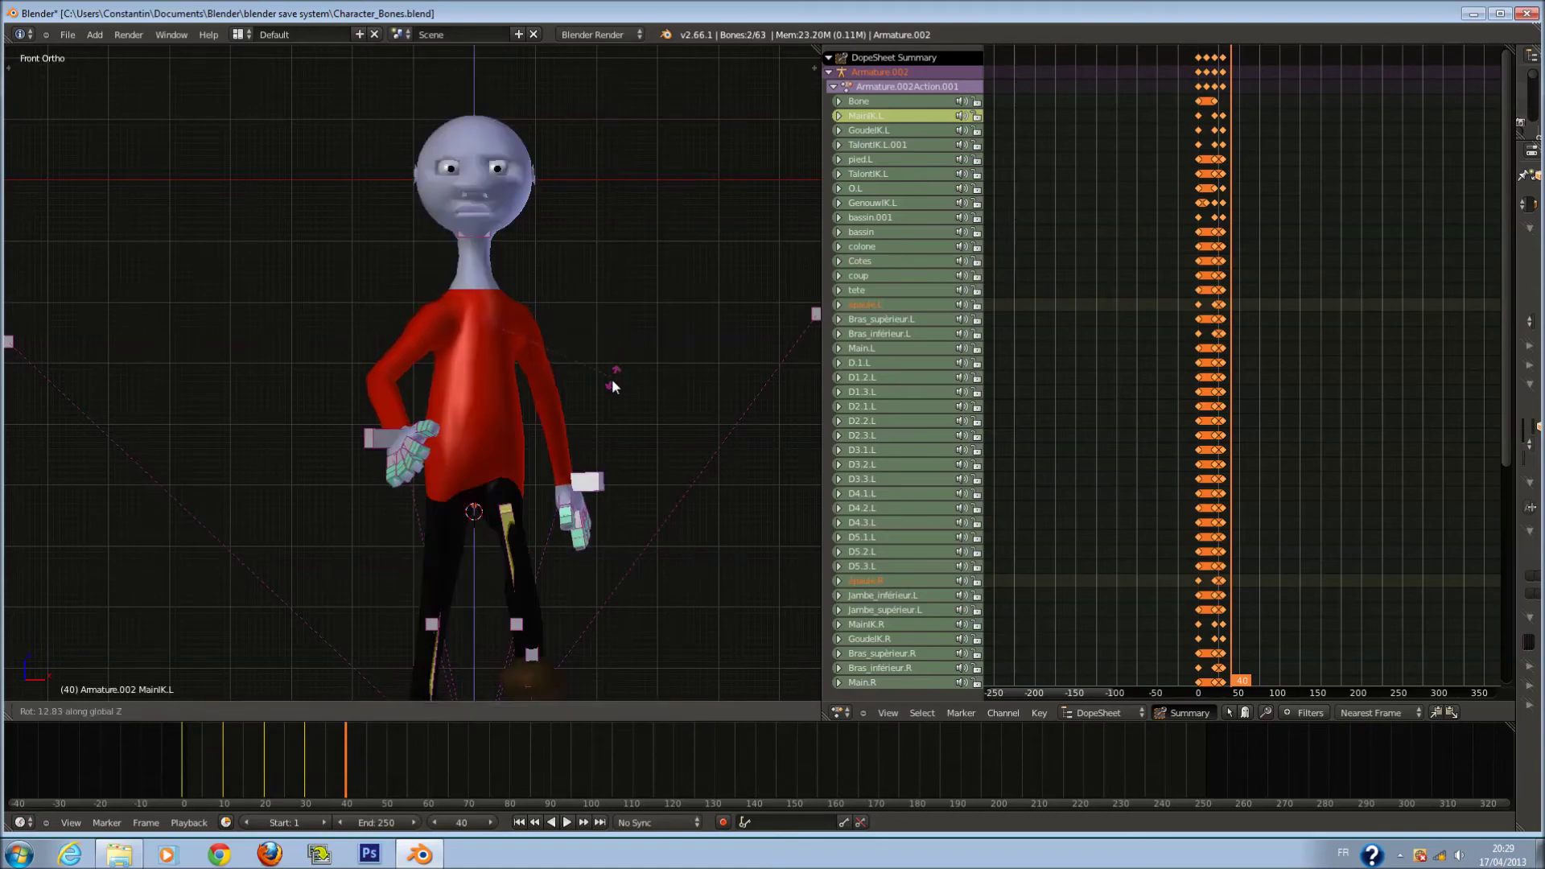
click(532, 271)
Place the left hand IK control onto the knee in the right side view.
middle_drag(532, 271, 717, 450)
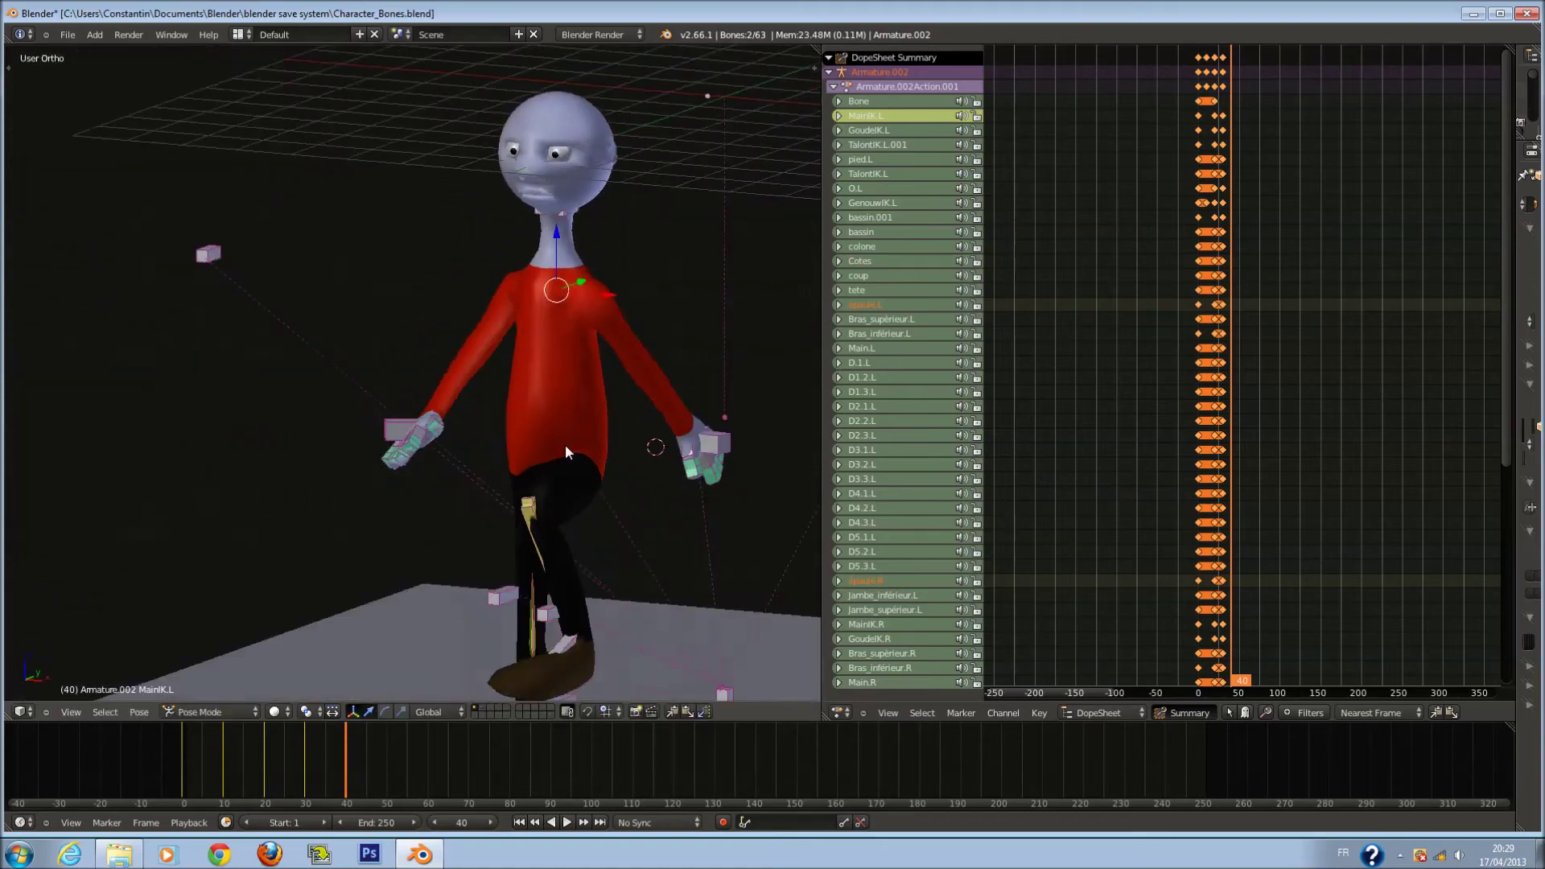
right_click(718, 453)
key(KP_3)
key(z)
key(g)
click(474, 473)
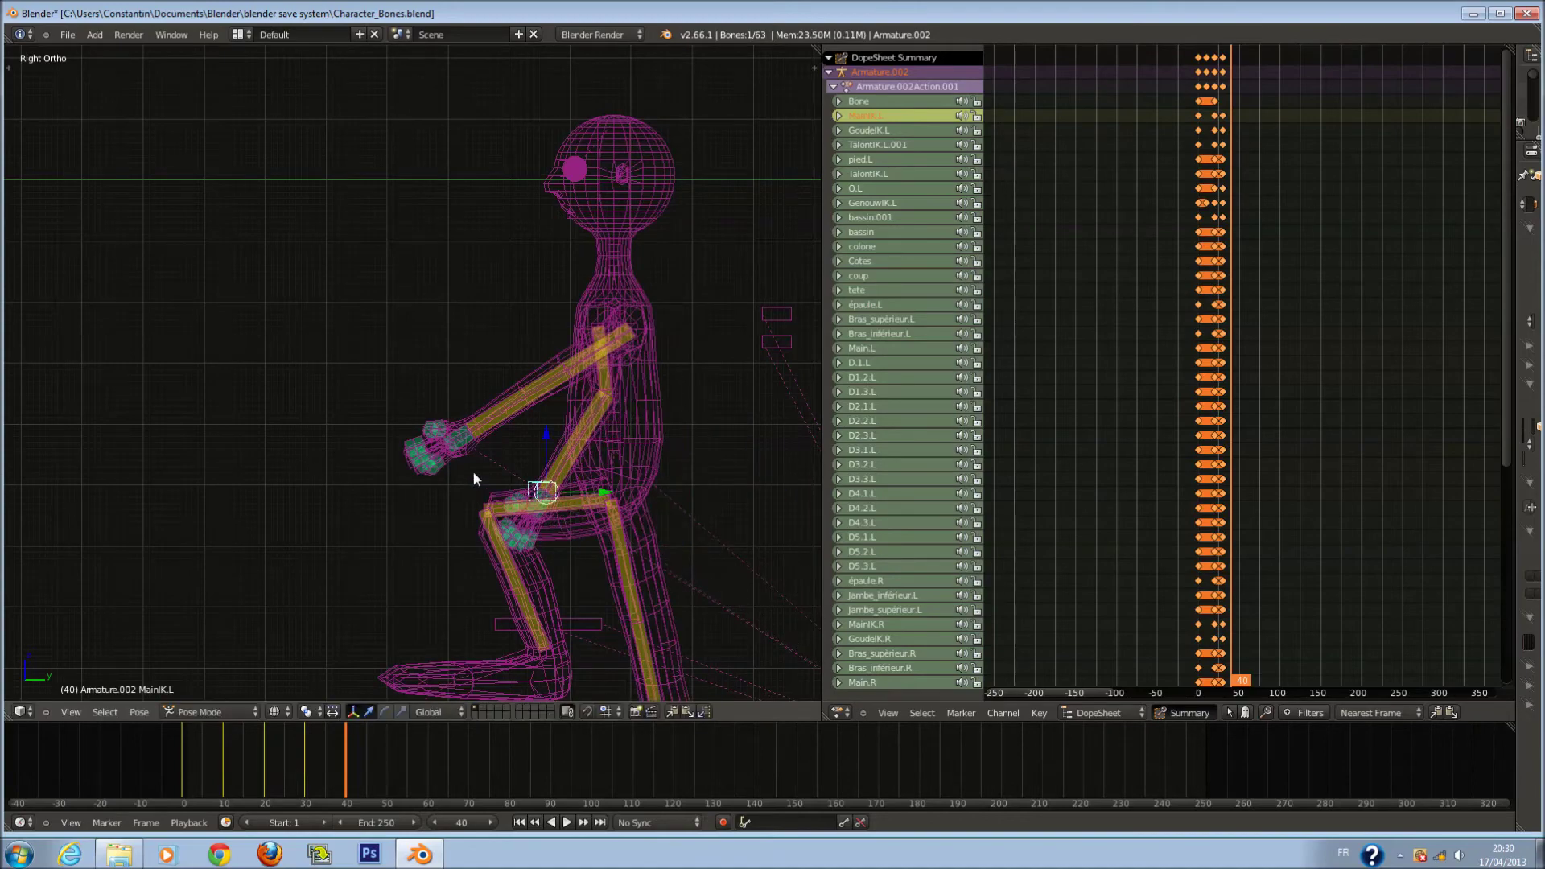
In side wireframe view, move the MainIK.R right hand control to its new position.
middle_drag(472, 471, 604, 535)
key(z)
right_click(423, 422)
middle_drag(424, 422, 561, 410)
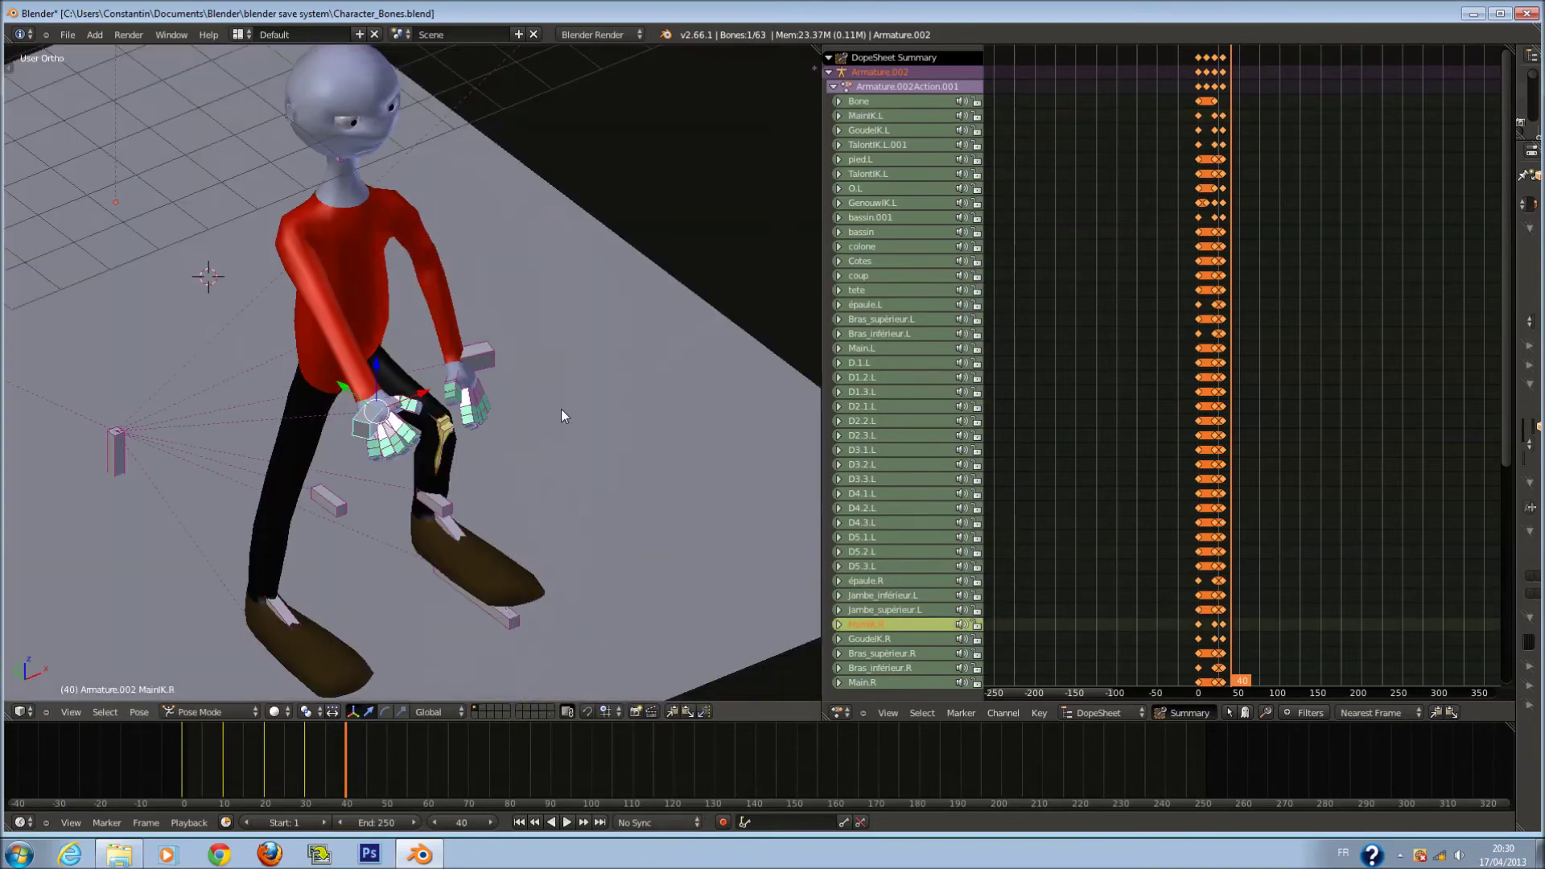
key(KP_3)
key(z)
key(g)
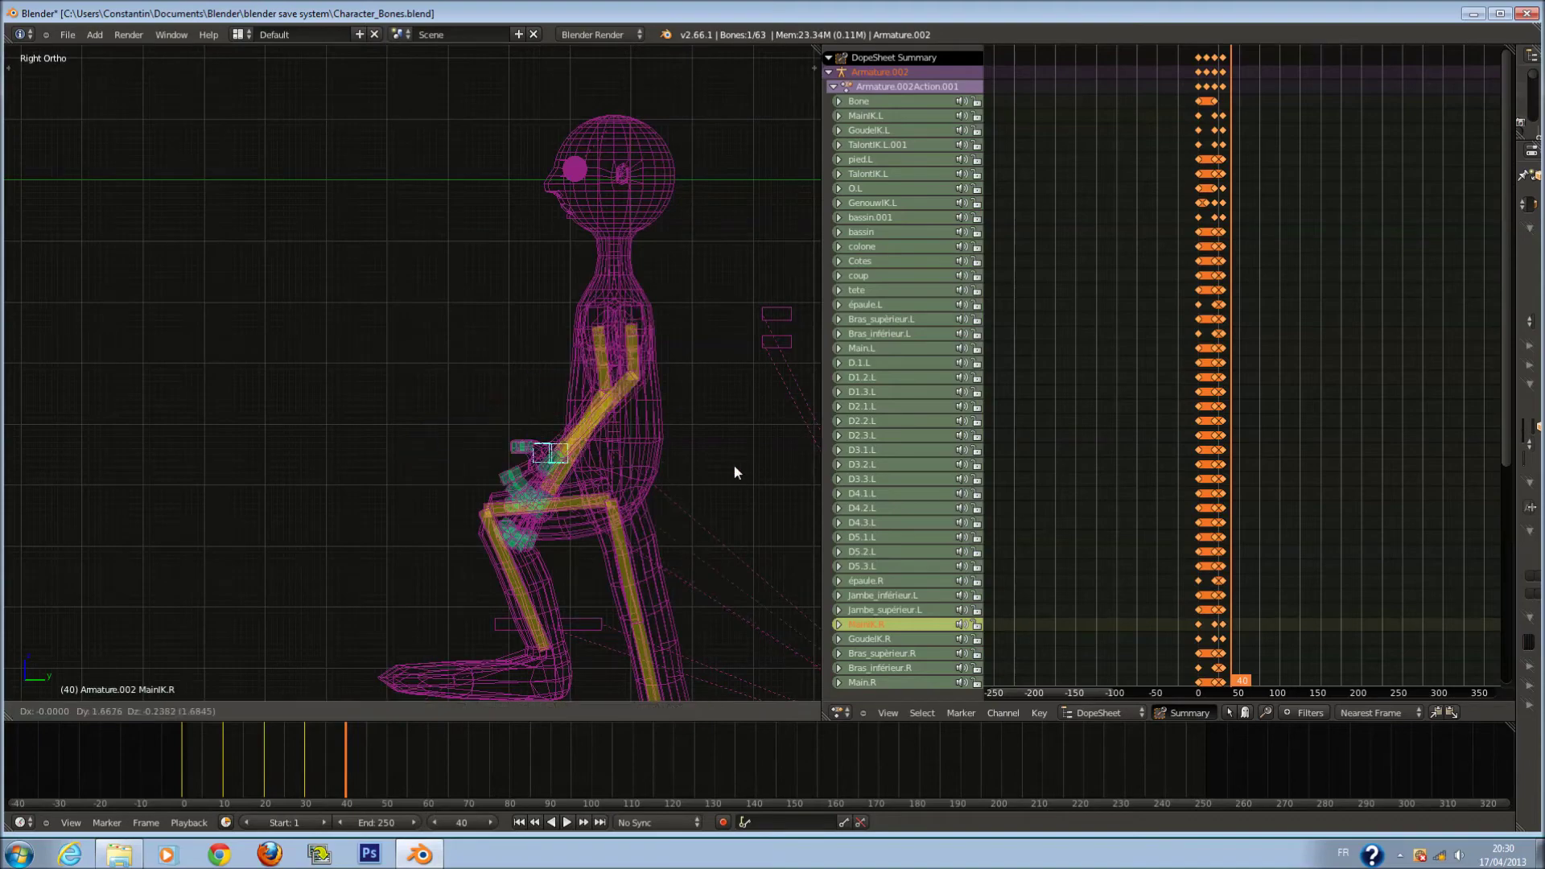
click(838, 474)
Select the right forearm and finger bone chain and rotate the arm around Z.
mouse_move(837, 463)
middle_down()
mouse_move(630, 516)
mouse_move(685, 514)
middle_up()
key(z)
scroll(684, 513, up, 3)
key(a)
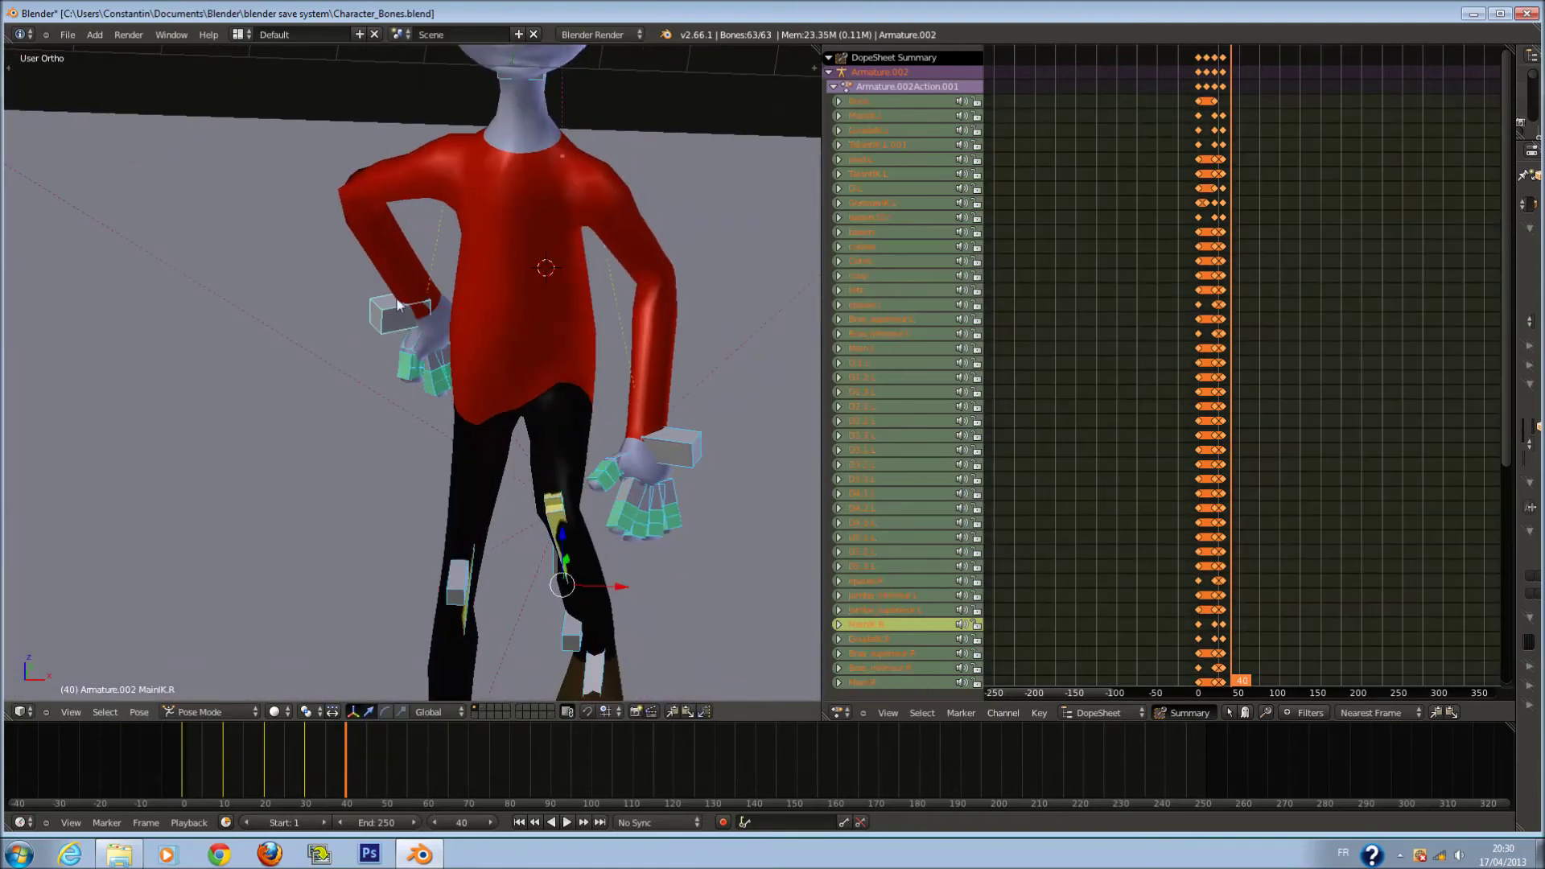
right_drag(377, 317, 393, 280)
key(z)
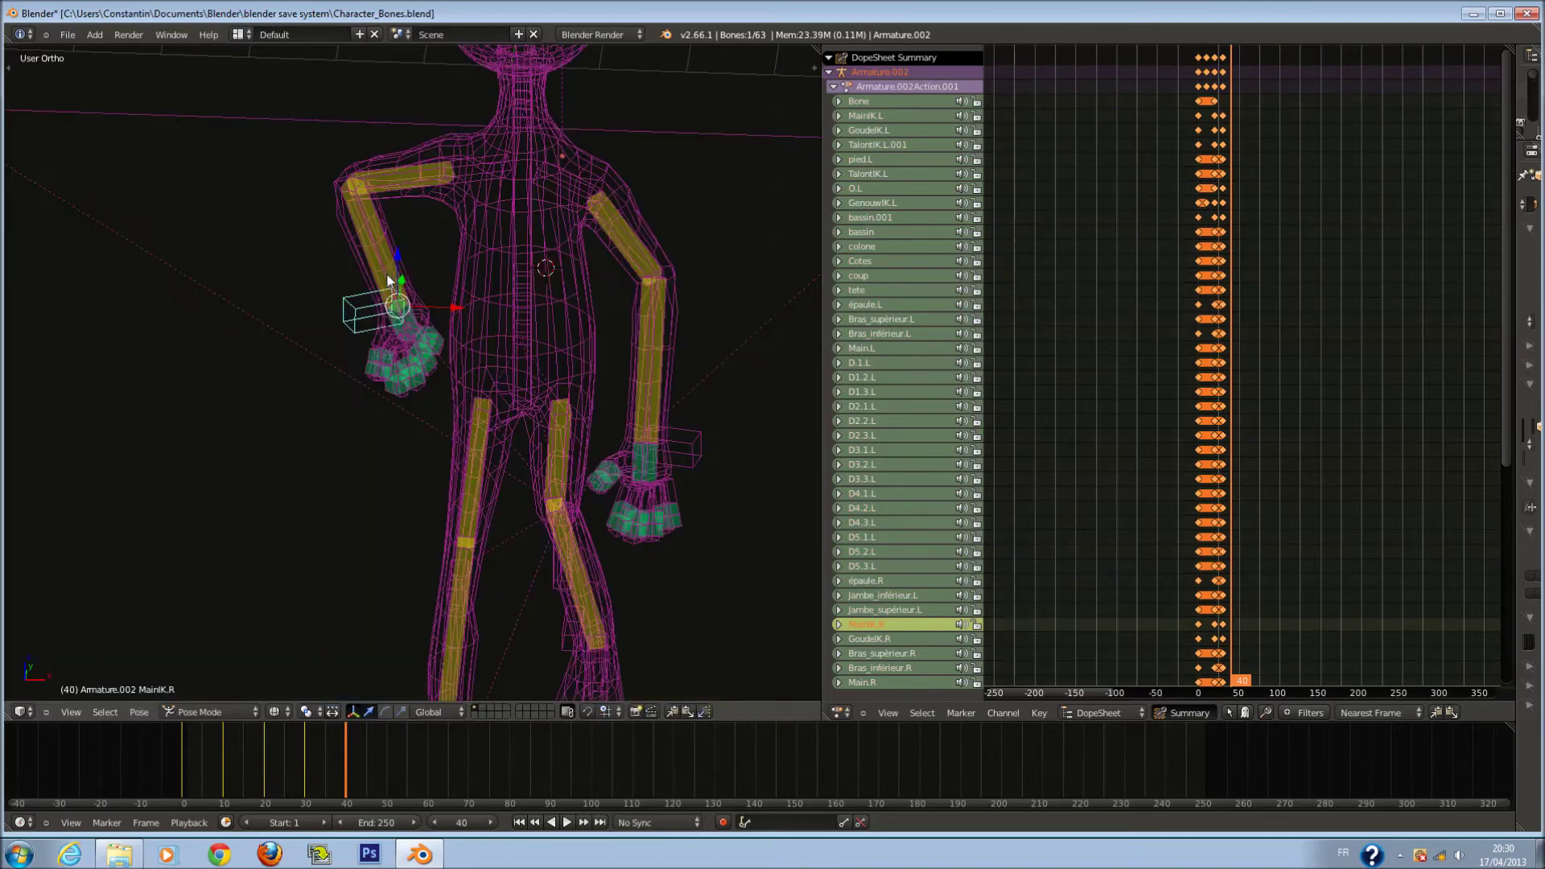
key(l)
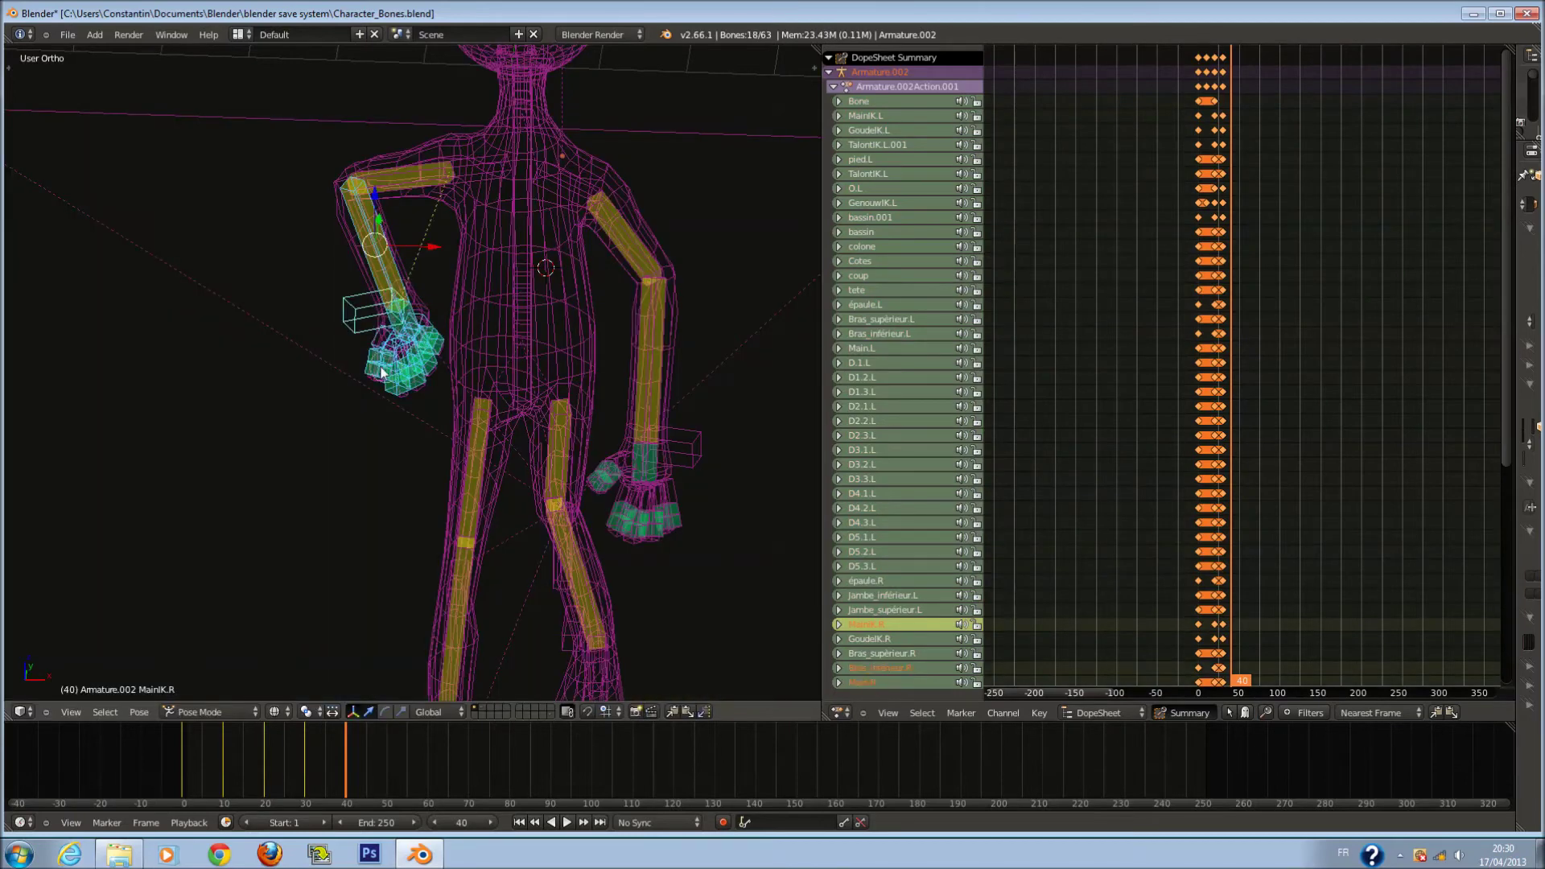
key(z)
key(r)
key(z)
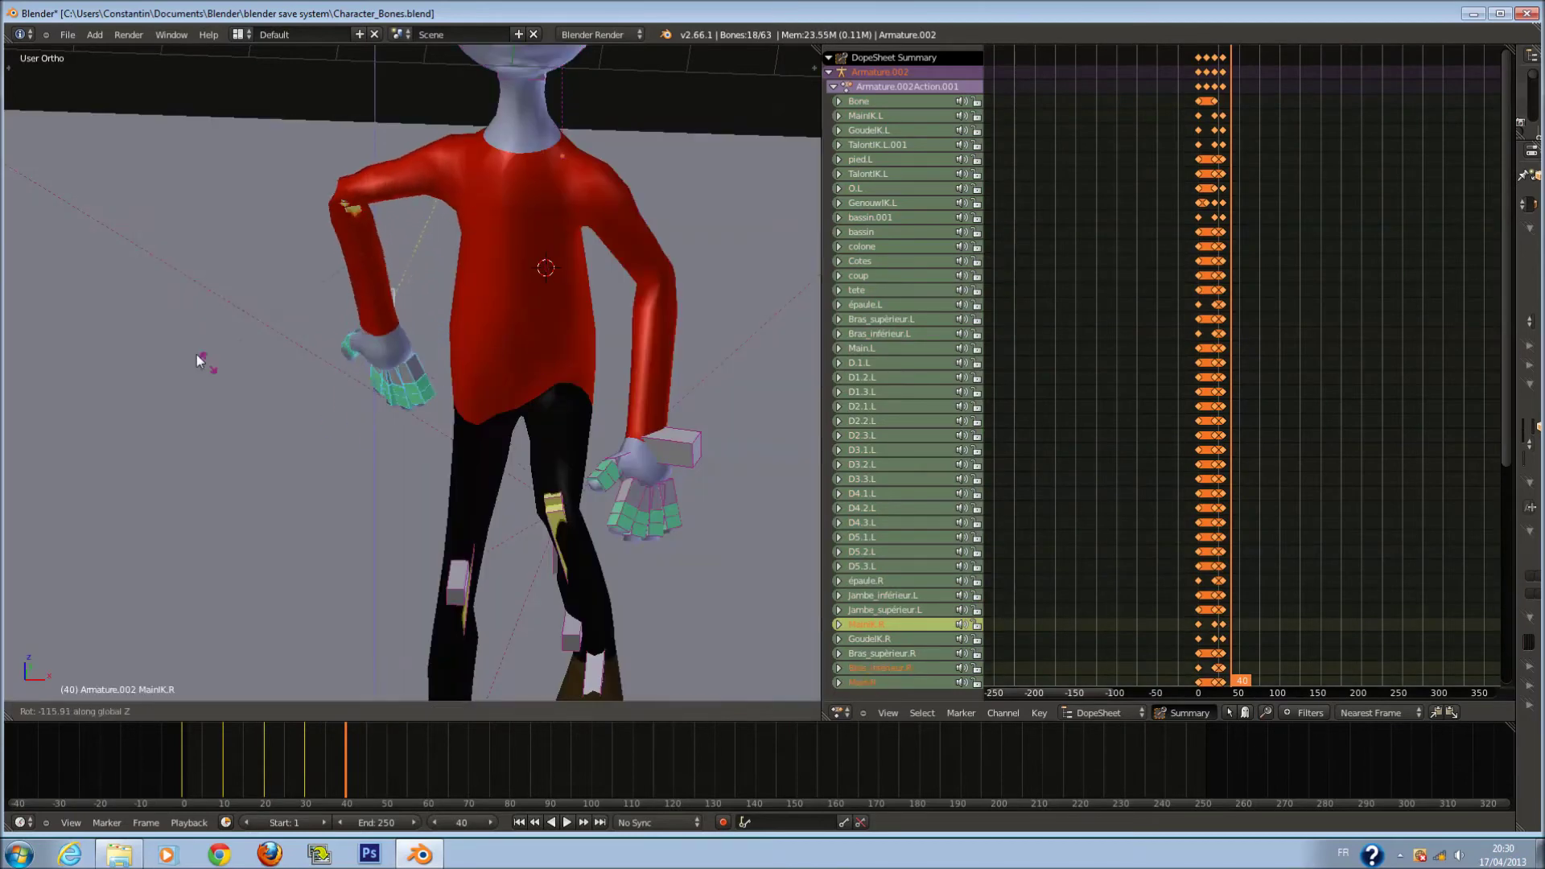
click(476, 204)
Select every rig bone in side wireframe view, excluding the IK target.
mouse_move(476, 204)
middle_down()
mouse_move(538, 253)
mouse_move(499, 298)
middle_up()
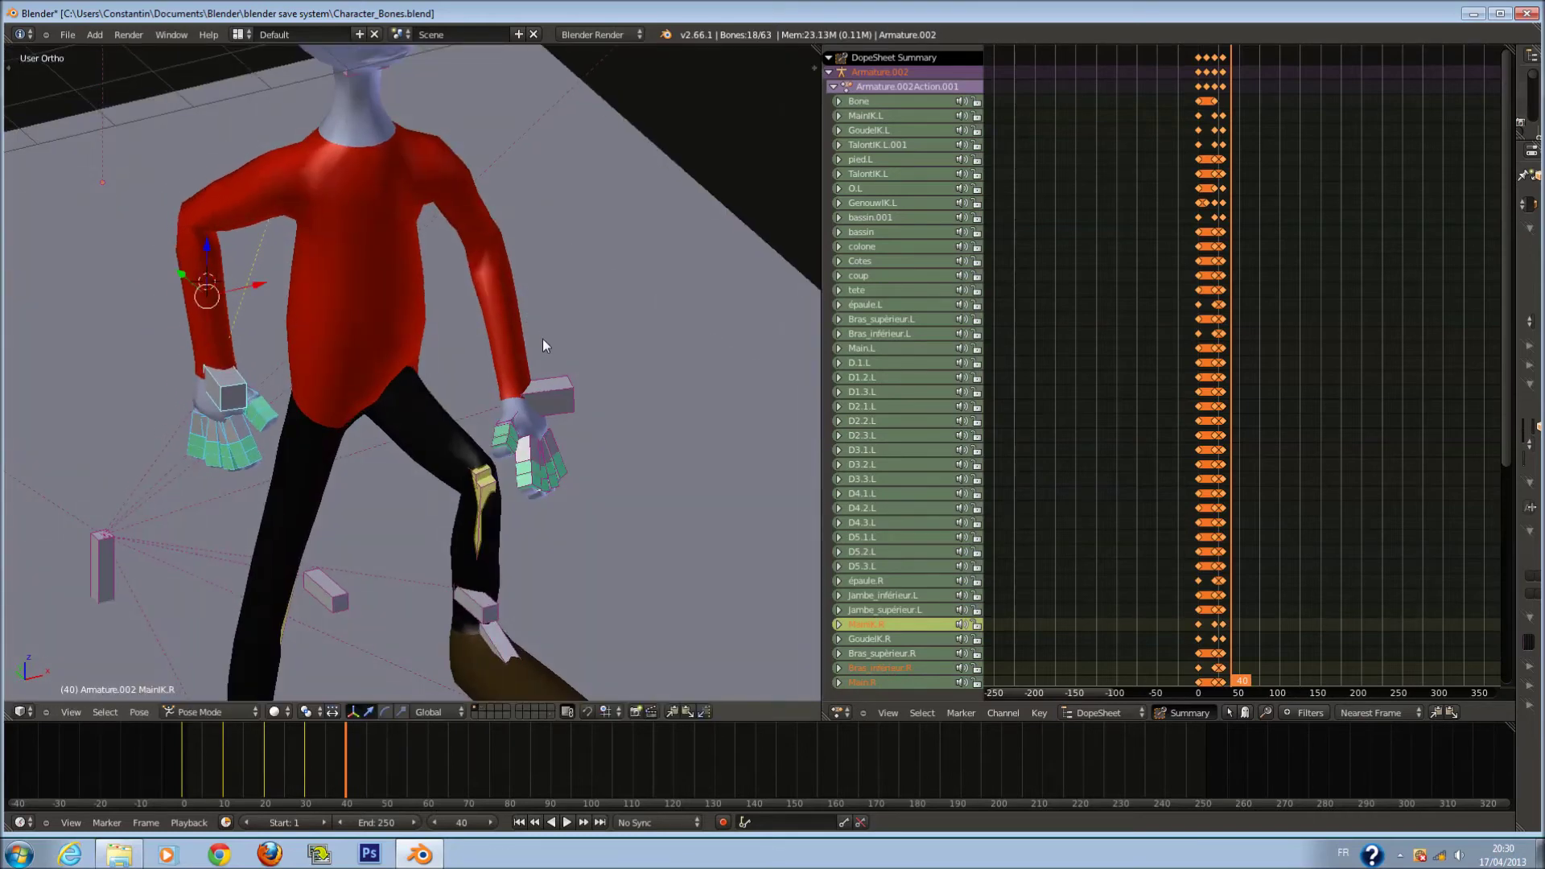
right_click(549, 395)
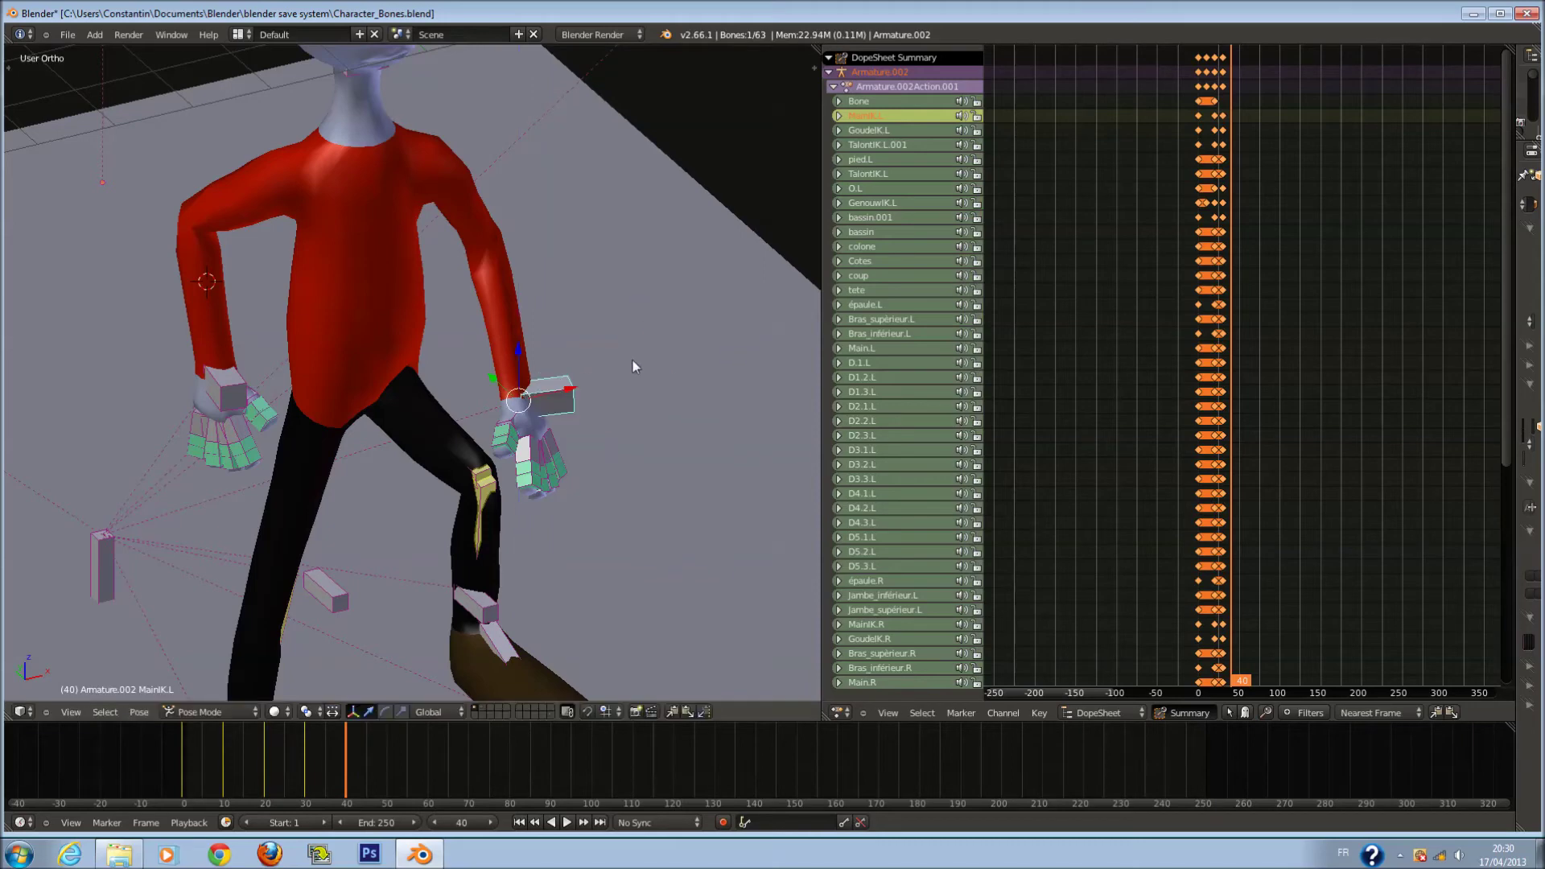
key(a)
key(KP_3)
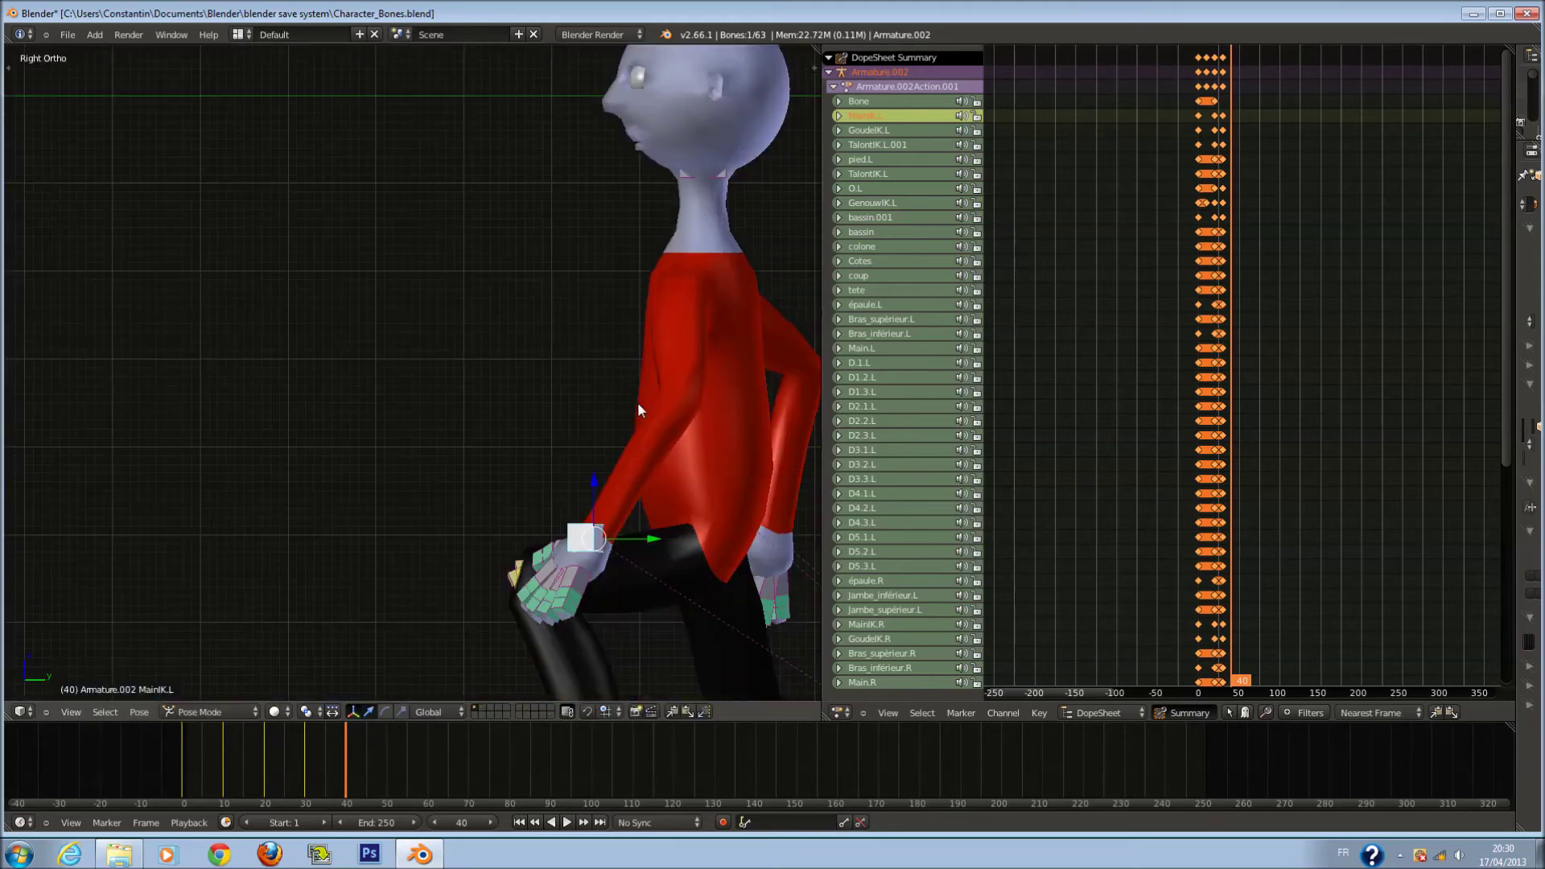
key(z)
key(a)
scroll(647, 427, down, 1)
scroll(647, 426, down, 1)
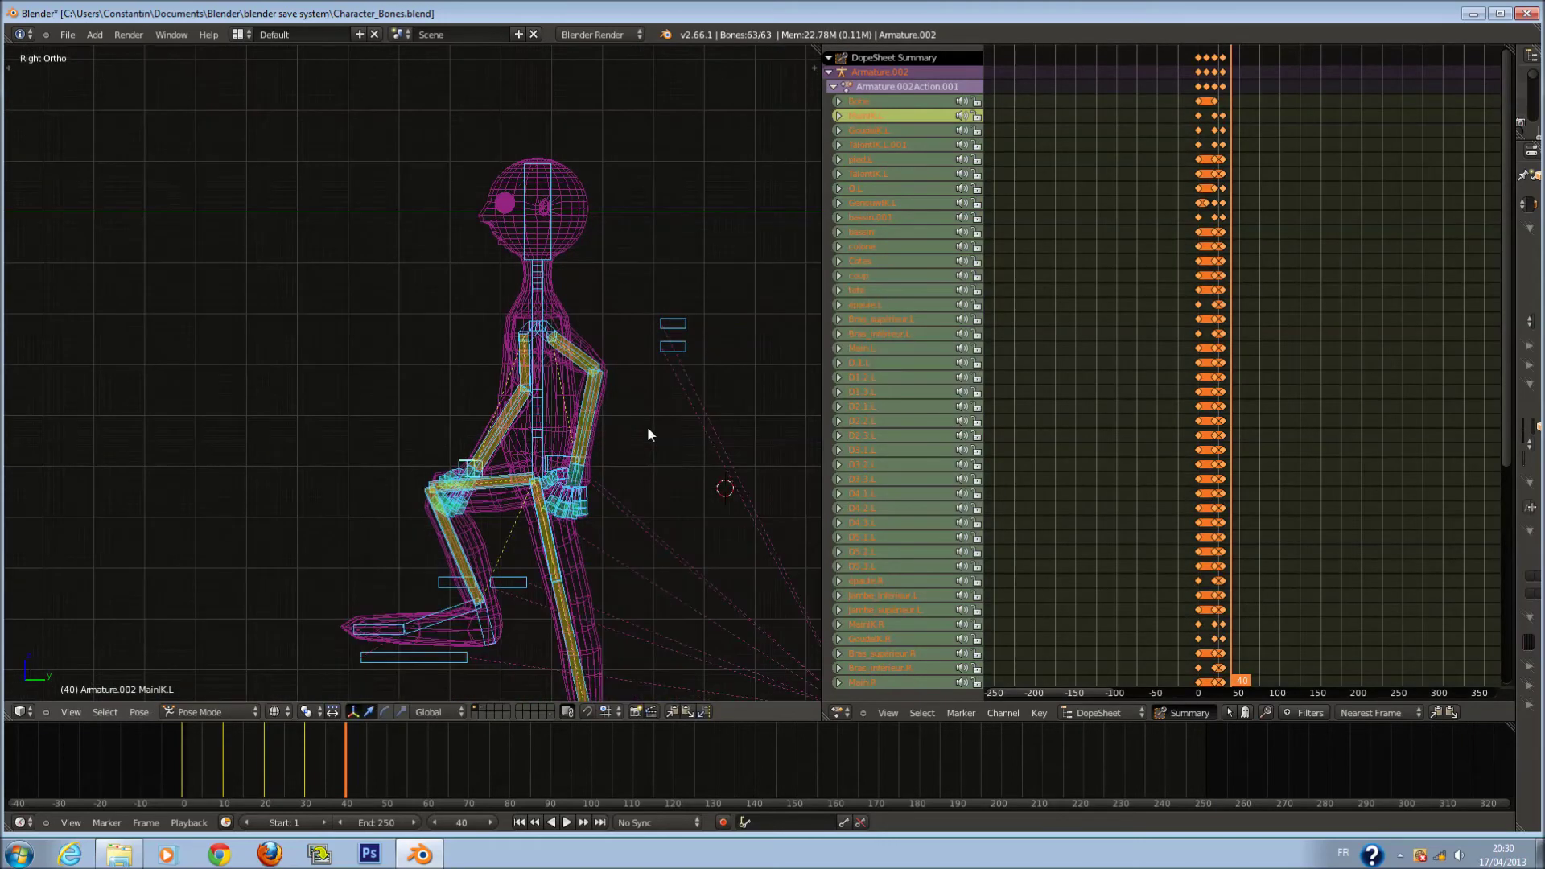
scroll(647, 427, down, 1)
shift+right_click(726, 603)
Key the frame-40 pose with LocRot and shift the ground plane slightly back along Y.
key(i)
click(702, 505)
right_click(772, 649)
key(g)
key(y)
click(566, 637)
Return to posing the armature and select all bones except the root.
right_click(552, 517)
scroll(541, 547, up, 1)
key(ctrl+Tab)
right_click(416, 610)
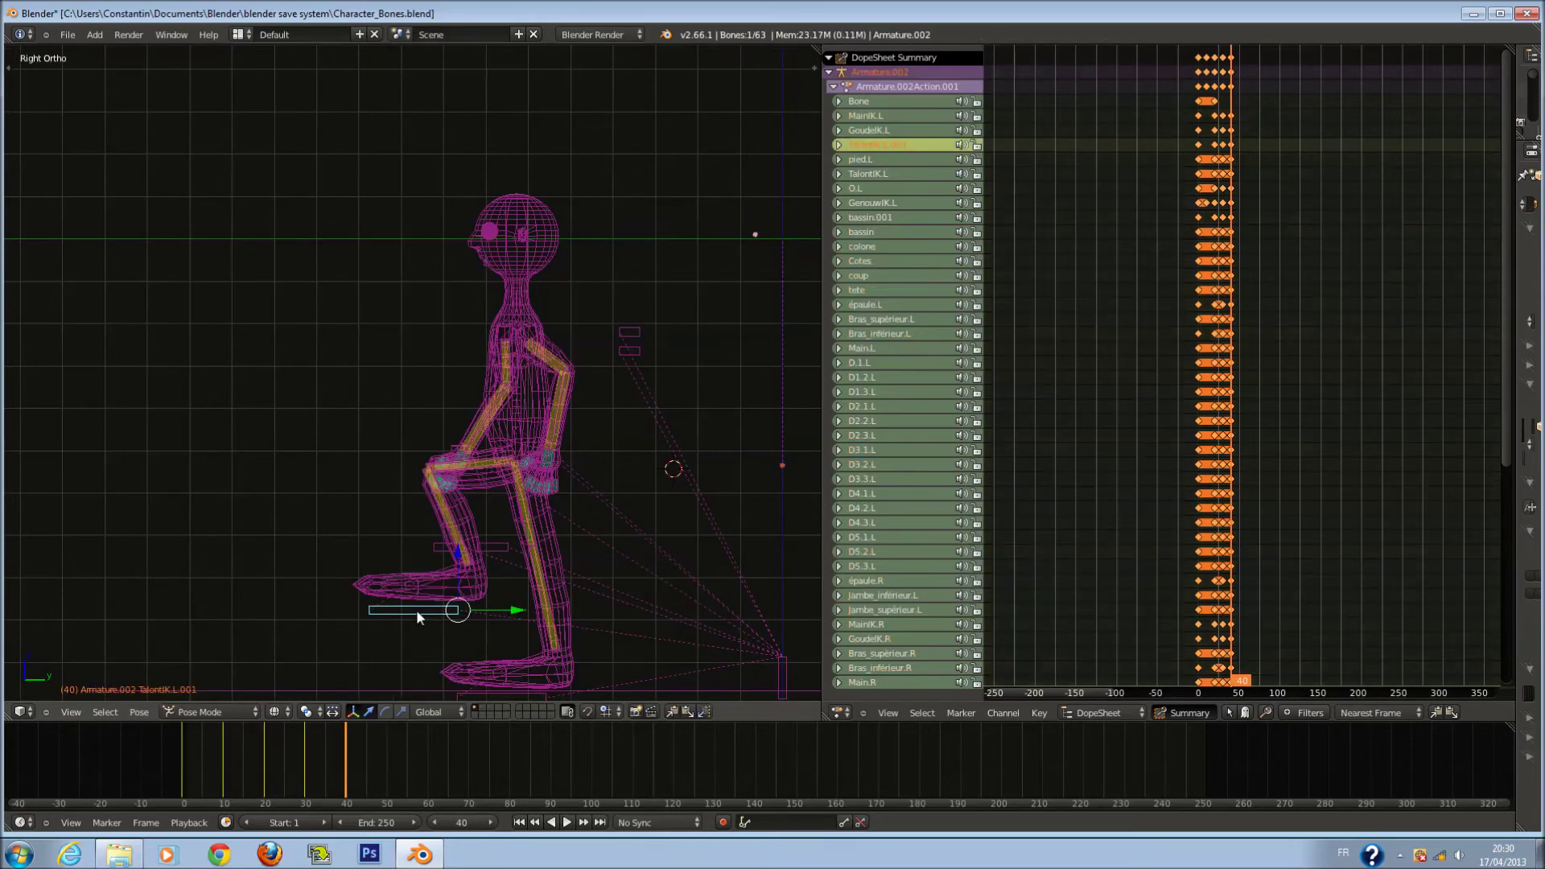
key(a)
key(a)
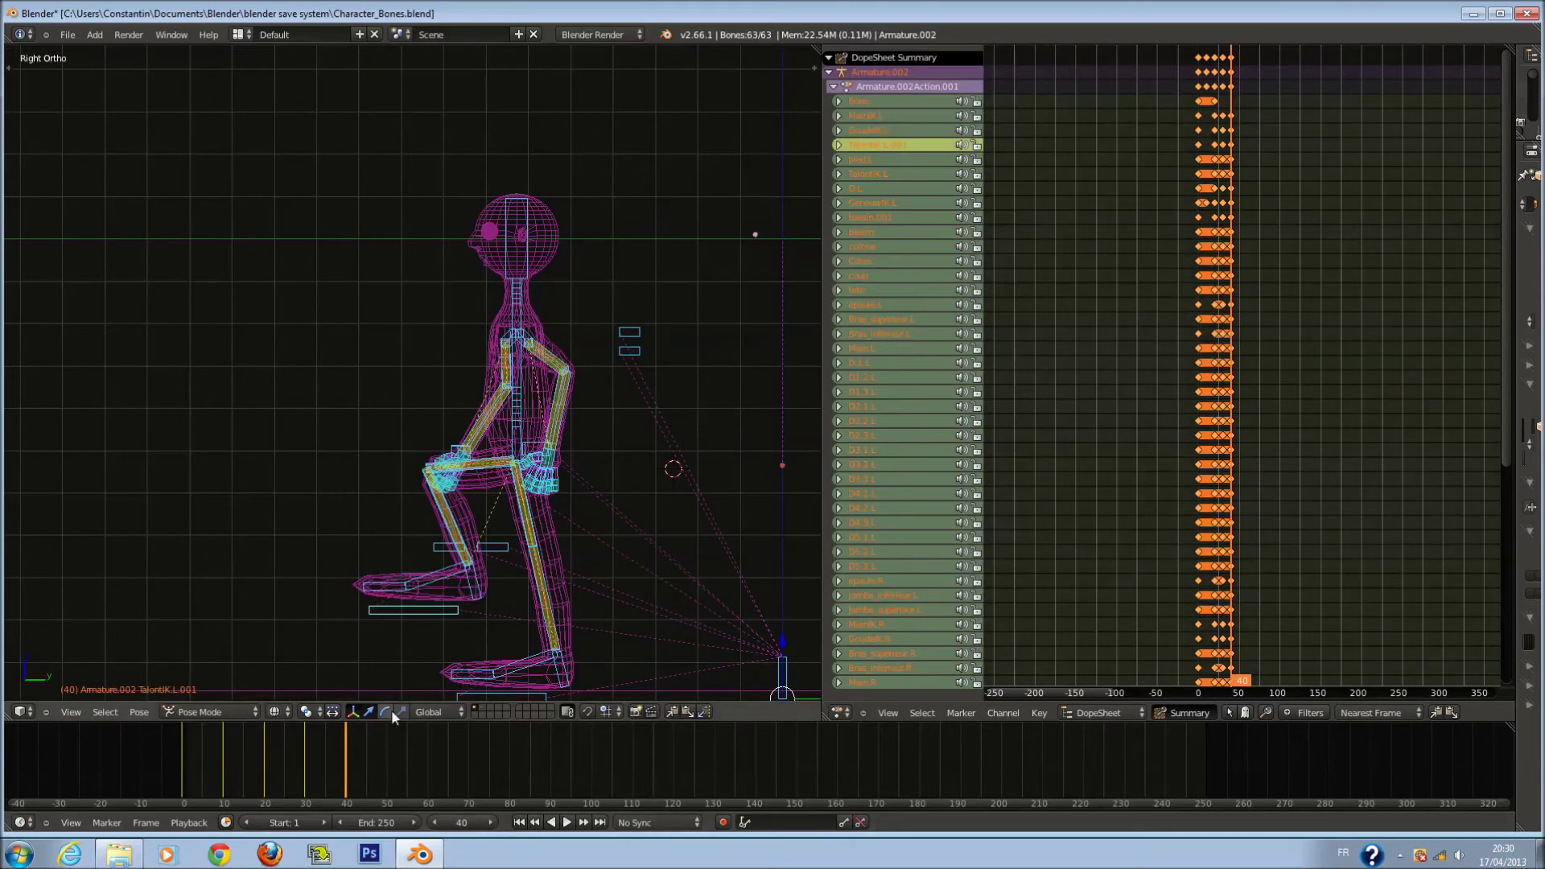
scroll(670, 639, down, 1)
shift+right_click(729, 638)
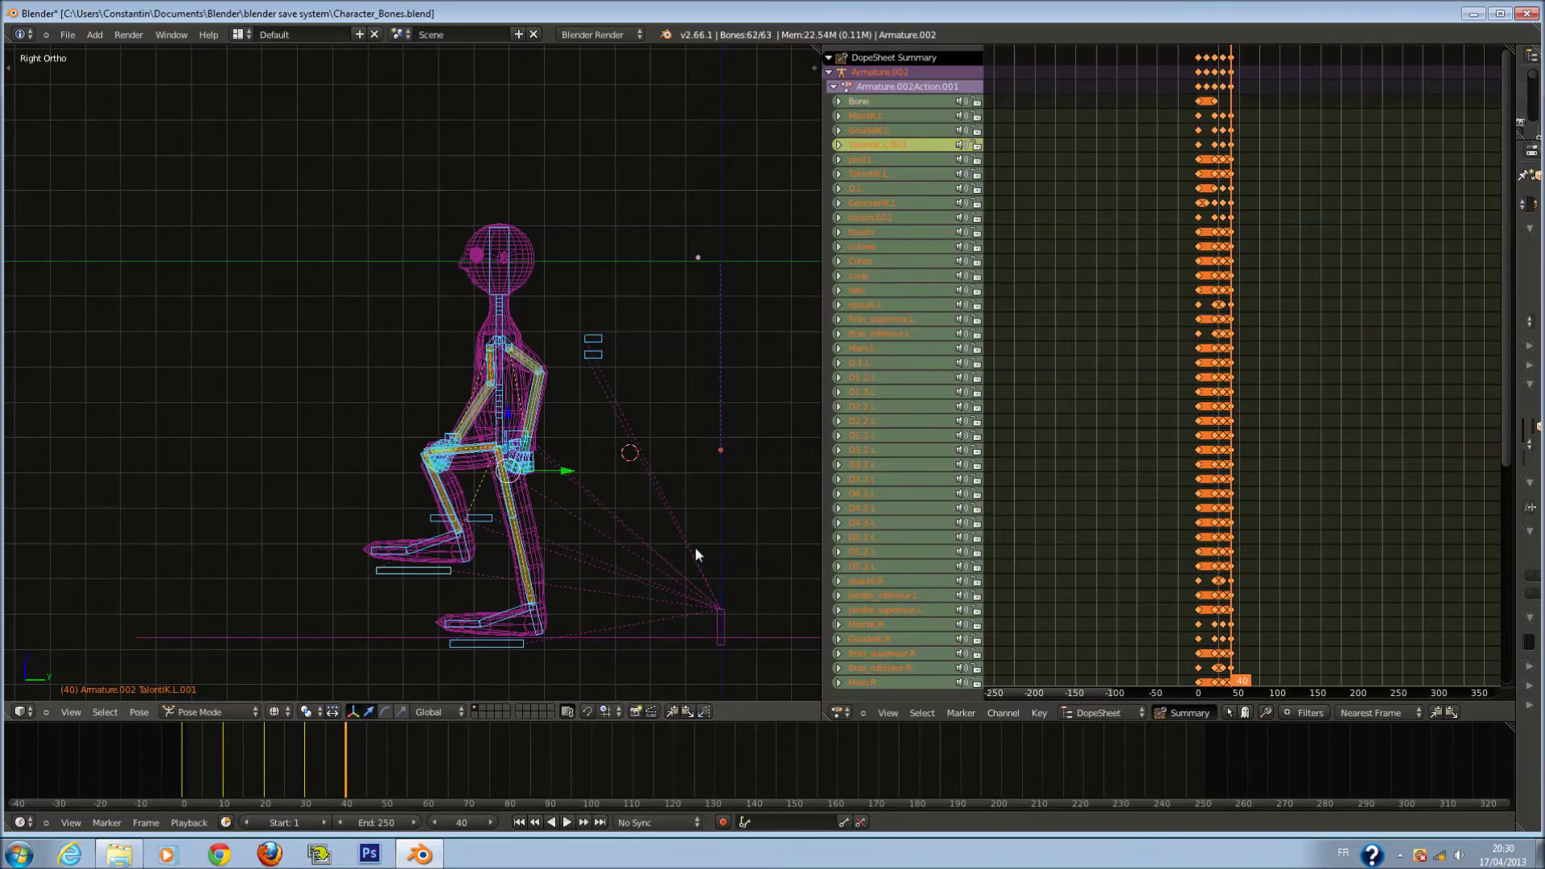
Play the walk from frame 0 to review the step, then stop it.
drag(358, 758, 178, 766)
key(z)
key(alt+a)
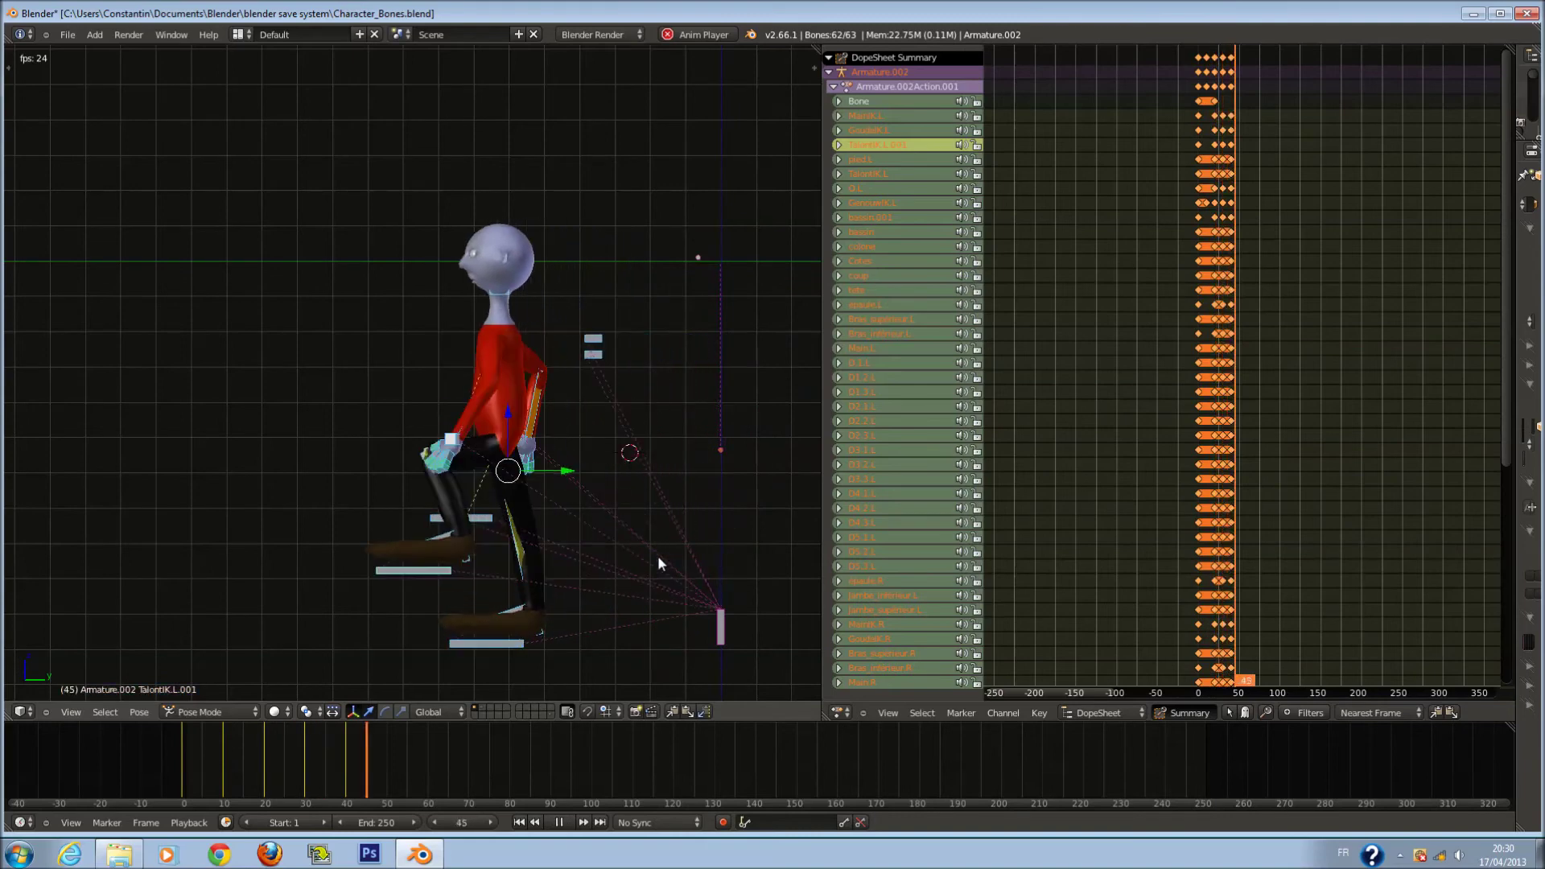
key(z)
key(alt+a)
mouse_move(344, 771)
mouse_down()
mouse_move(207, 770)
mouse_move(393, 789)
mouse_up()
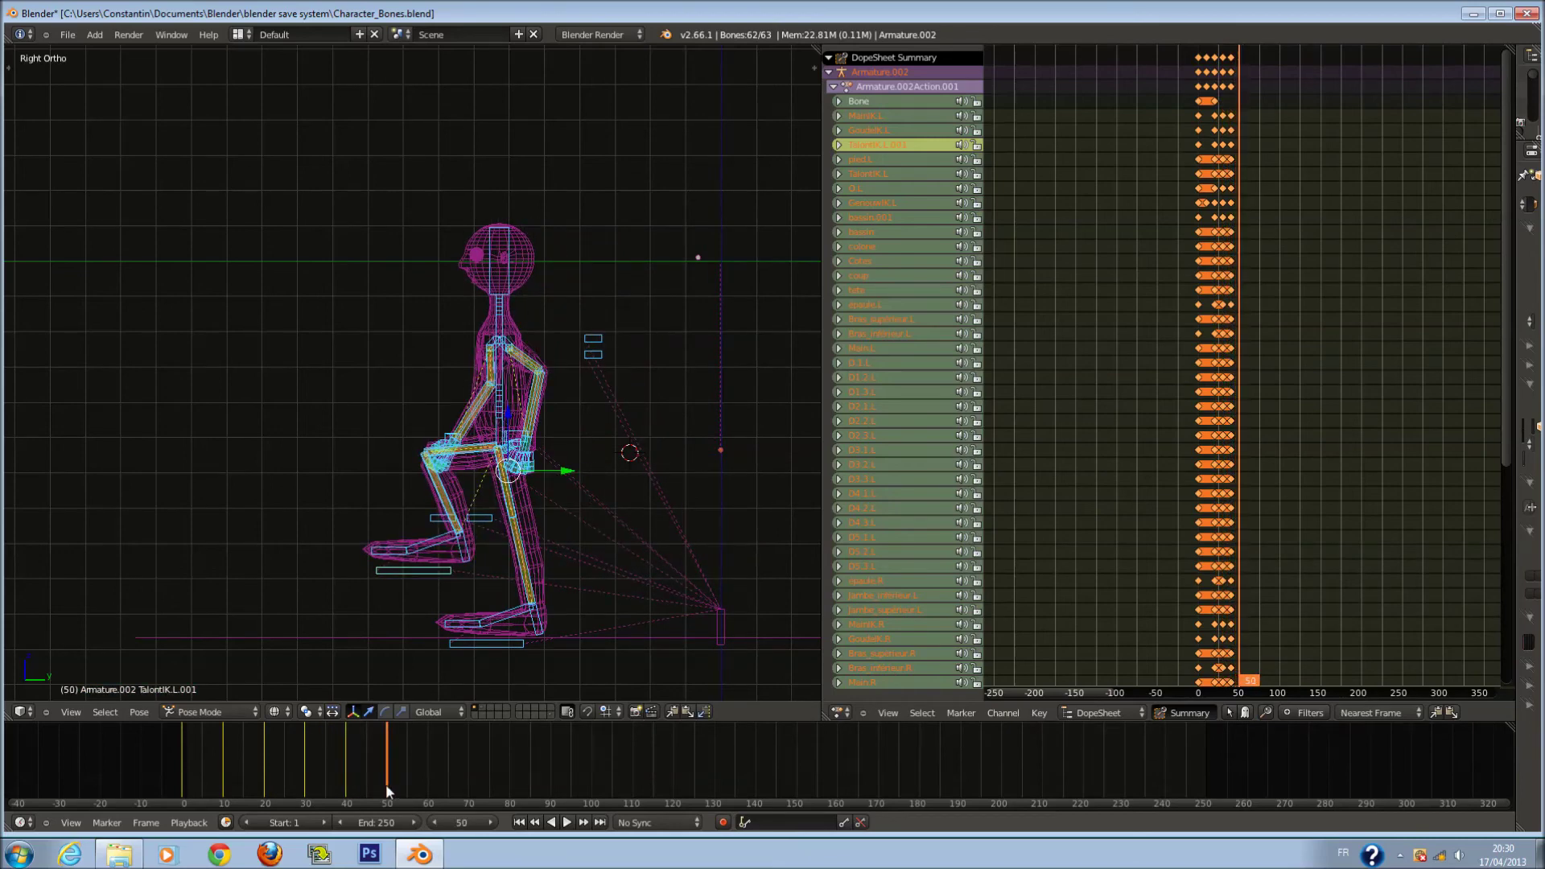
Lift the left foot IK control for the frame-50 stride.
scroll(632, 591, up, 2)
shift+middle_drag(570, 547, 465, 525)
scroll(465, 526, up, 1)
right_click(499, 571)
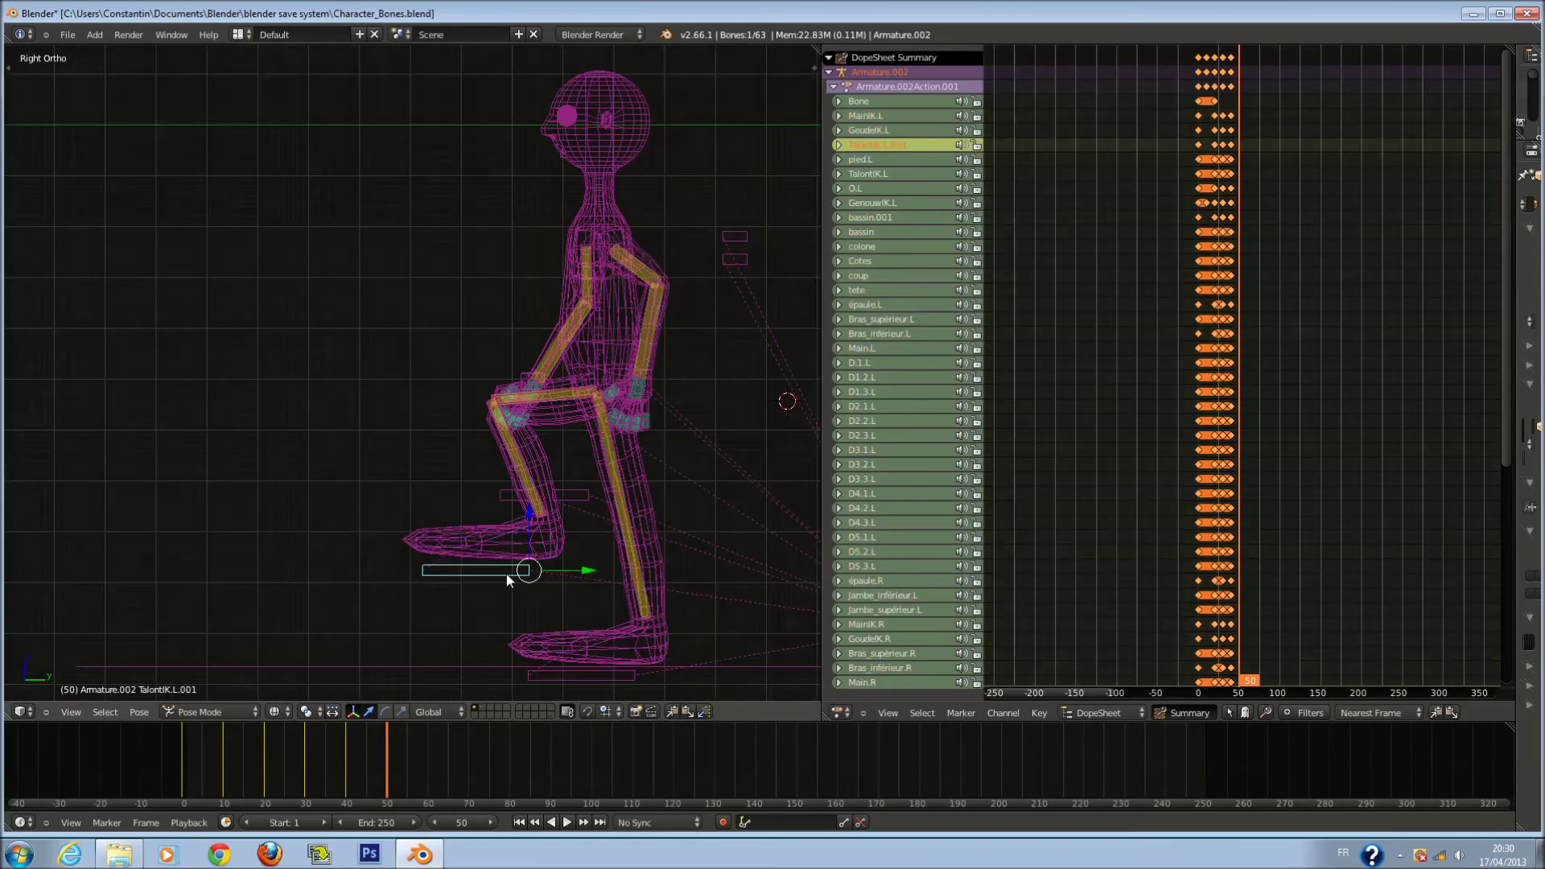
key(g)
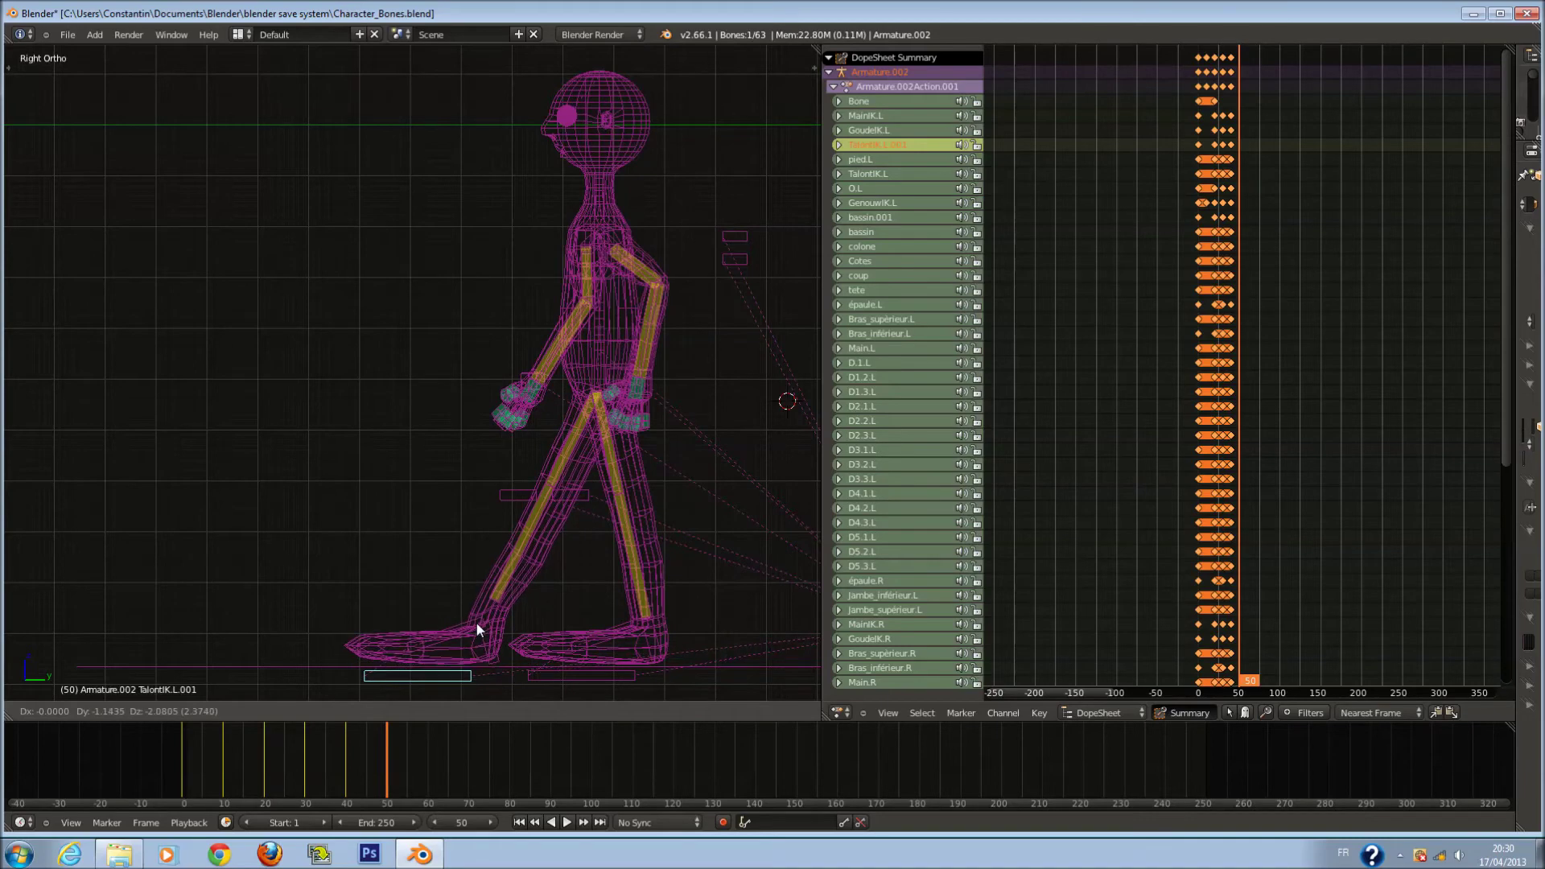
click(518, 591)
Select most of the body bones and shift the body forward.
key(a)
scroll(607, 209, down, 5)
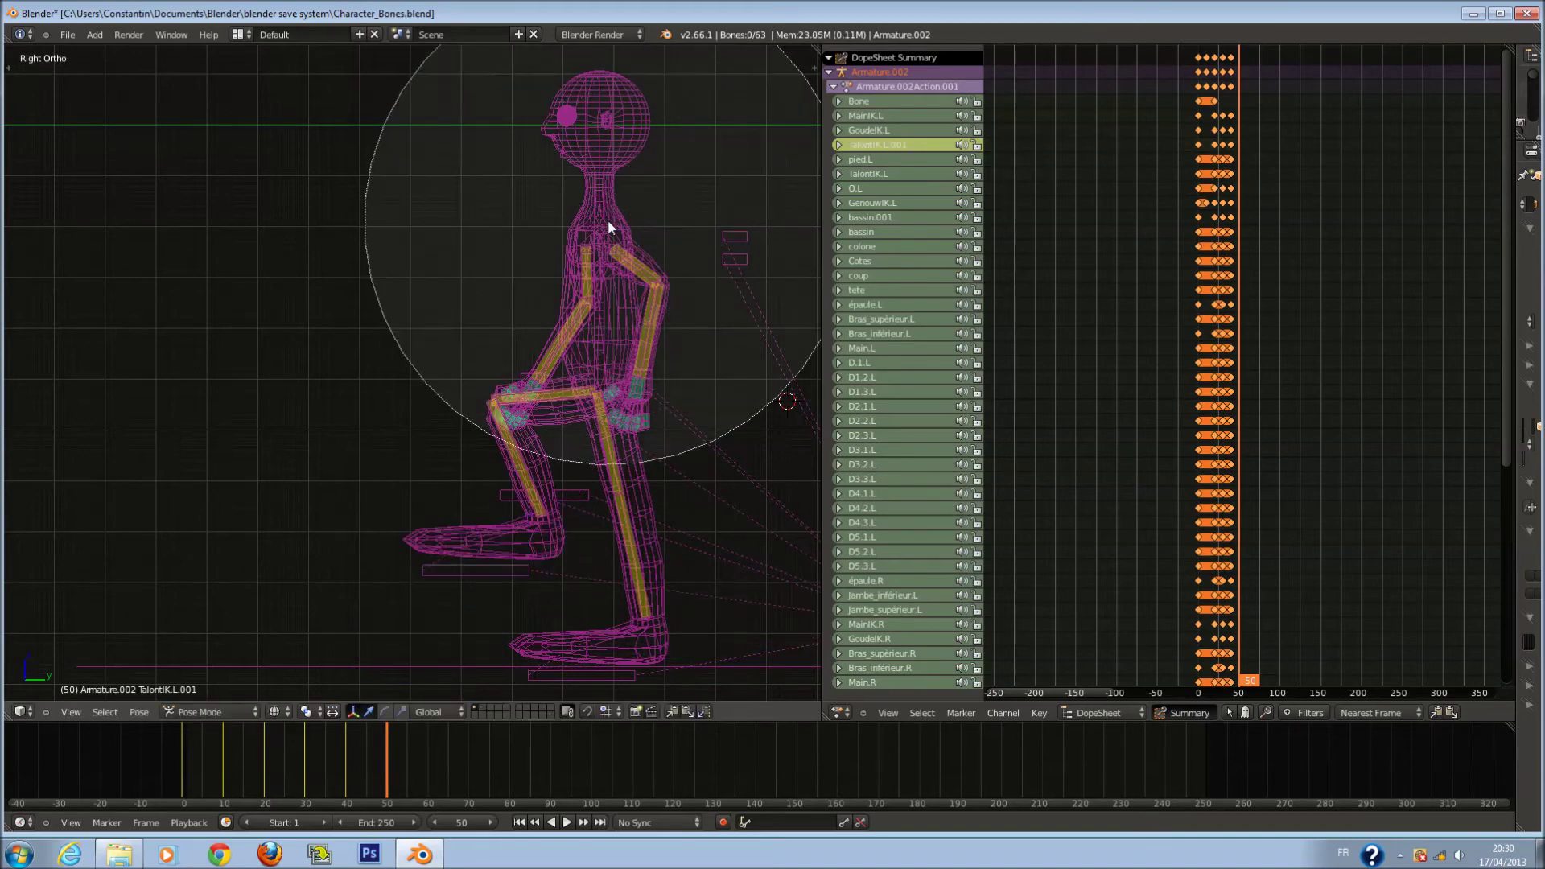
click(599, 205)
key(Escape)
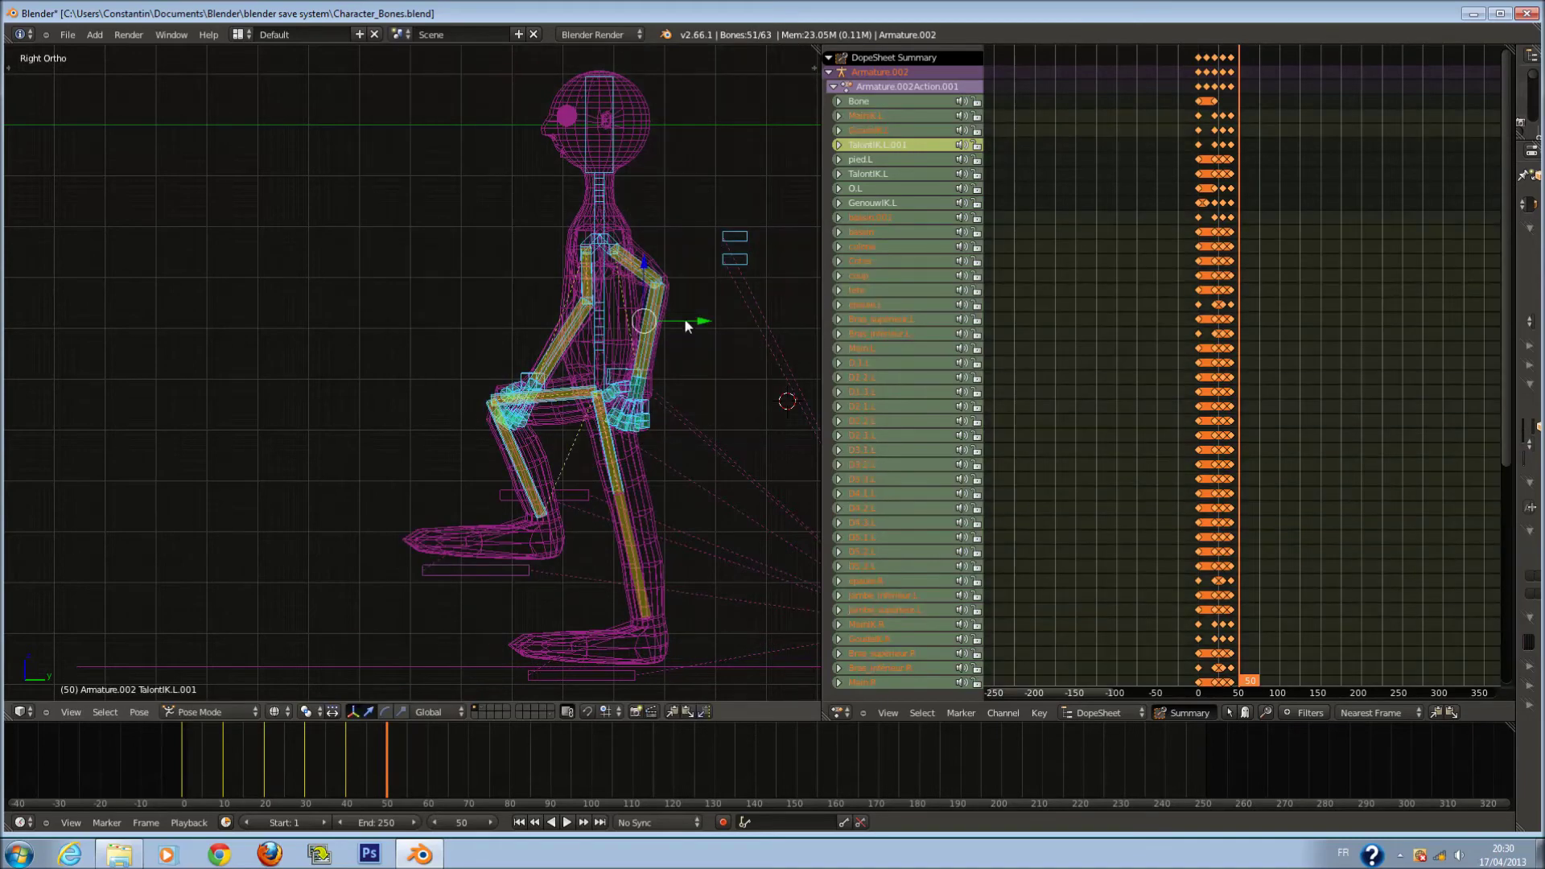
key(g)
click(600, 310)
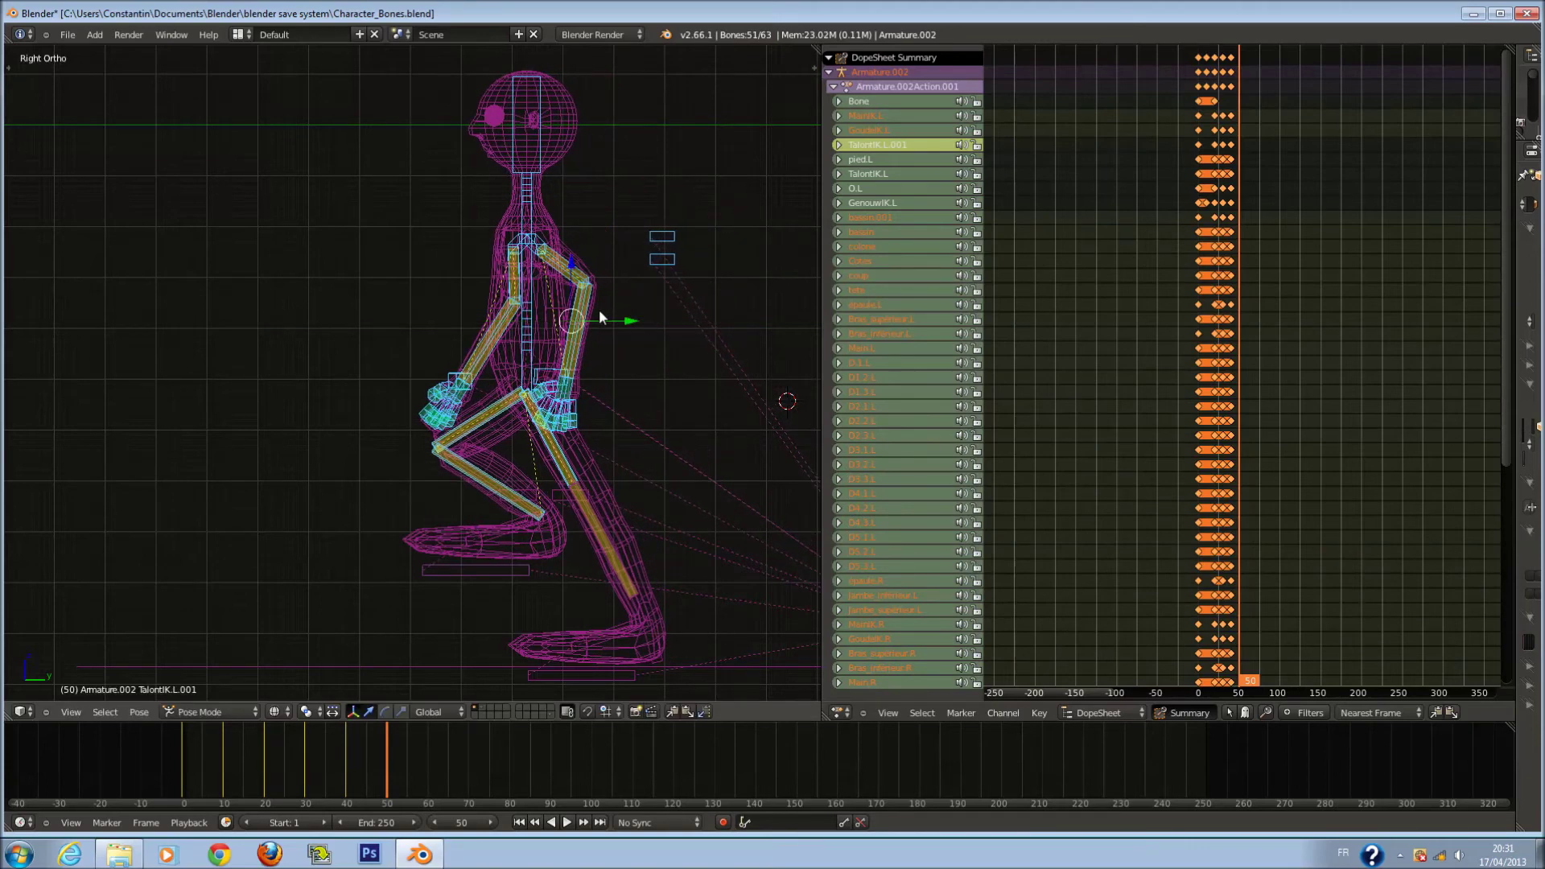
Reposition the foot IK, lower the front hand, and move the MainIK.R hand control.
right_click(519, 565)
key(g)
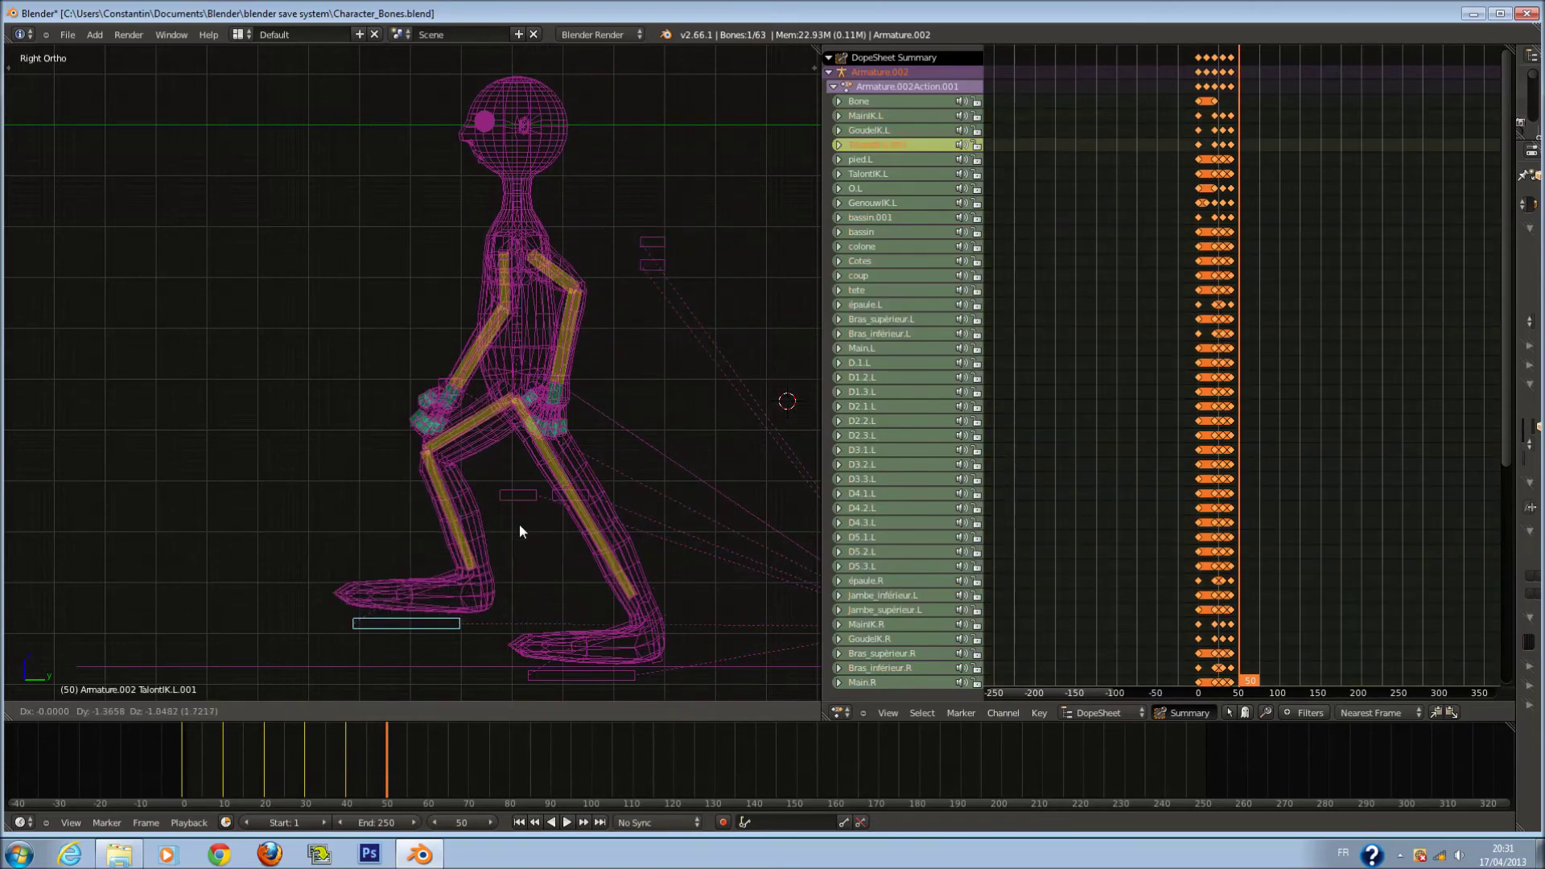
click(501, 576)
key(a)
key(a)
right_click(437, 389)
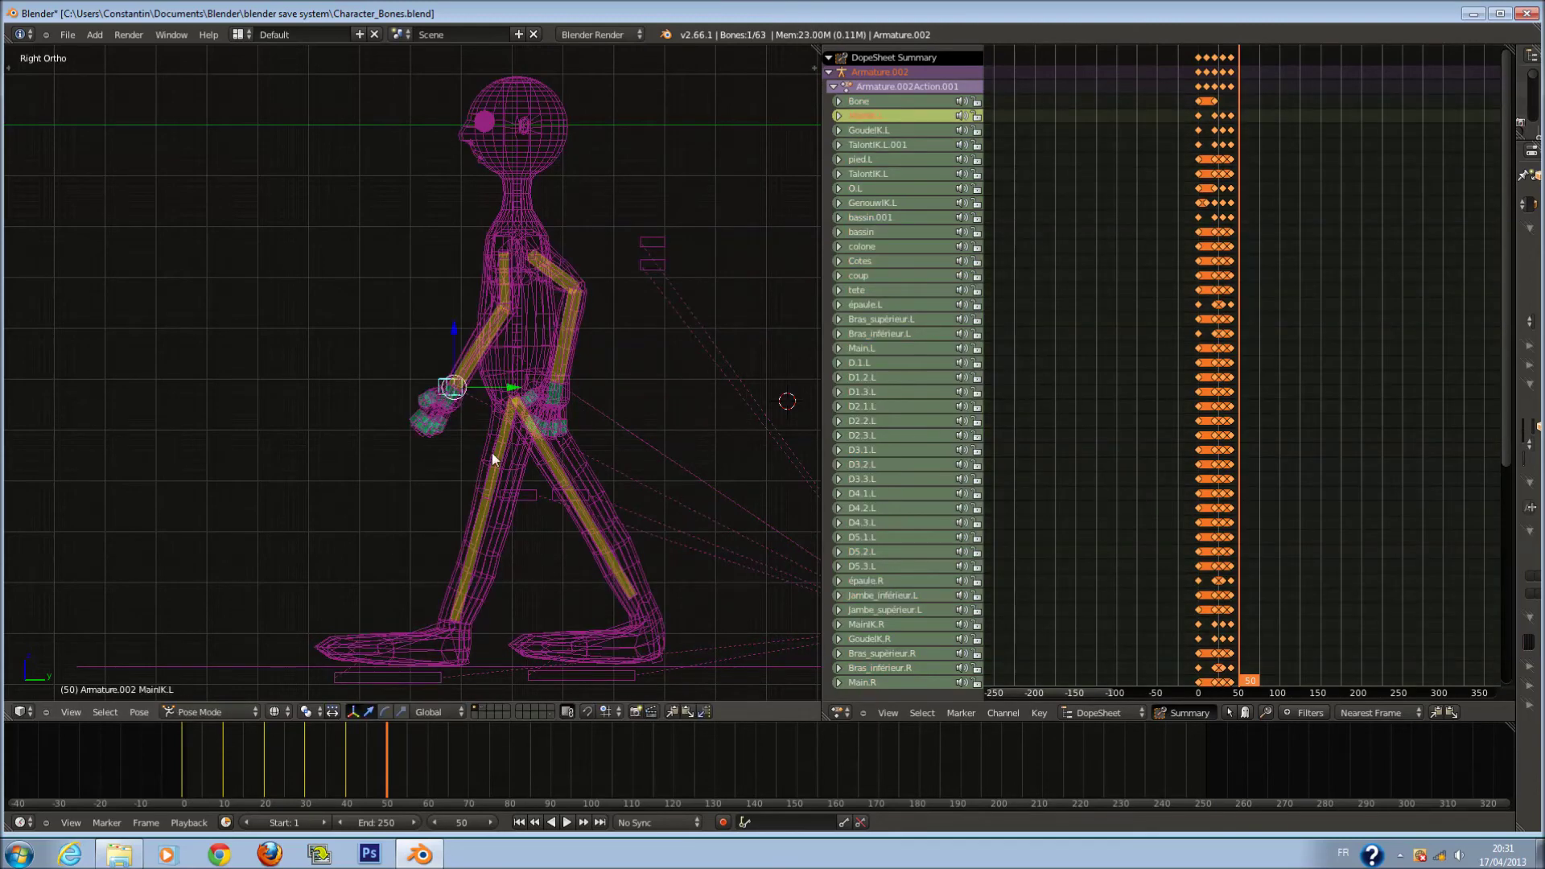
key(g)
click(474, 447)
right_click(537, 378)
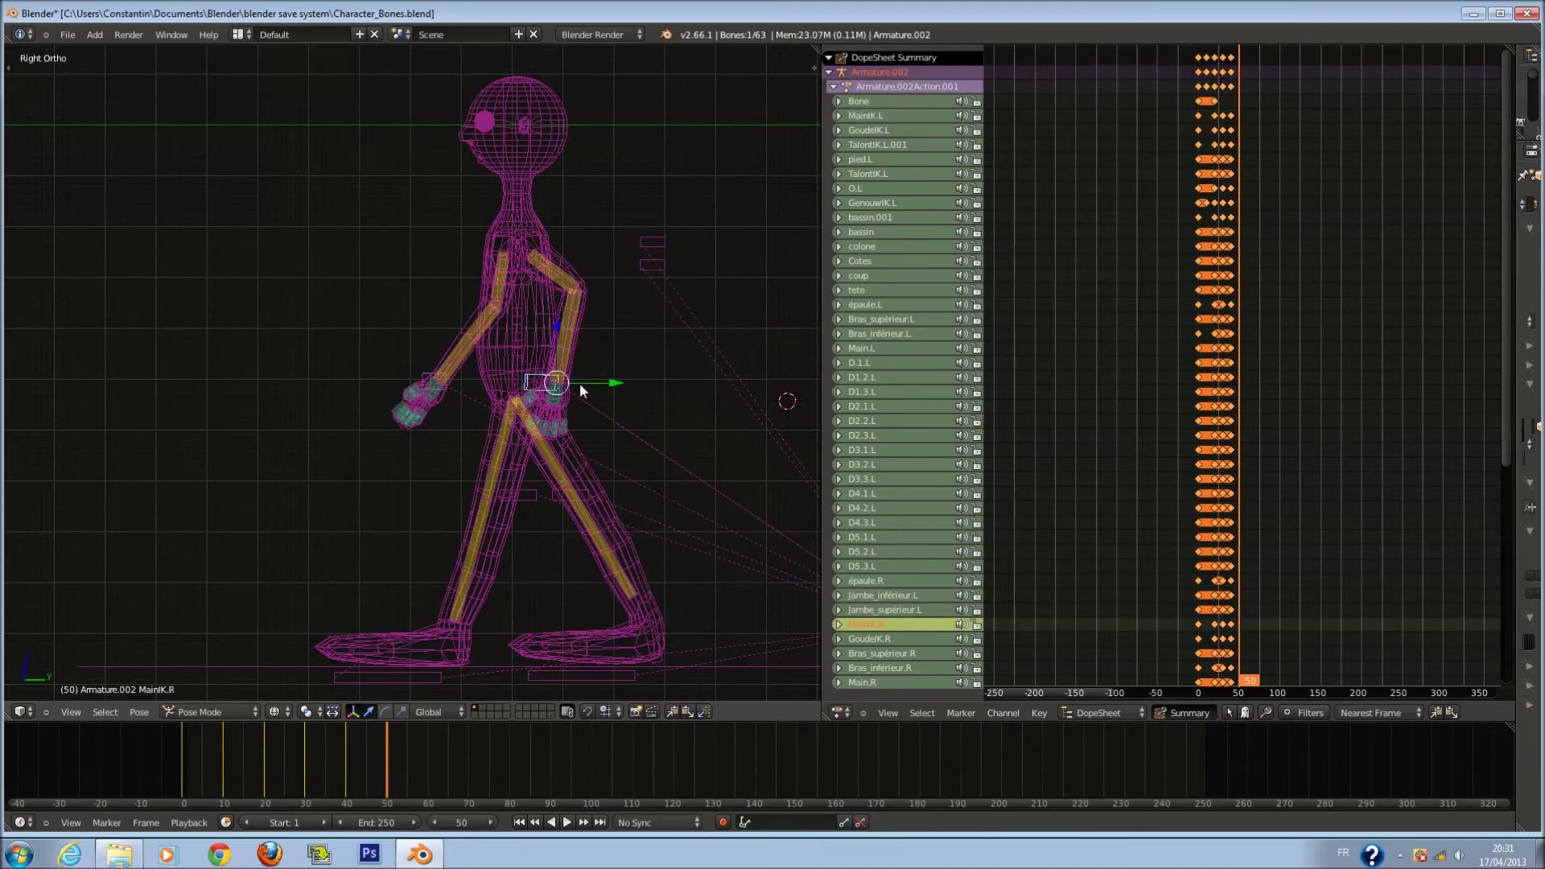
key(g)
click(629, 391)
Rotate the pied.R foot bone to angle the raised foot.
key(c)
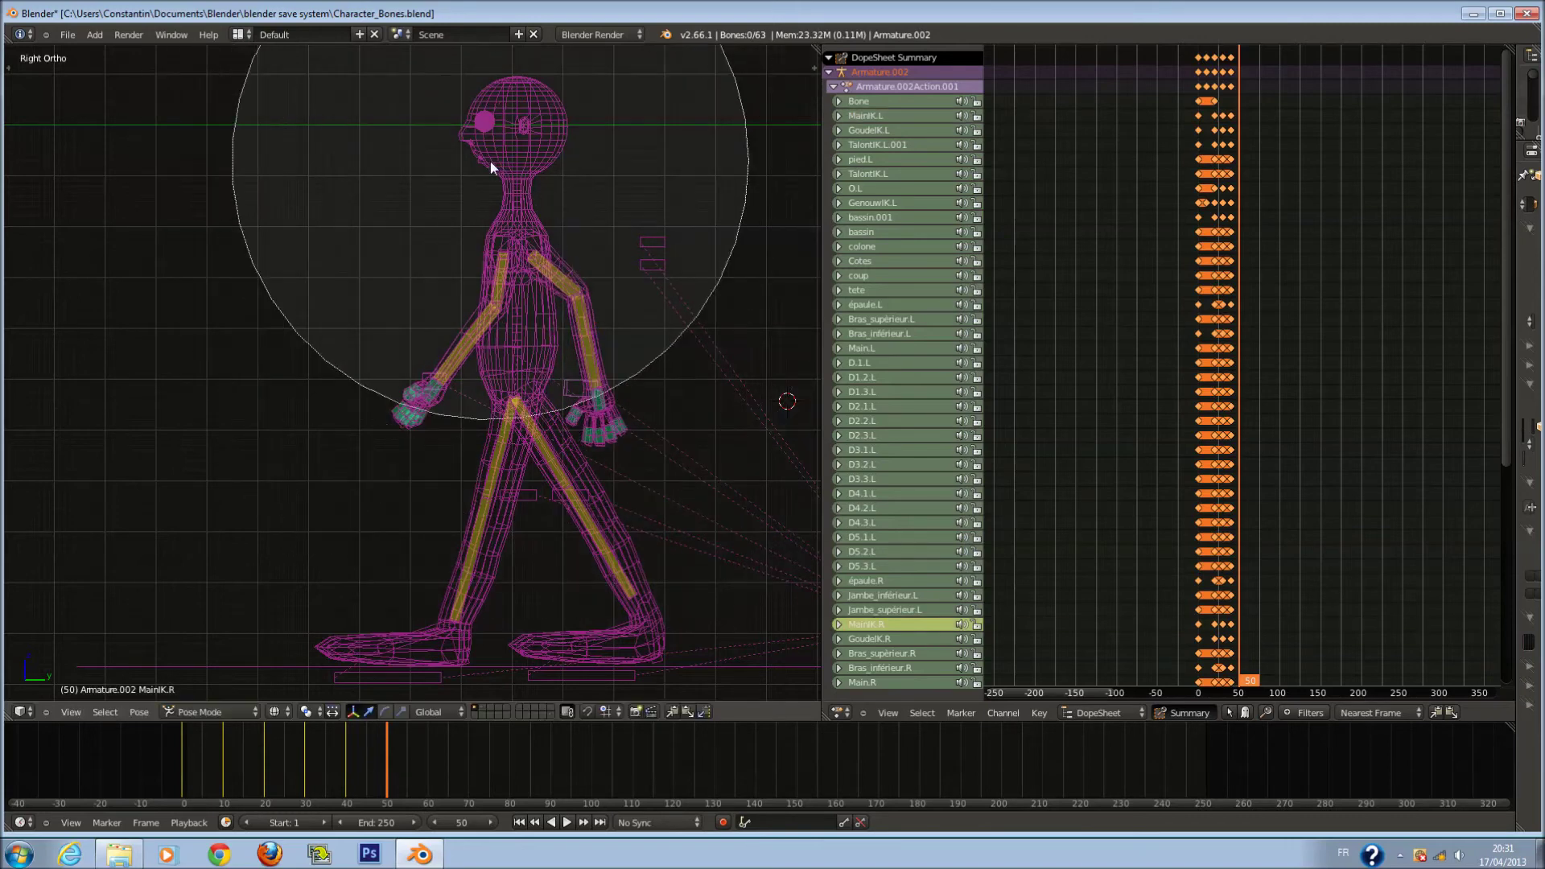
drag(496, 158, 486, 179)
right_click(487, 180)
key(g)
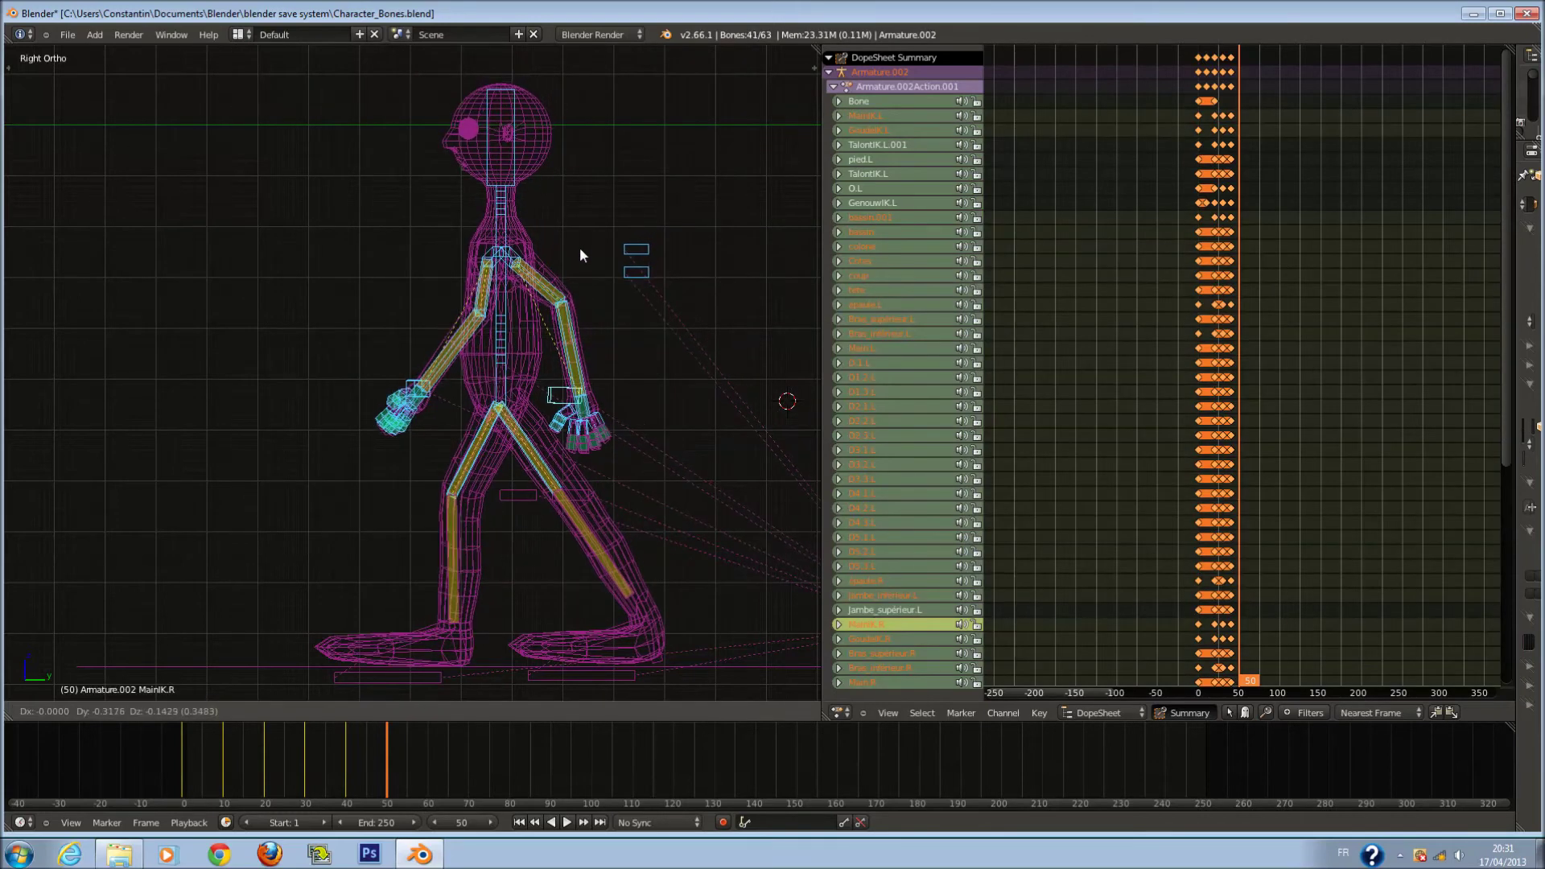
right_click(587, 257)
key(a)
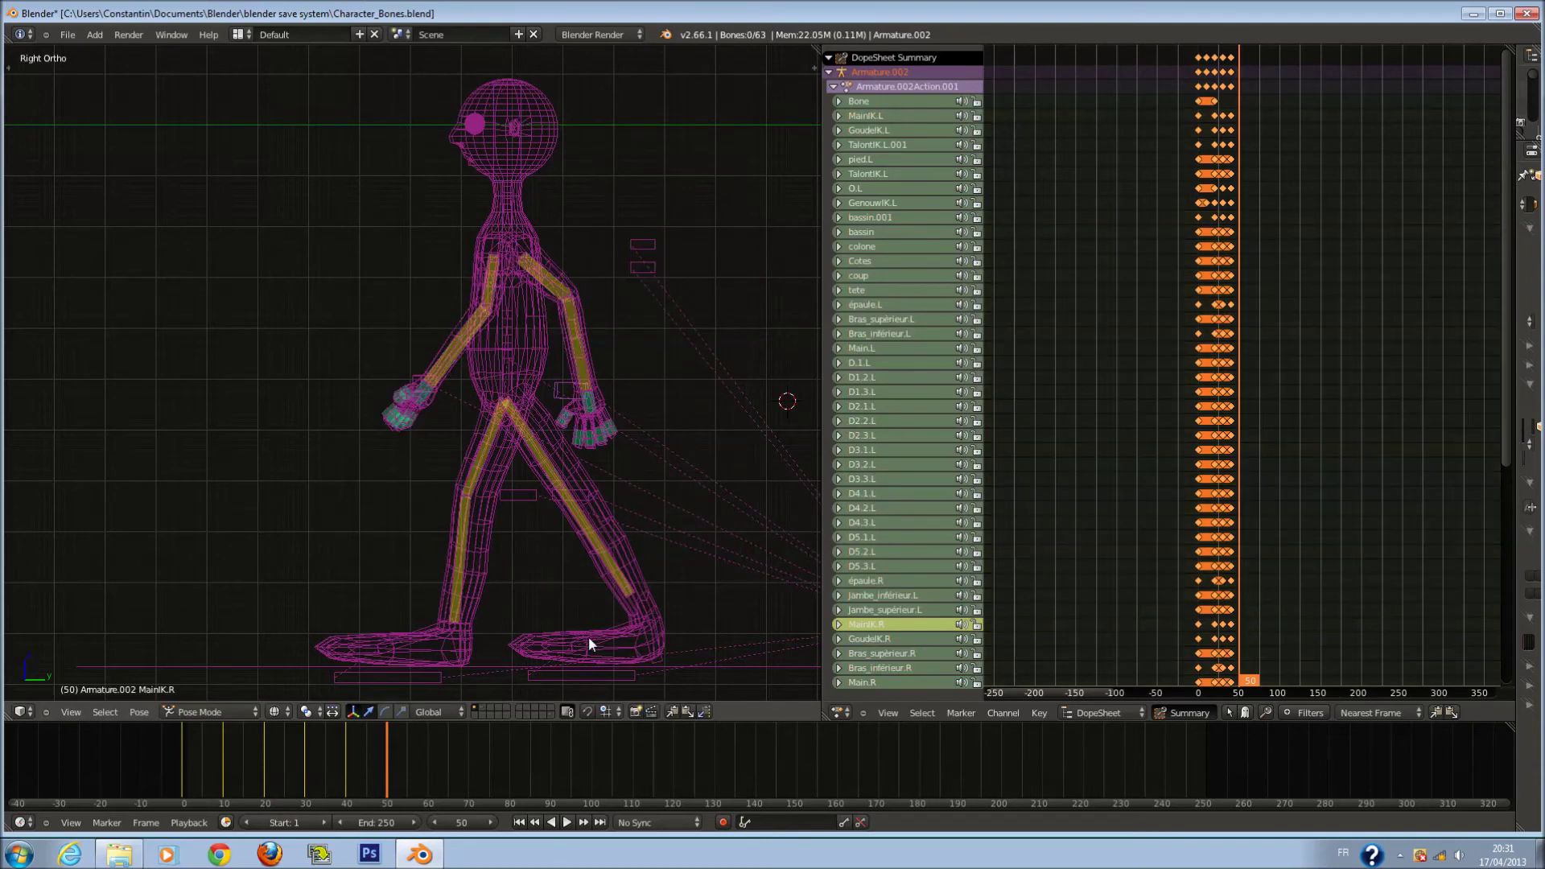
key(r)
click(618, 668)
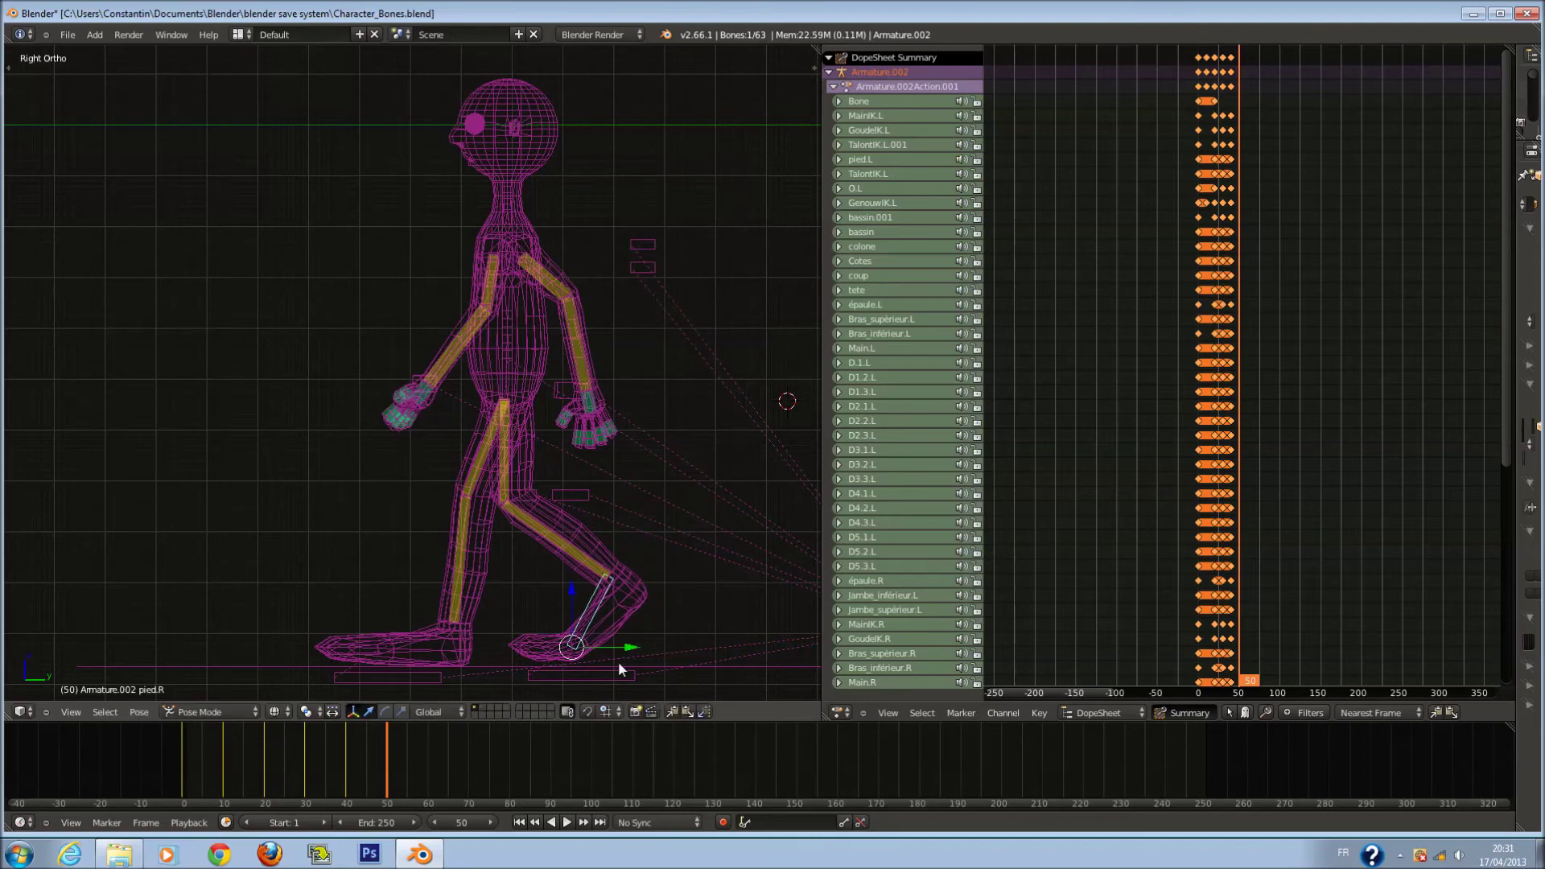
Select all bones but one and key their location and rotation at frame 50.
key(a)
scroll(643, 580, down, 2)
scroll(666, 523, down, 2)
key(c)
scroll(666, 518, down, 5)
middle_click(666, 517)
key(Escape)
key(i)
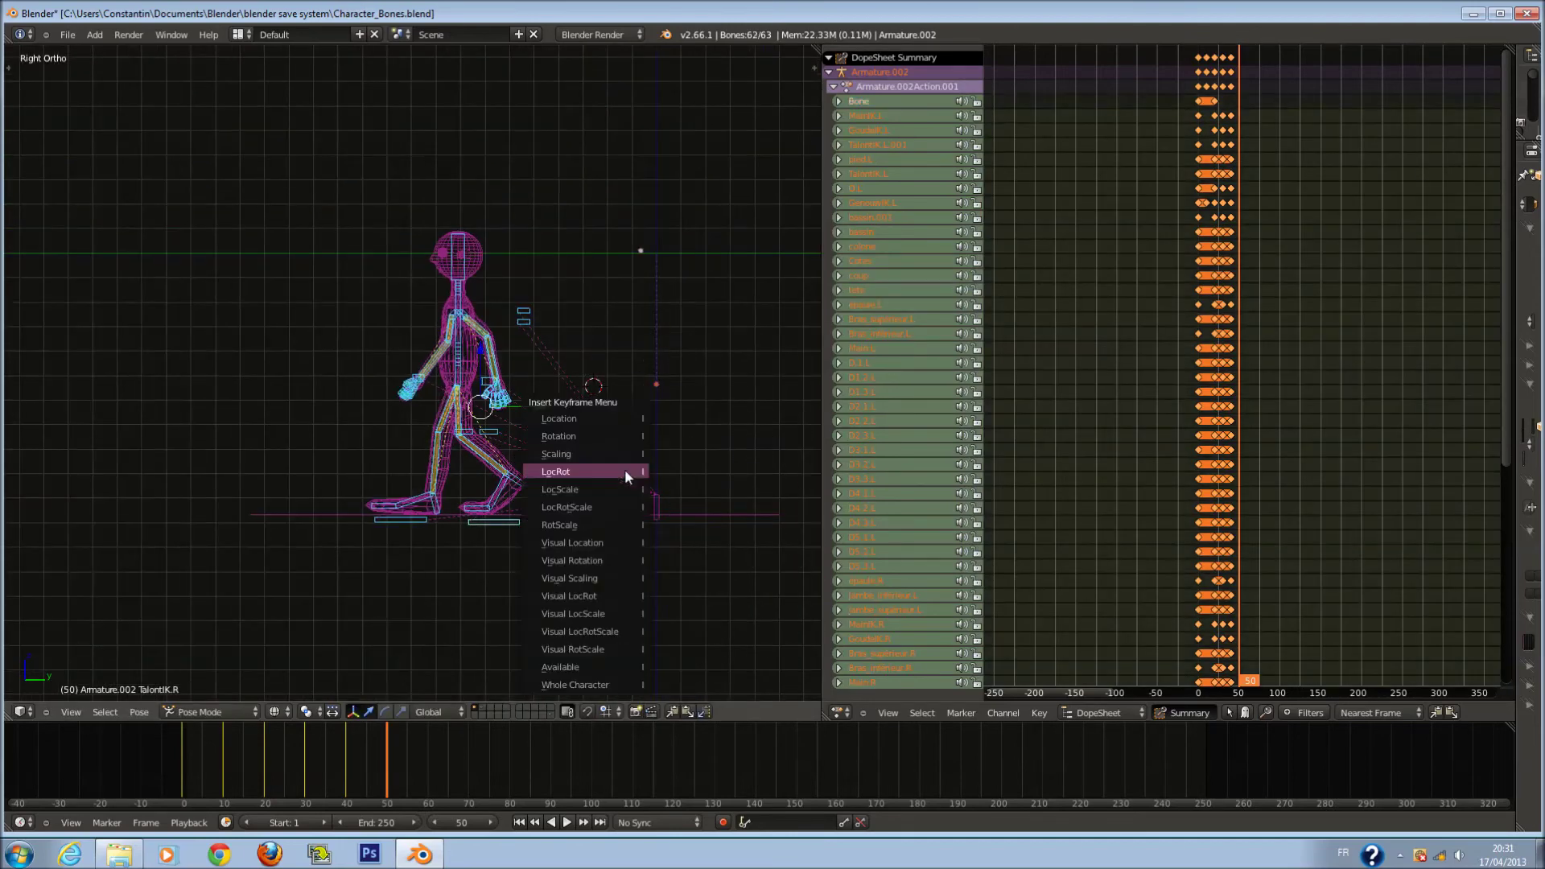
click(624, 470)
key(z)
drag(359, 752, 181, 747)
Play the walk, scrub around frames 60 and 28, and return to wireframe.
key(alt+a)
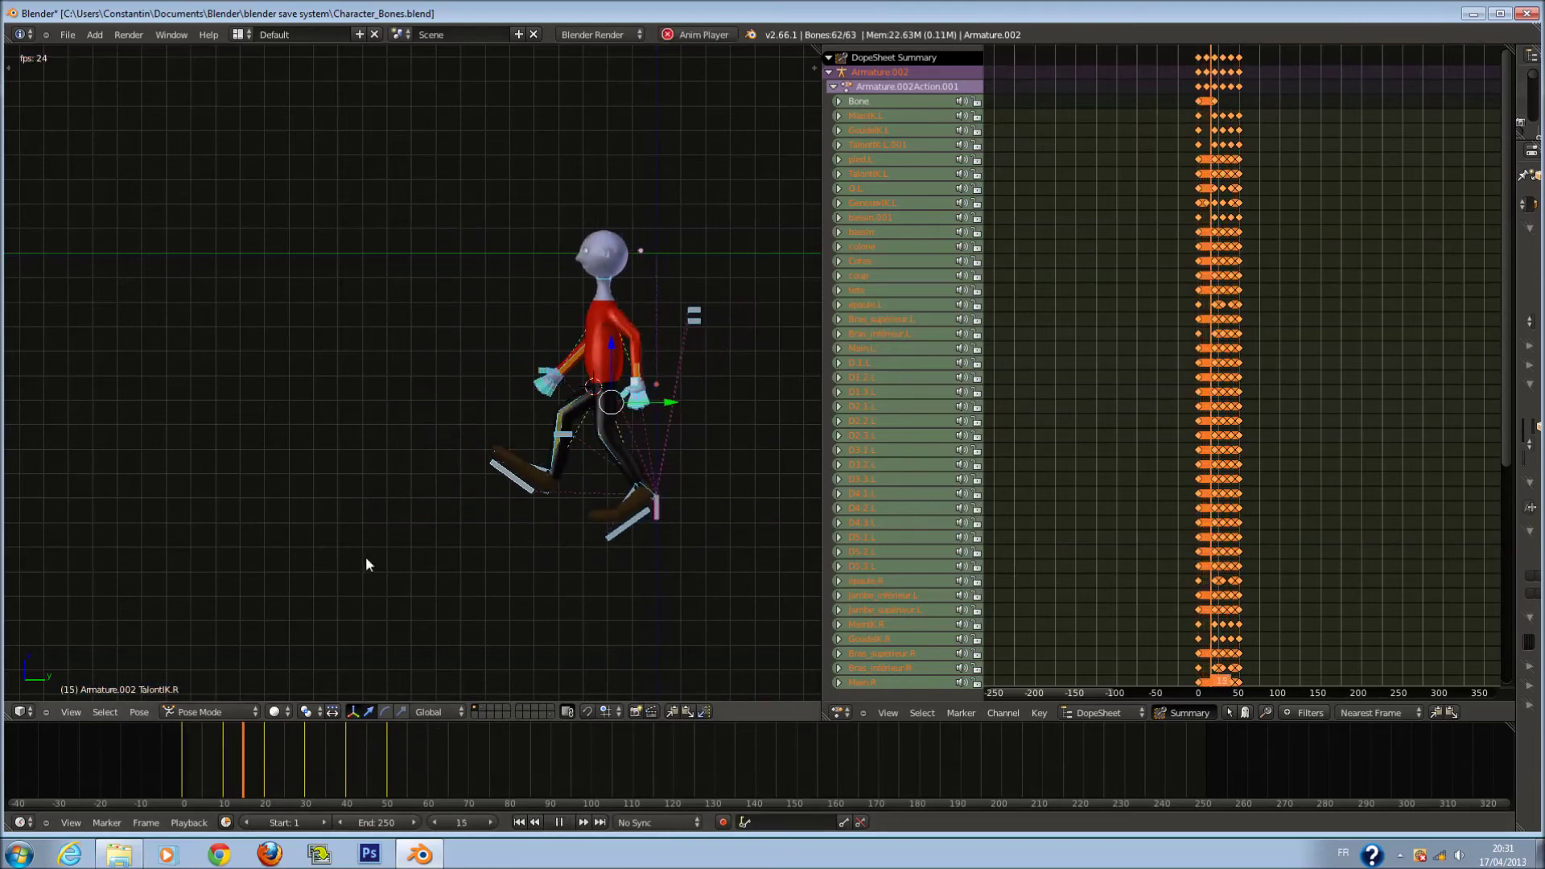
key(alt+a)
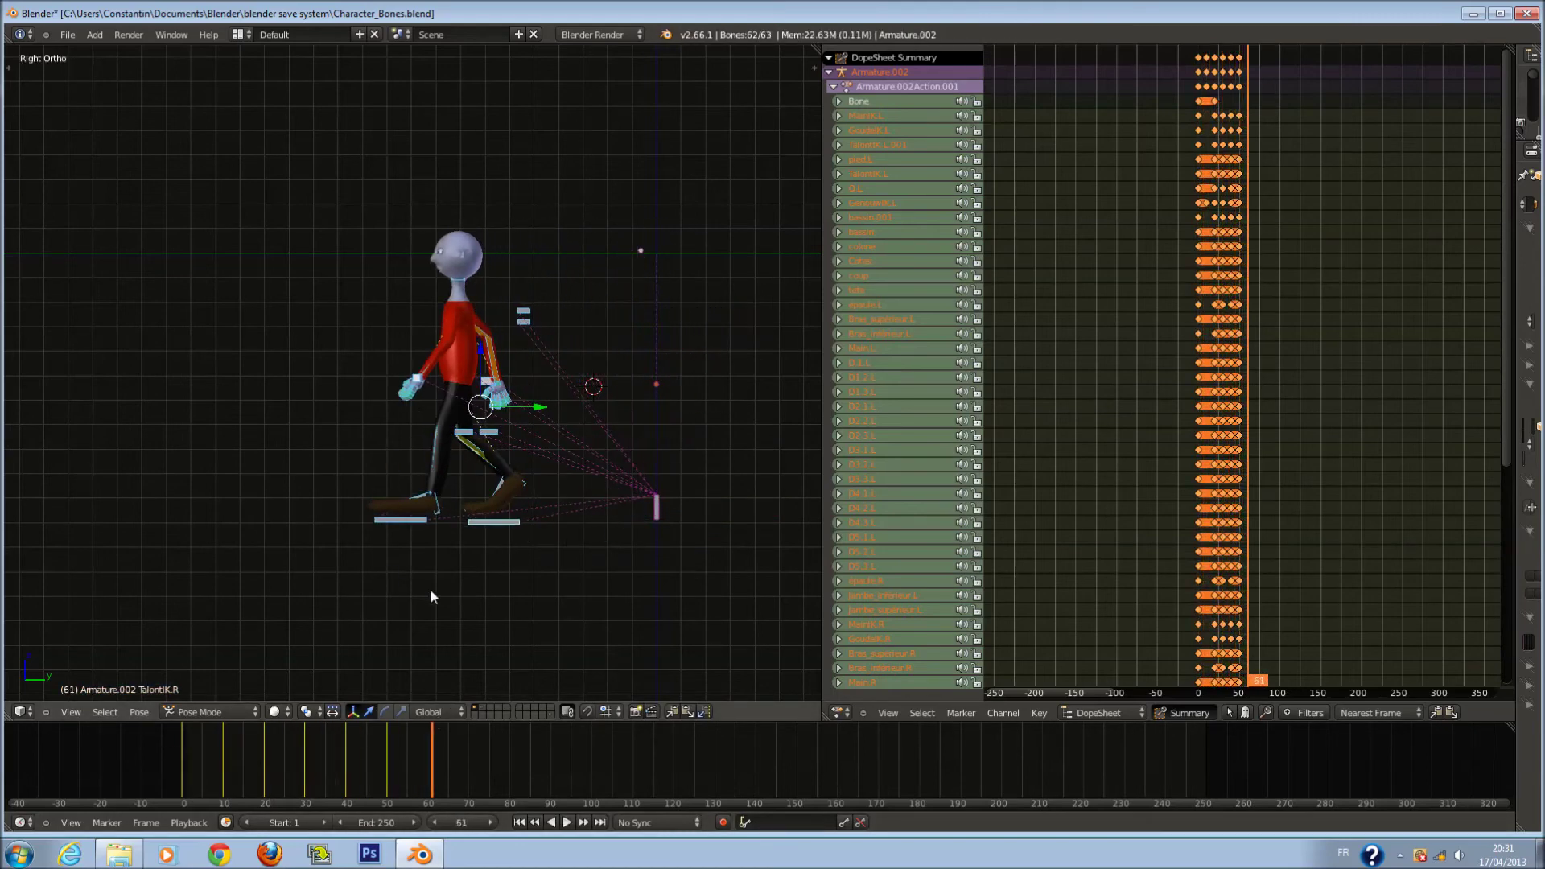
drag(417, 745, 432, 745)
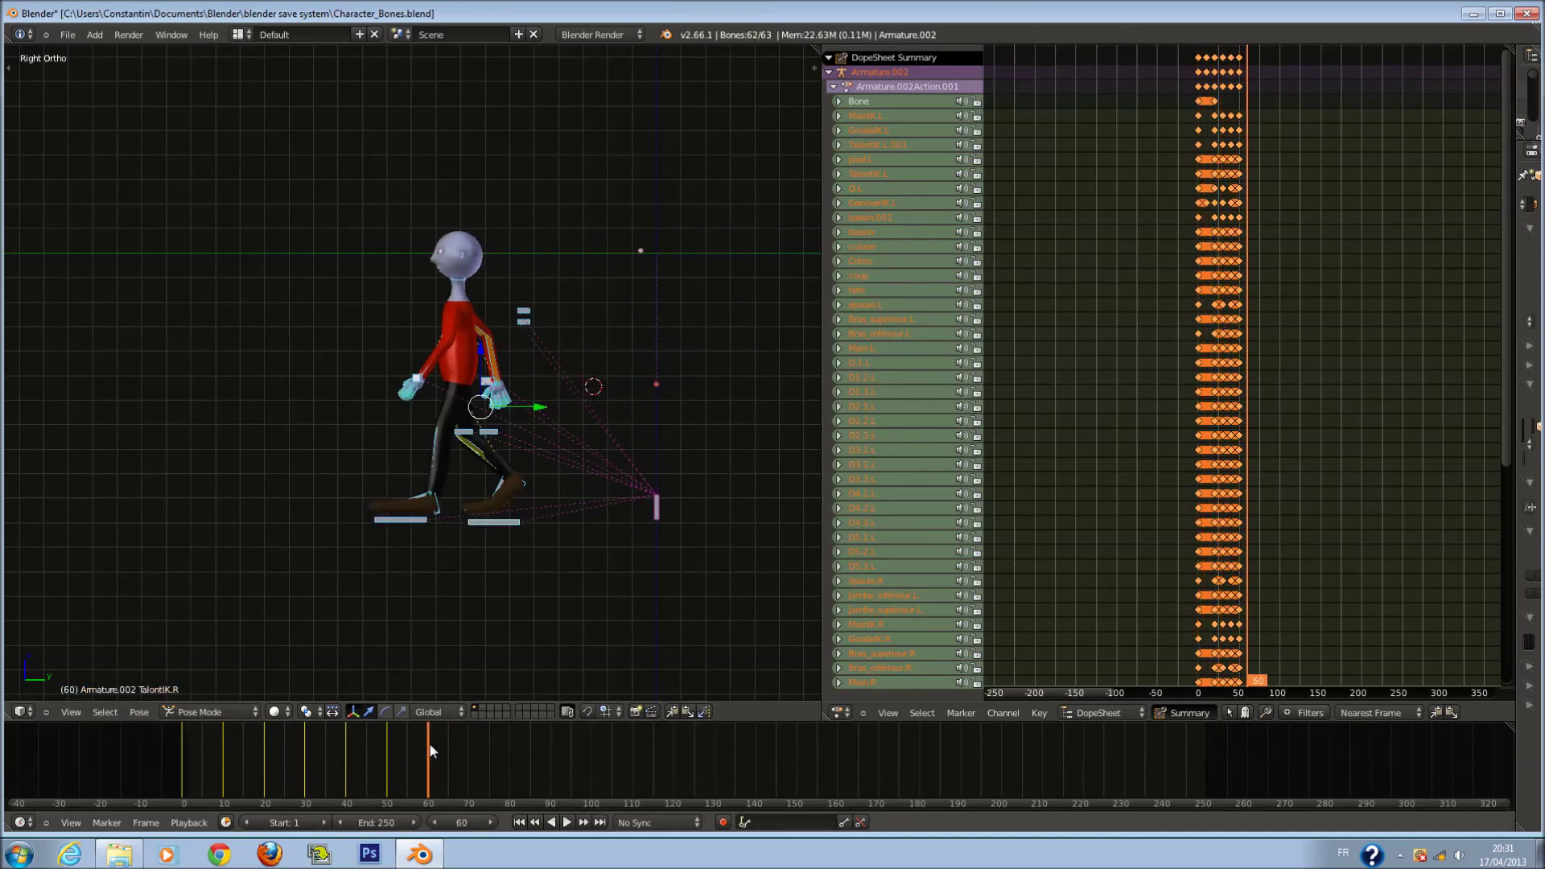
scroll(501, 561, up, 3)
key(z)
key(a)
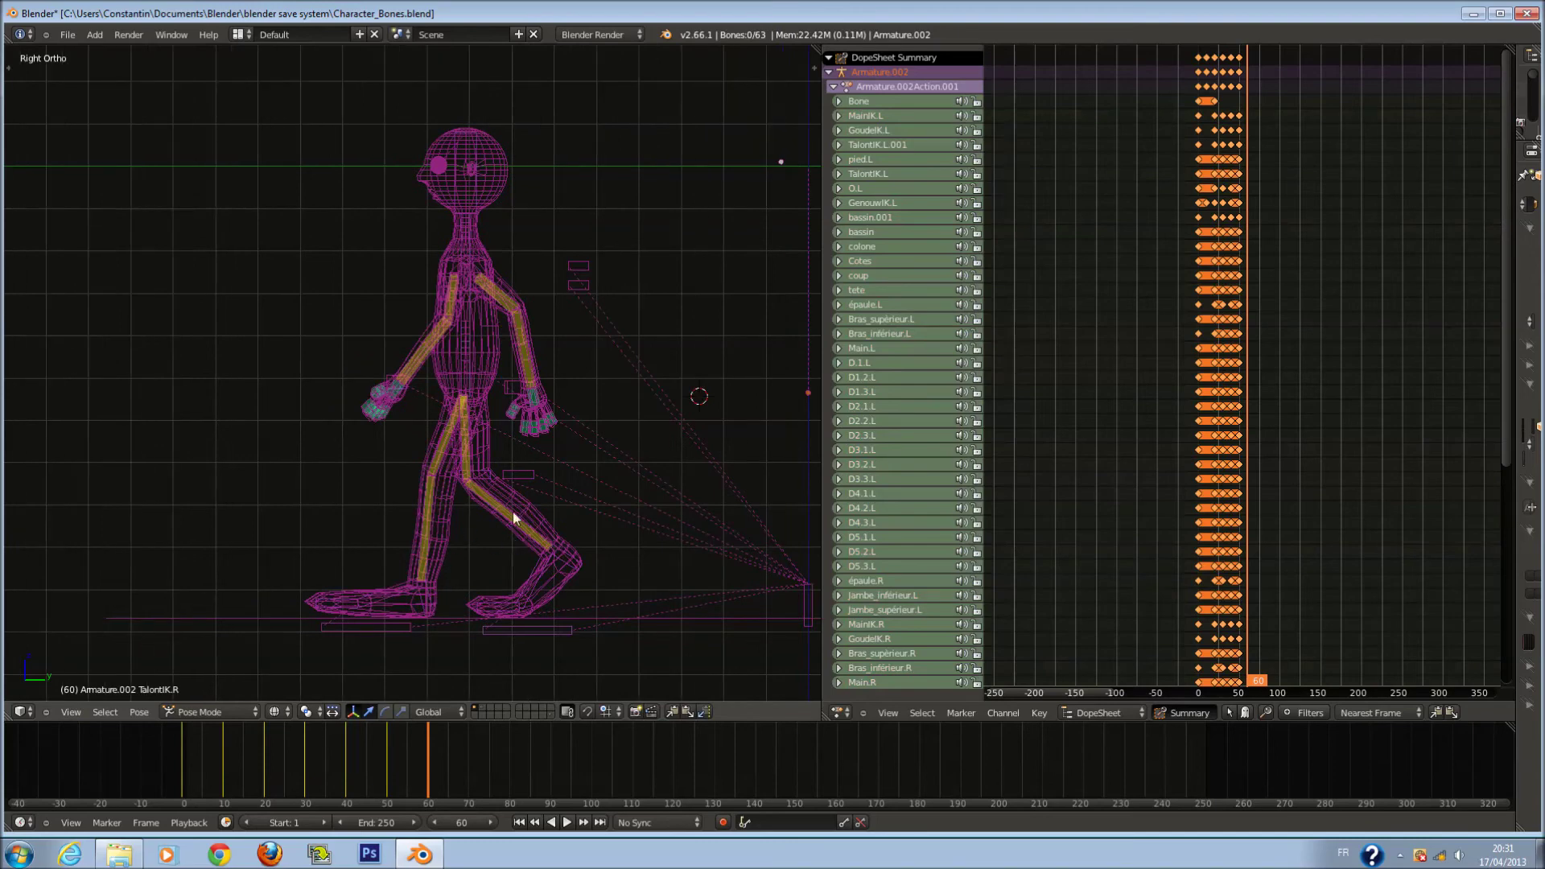
key(a)
key(a)
mouse_move(349, 756)
mouse_down()
mouse_move(296, 763)
mouse_move(391, 764)
mouse_up()
key(a)
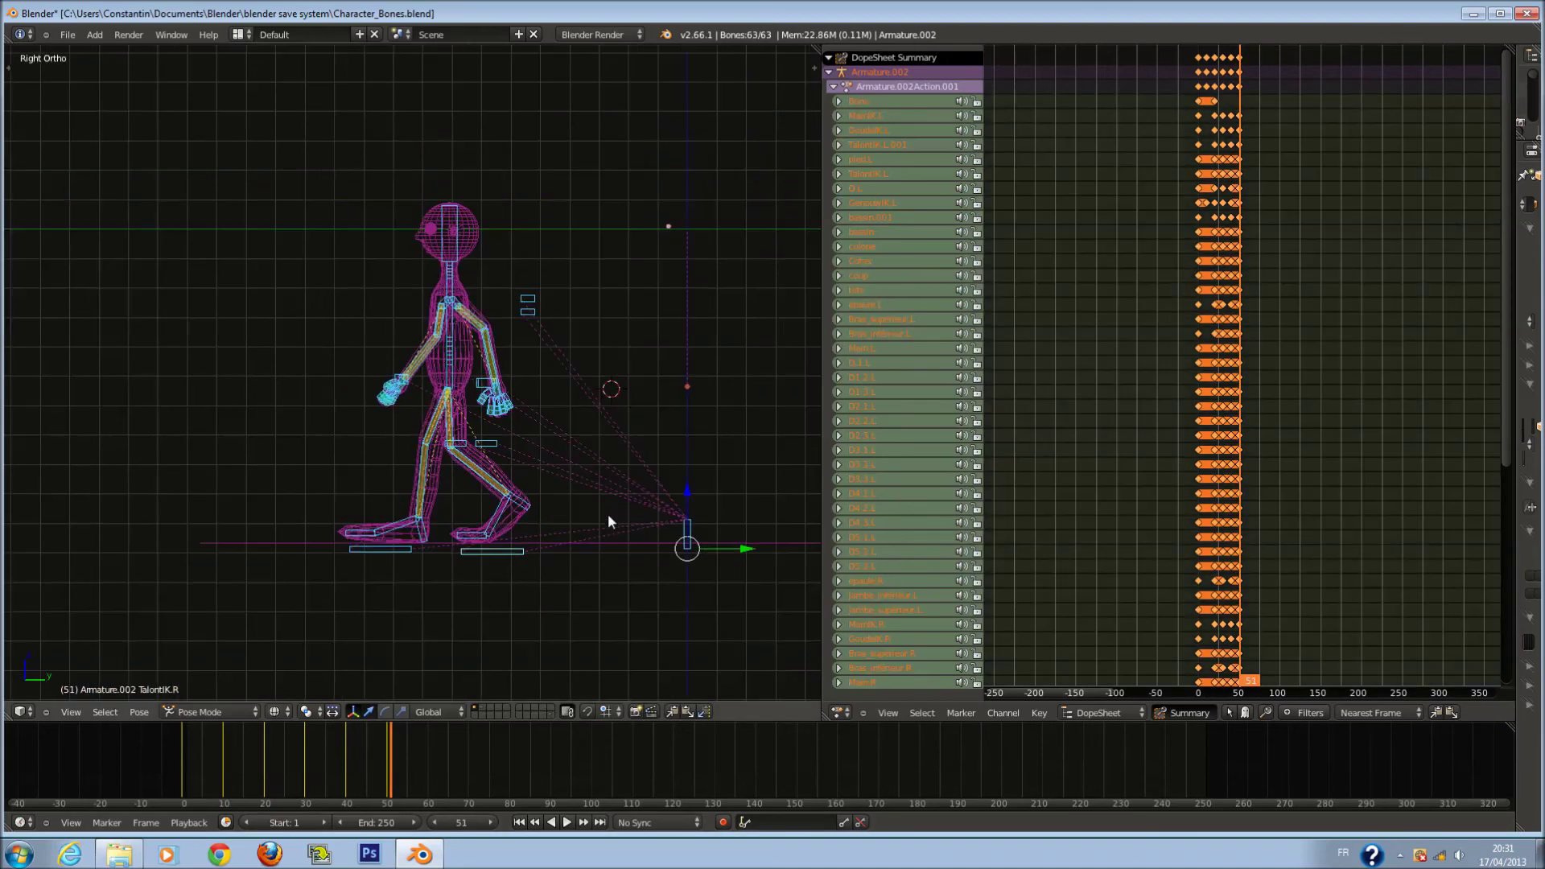
key(a)
click(231, 769)
click(185, 765)
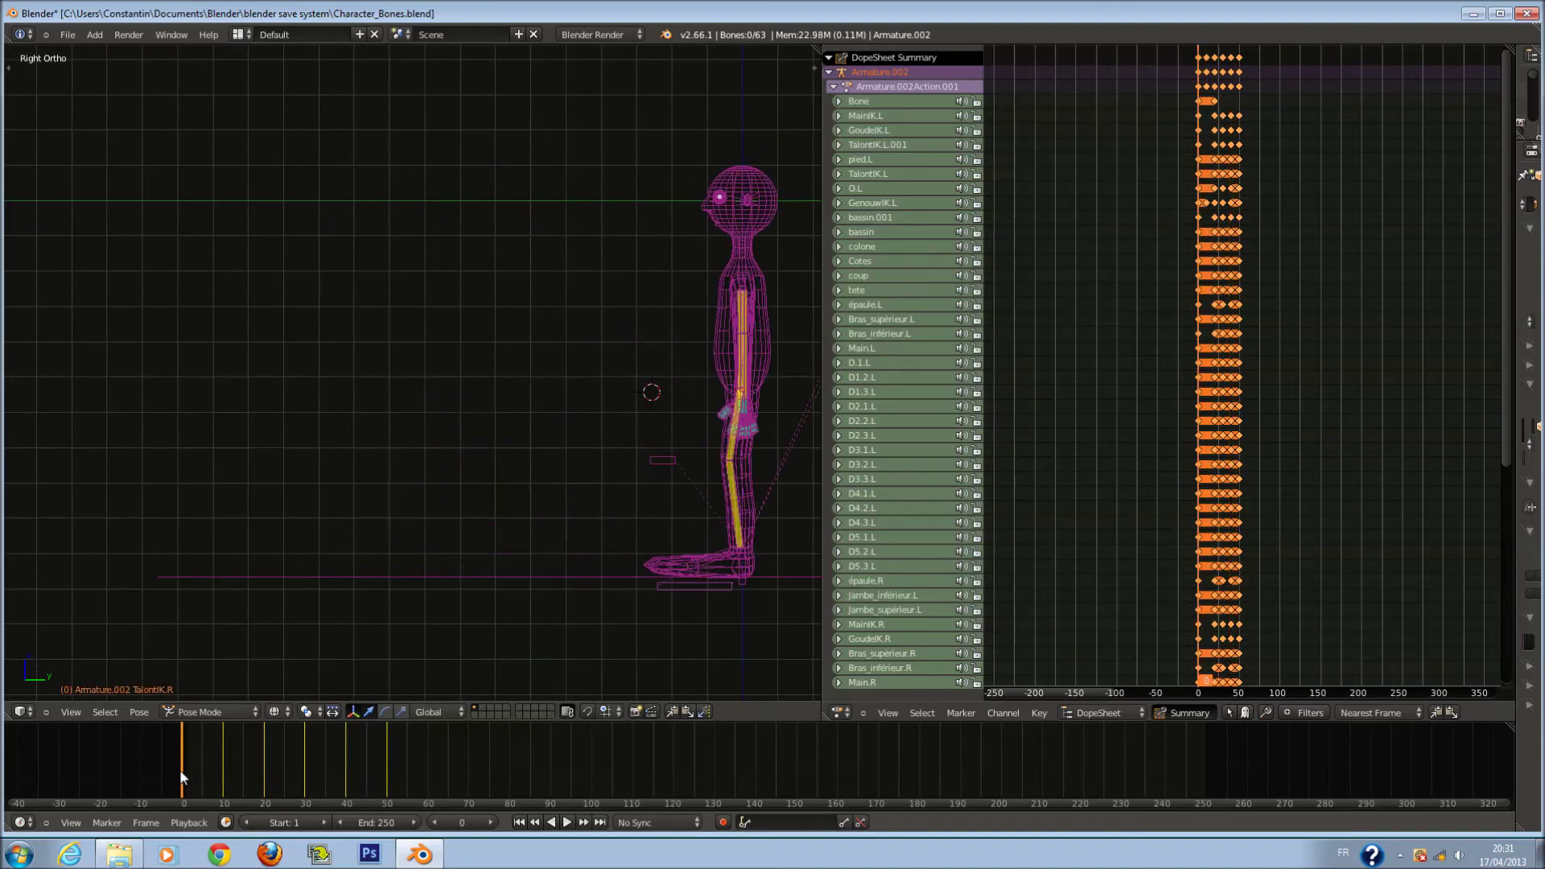
ctrl+scroll(399, 626, down, 5)
mouse_move(198, 769)
mouse_down()
mouse_move(435, 797)
mouse_move(1203, 795)
mouse_move(168, 776)
mouse_up()
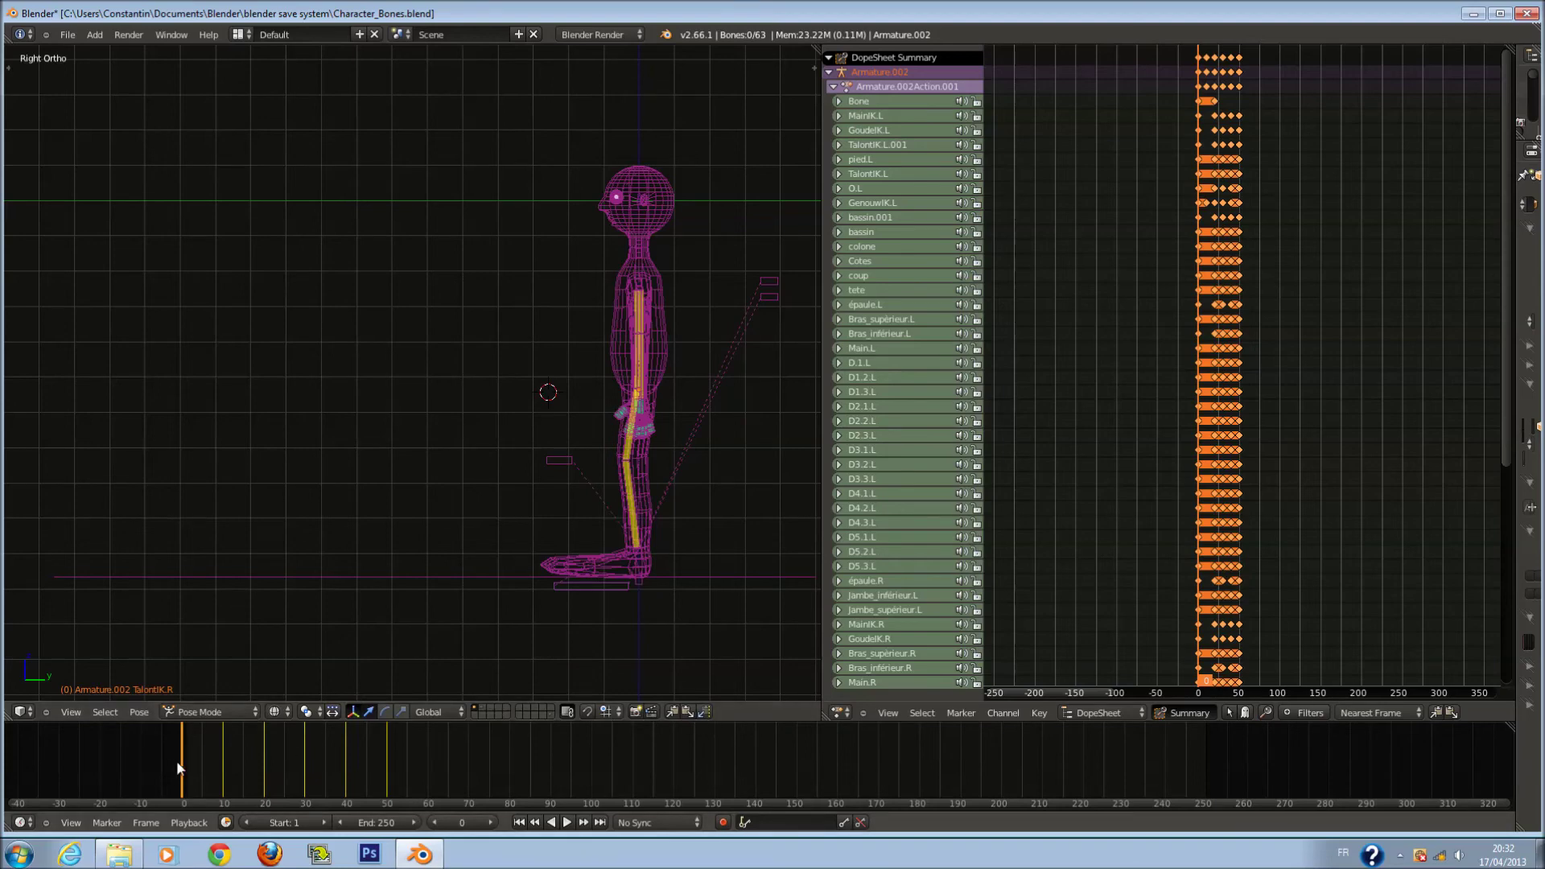
mouse_move(189, 764)
mouse_down()
mouse_move(390, 779)
mouse_move(205, 764)
mouse_up()
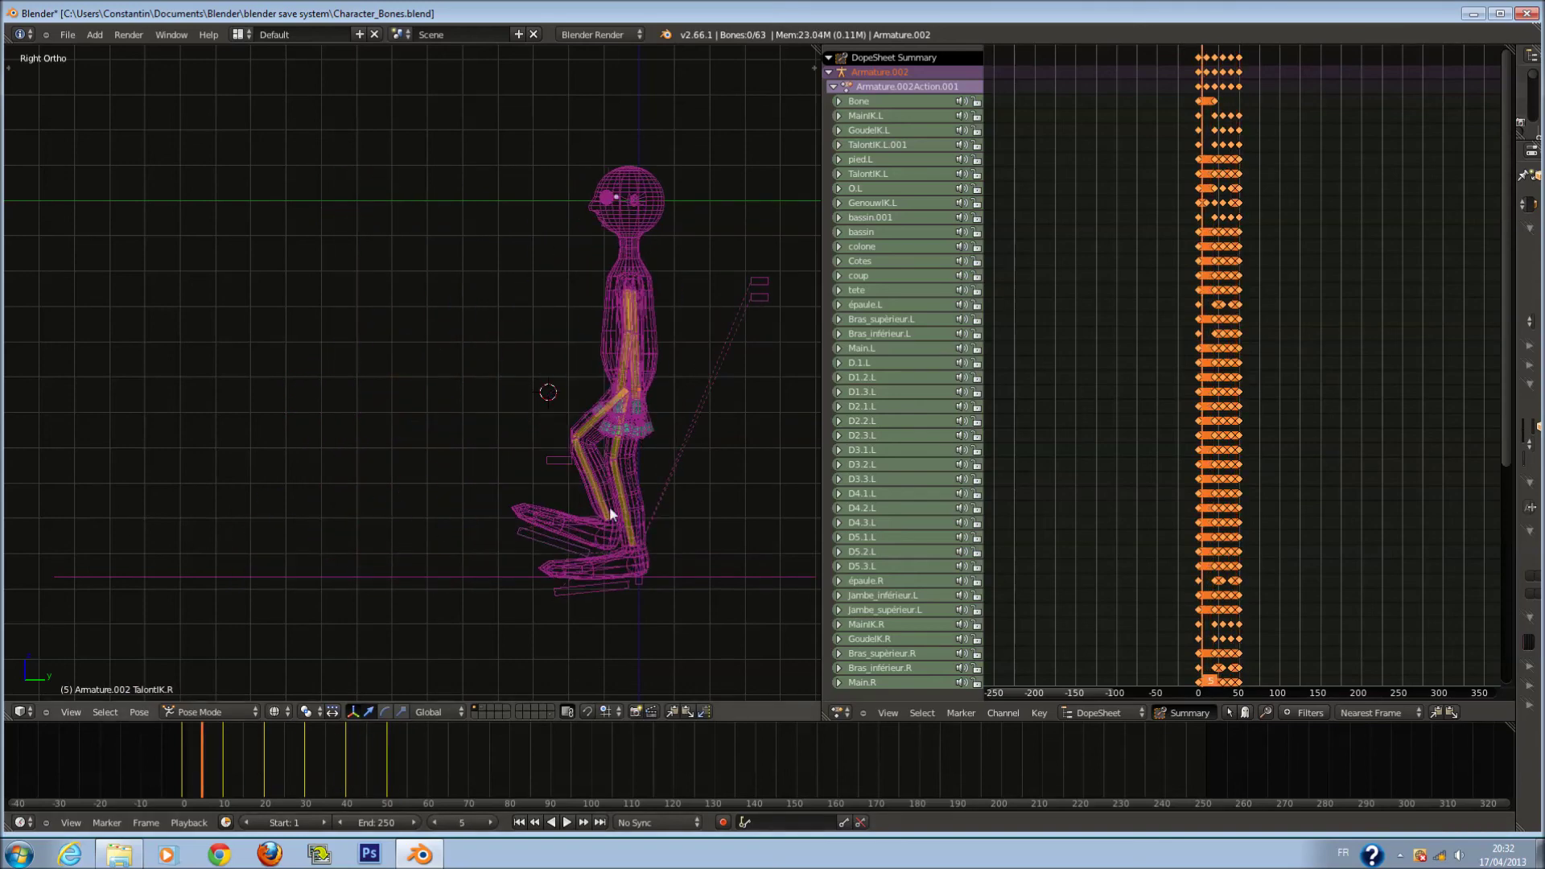
drag(233, 756, 441, 768)
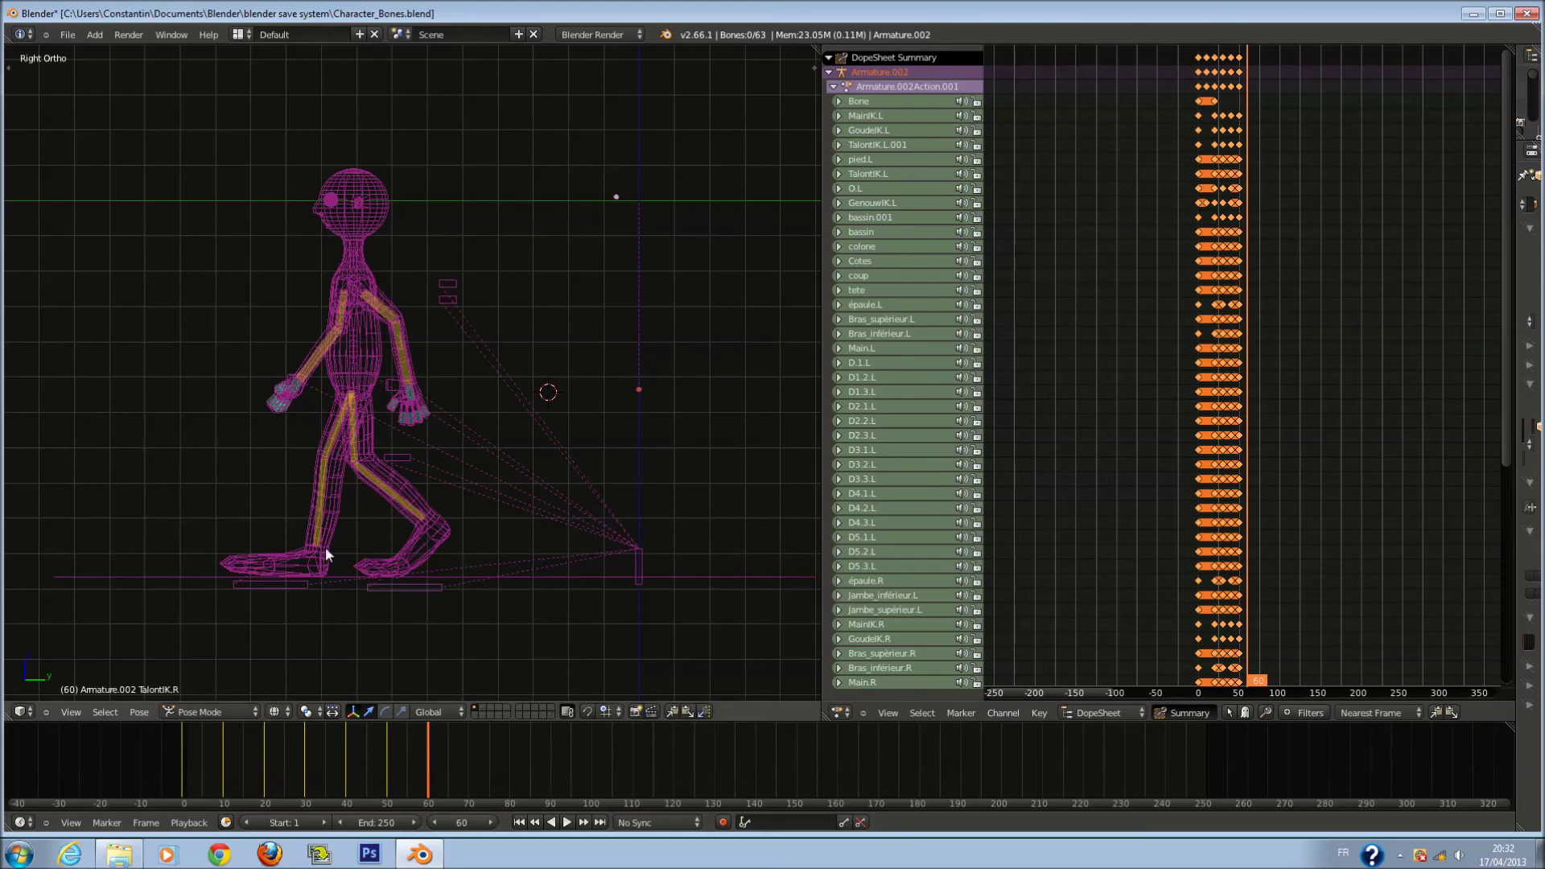
mouse_move(433, 753)
mouse_down()
mouse_move(183, 752)
mouse_move(224, 750)
mouse_up()
key(a)
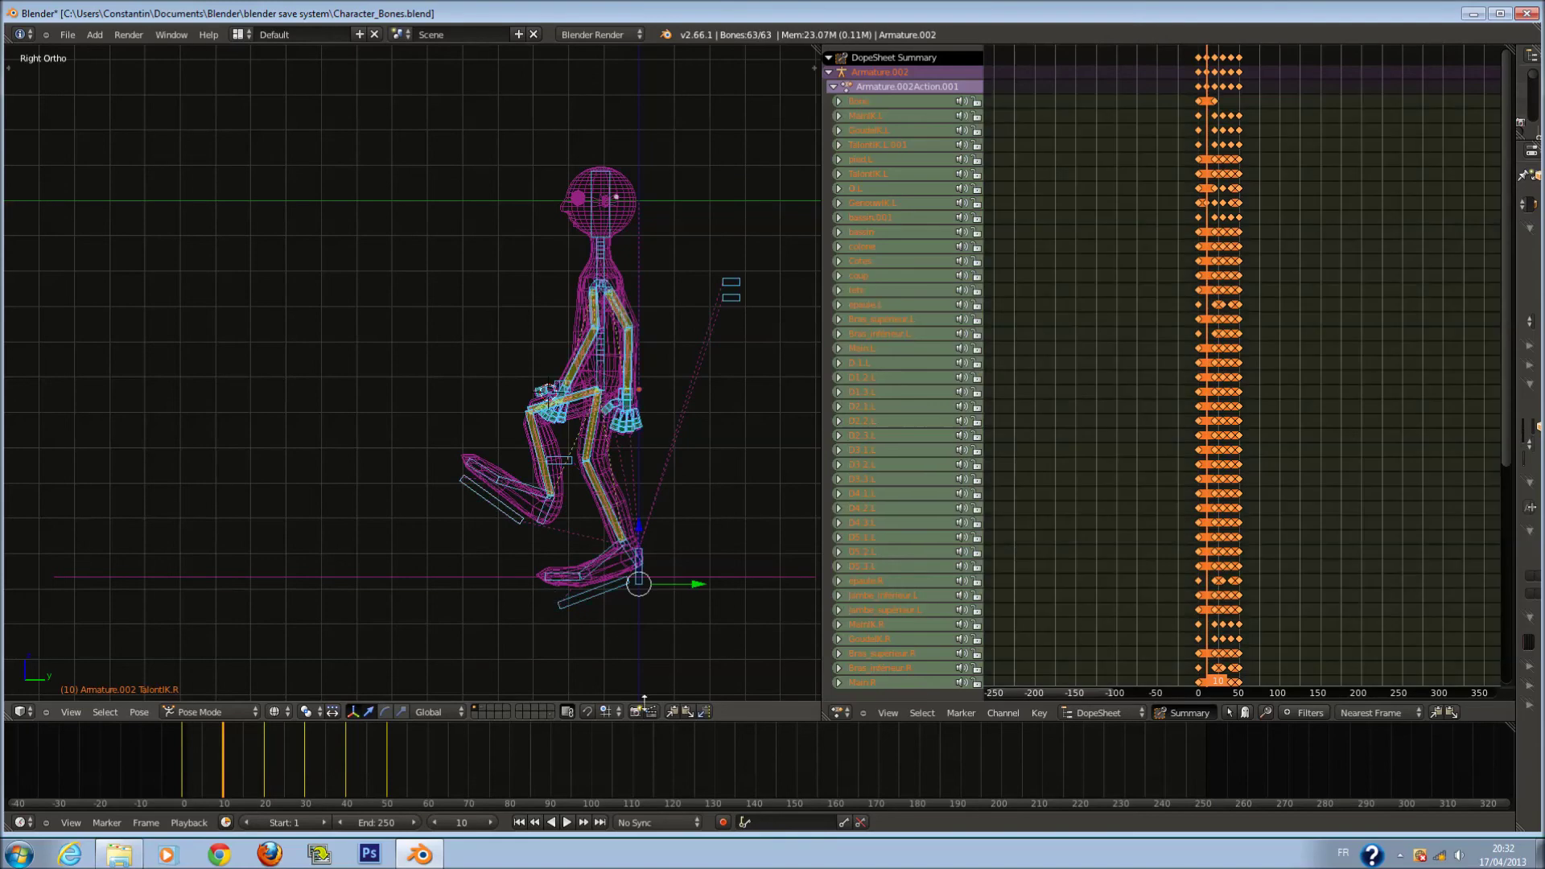
Scrub back through the timeline to the frame-10 raised-leg pose.
click(388, 758)
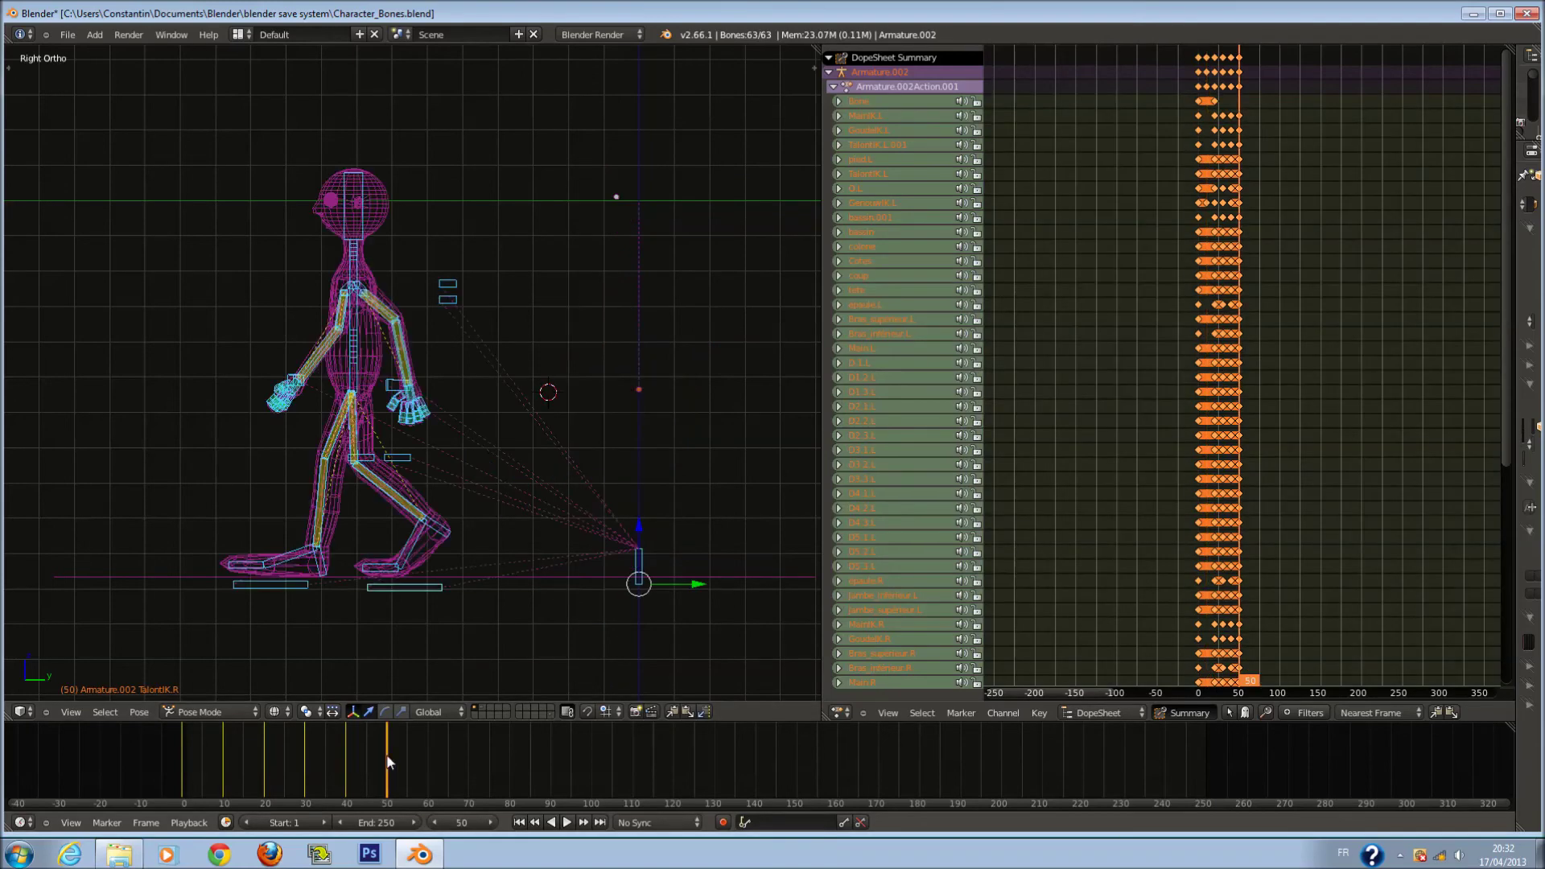
drag(388, 761, 291, 753)
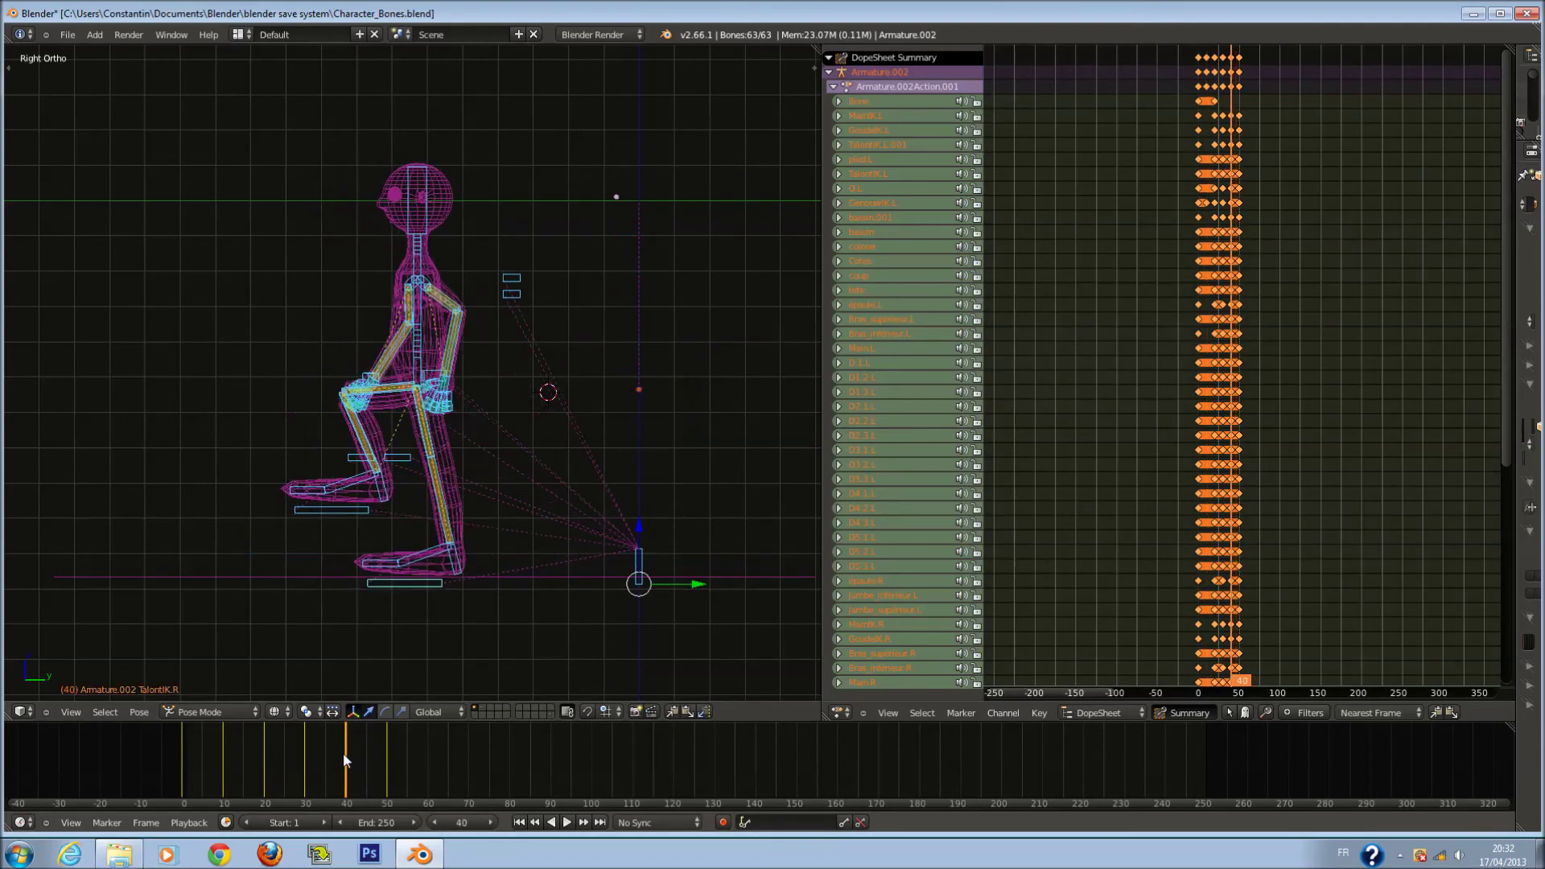
mouse_move(291, 755)
mouse_down()
mouse_move(186, 751)
mouse_move(224, 761)
mouse_up()
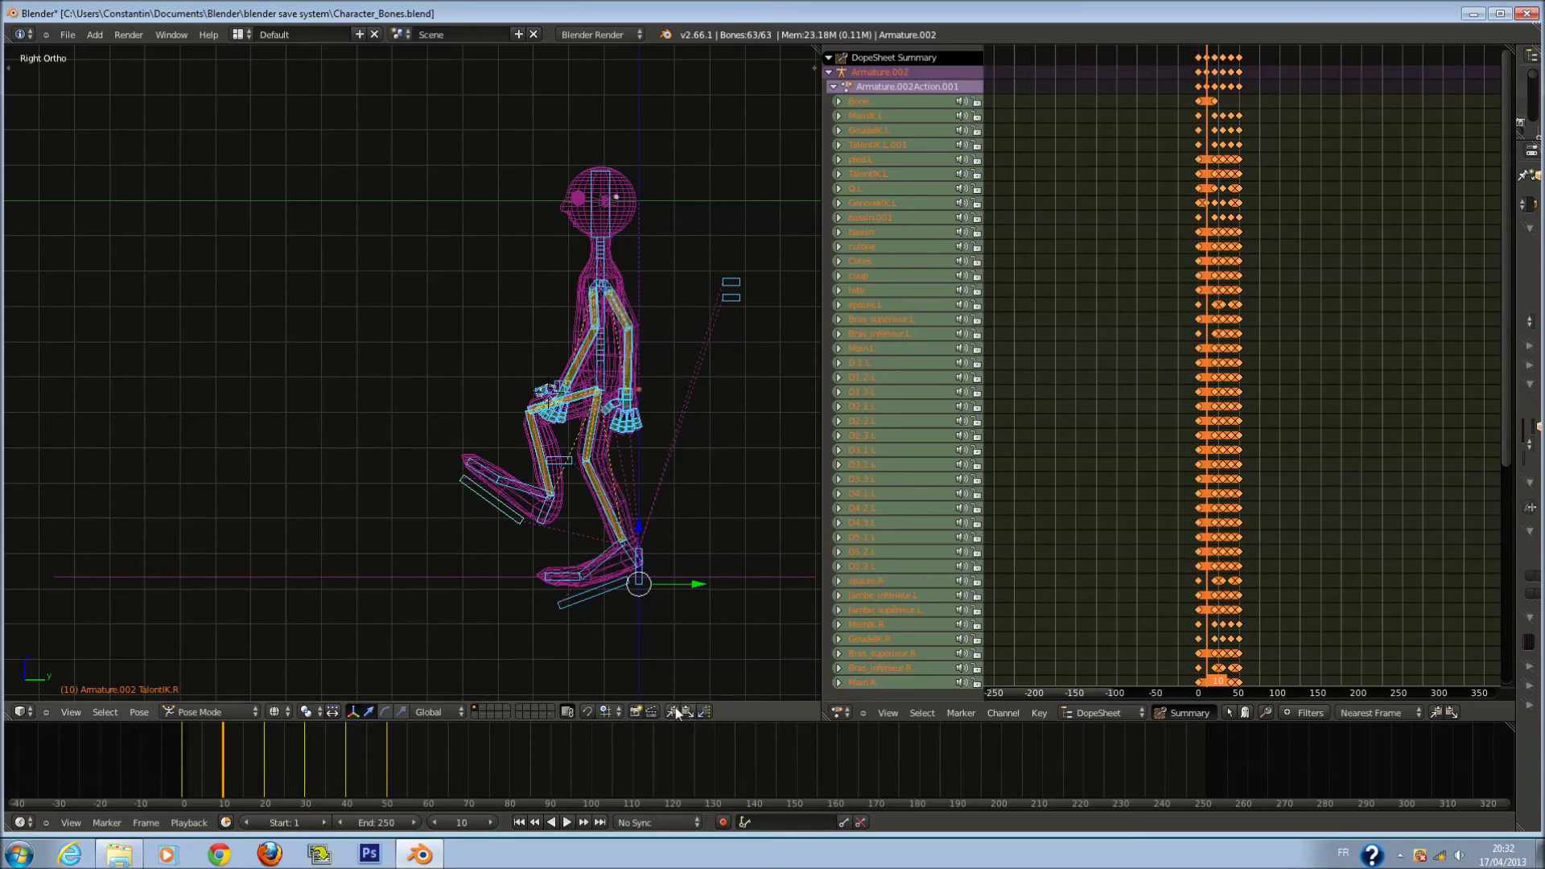
Paste the frame-10 pose at frame 60, key it with LocRot, and play the loop.
click(428, 757)
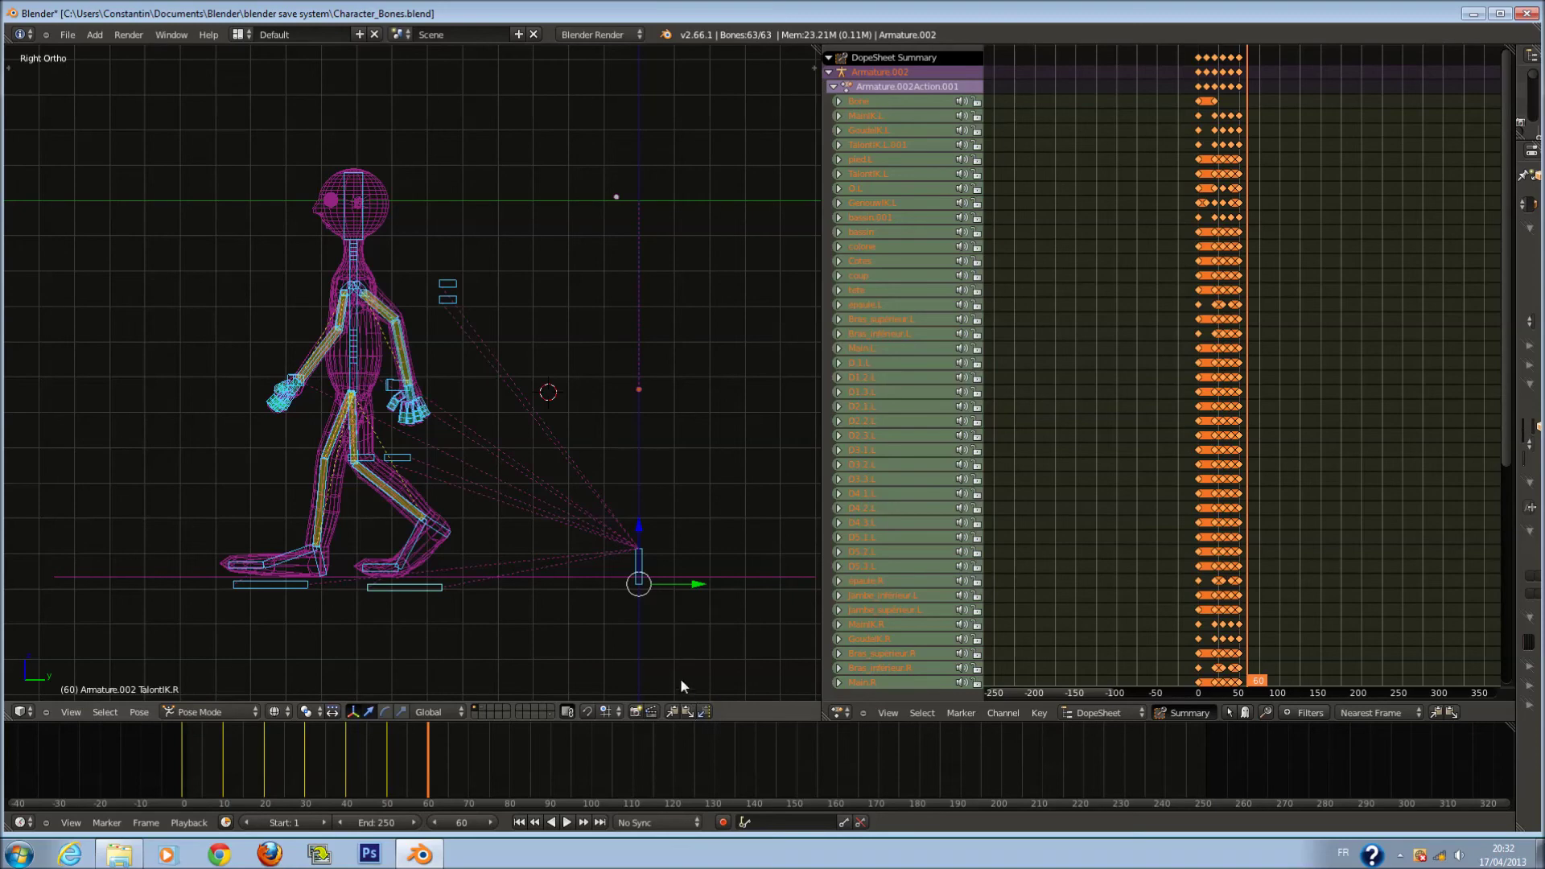
key(ctrl+v)
key(i)
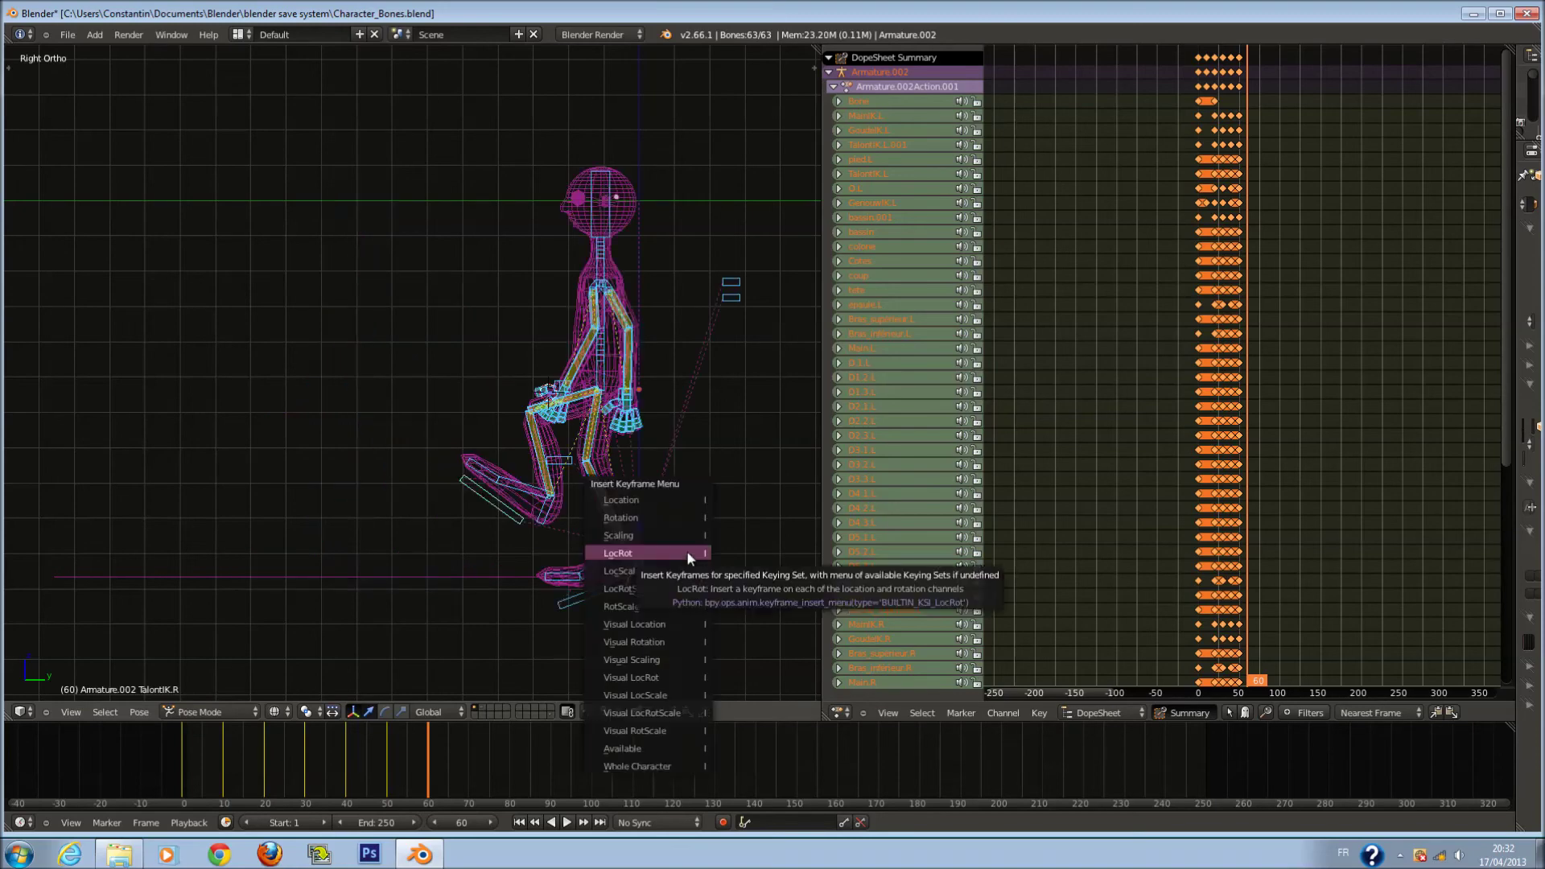
click(687, 552)
key(alt+a)
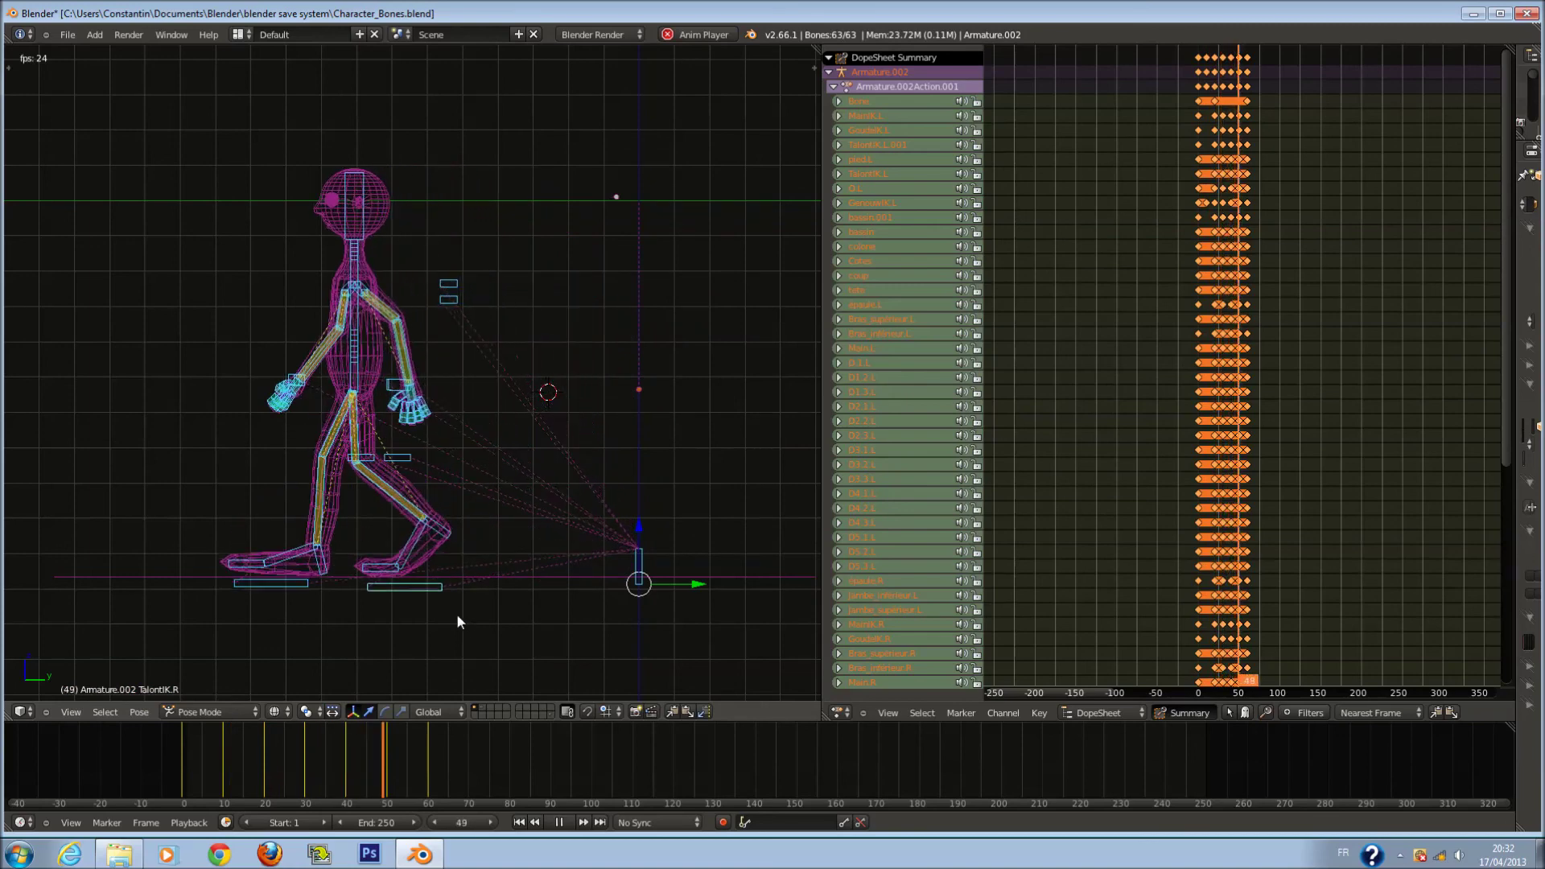
key(alt+a)
click(427, 760)
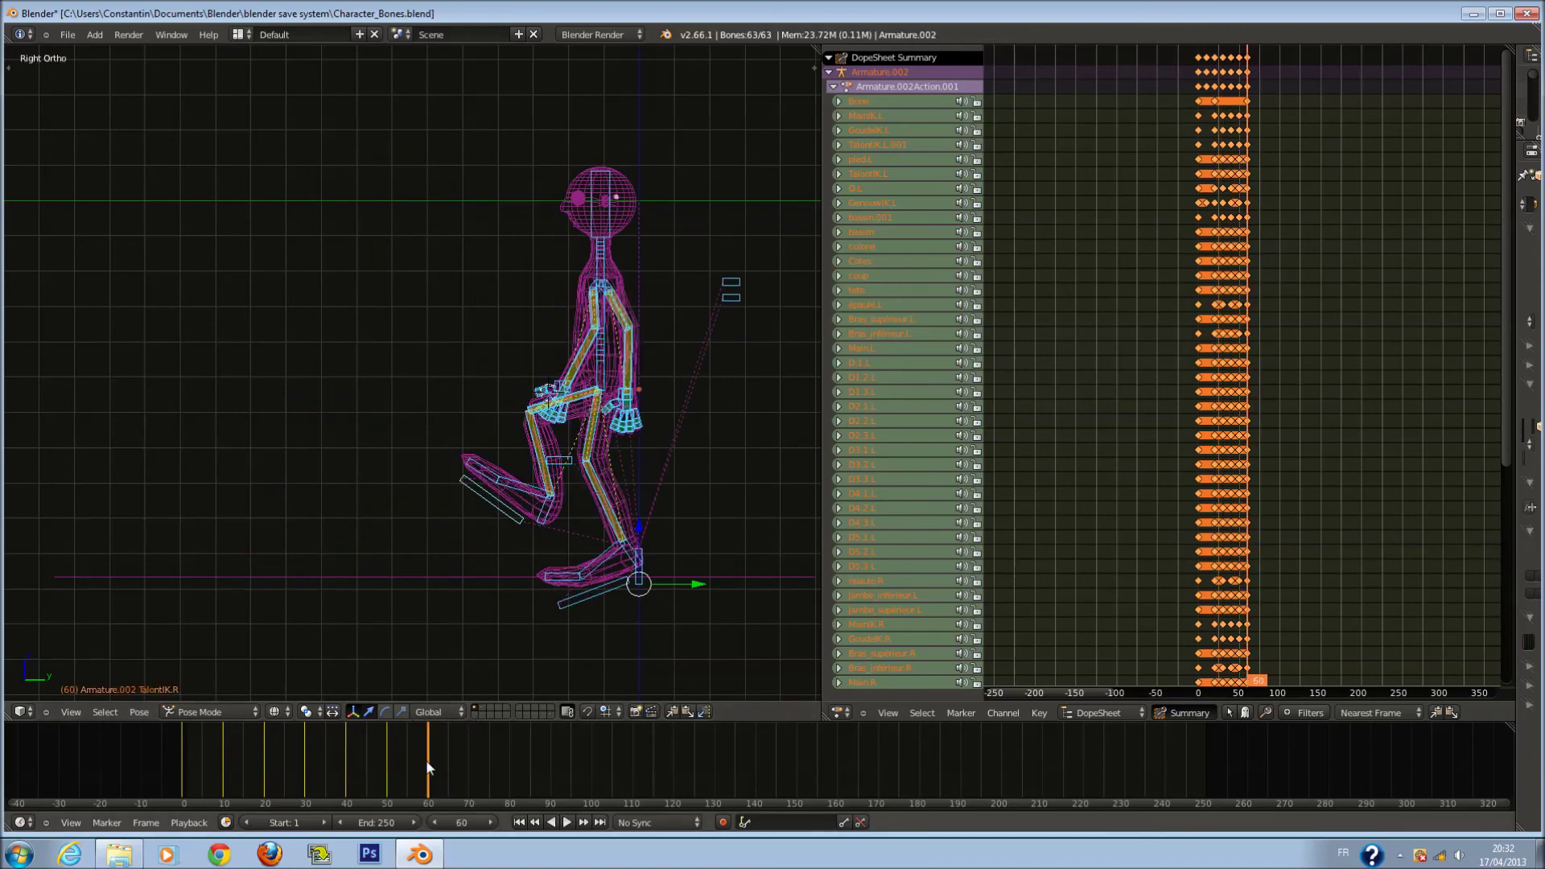
Play the walk backwards, then clear the selection and return to frame 10.
key(shift+alt+a)
key(Escape)
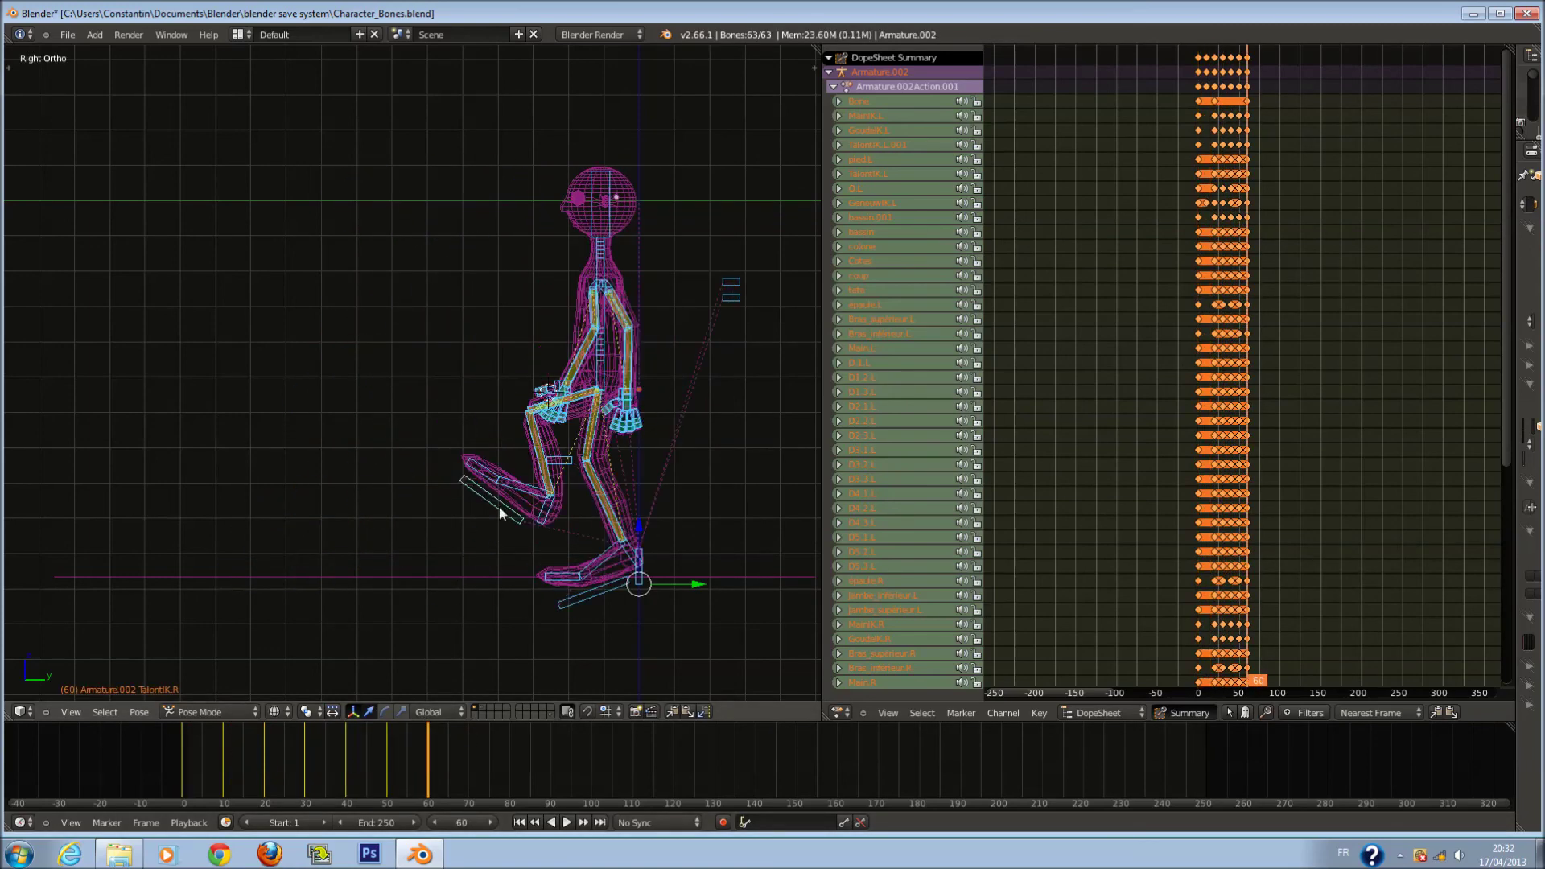
mouse_move(209, 736)
mouse_down()
mouse_move(440, 755)
mouse_move(429, 755)
mouse_up()
key(a)
shift+middle_drag(421, 595, 472, 600)
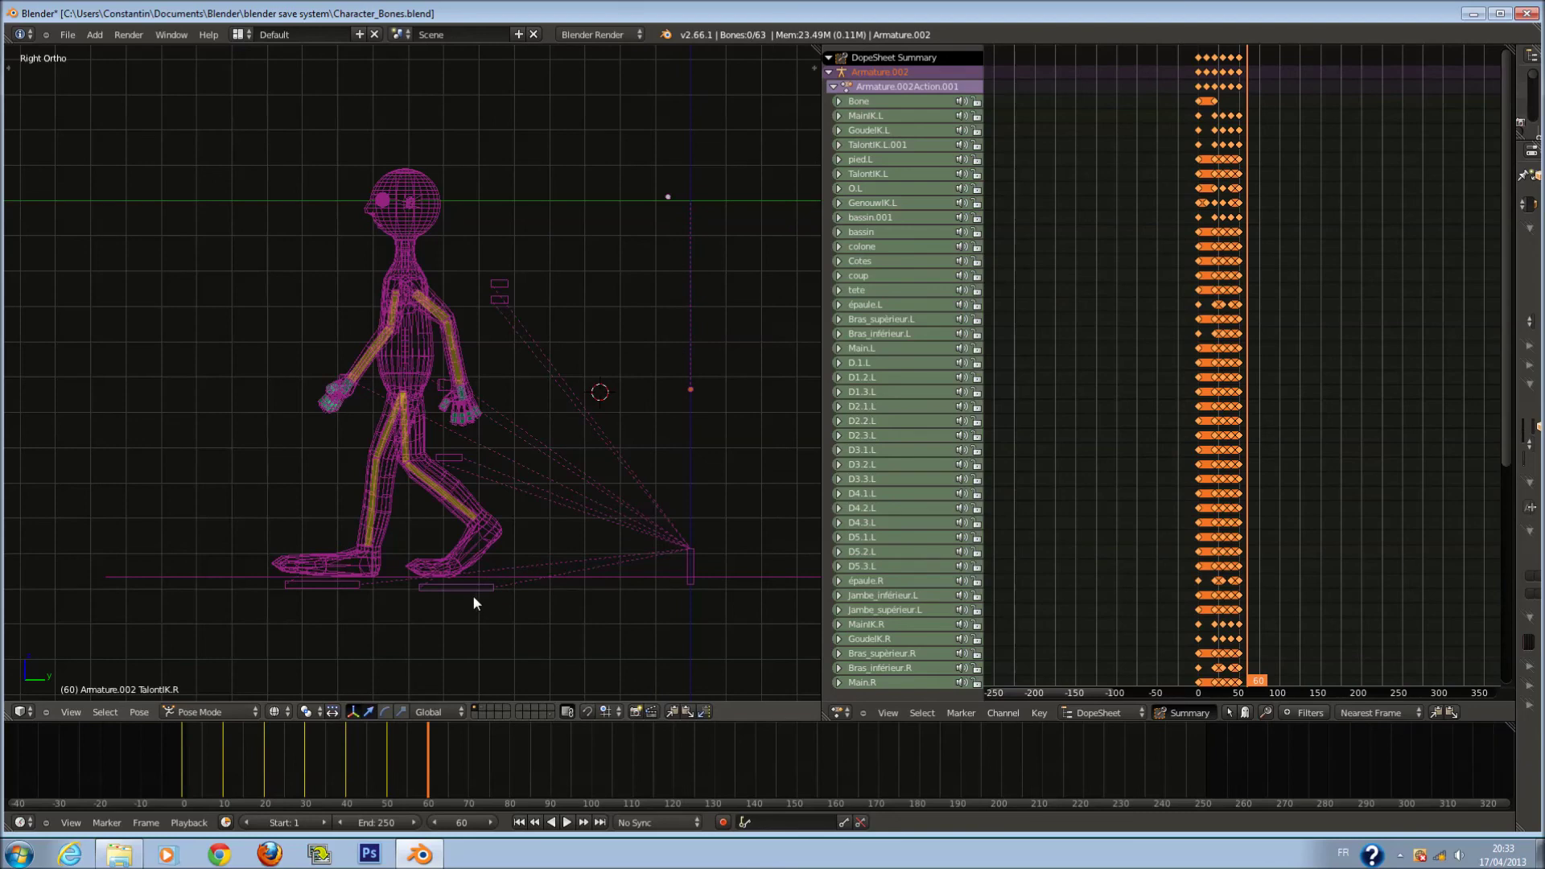
click(224, 750)
Circle-select the six bones of the lifted right leg, including the thigh.
scroll(552, 593, up, 1)
shift+middle_drag(552, 593, 523, 569)
key(c)
mouse_move(523, 570)
mouse_down()
mouse_move(483, 561)
mouse_move(470, 583)
mouse_up()
right_click(470, 585)
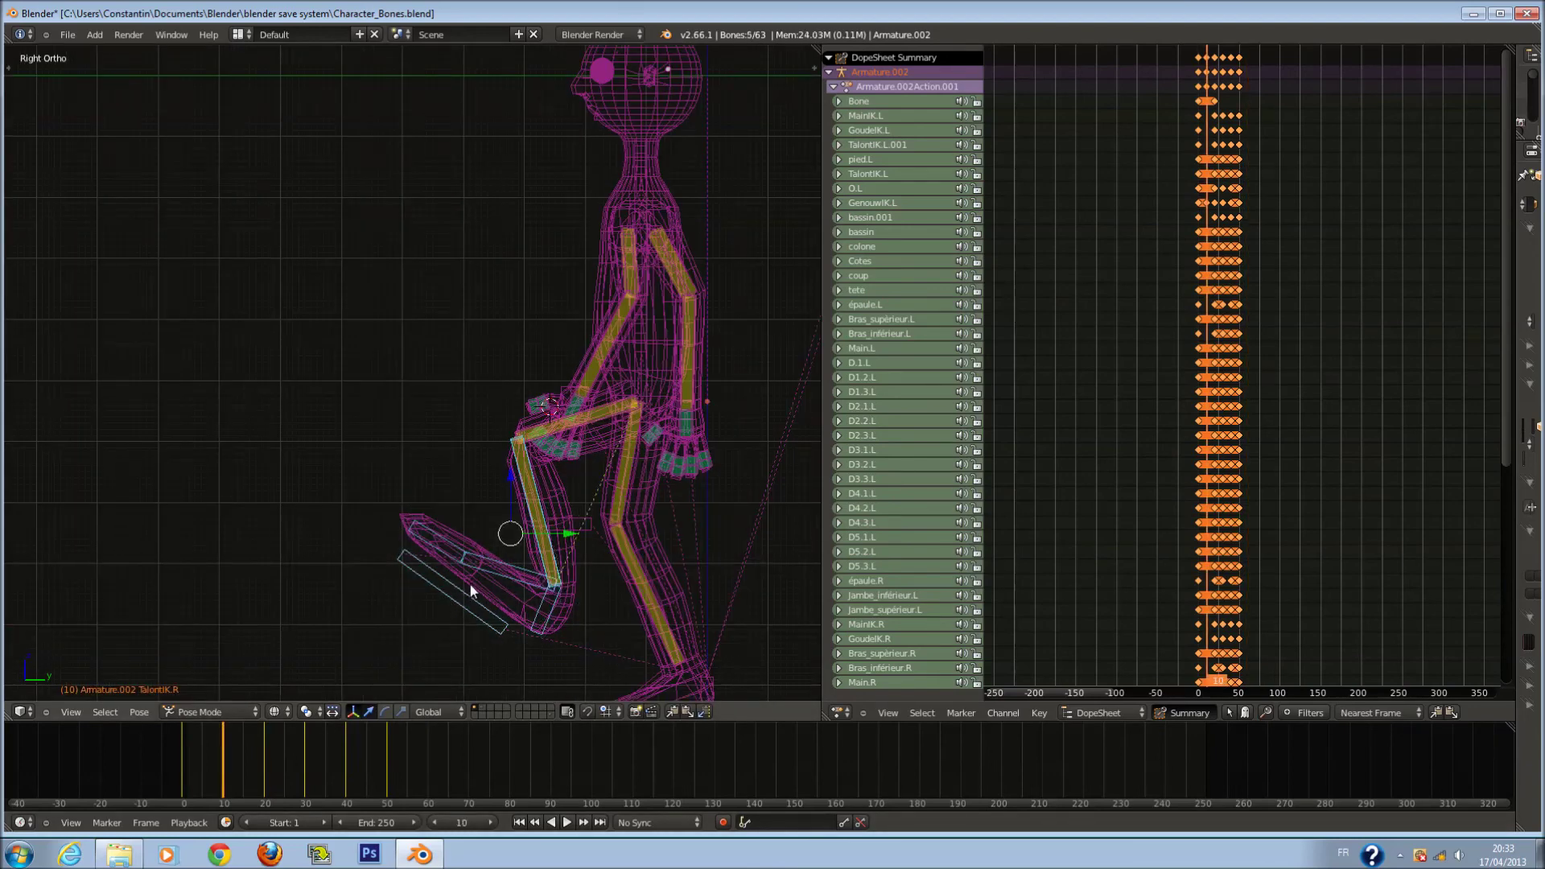
scroll(470, 584, up, 2)
key(c)
click(527, 429)
right_click(523, 411)
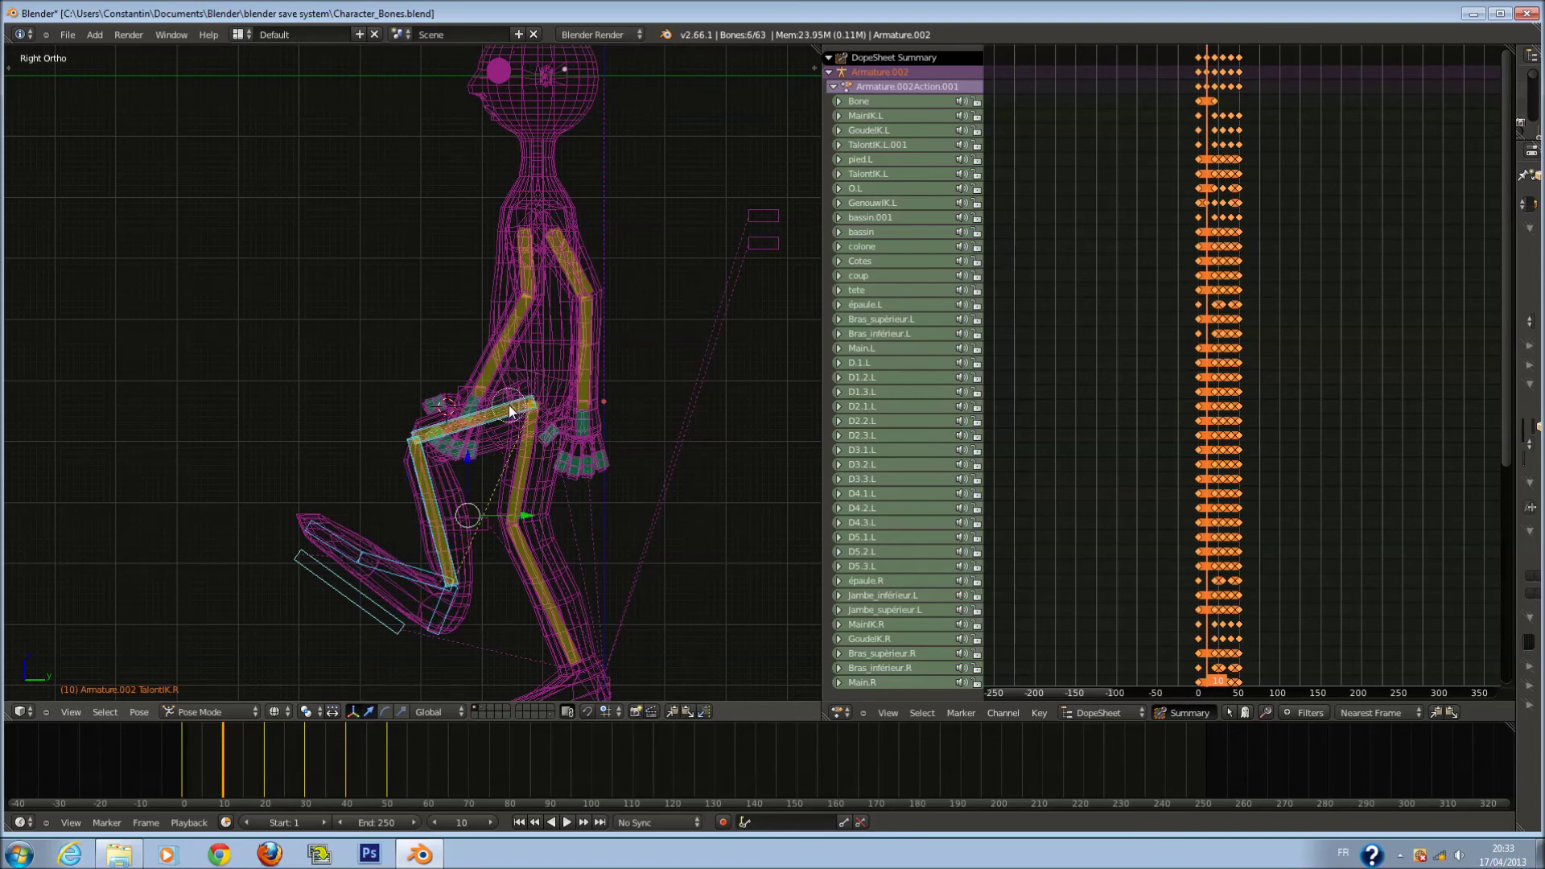
Move the playhead back to frame 60.
scroll(492, 511, down, 3)
ctrl+scroll(506, 542, up, 1)
shift+scroll(522, 580, down, 1)
ctrl+scroll(522, 581, up, 1)
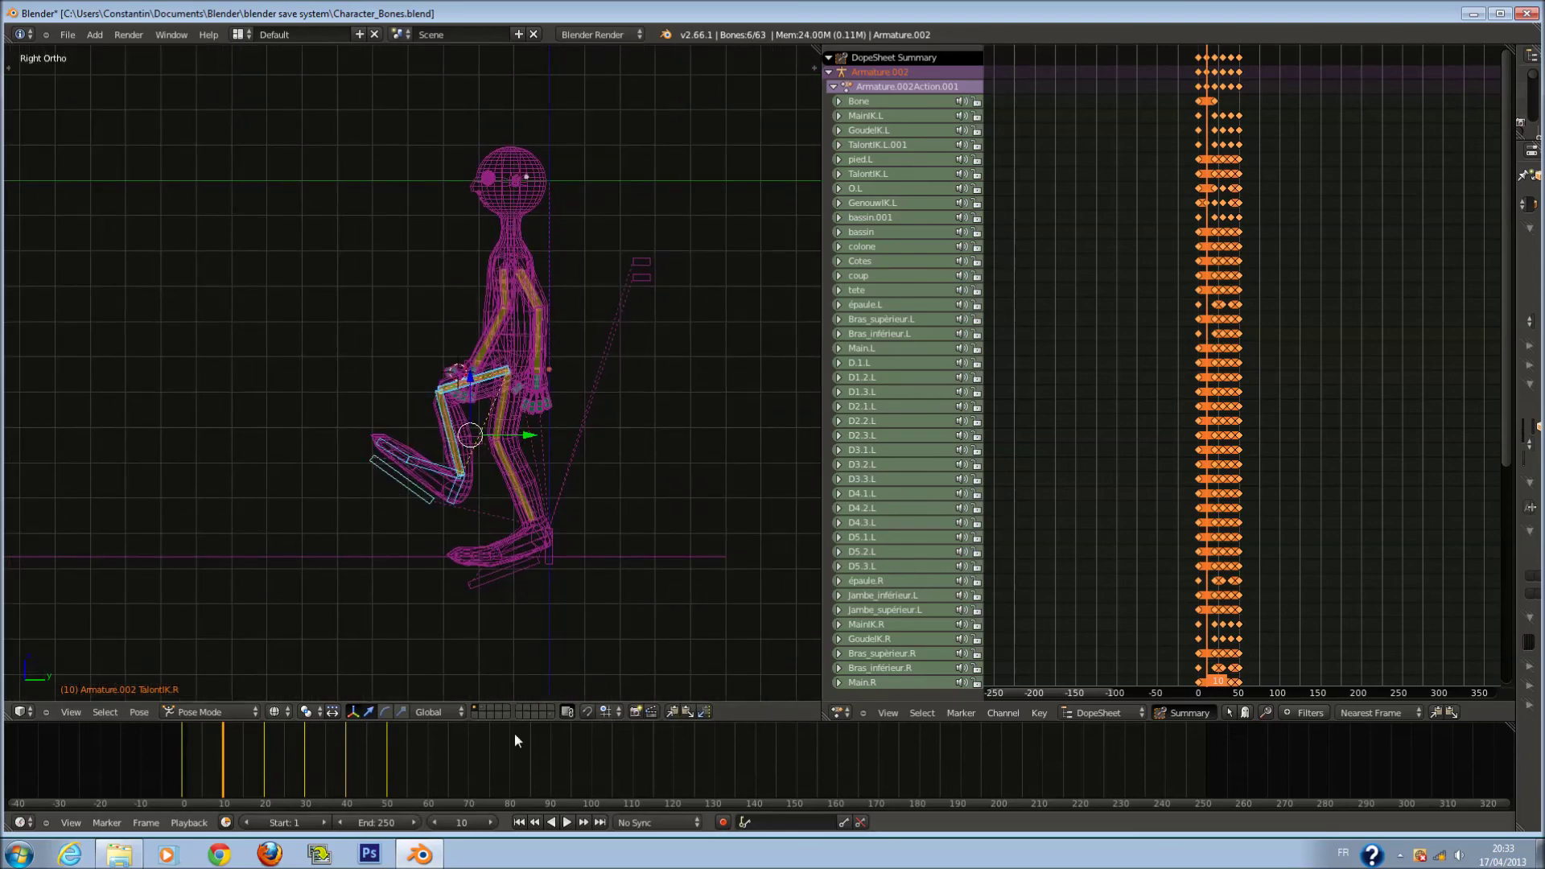
click(429, 757)
drag(429, 757, 432, 752)
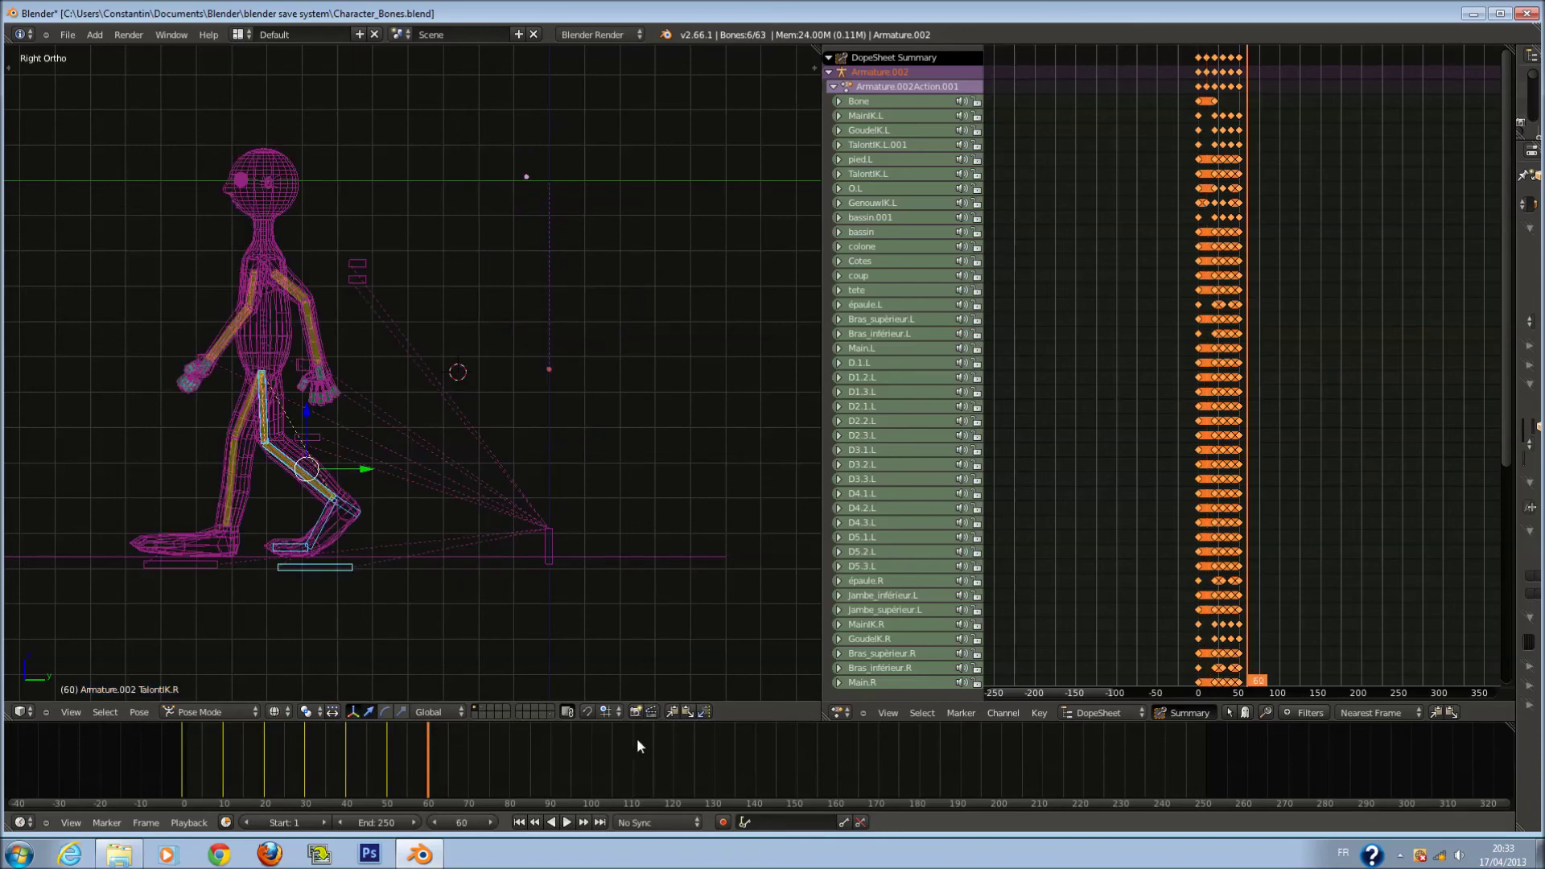
Paste the leg pose at frame 60, undo it, and return to frame 10 with all bones deselected.
key(ctrl+v)
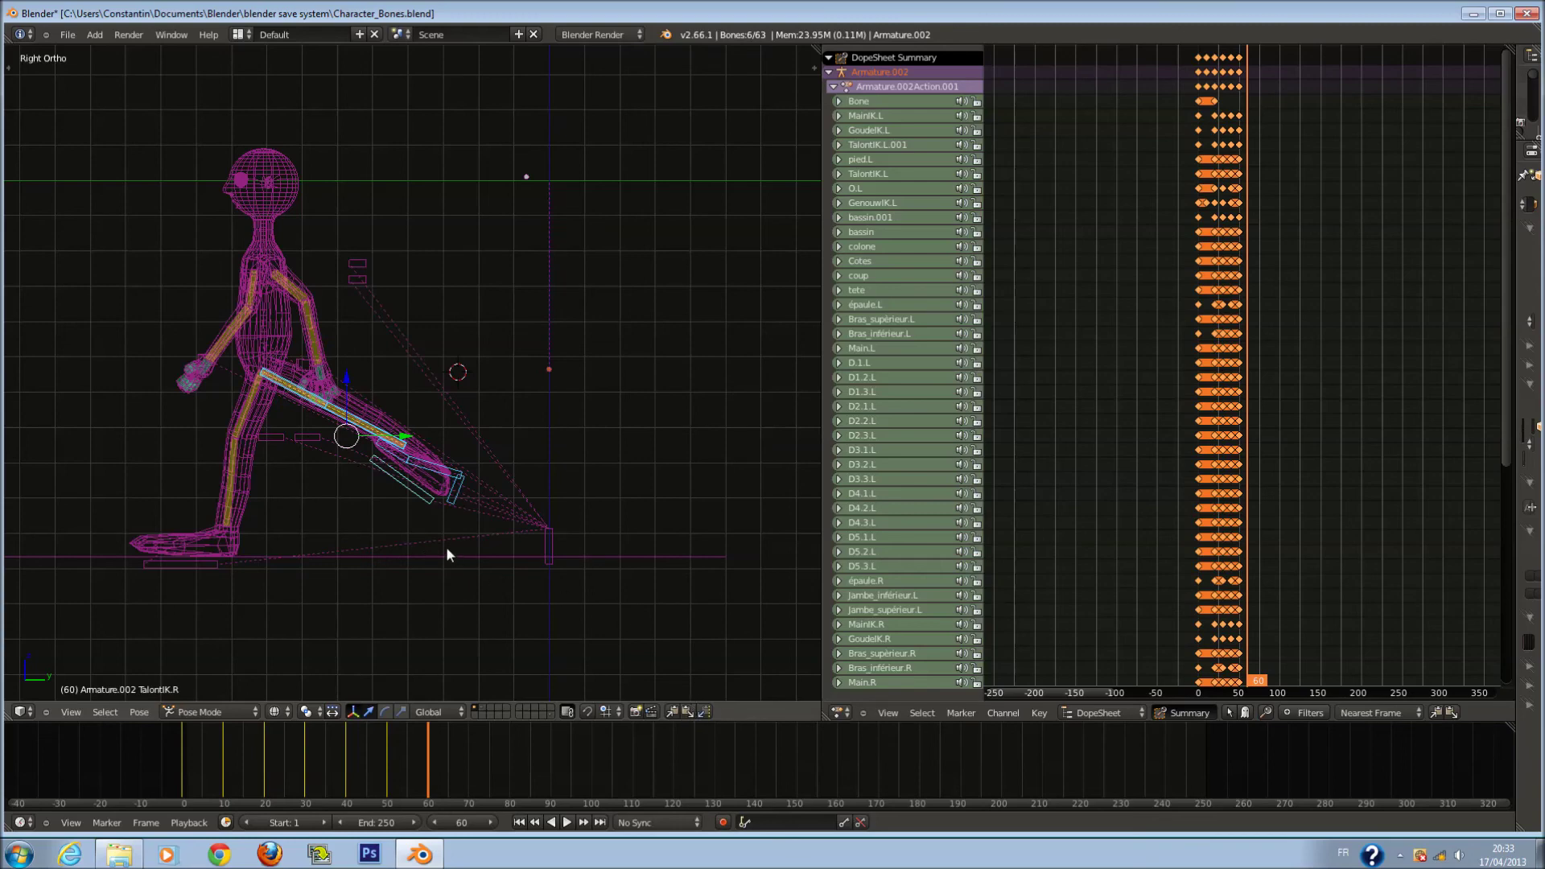
key(ctrl+z)
key(Down)
key(Down)
key(Down)
key(a)
Select the leg chain bones, excluding GenouxIK.L, and paste the copied leg pose at frame 60.
right_click(496, 562)
shift+right_click(506, 445)
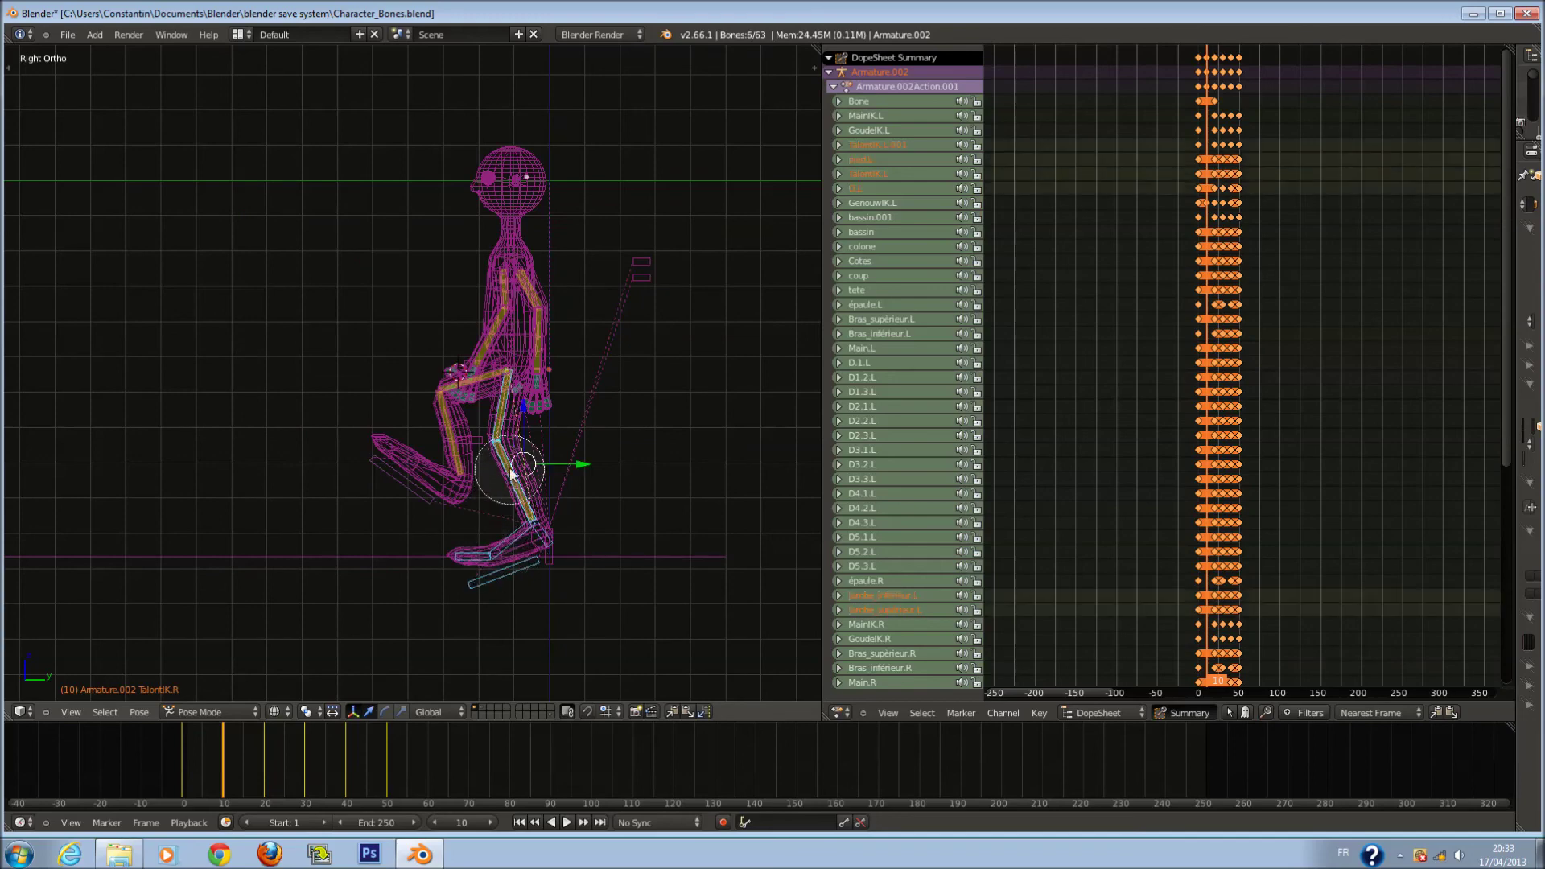
shift+right_click(475, 449)
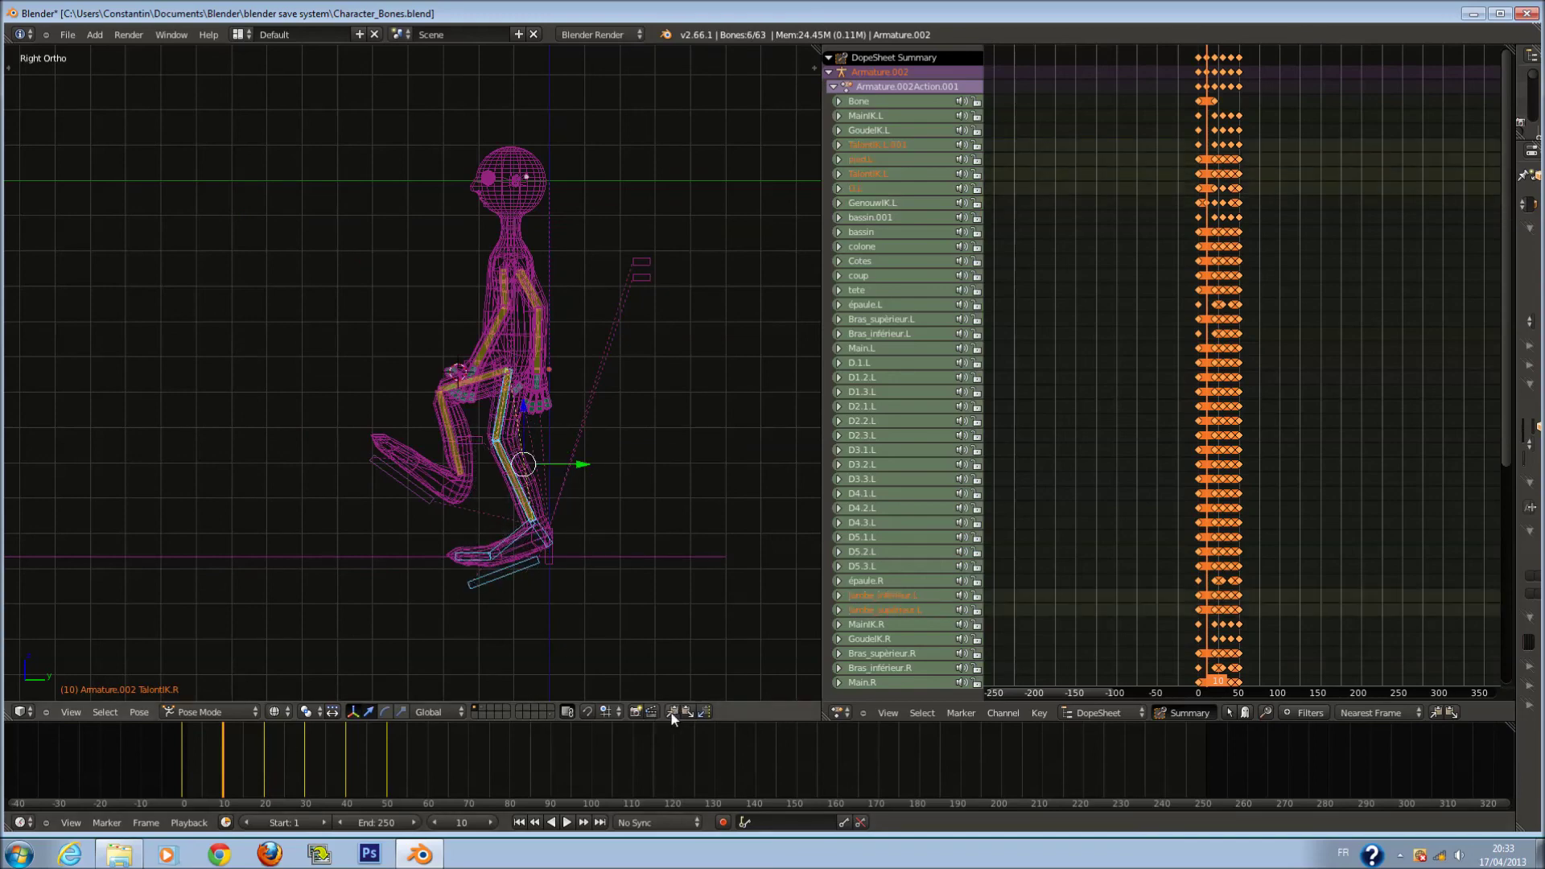
click(429, 767)
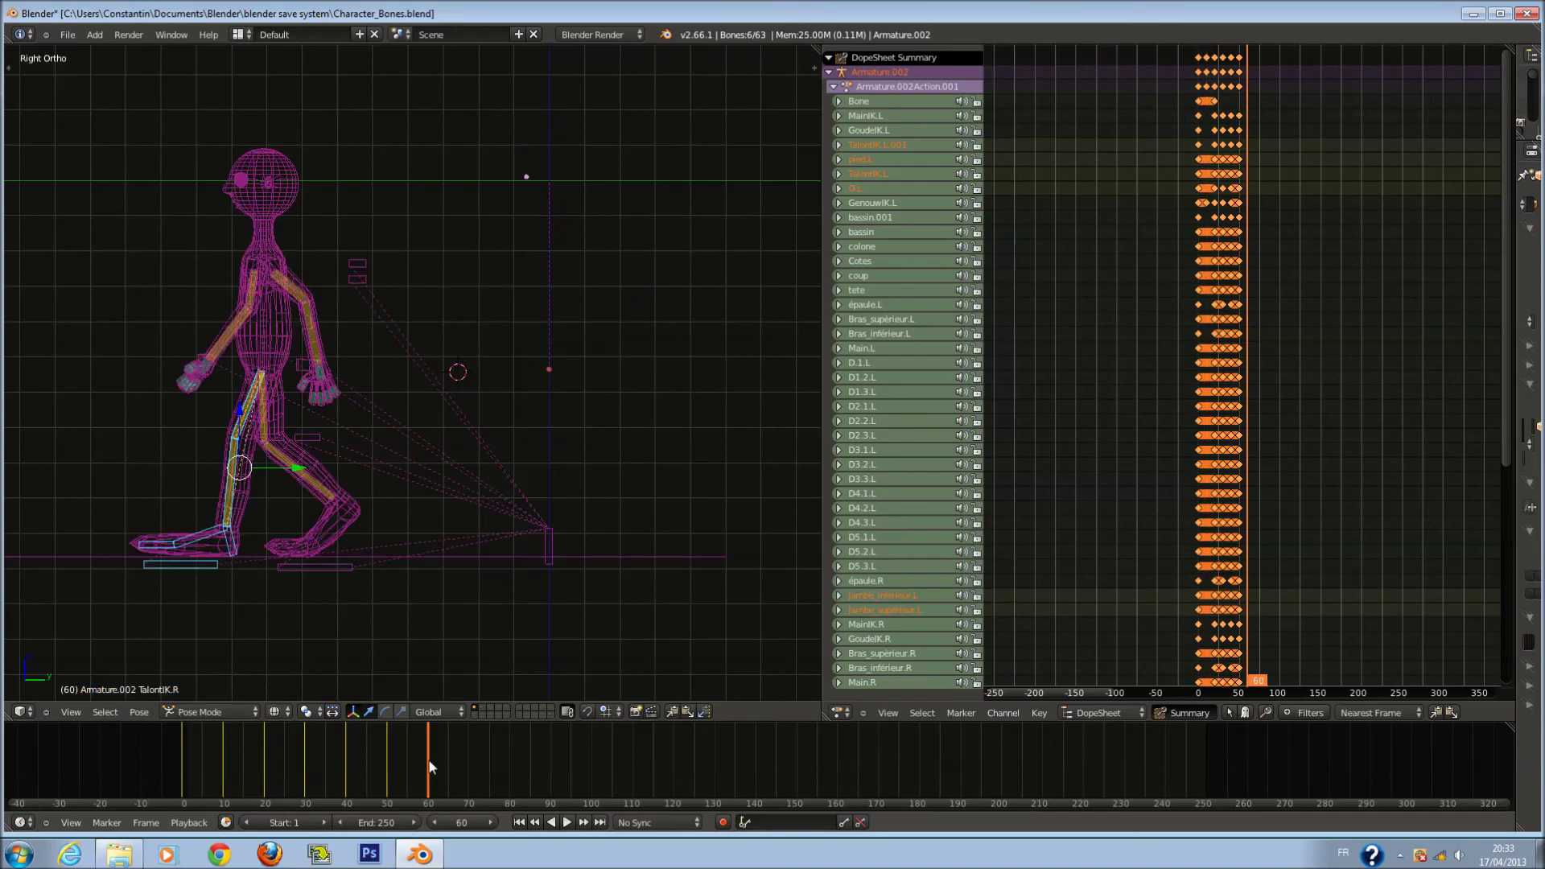
click(691, 717)
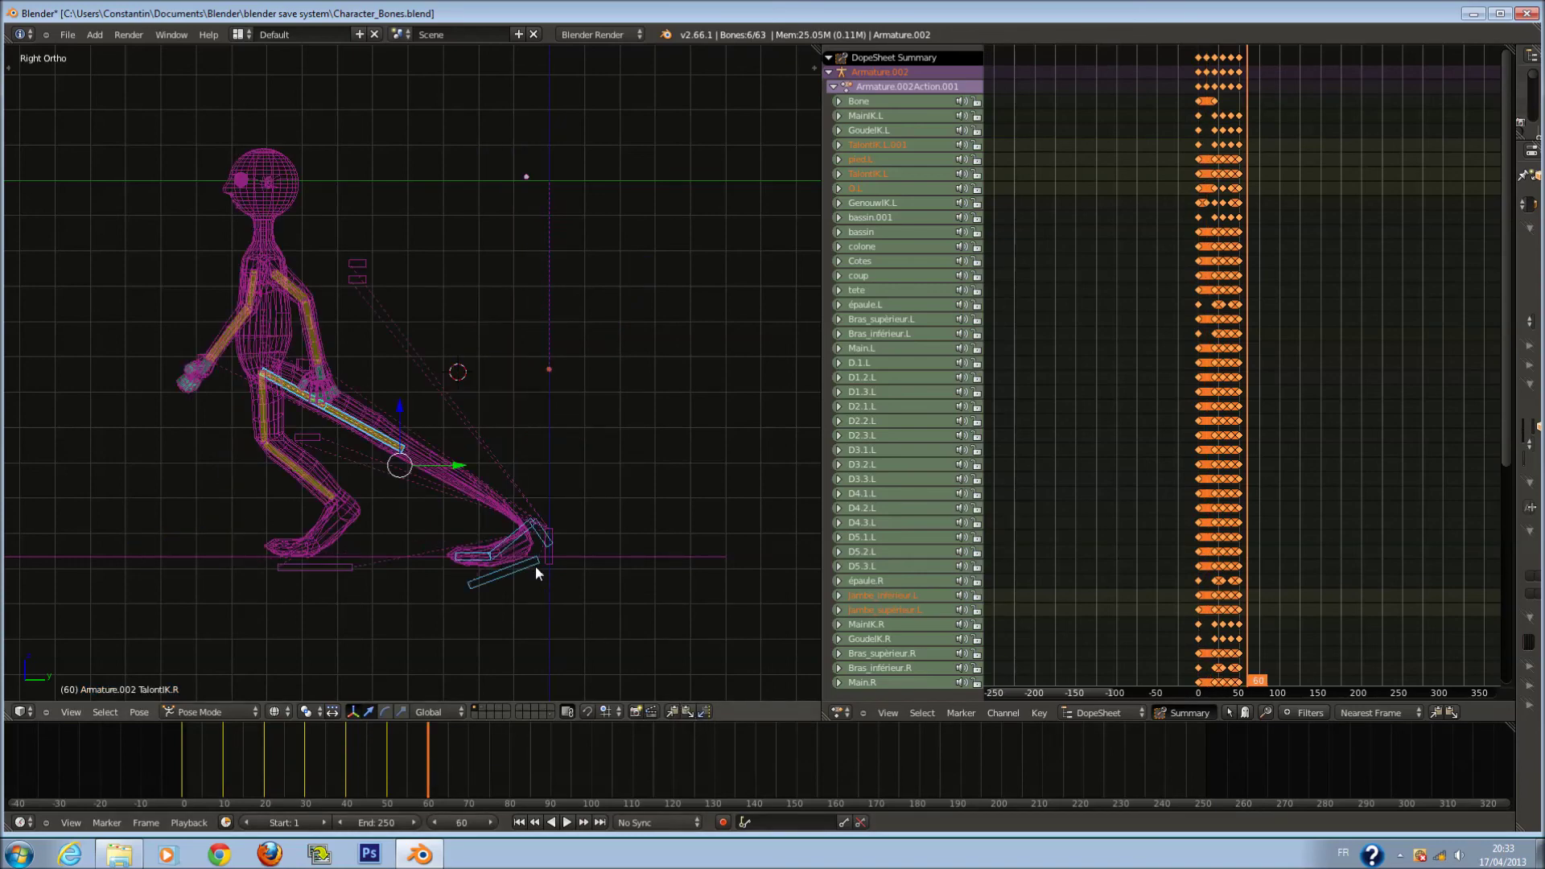
key(ctrl+KP_4)
key(ctrl+KP_4)
Trial-move the TalontIK.L.001 foot bone and undo it, then select the right foot IK and shin bones.
key(r)
key(Escape)
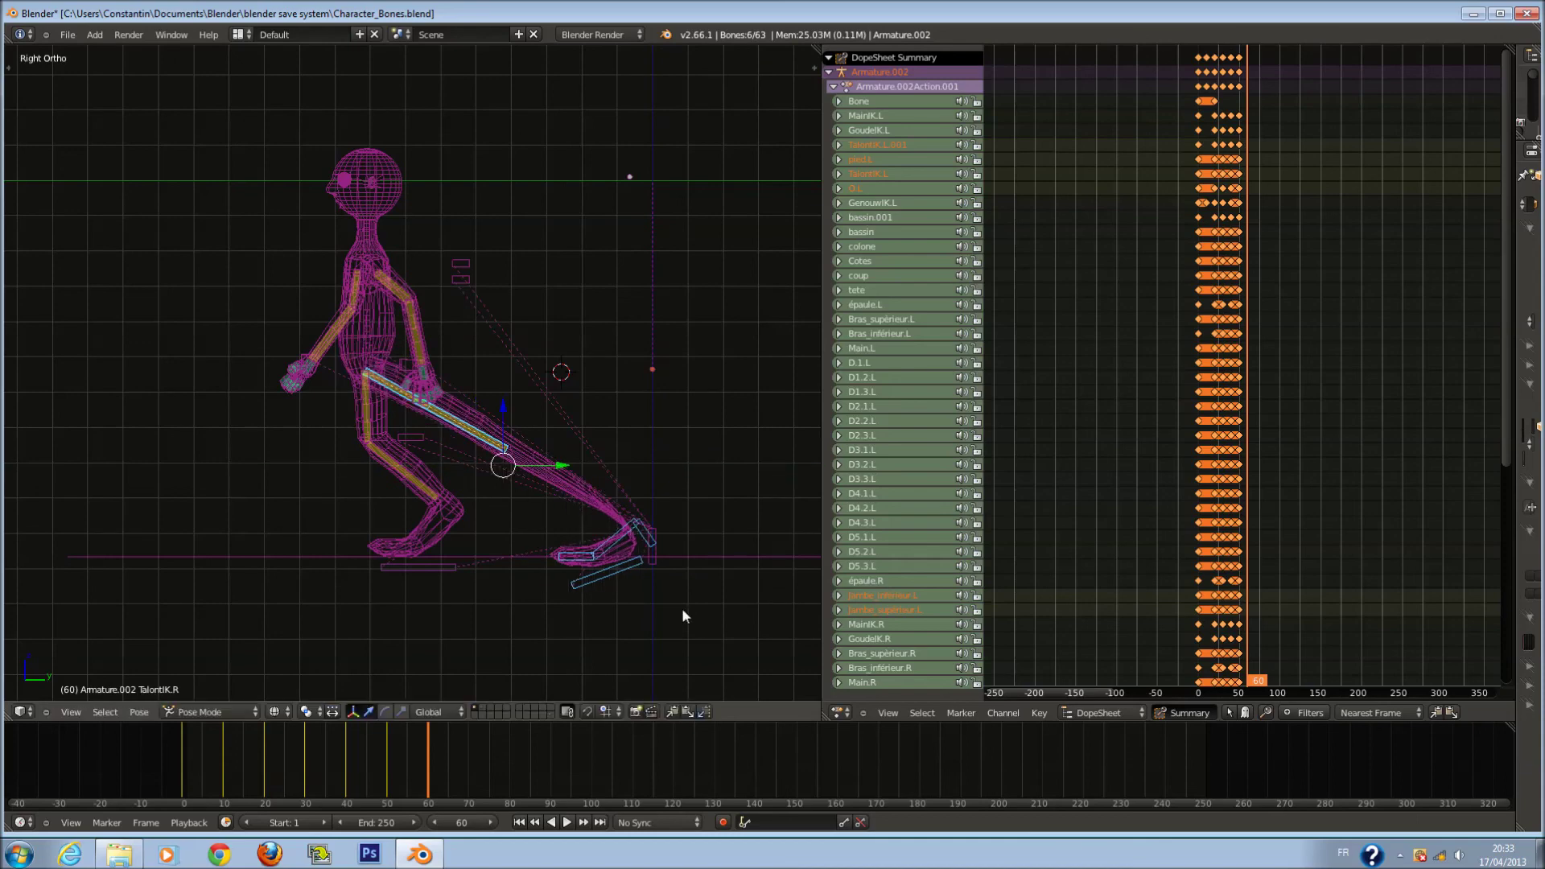
scroll(624, 549, up, 1)
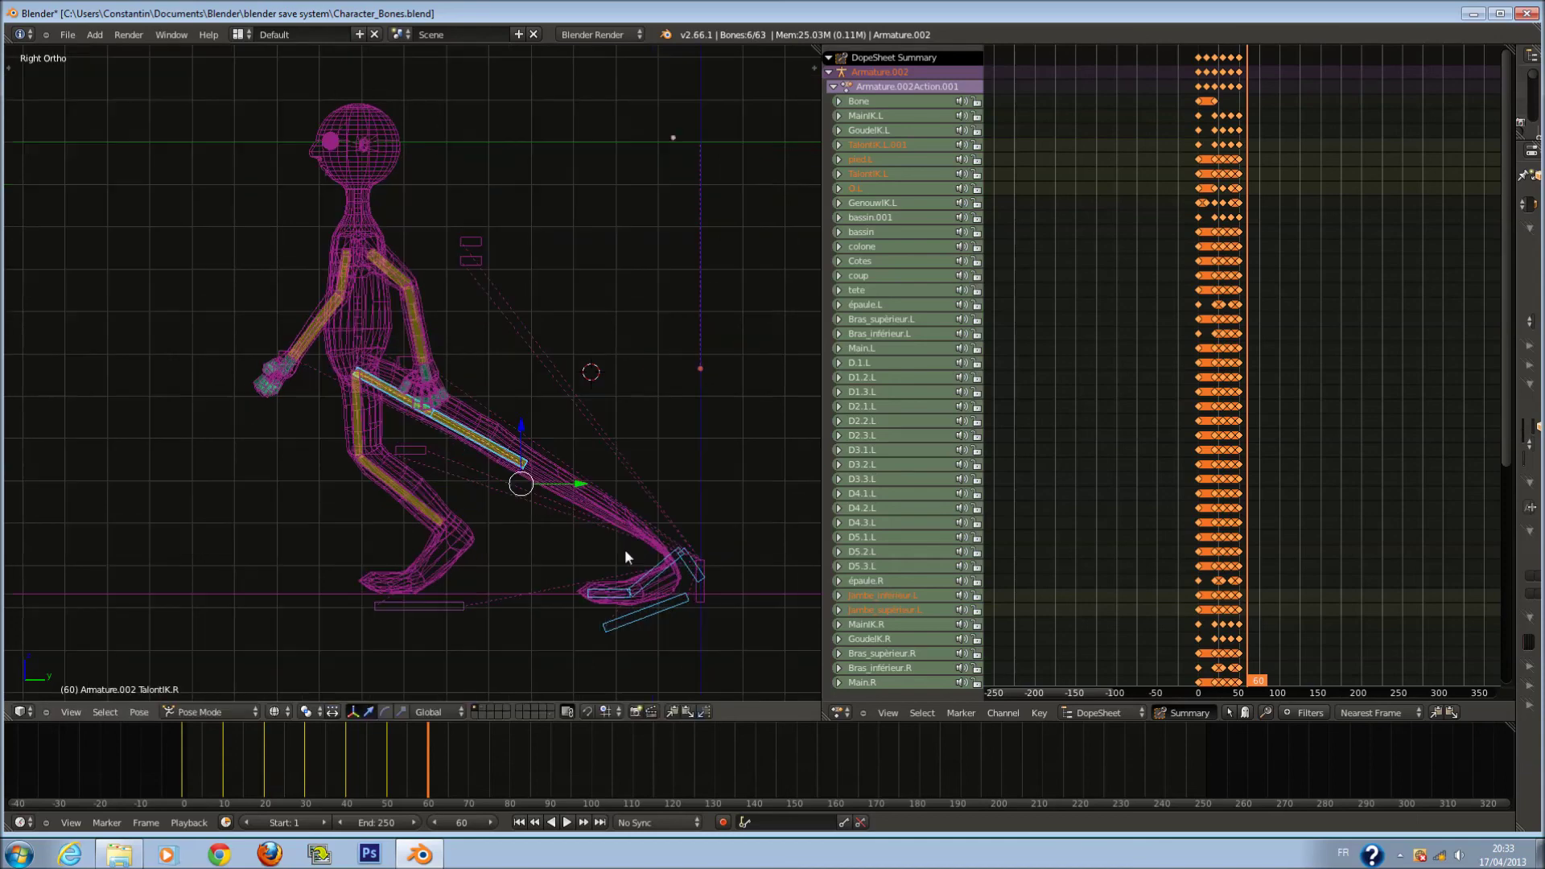
right_click(663, 612)
key(g)
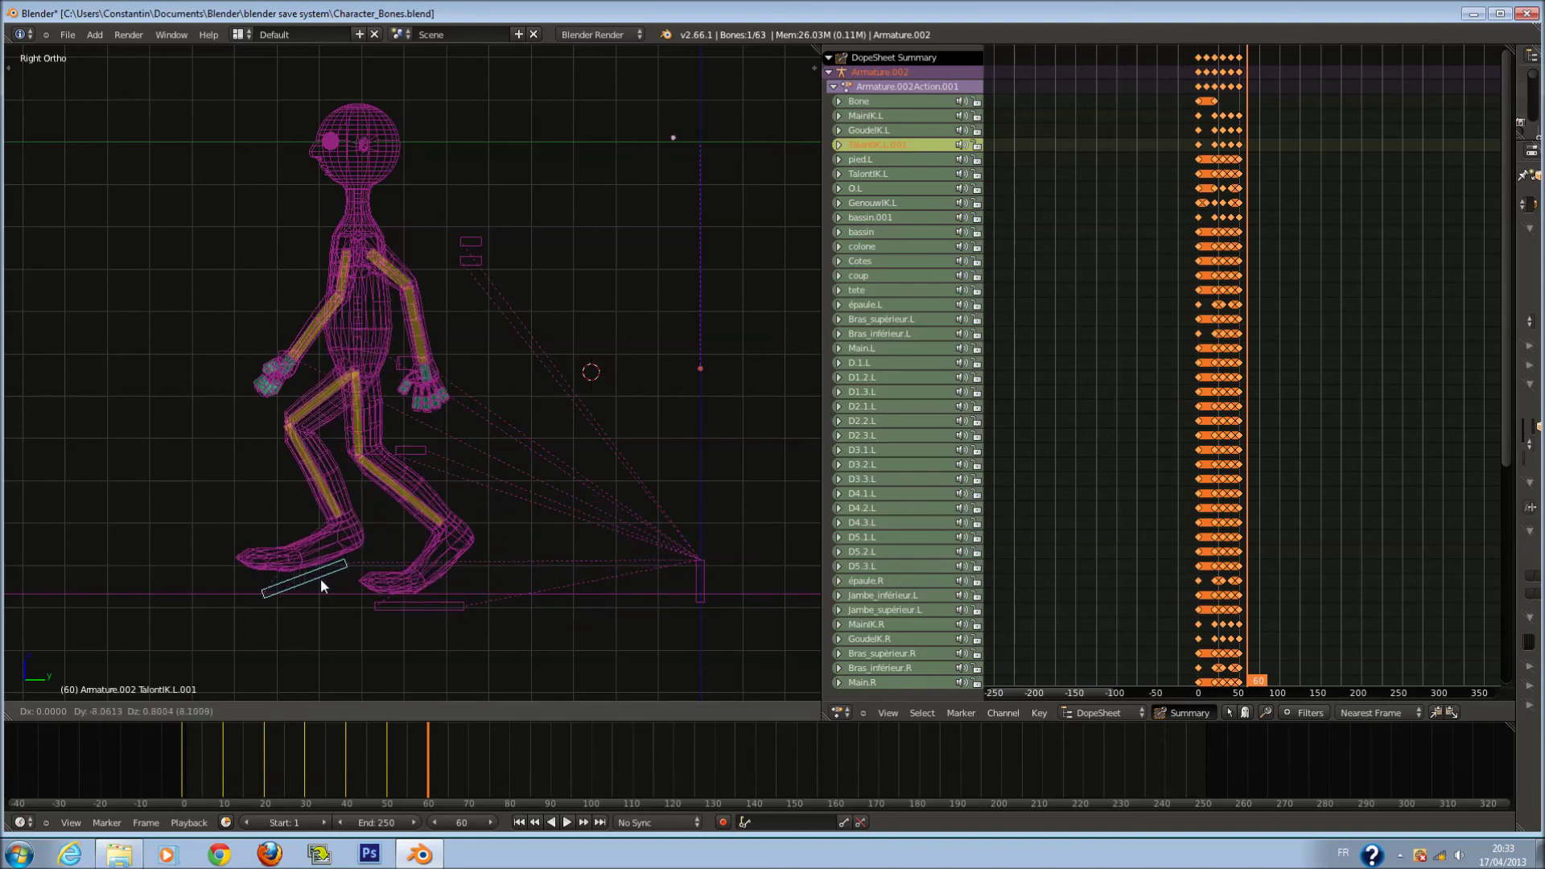
click(667, 611)
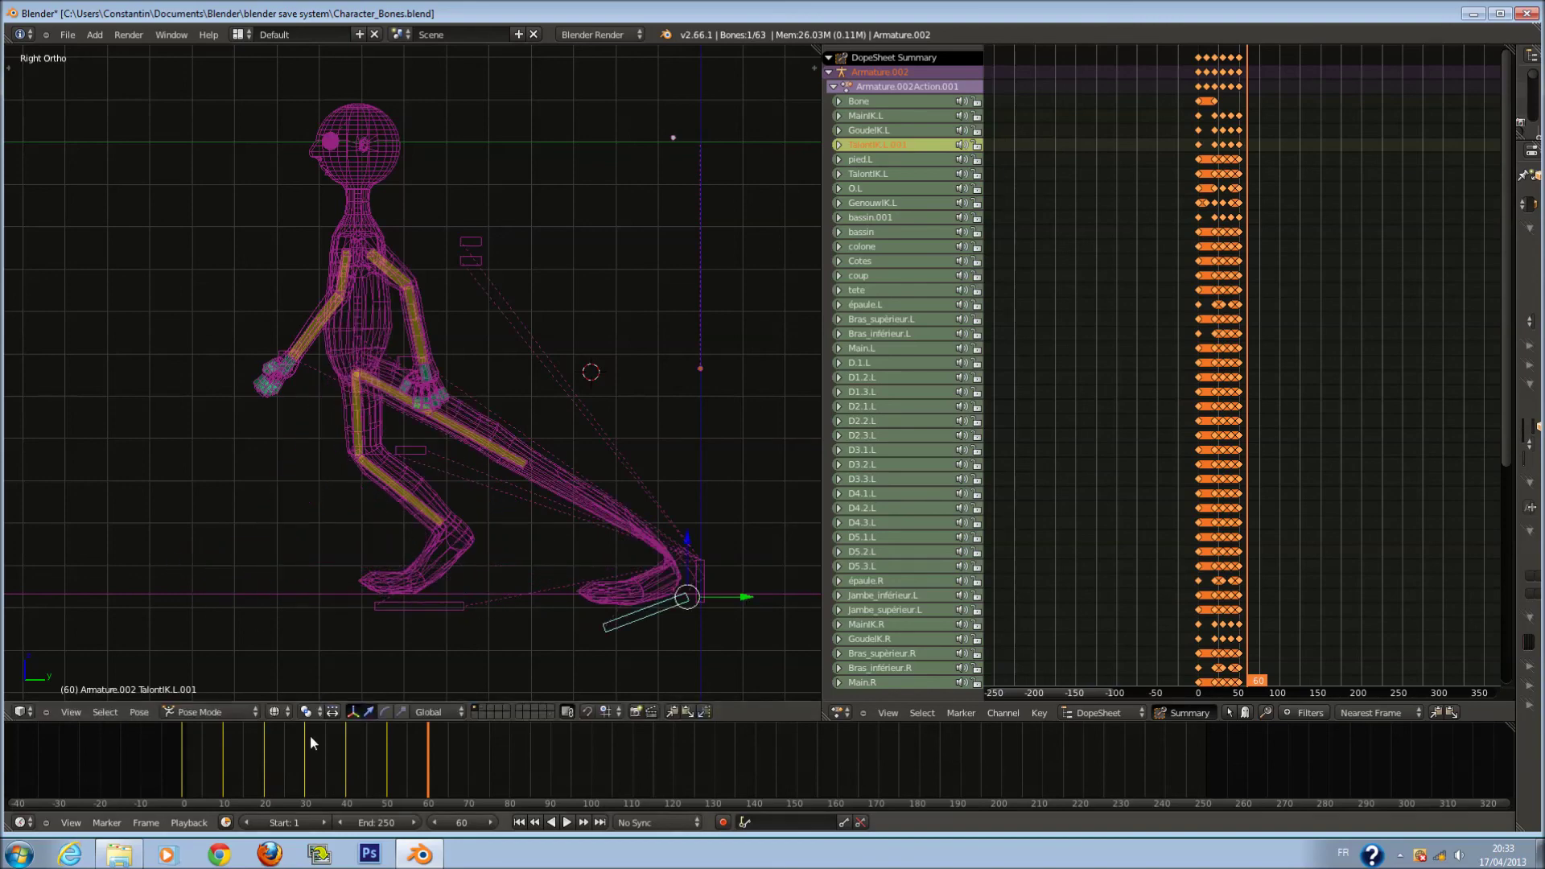
key(ctrl+z)
key(ctrl+z)
key(ctrl+z)
key(ctrl+z)
key(ctrl+z)
key(ctrl+z)
right_click(438, 515)
shift+right_click(487, 459)
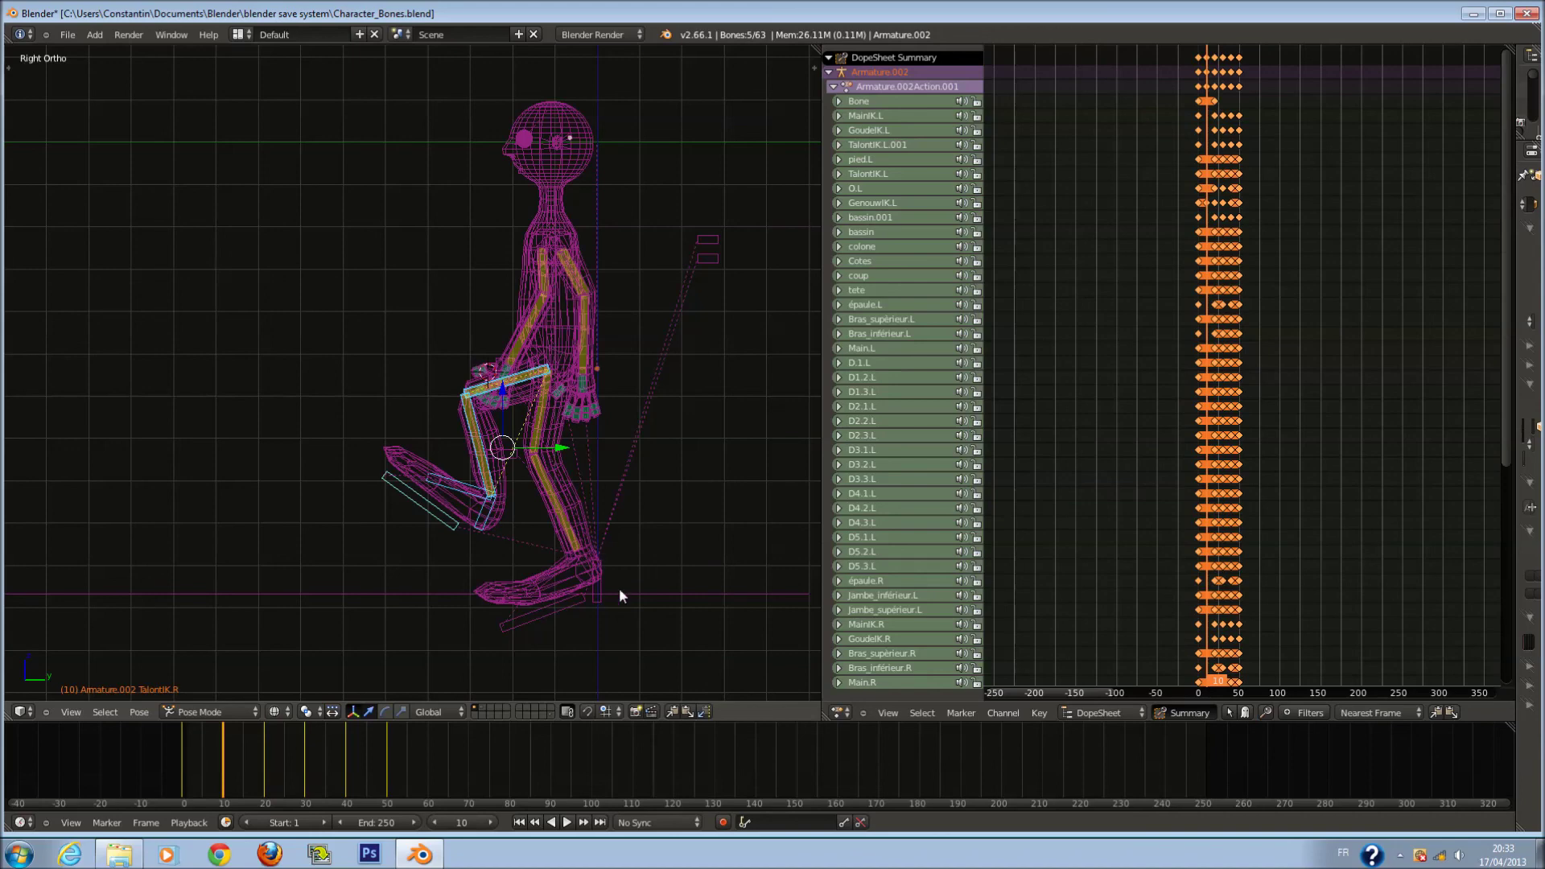
At frame 60, start a Y-locked leg move and cancel it.
click(429, 761)
key(ctrl+z)
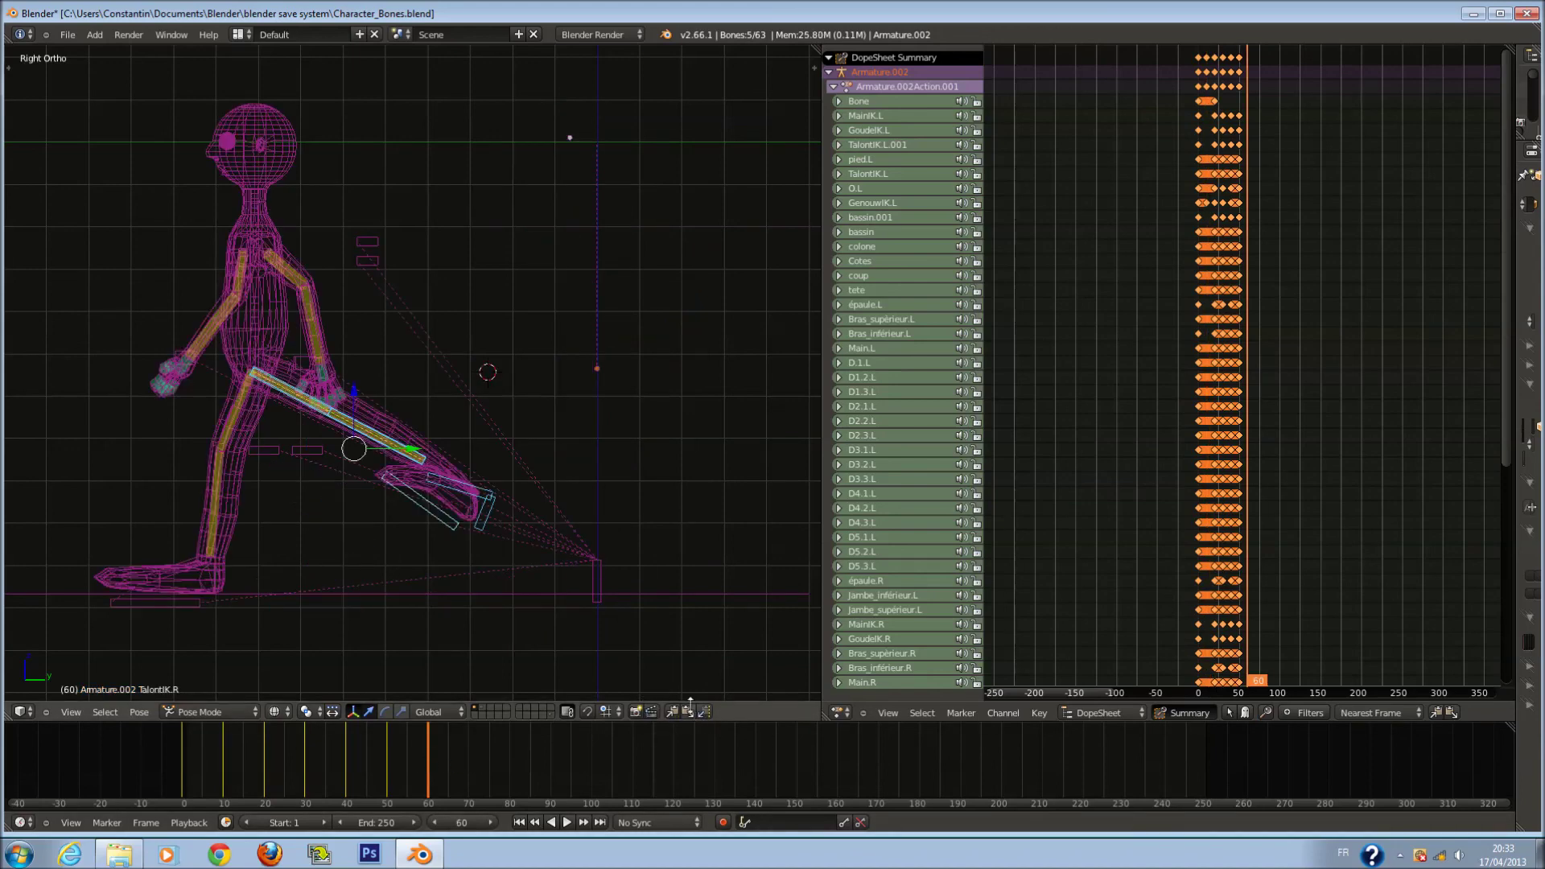
ctrl+scroll(522, 512, up, 3)
key(g)
key(y)
right_click(553, 528)
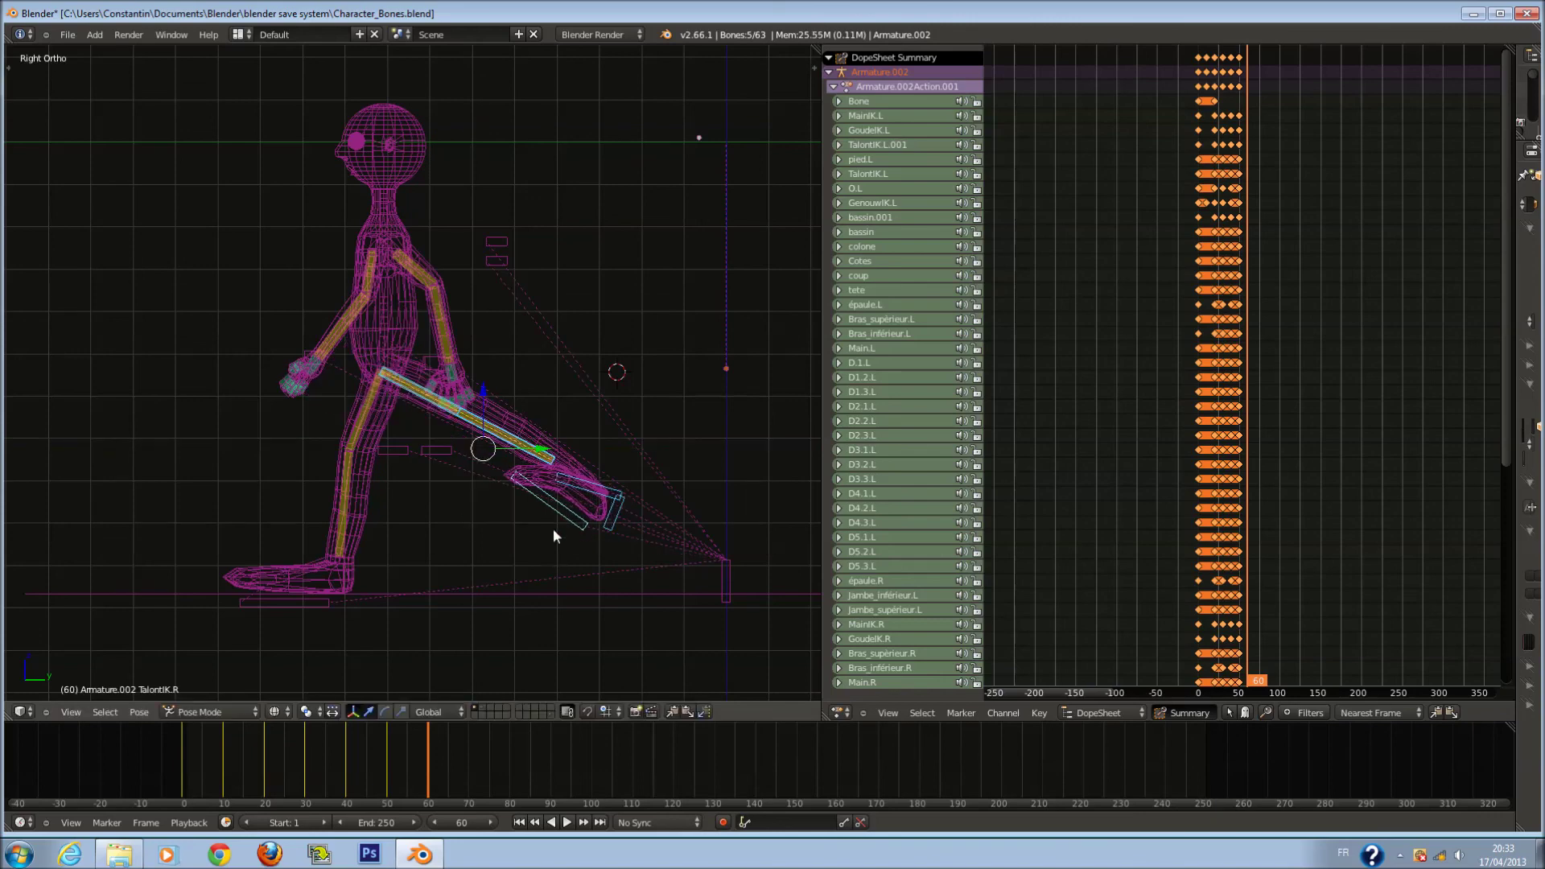
Place the right foot IK bone flat on the ground ahead, select all bones, and scrub back to frame 51.
key(g)
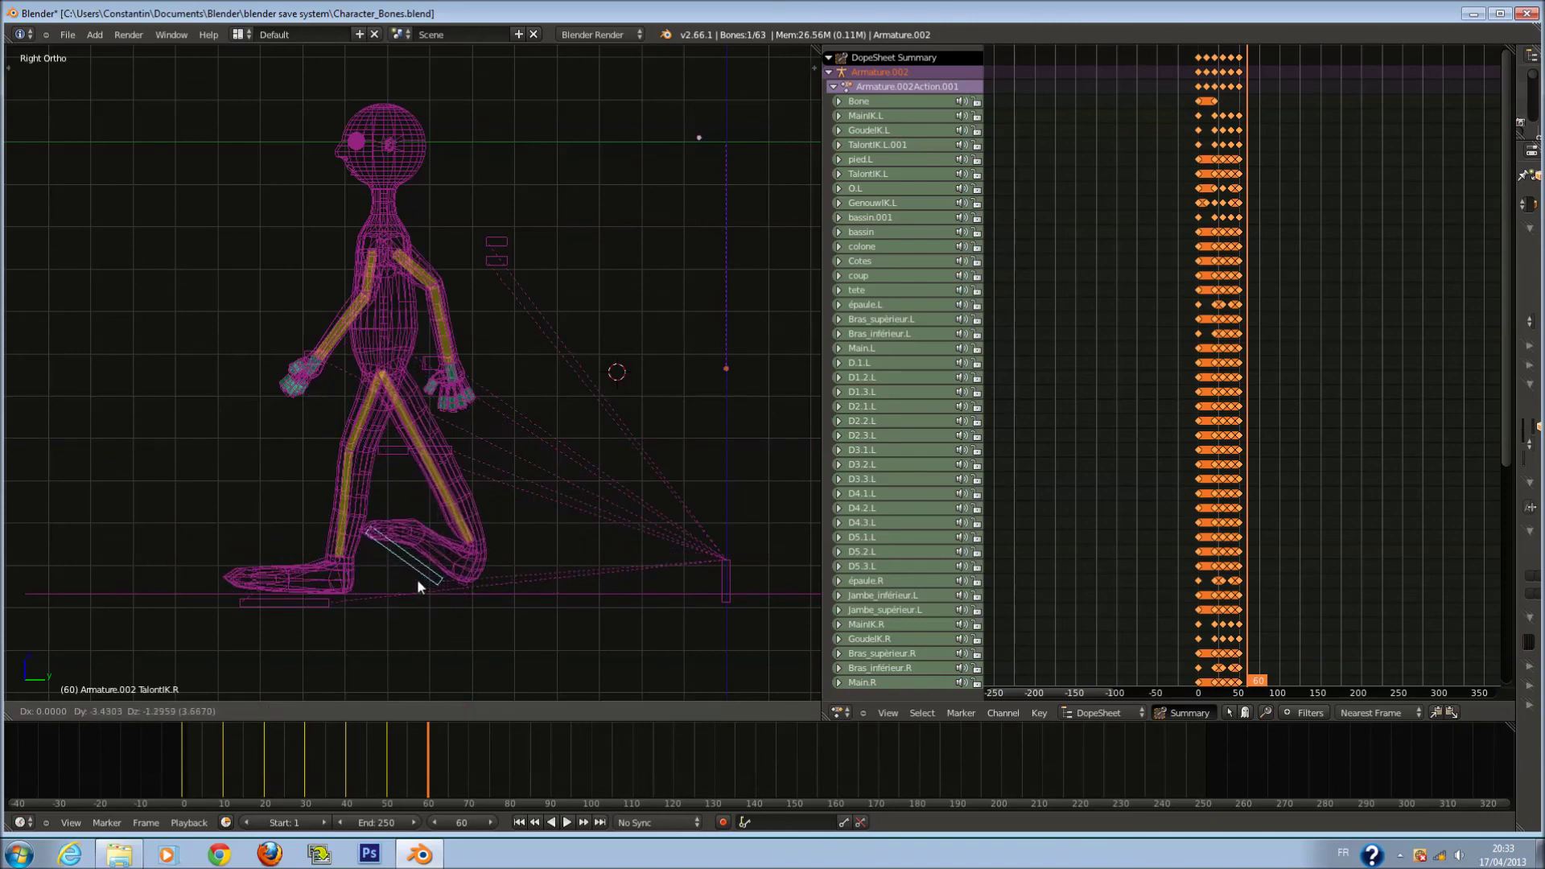
click(416, 564)
key(g)
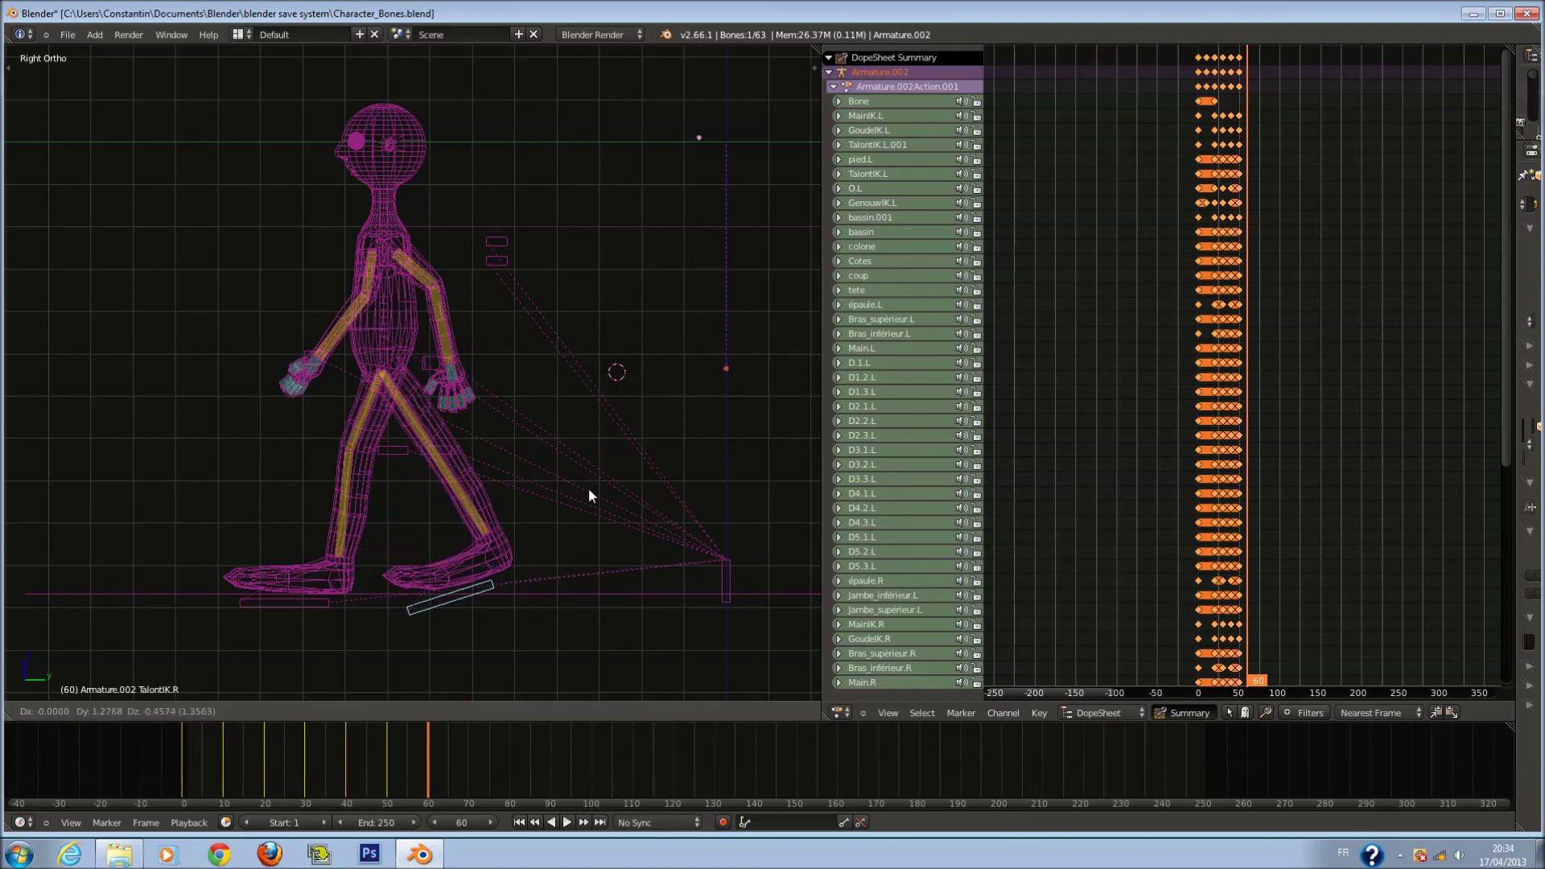
click(477, 415)
key(a)
drag(422, 780, 182, 731)
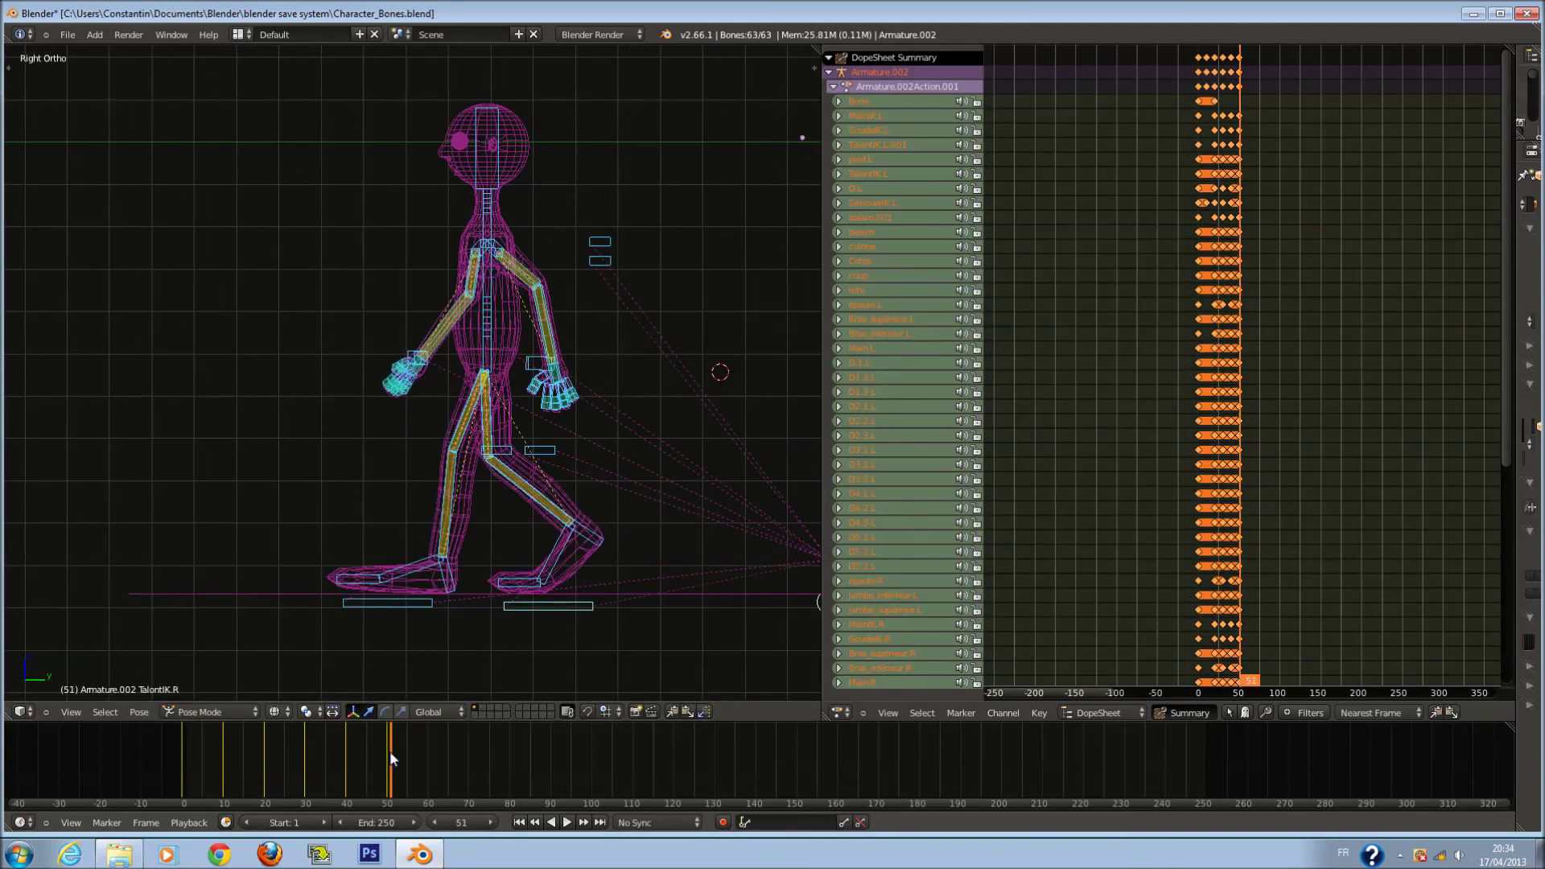
Review the walk in solid shading by scrubbing and orbiting, then minimize Blender.
scroll(482, 575, down, 4)
key(z)
key(z)
key(z)
drag(202, 734, 400, 753)
mouse_move(369, 547)
middle_down()
mouse_move(537, 581)
mouse_move(542, 607)
mouse_move(669, 635)
middle_up()
mouse_move(419, 783)
mouse_down()
mouse_move(165, 743)
mouse_move(405, 754)
mouse_move(422, 765)
mouse_move(188, 773)
mouse_move(442, 803)
mouse_move(508, 799)
mouse_move(189, 772)
mouse_move(415, 756)
mouse_move(1107, 764)
mouse_move(696, 795)
mouse_move(183, 786)
mouse_up()
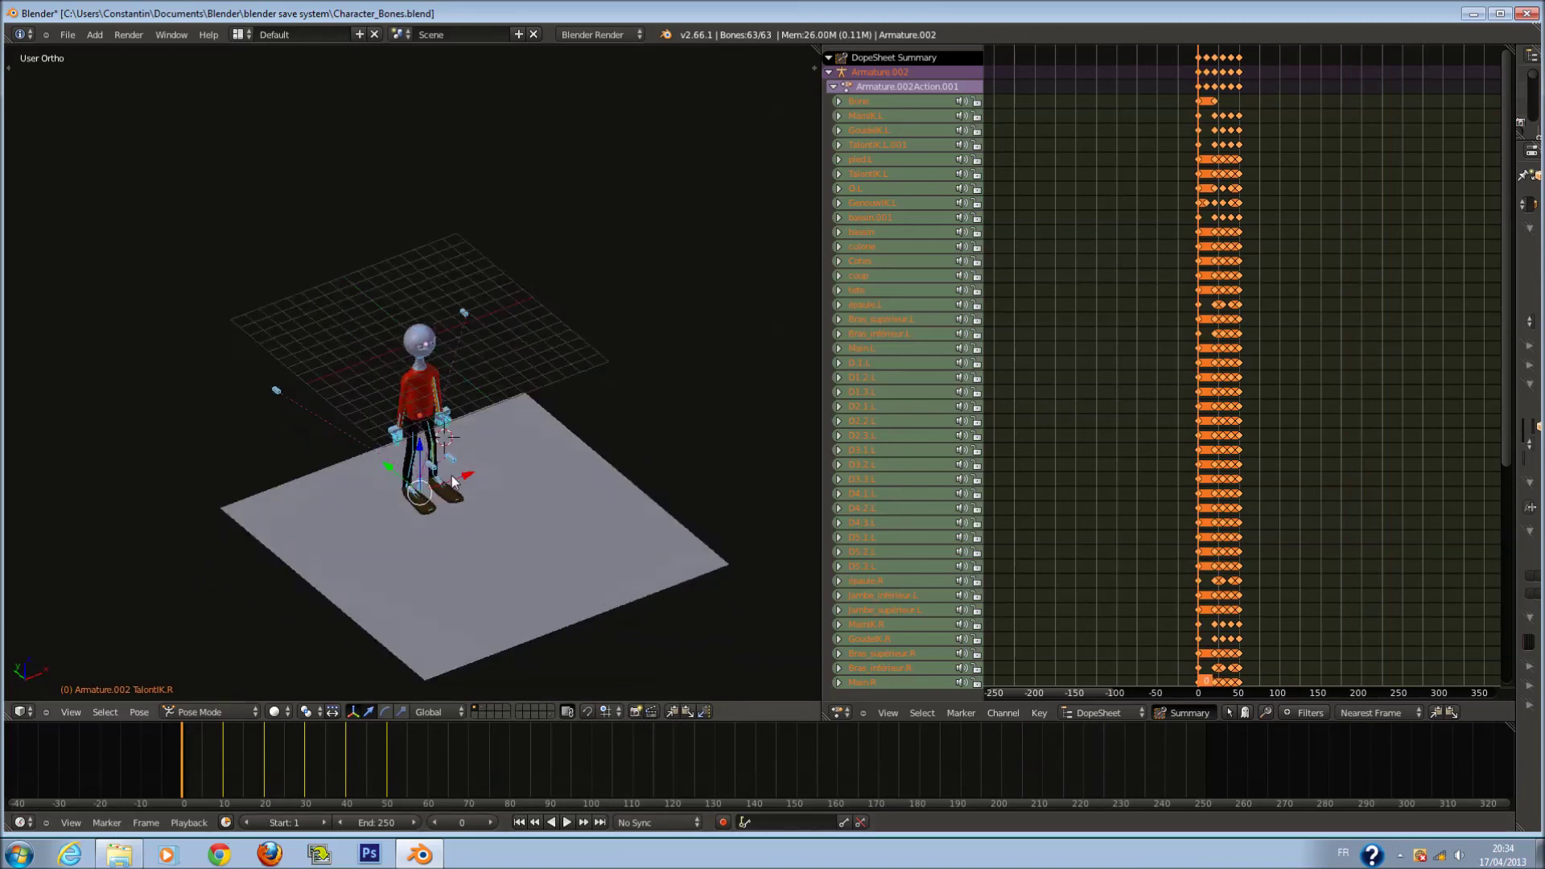
middle_drag(241, 483, 294, 457)
scroll(294, 456, up, 4)
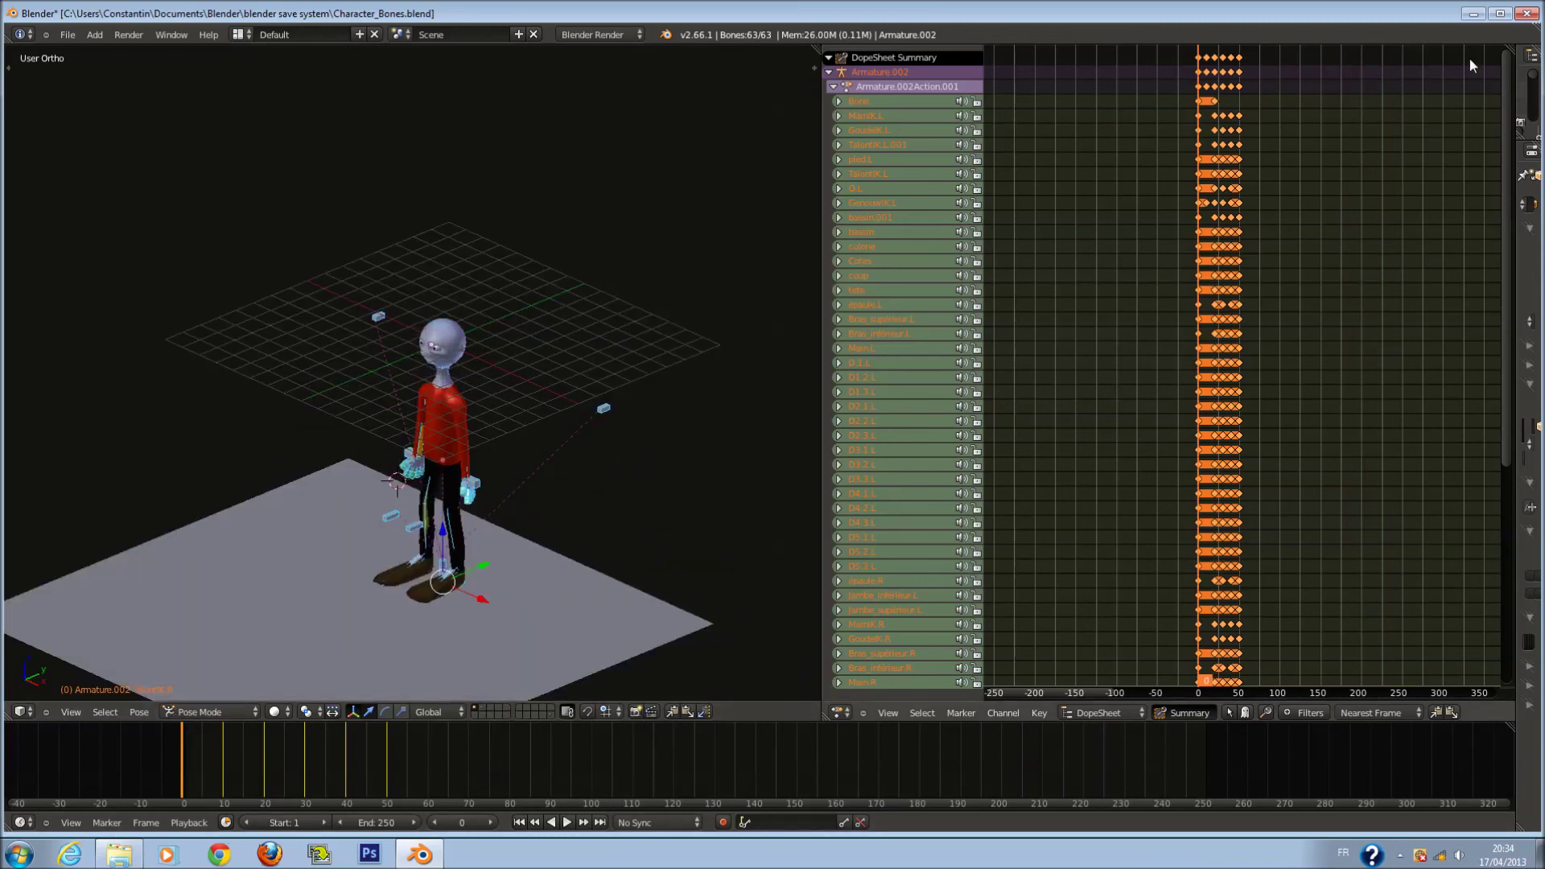
click(1471, 14)
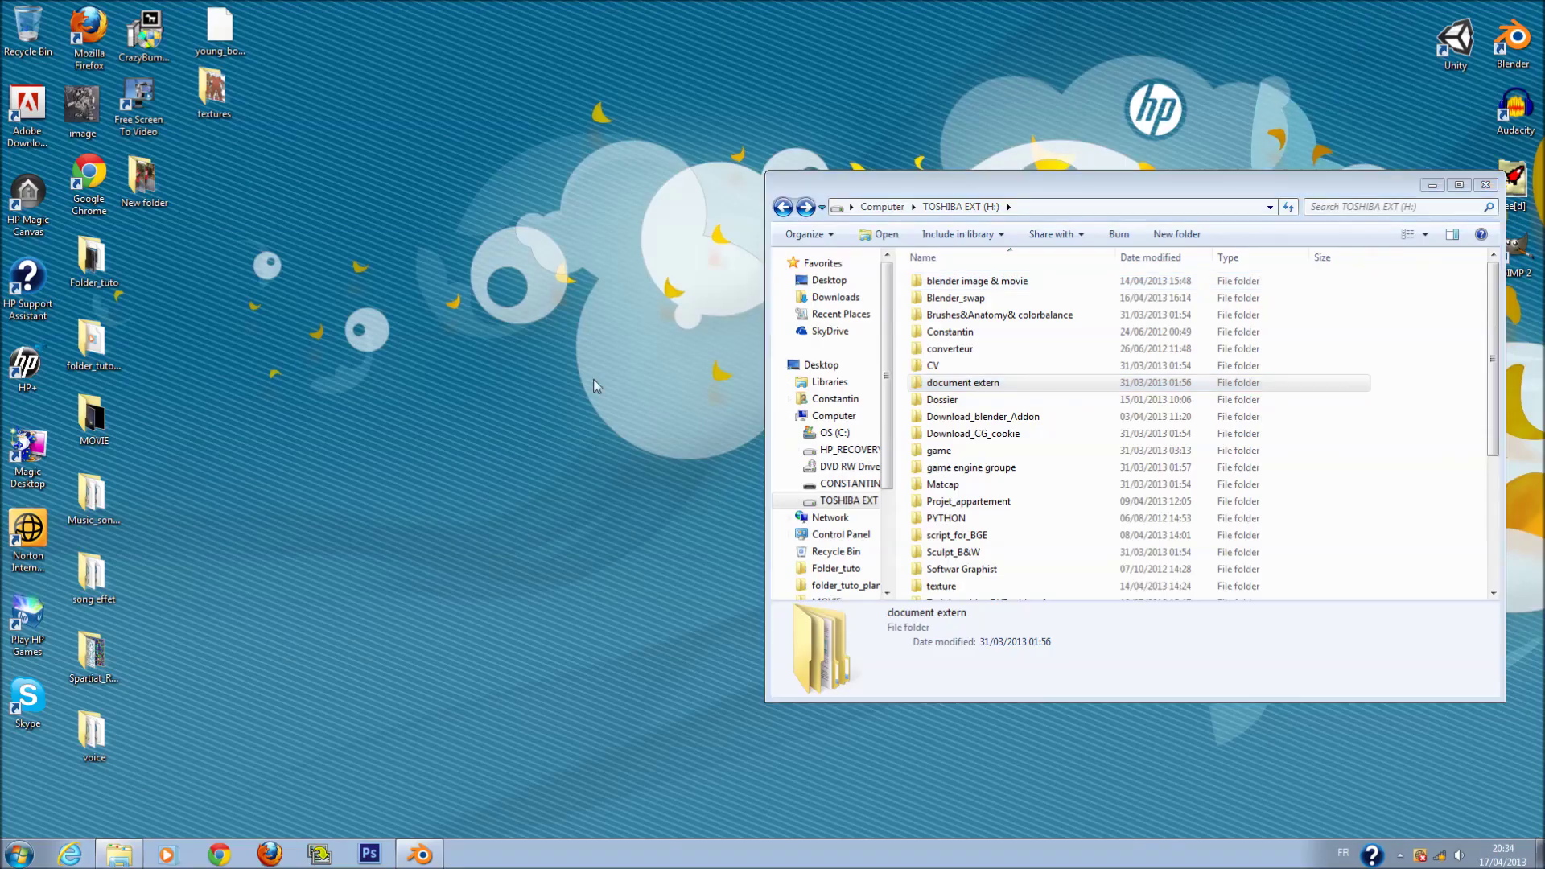